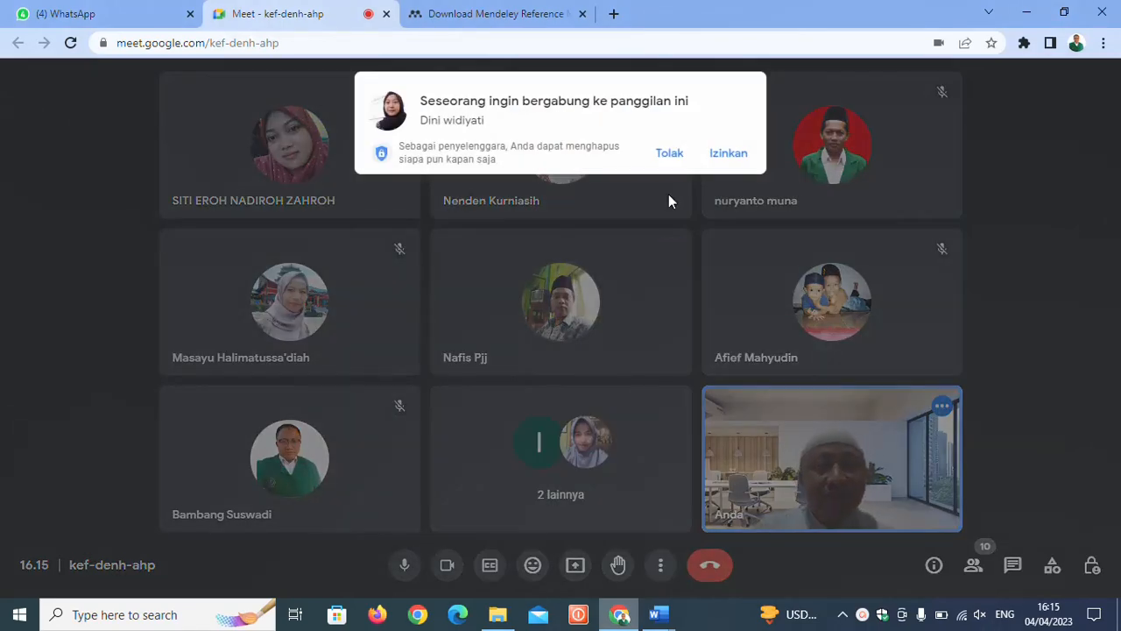
- Admit the waiting participant to the call and present the entire screen, dismissing the system-load notice
left_click(725, 154)
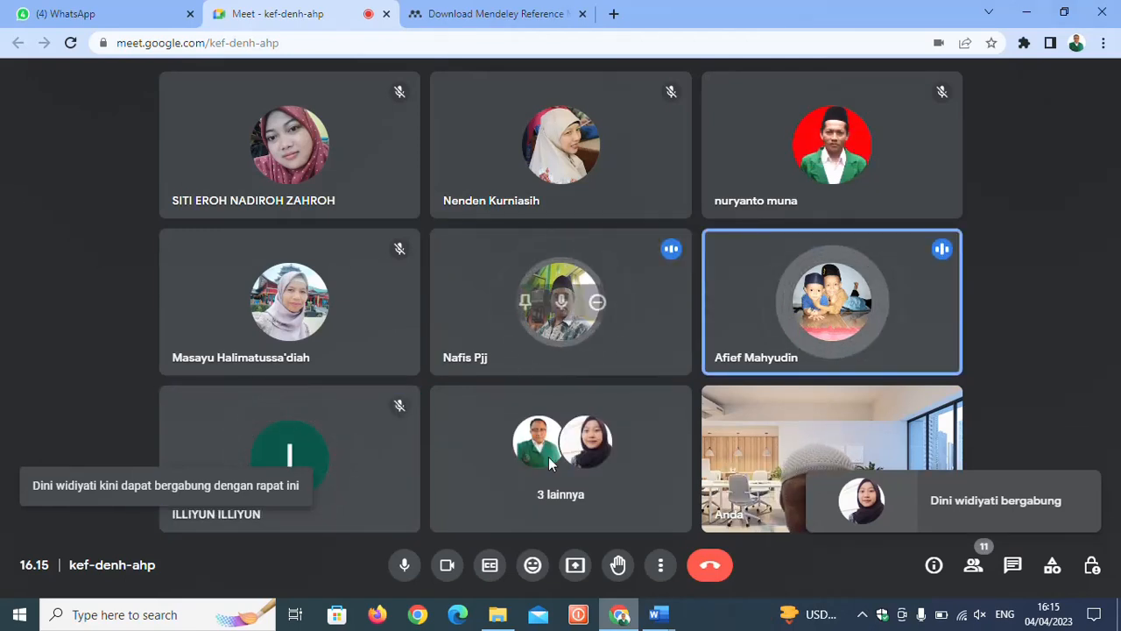
left_click(576, 565)
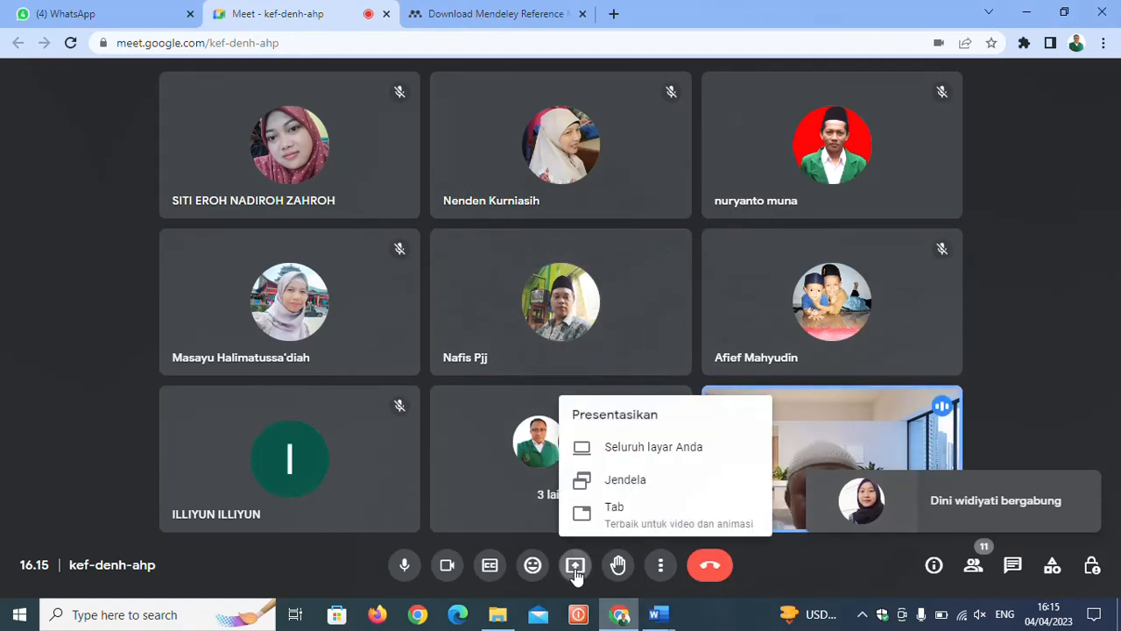
left_click(610, 449)
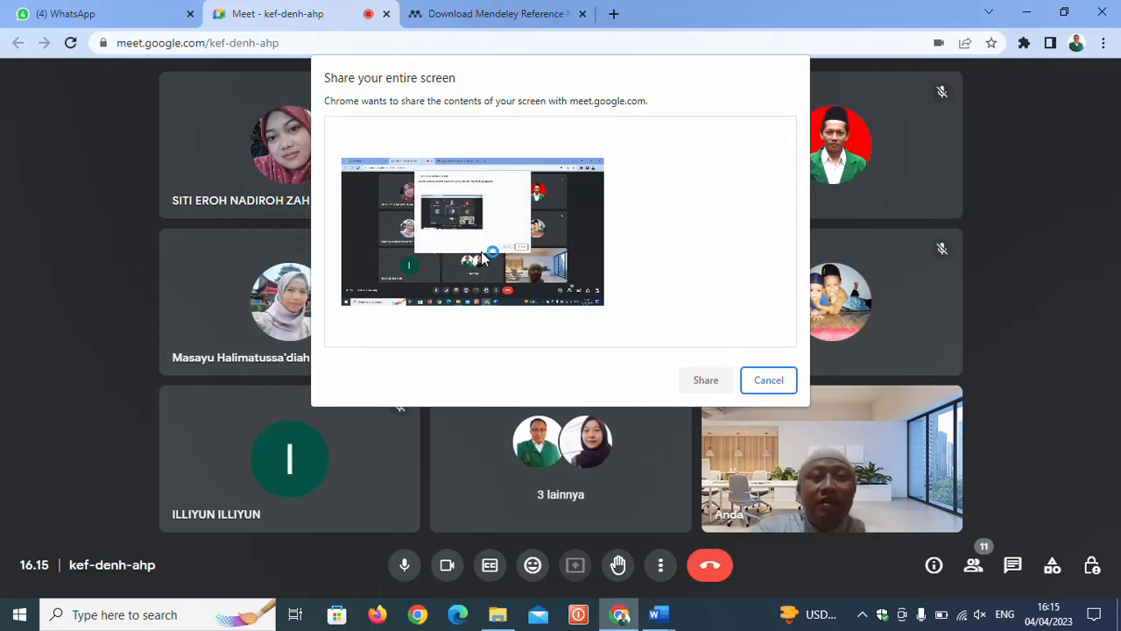
left_click(481, 257)
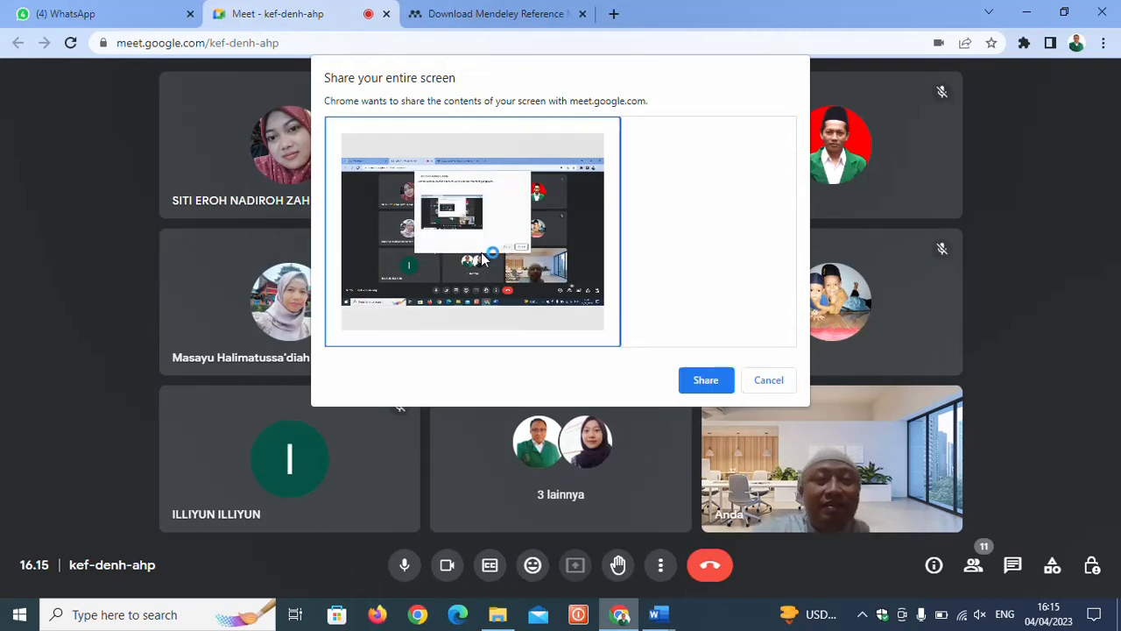
left_click(705, 380)
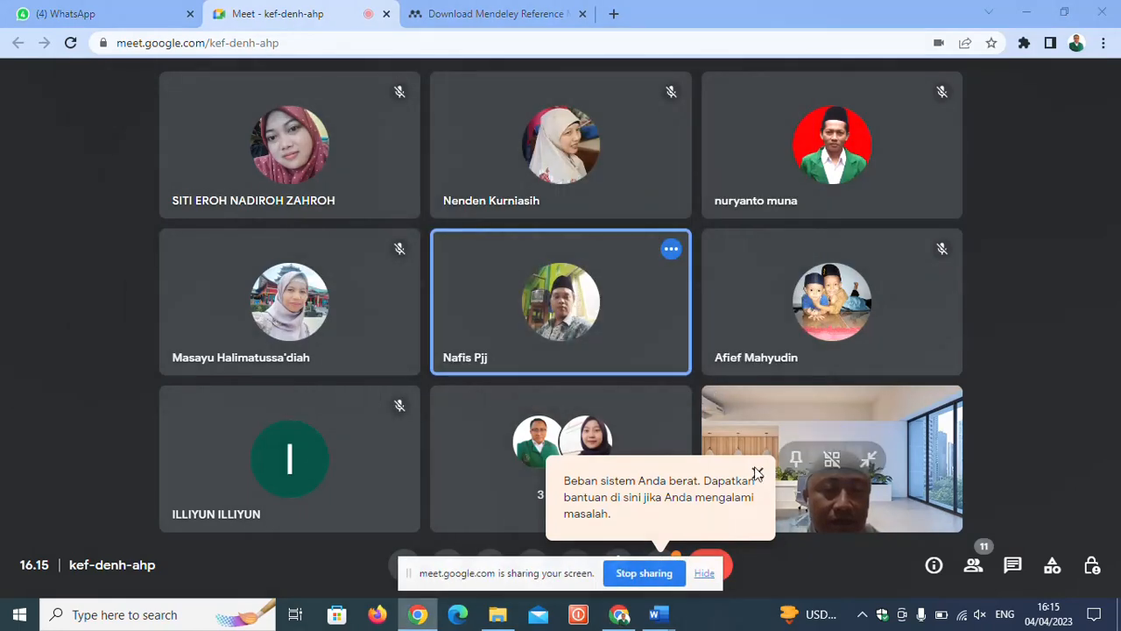
left_click(759, 476)
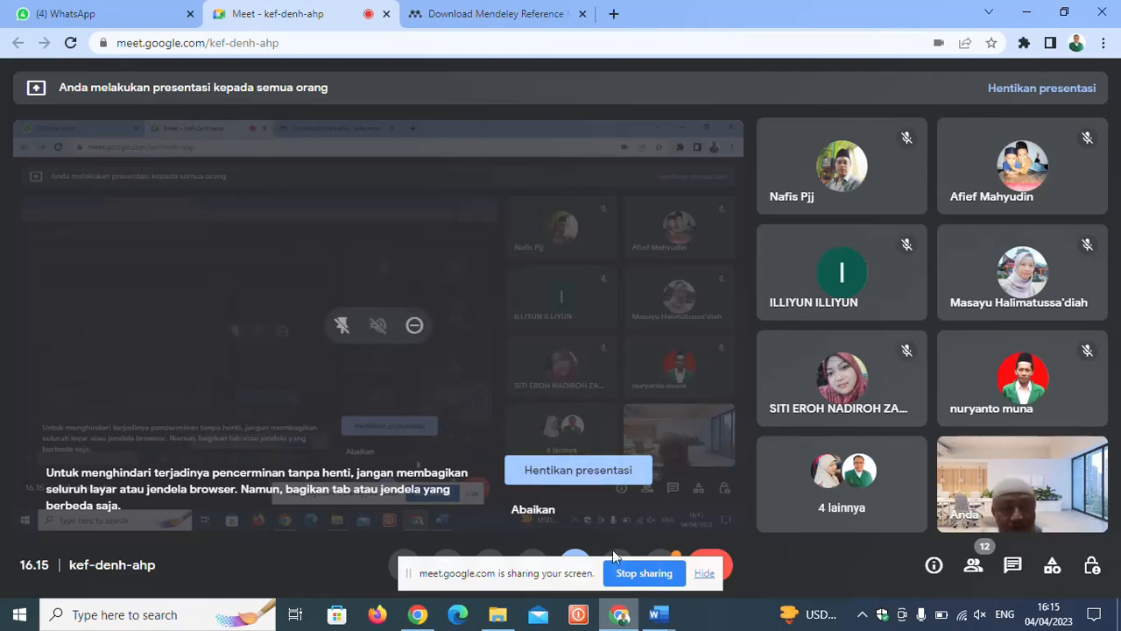
- Switch to the blank Document1 in Word
mouse_move(664, 624)
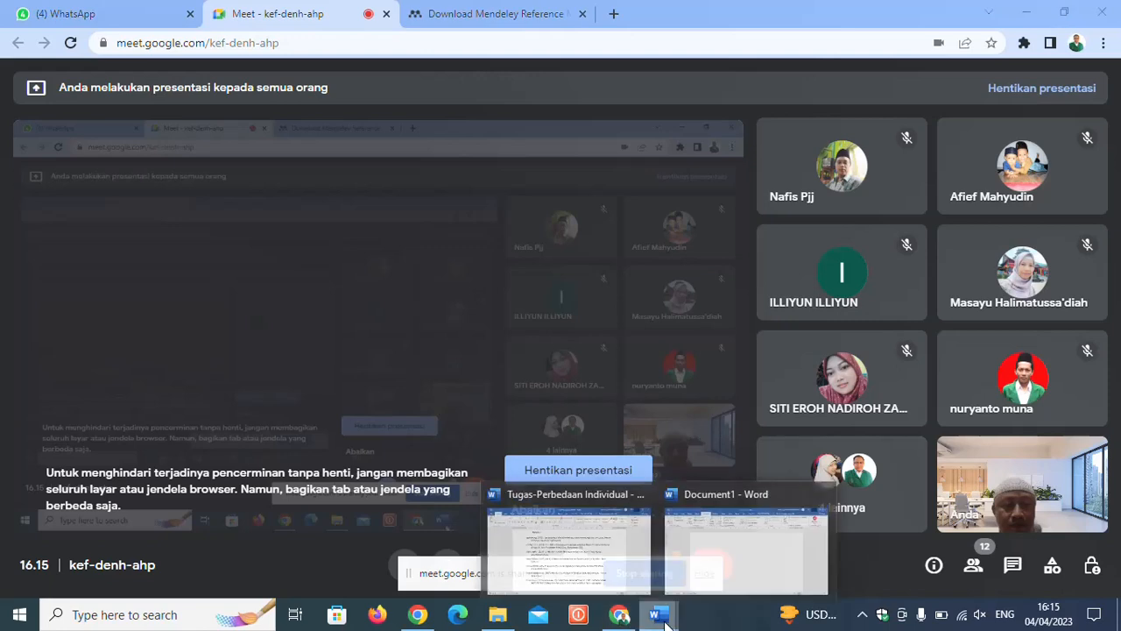
left_click(664, 624)
left_click(663, 624)
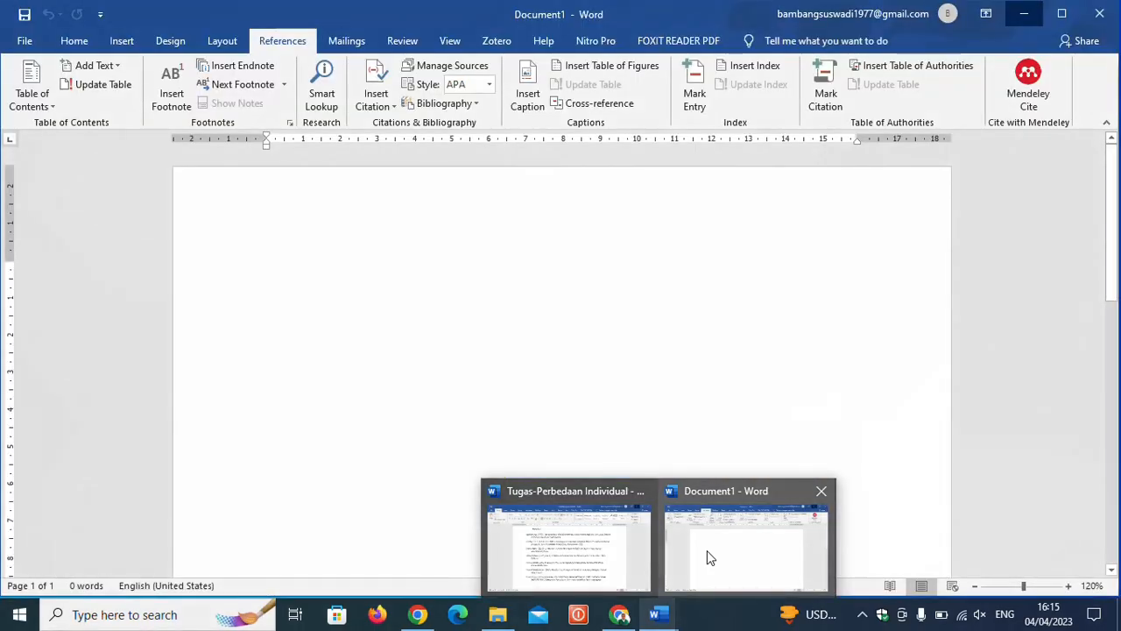
left_click(706, 550)
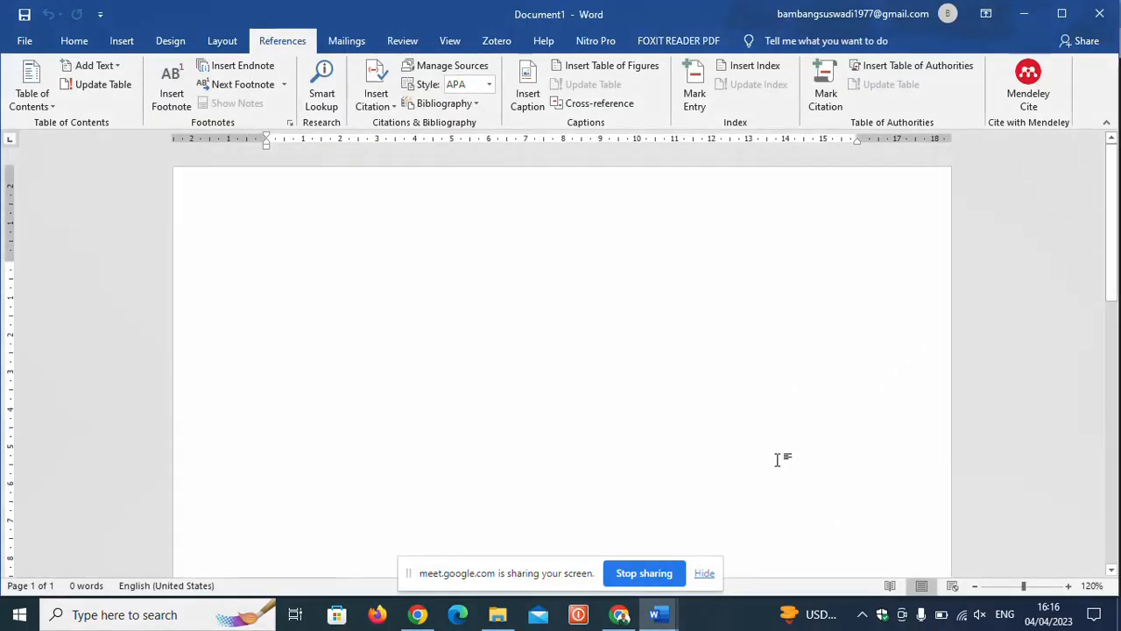
- Move the screen-sharing notice clear of the taskbar and title bar, placing it over the ruler just below the ribbon
left_click(503, 571)
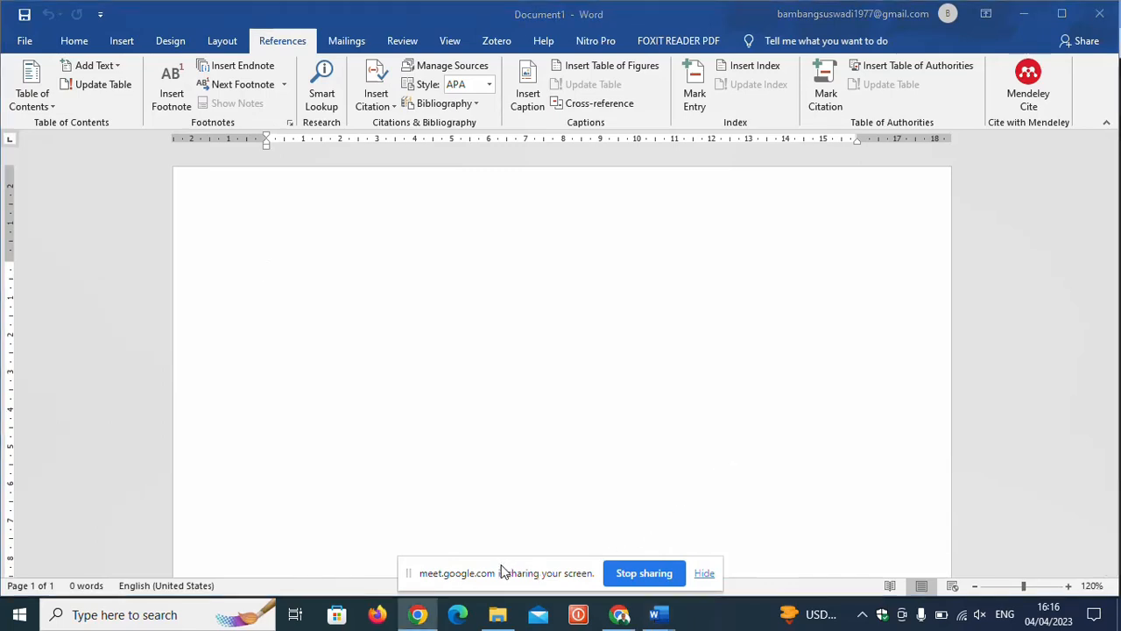
left_click_drag(628, 597, 464, 22)
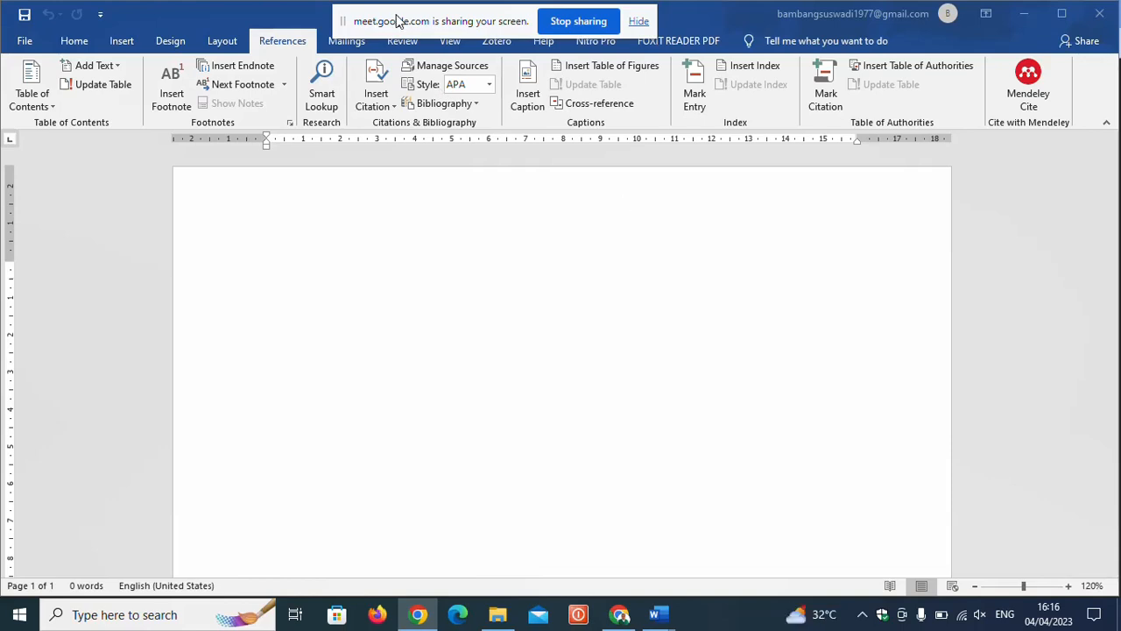
left_click_drag(397, 19, 185, 155)
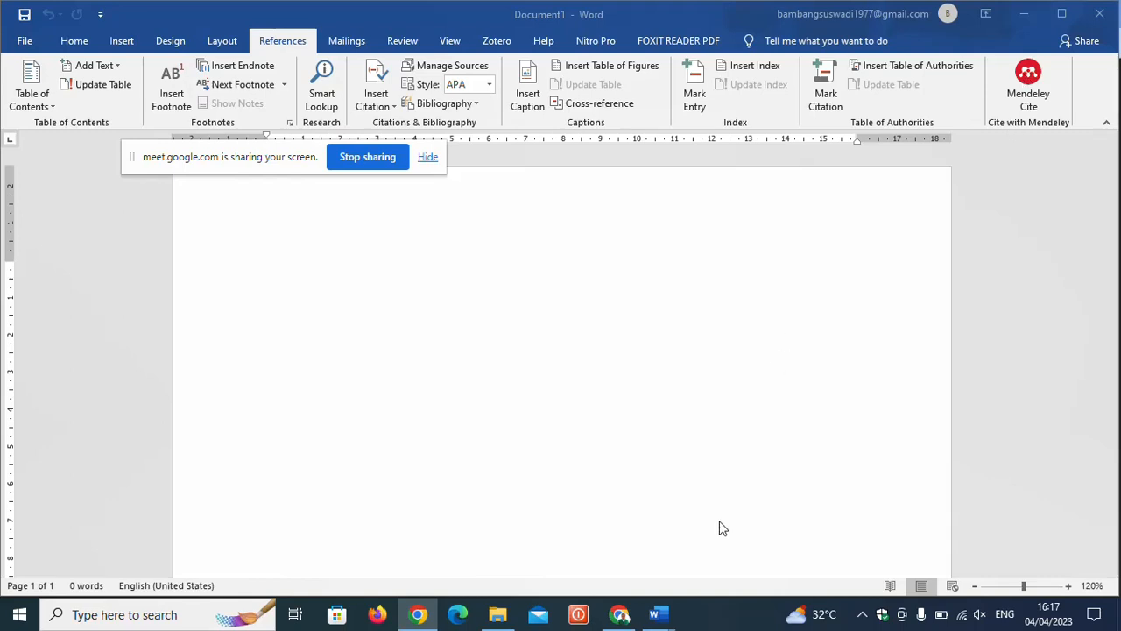
- Switch to the Tugas-Perbedaan Individual document and examine the in-text citations throughout both answers
mouse_move(653, 618)
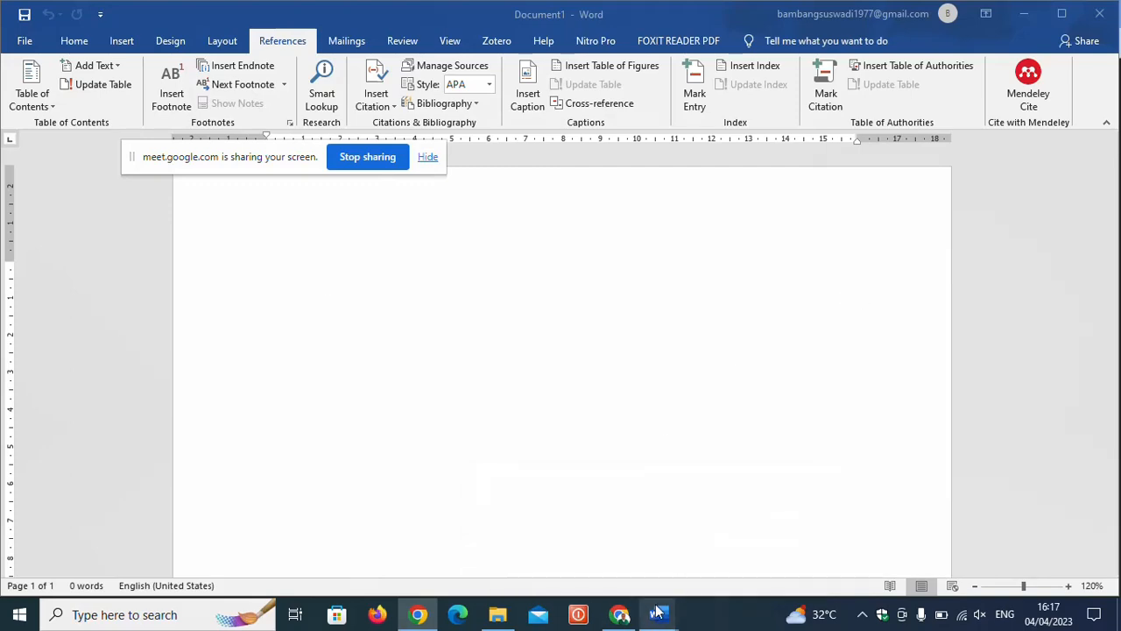
left_click(585, 564)
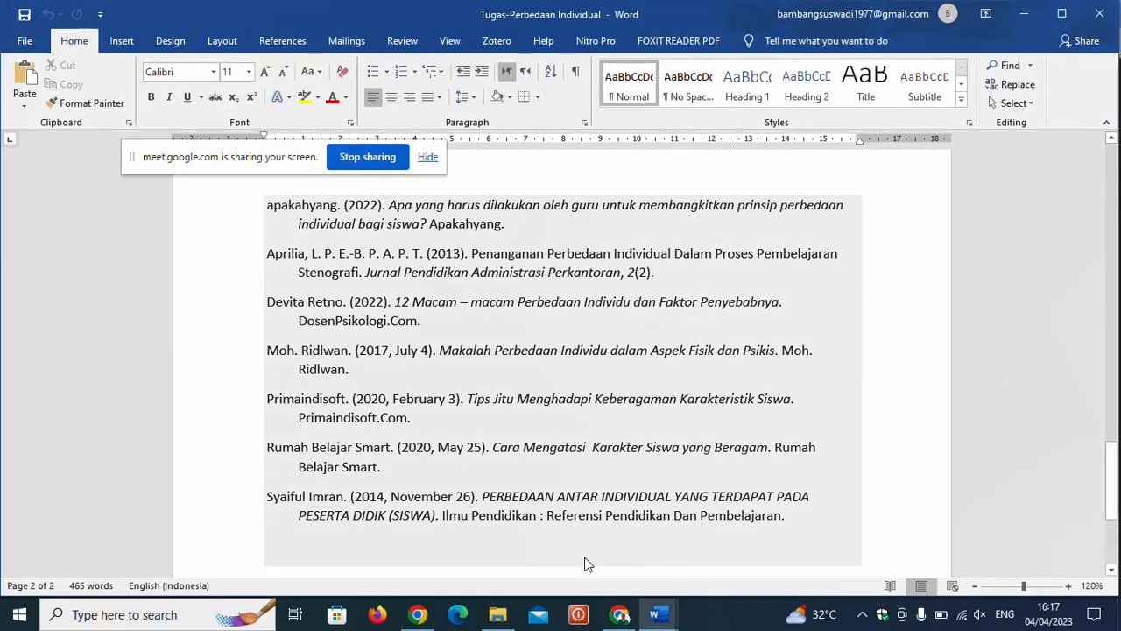
scroll(586, 564, "up", 15)
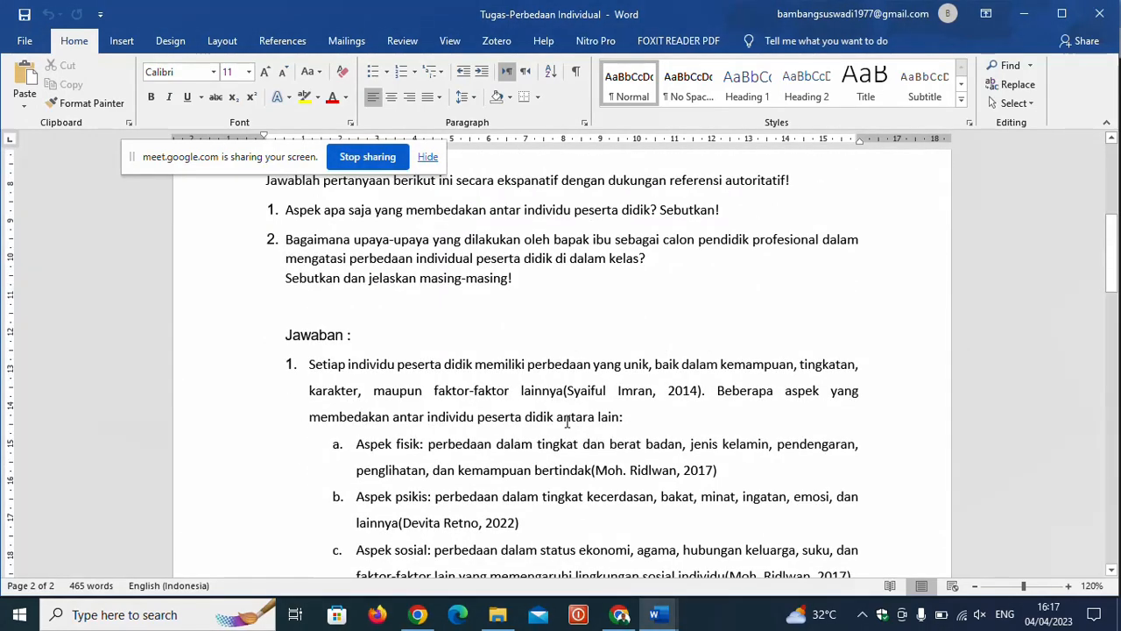
scroll(600, 386, "up", 10)
scroll(604, 379, "down", 9)
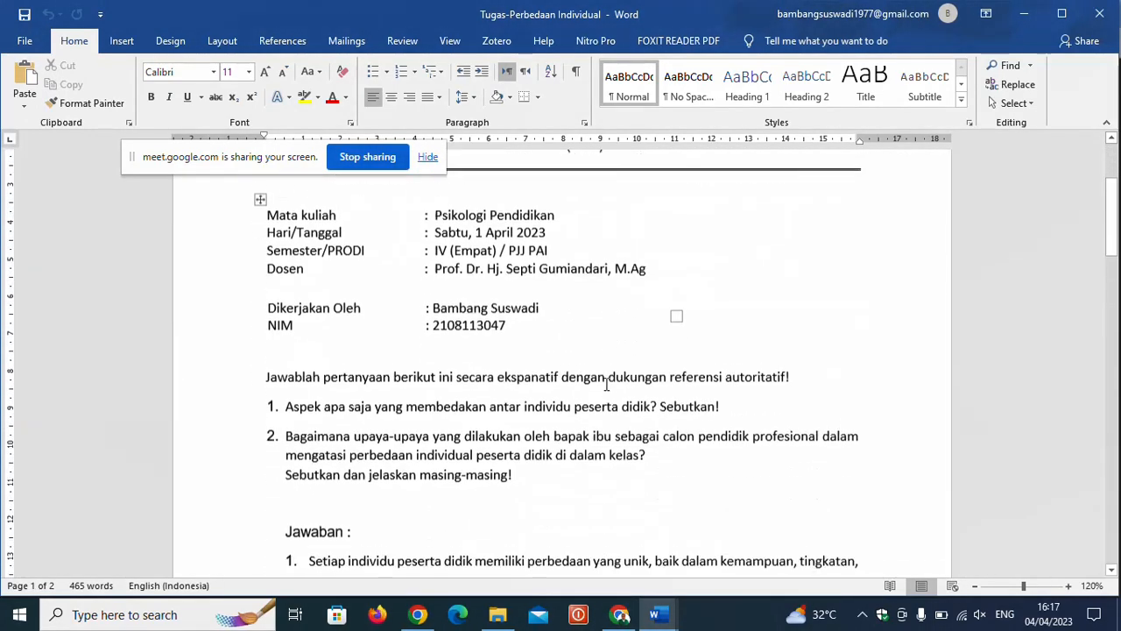
scroll(606, 384, "up", 1)
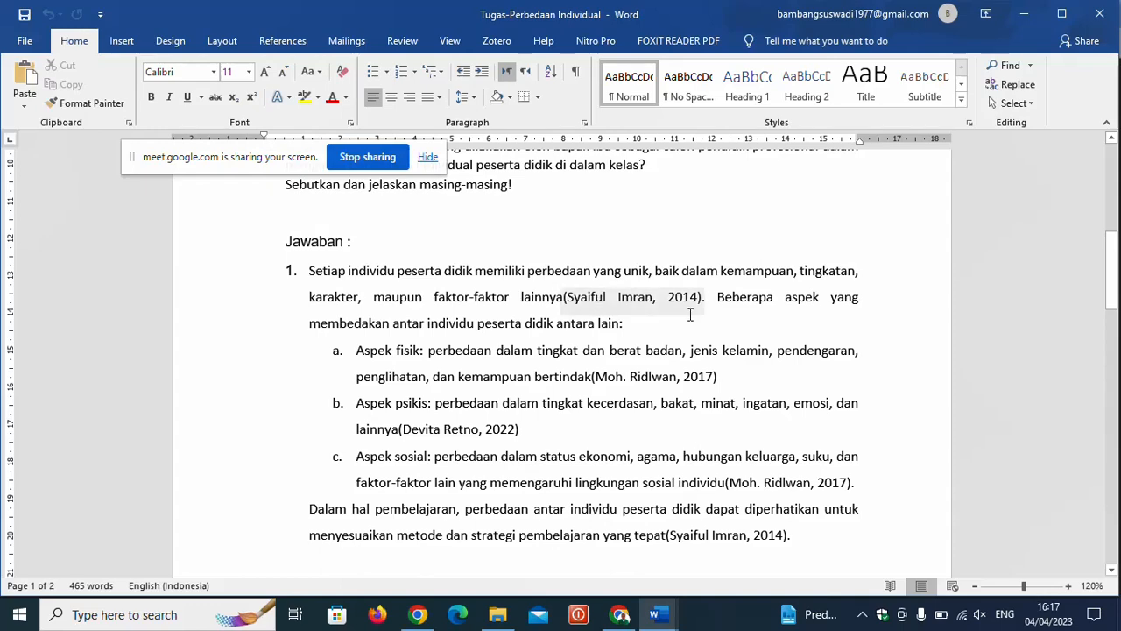
scroll(649, 304, "down", 3)
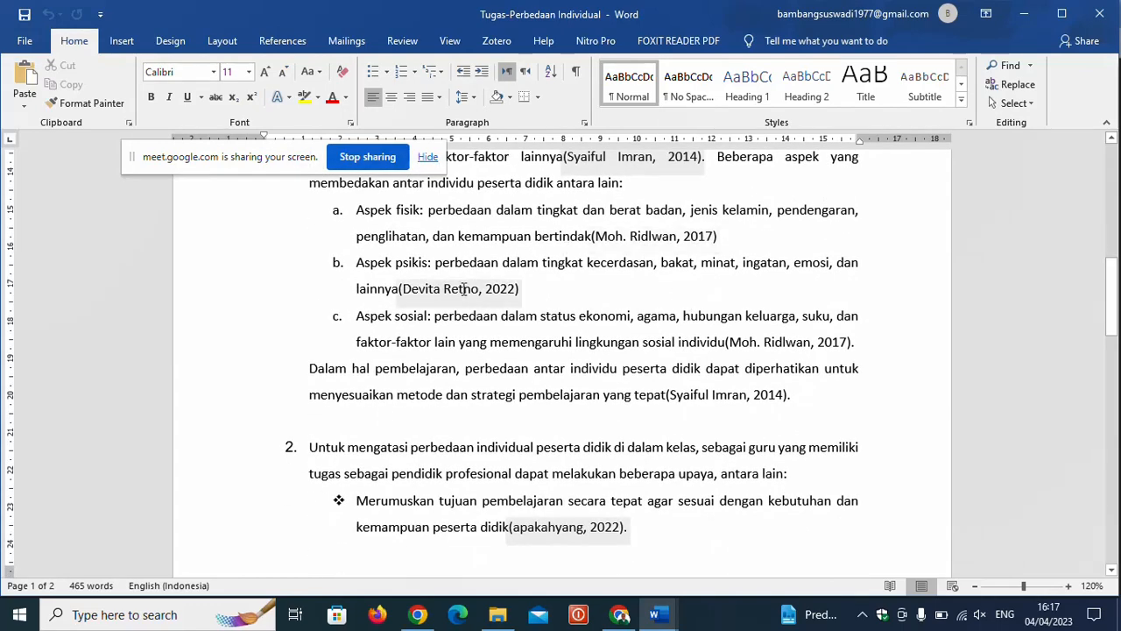
scroll(464, 289, "down", 3)
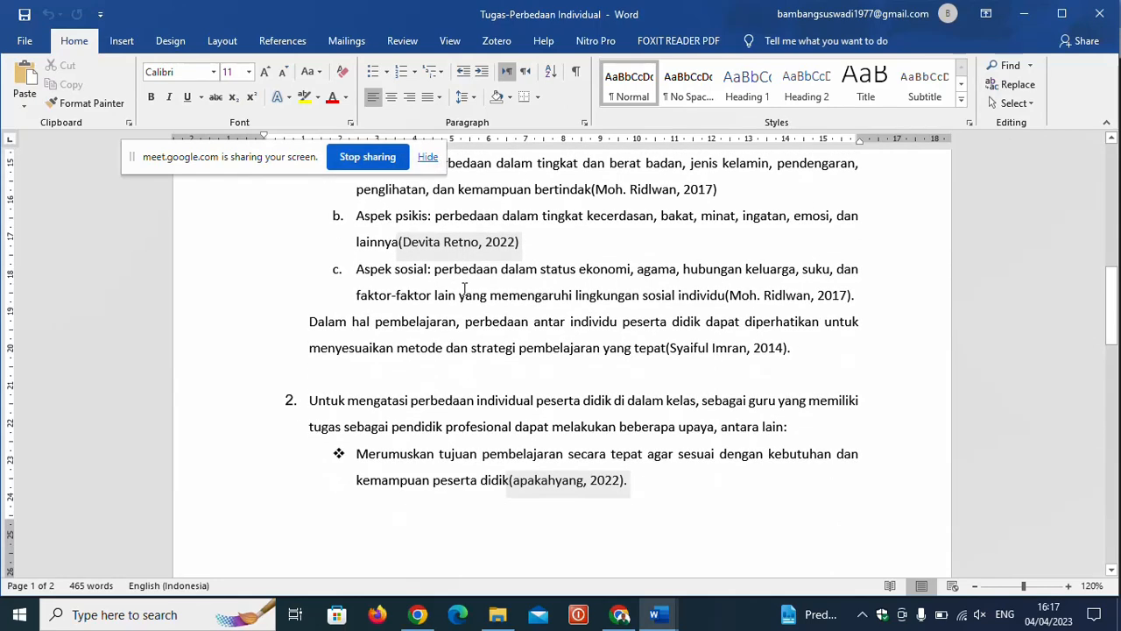
scroll(464, 289, "down", 2)
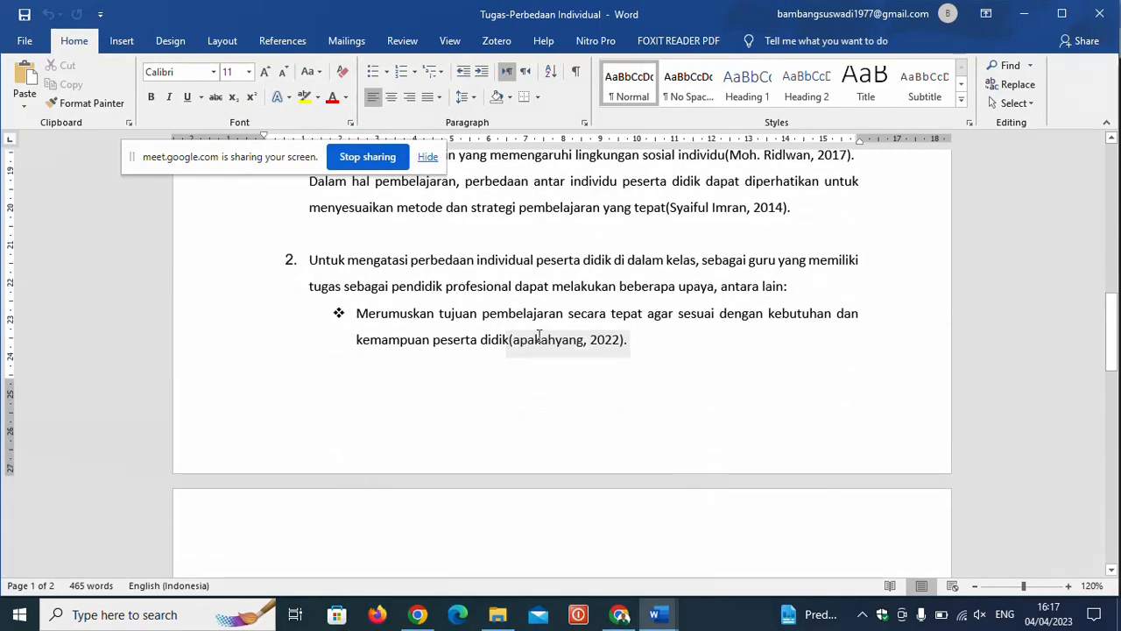
scroll(565, 344, "down", 8)
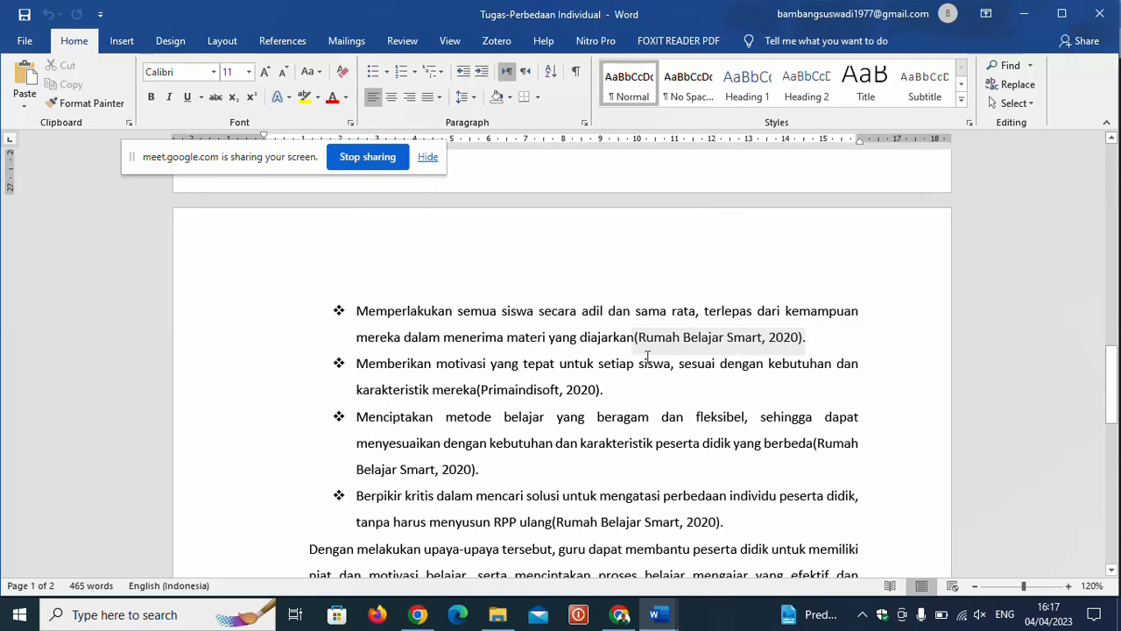
scroll(542, 393, "down", 1)
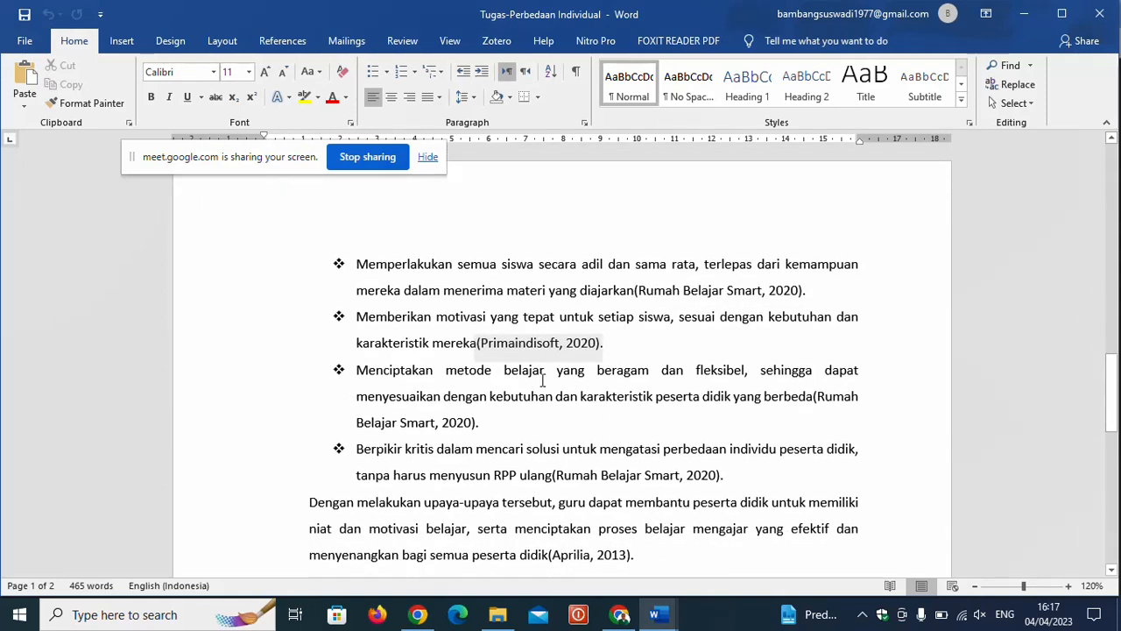
scroll(558, 350, "down", 1)
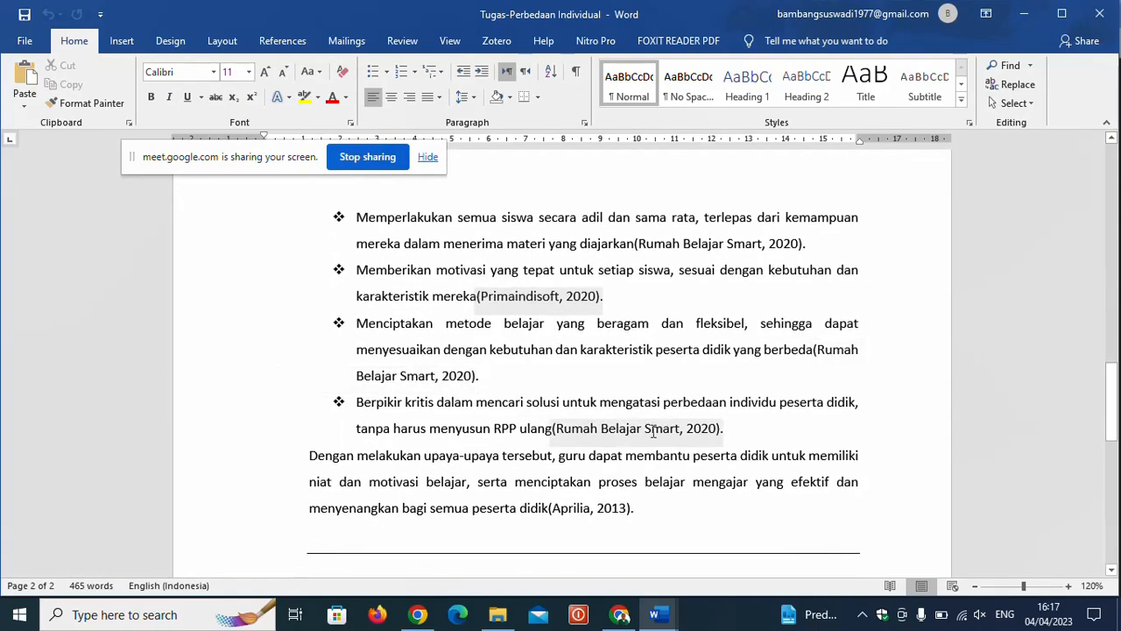
scroll(596, 512, "down", 1)
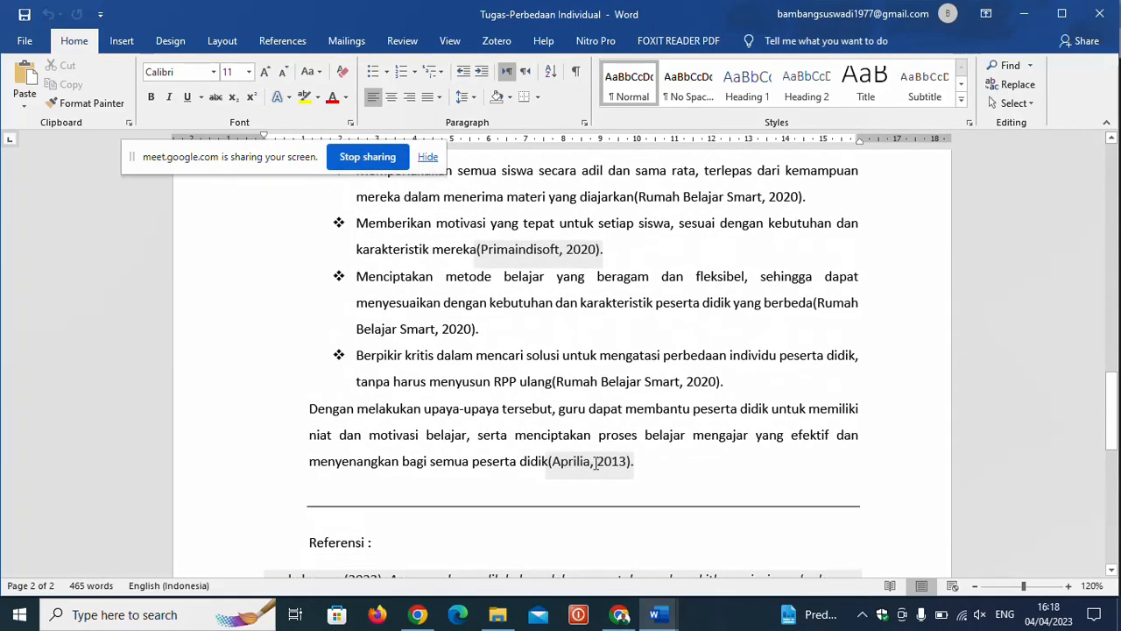
- Select the instruction sentence "Jawablah pertanyaan berikut ini secara ekspanatif dengan dukungan referensi autoritatif!" above the two questions
scroll(544, 369, "up", 20)
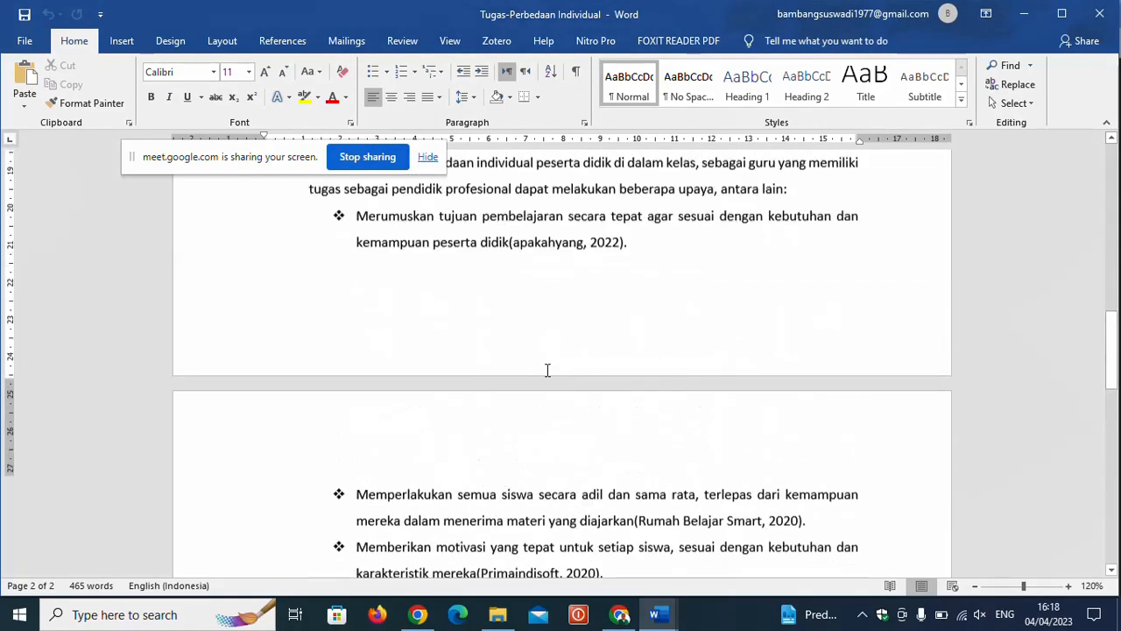
scroll(549, 372, "up", 1)
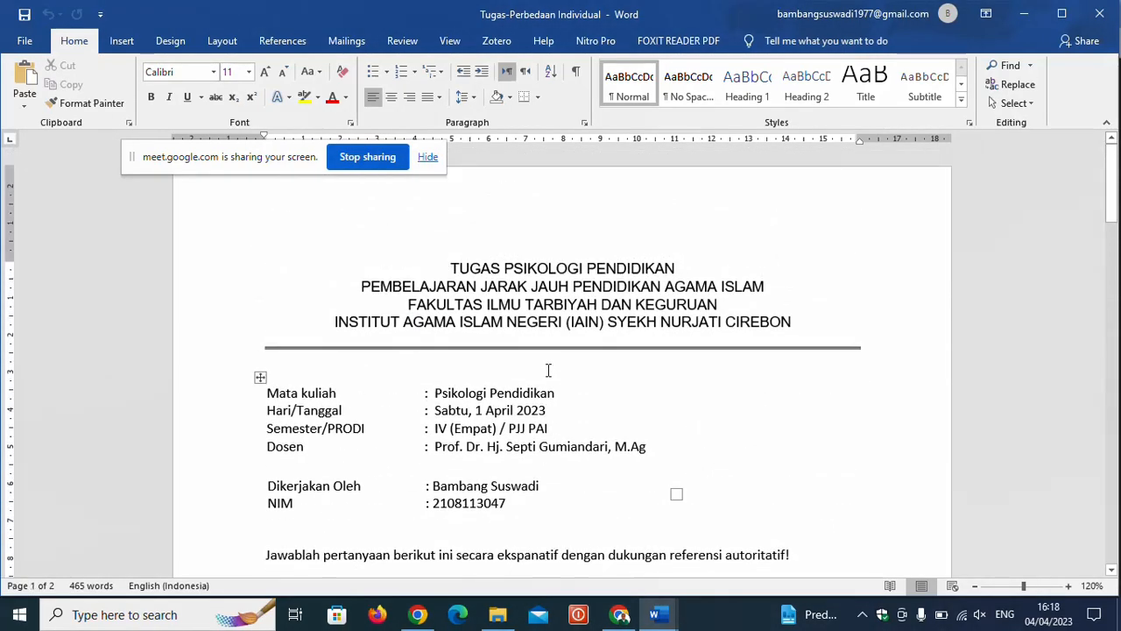
scroll(549, 368, "down", 1)
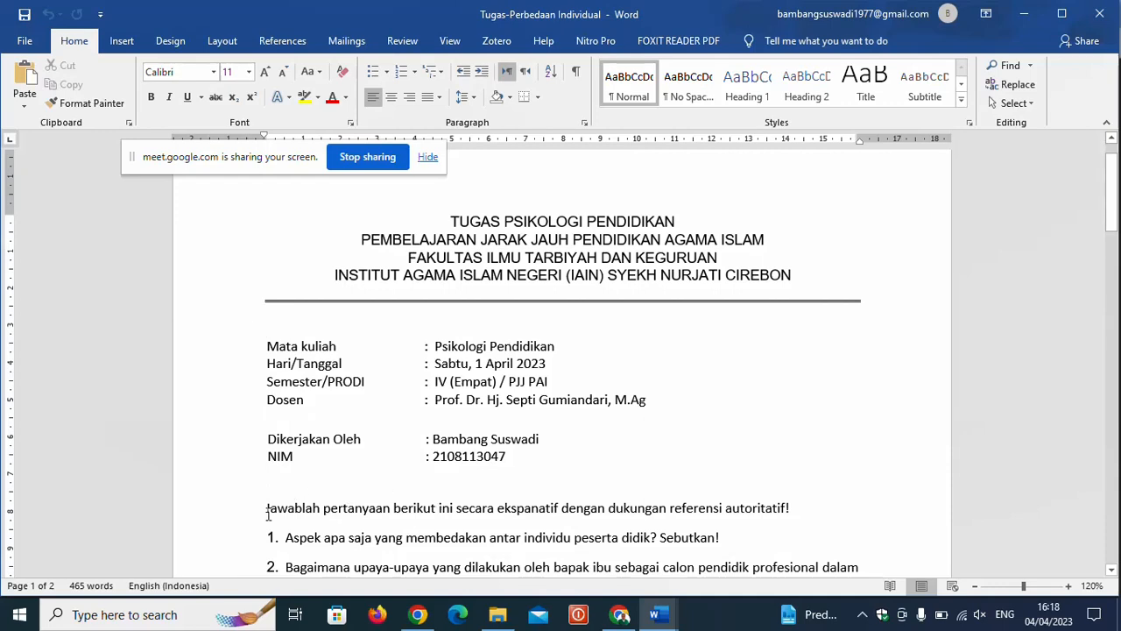
left_click_drag(270, 514, 350, 517)
left_click_drag(382, 517, 800, 514)
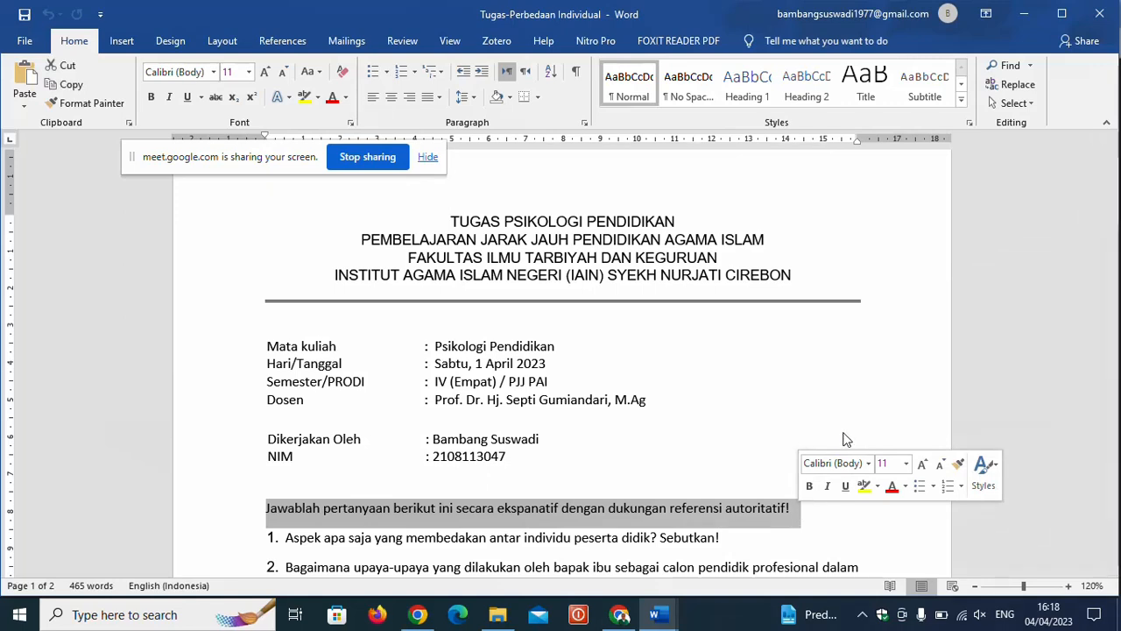
- Examine the questions, the cited sources in the answers and the reference list at the end of the assignment
scroll(753, 407, "down", 2)
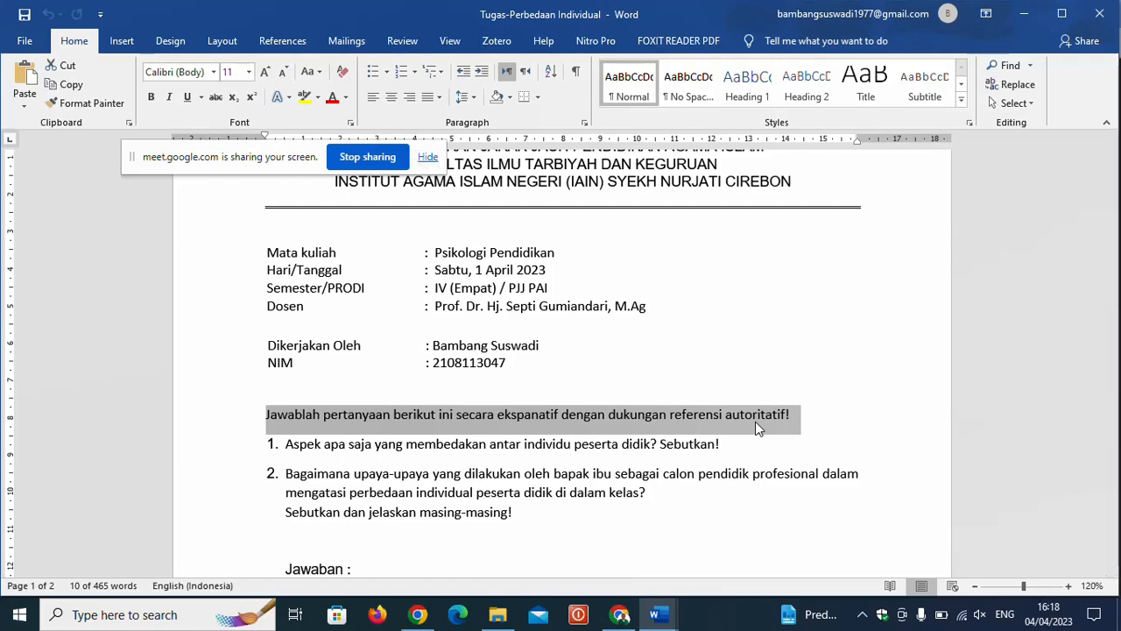
scroll(755, 421, "down", 2)
scroll(756, 422, "down", 3)
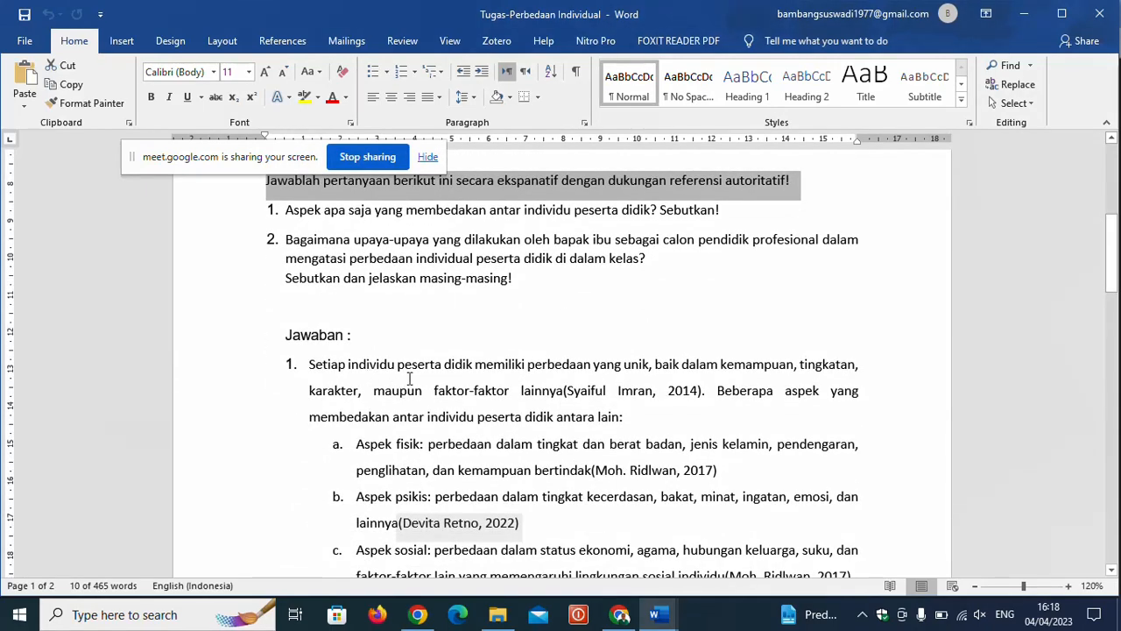
scroll(400, 366, "down", 1)
scroll(403, 369, "down", 1)
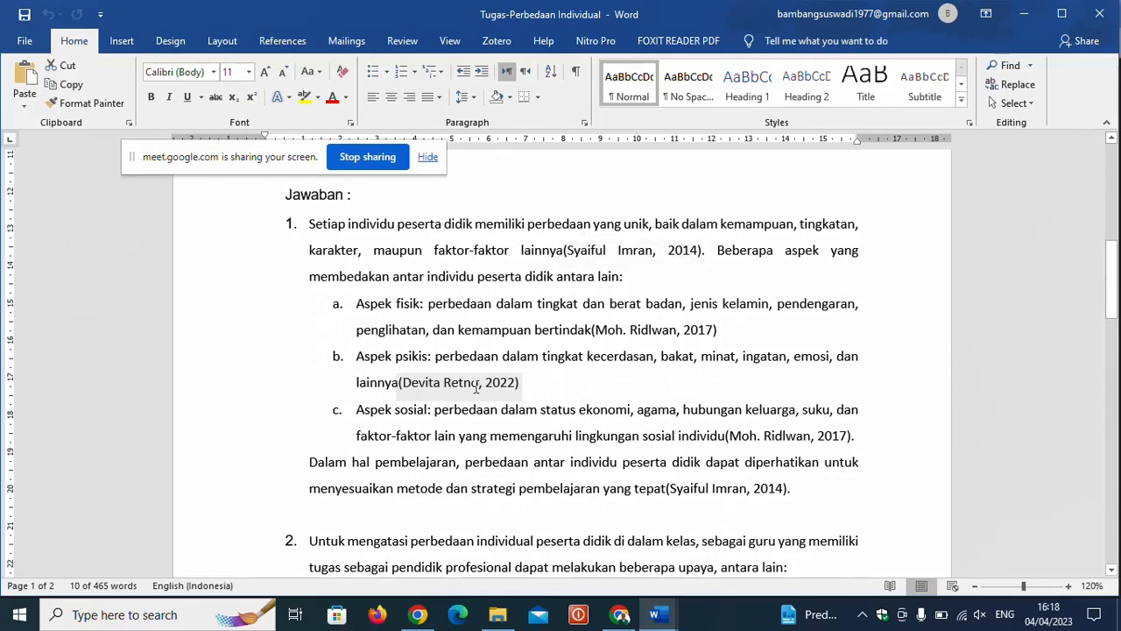
scroll(625, 406, "down", 1)
scroll(624, 406, "down", 1)
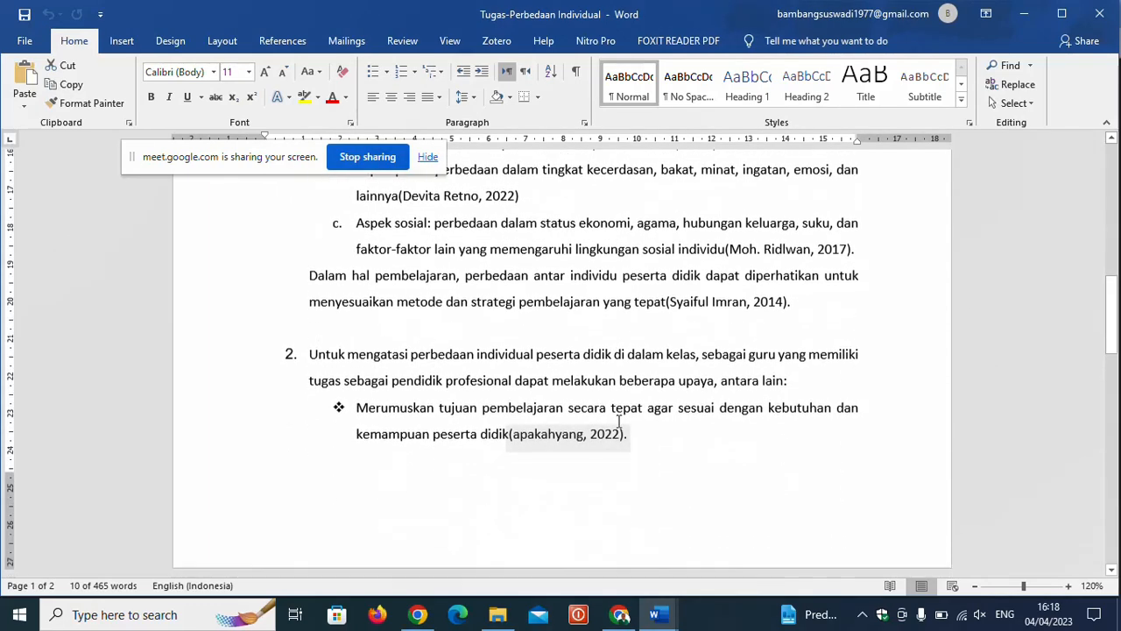
left_click(688, 475)
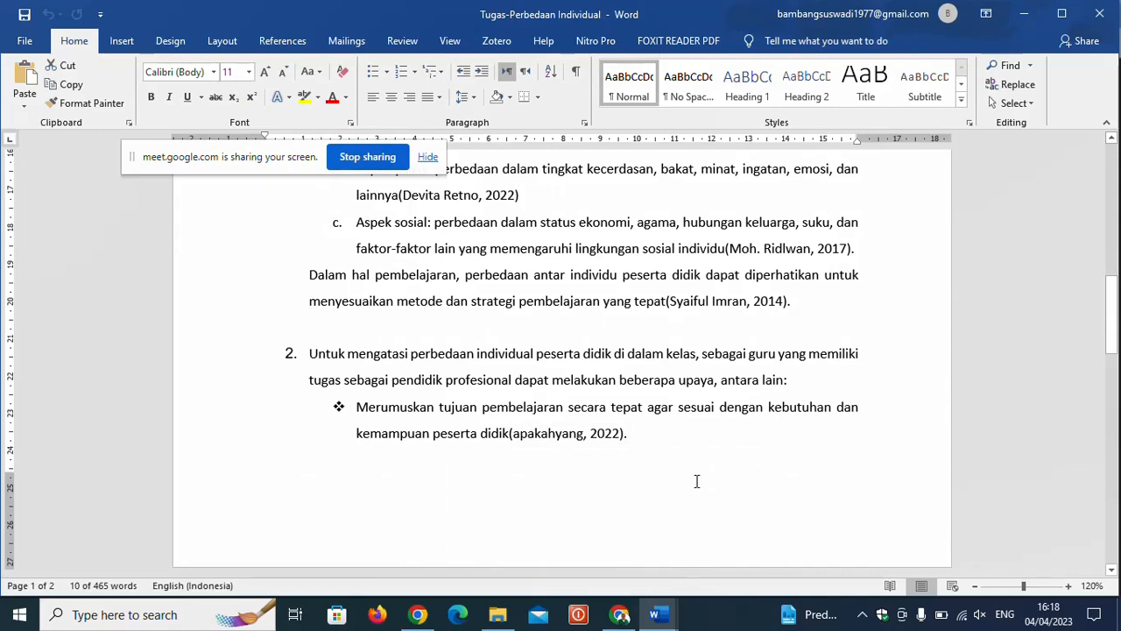
scroll(696, 481, "down", 7)
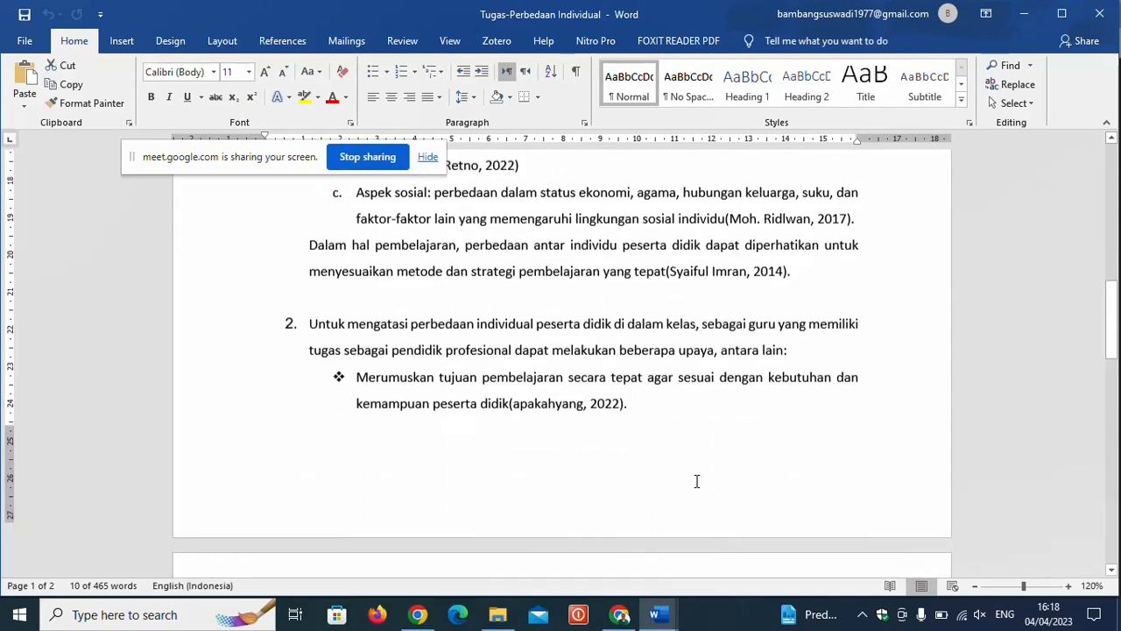
scroll(695, 481, "down", 6)
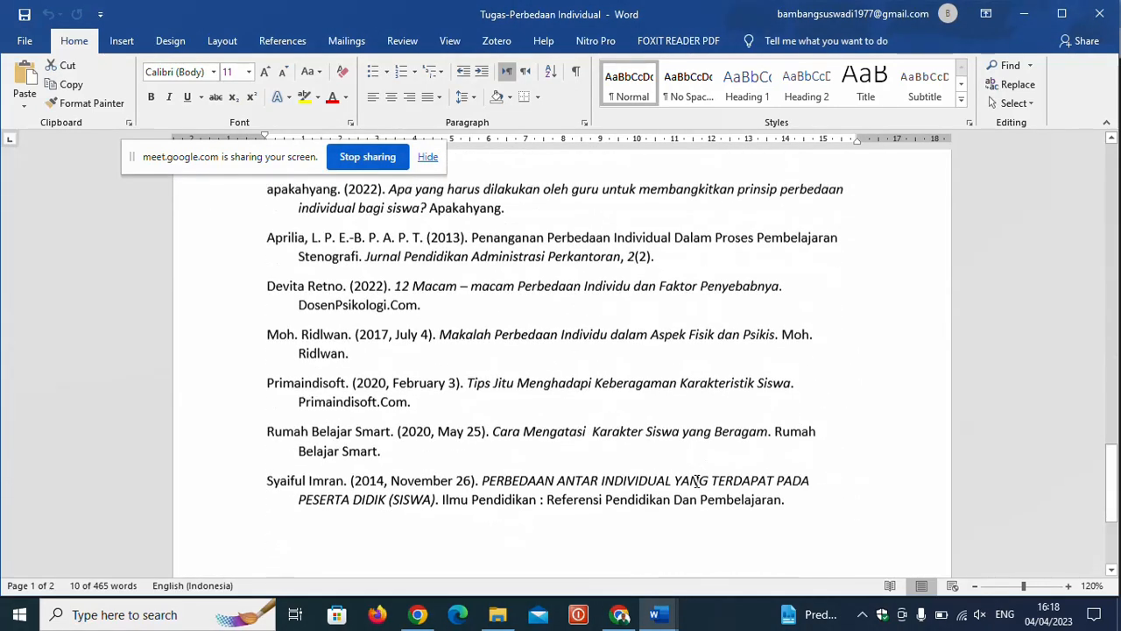
- Examine the entries under Referensi together with the closing paragraph and its in-text citation above them
scroll(695, 480, "up", 5)
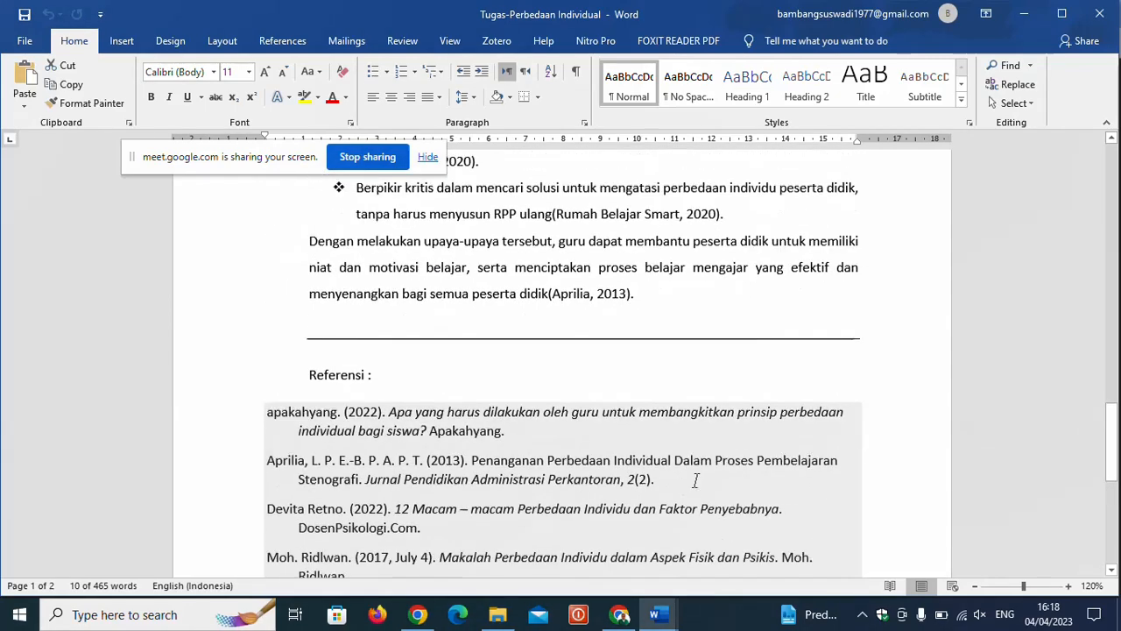
scroll(695, 480, "down", 1)
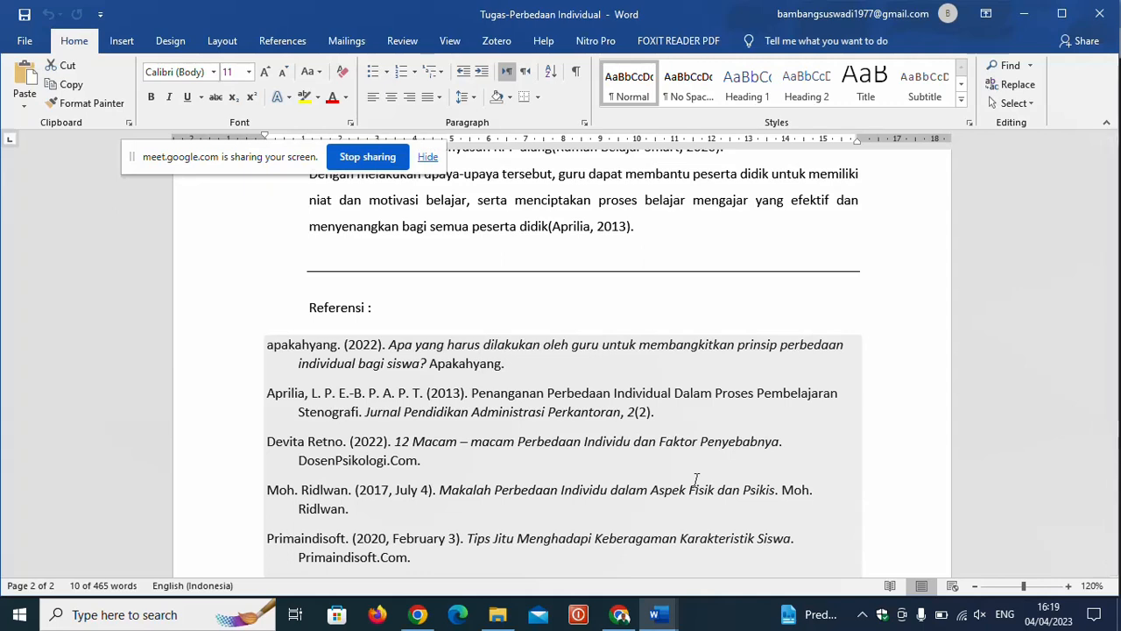
scroll(696, 479, "down", 2)
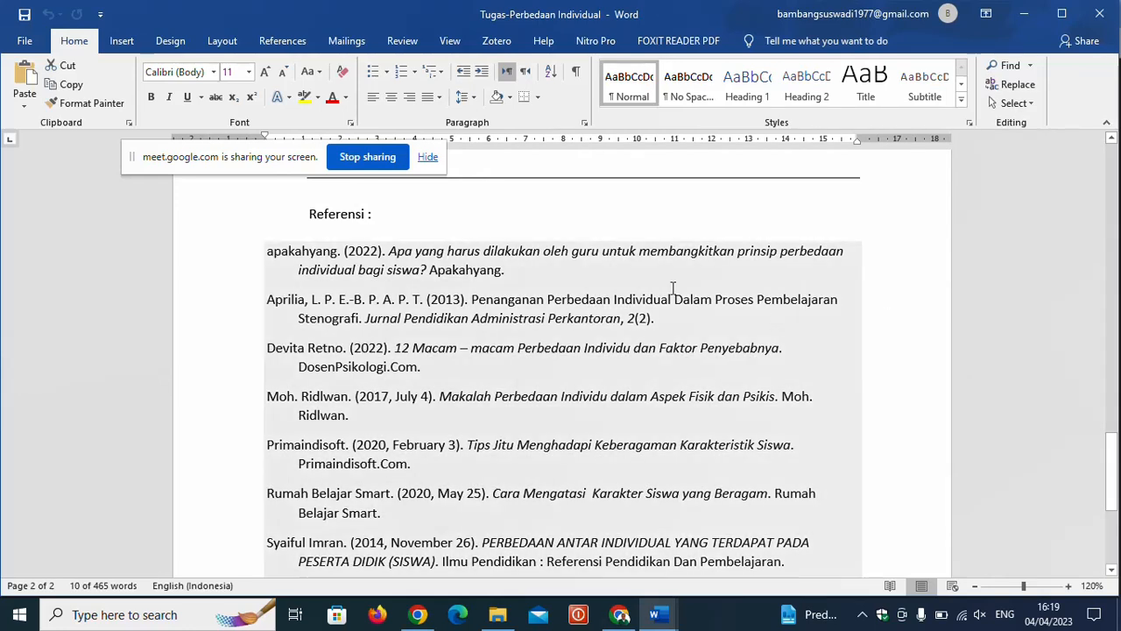
scroll(891, 413, "down", 2)
scroll(892, 413, "up", 1)
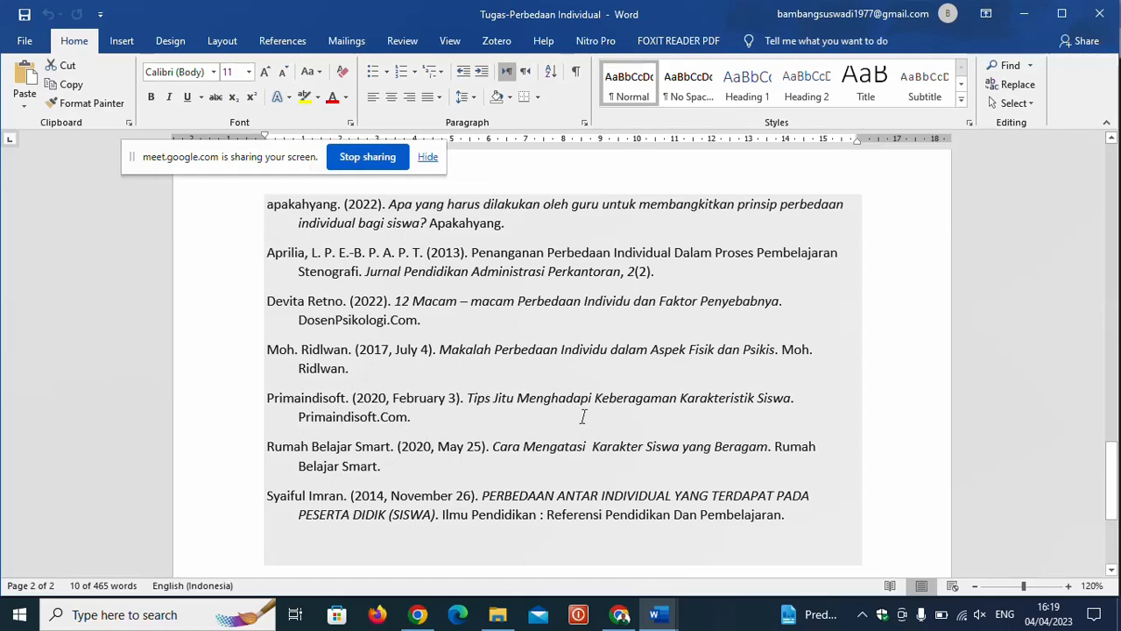
scroll(584, 413, "up", 10)
scroll(584, 412, "down", 10)
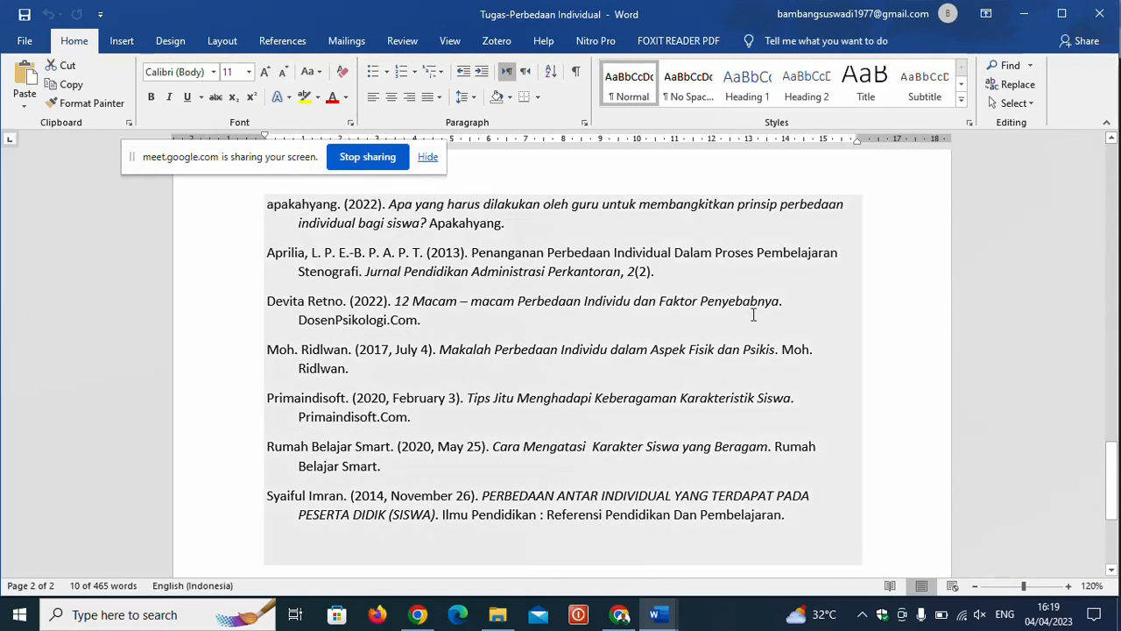
- Place the cursor inside the reference list to reveal its bibliography frame, and put it back after the Referensi heading
left_click(716, 302)
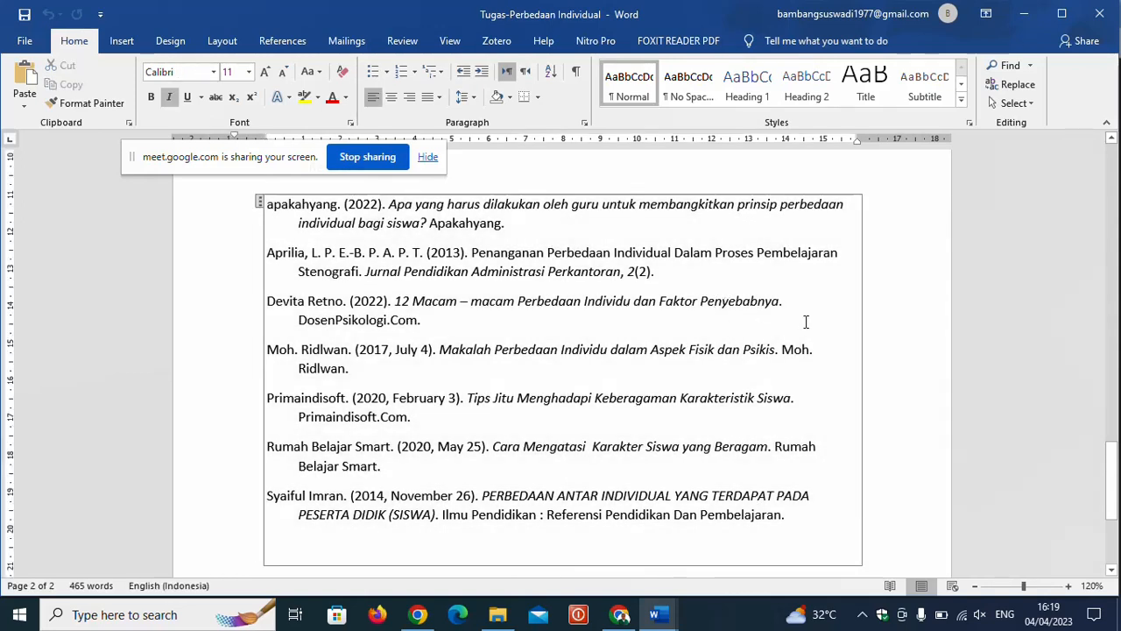
left_click(806, 321)
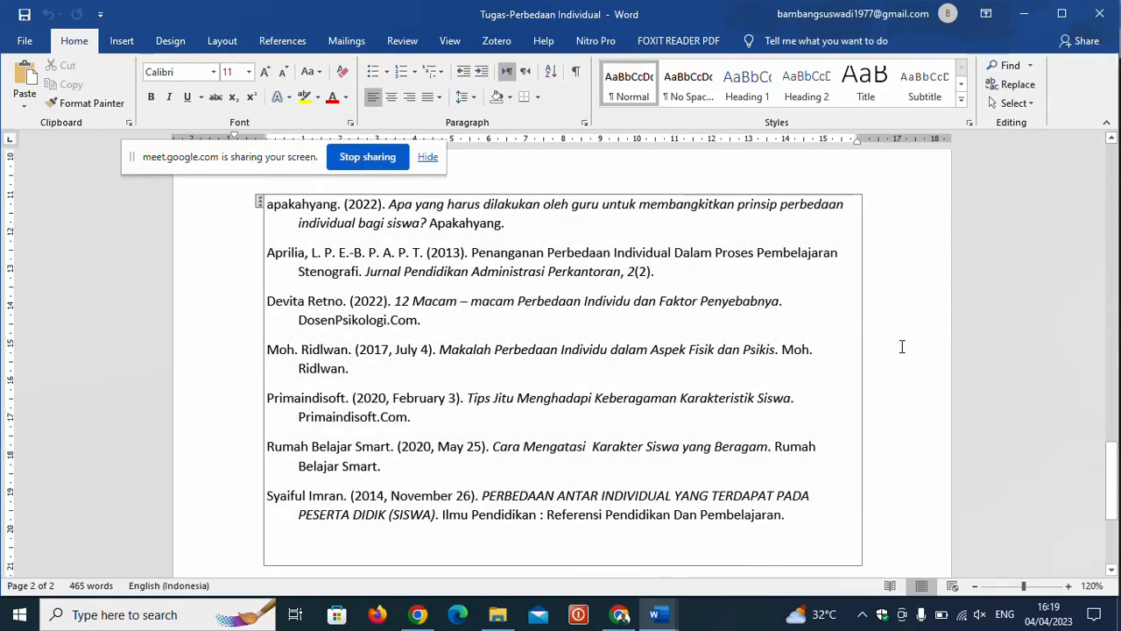
left_click(902, 347)
left_click(909, 315)
double_click(909, 302)
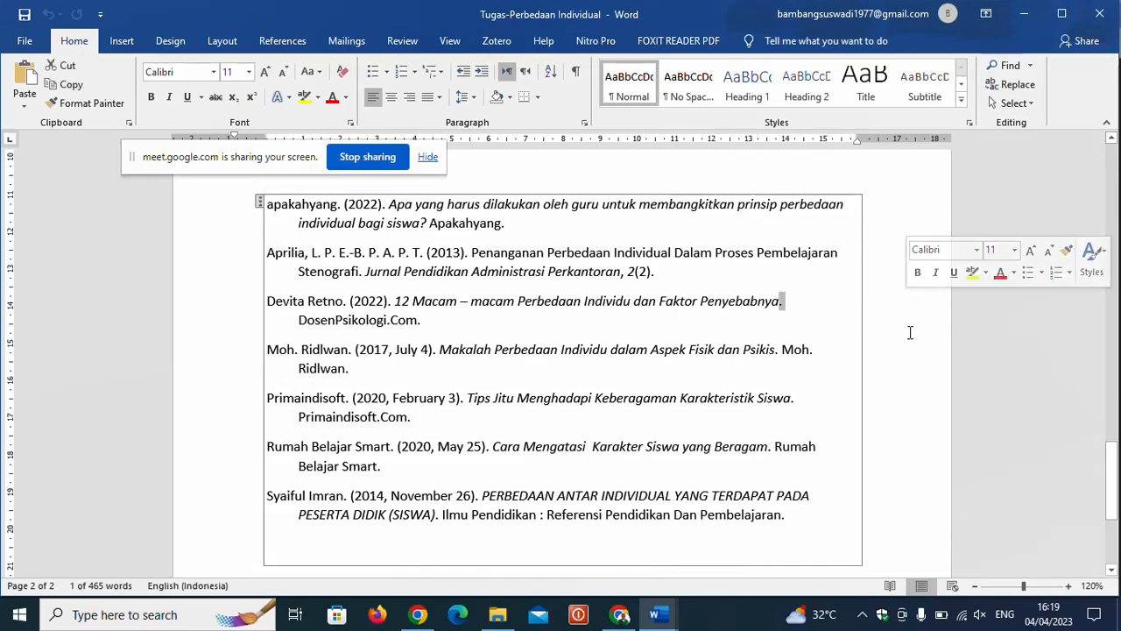
scroll(913, 363, "up", 5)
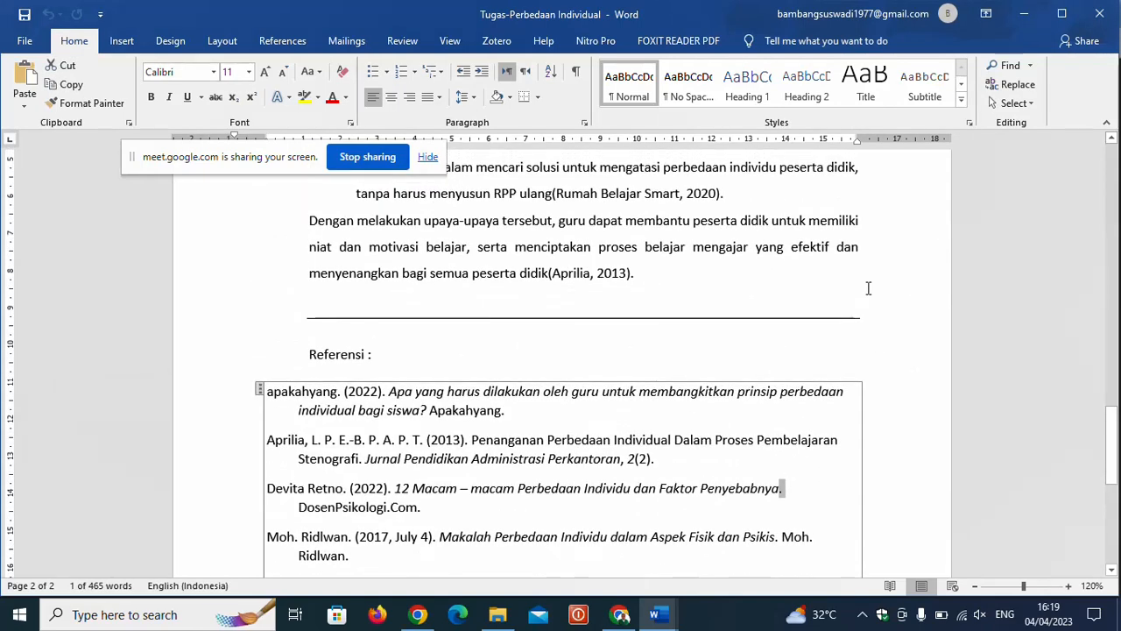
left_click(832, 285)
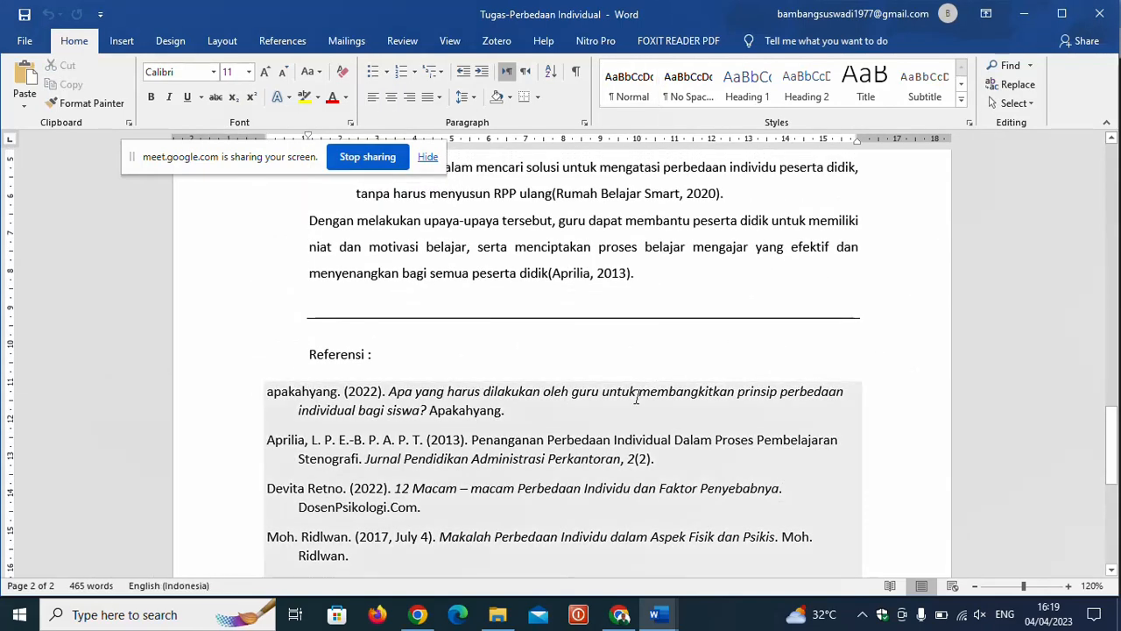
left_click(443, 395)
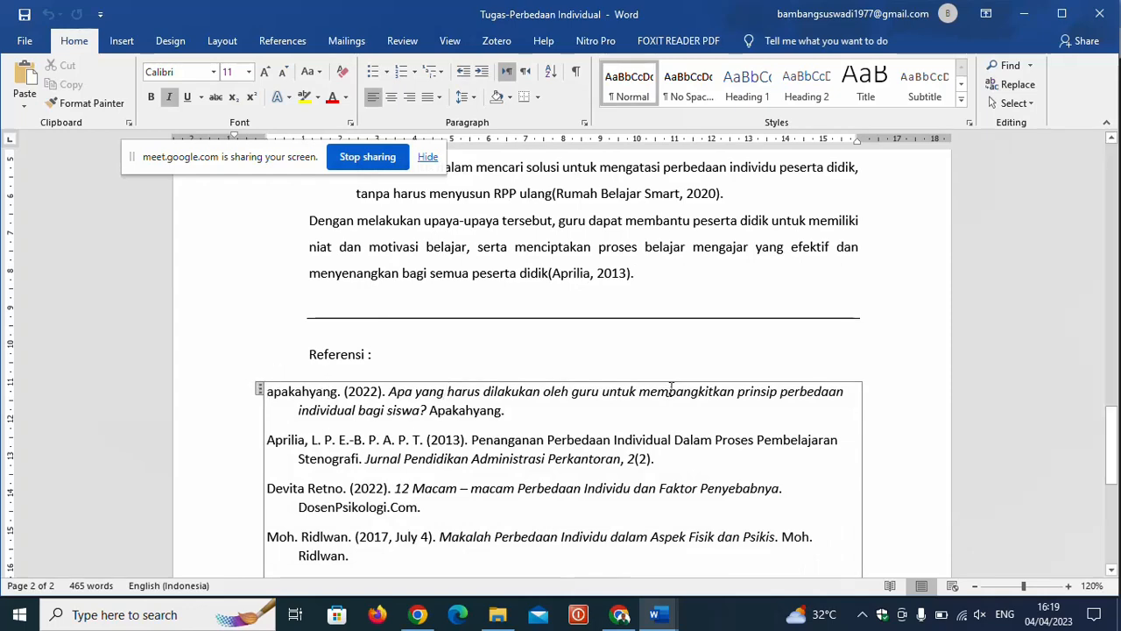
left_click(677, 356)
- Show the citation and bibliography commands and review the bulleted answers' in-text citations and the reference list
scroll(815, 354, "up", 3)
scroll(814, 354, "up", 1)
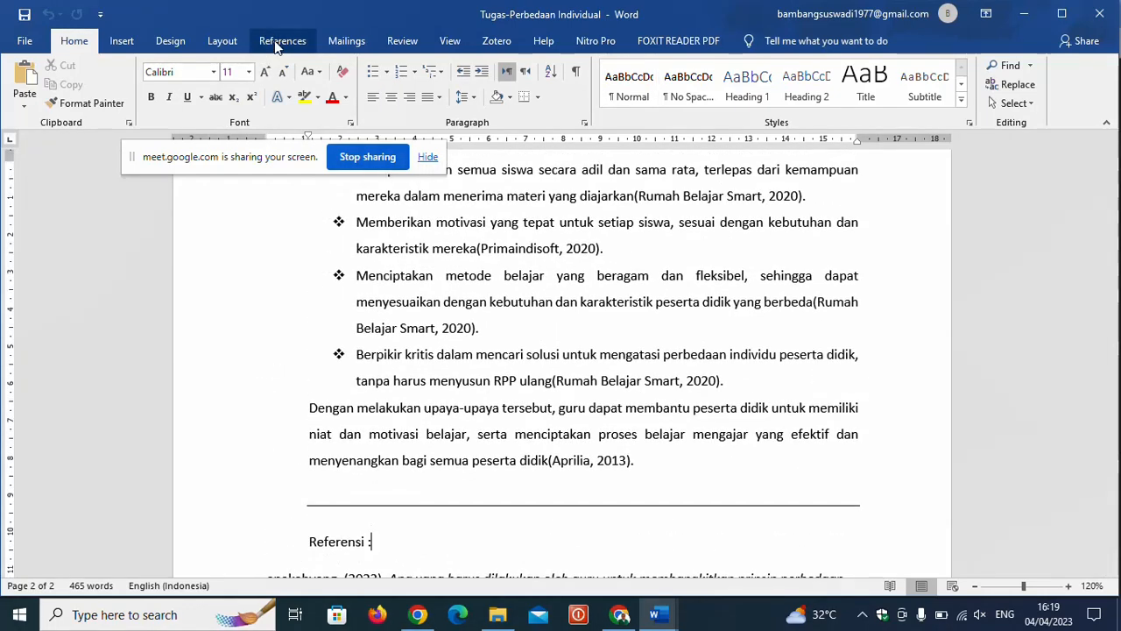
left_click(282, 41)
scroll(844, 424, "up", 2)
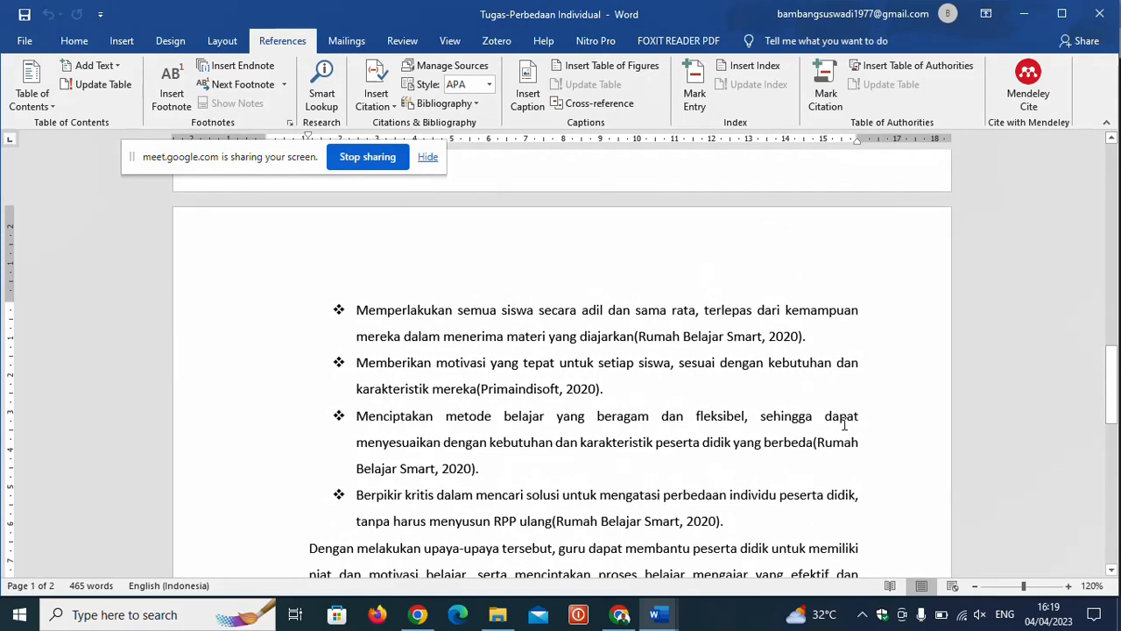
scroll(972, 191, "down", 3)
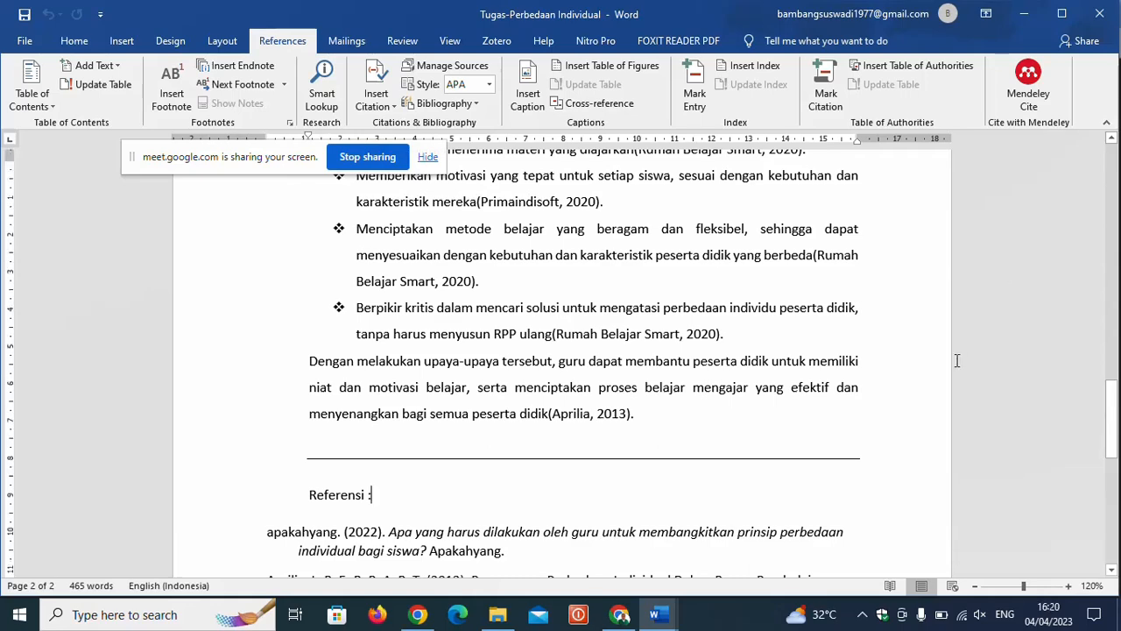
scroll(952, 358, "up", 3)
scroll(950, 376, "down", 15)
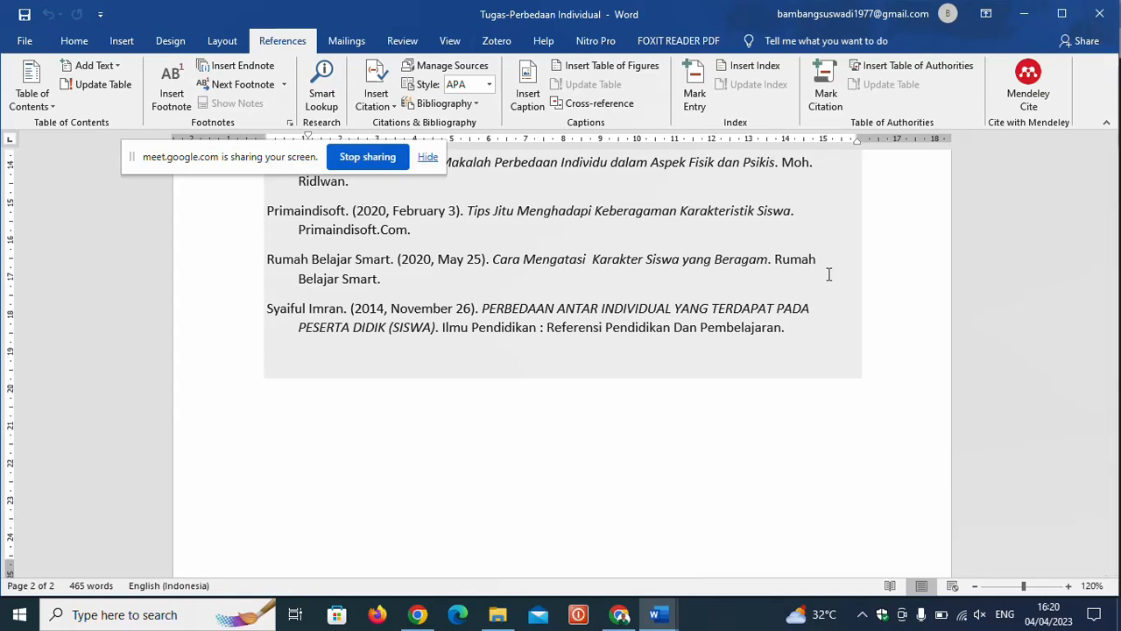
scroll(828, 275, "up", 4)
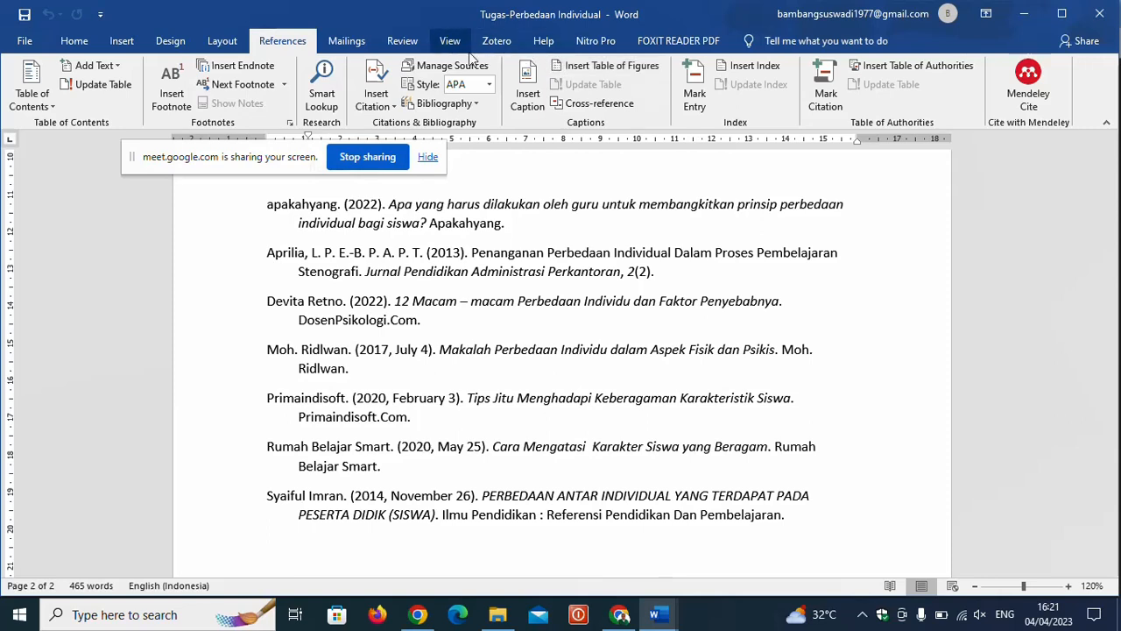
- Compare the Zotero citation and bibliography commands with the Mendeley Cite command
left_click(496, 42)
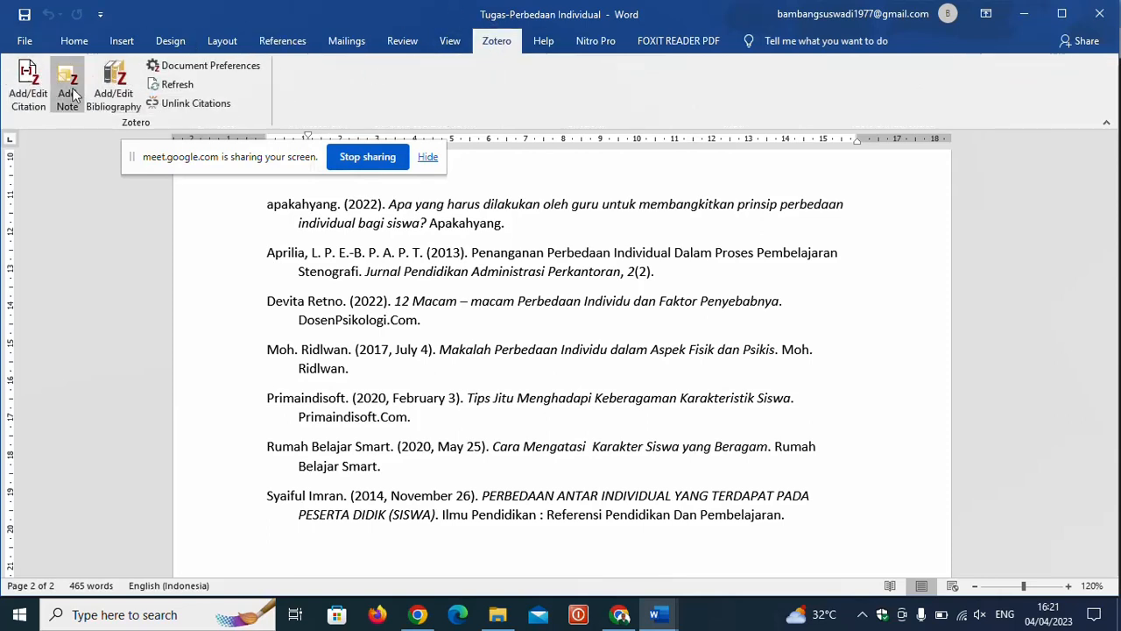
left_click(412, 332)
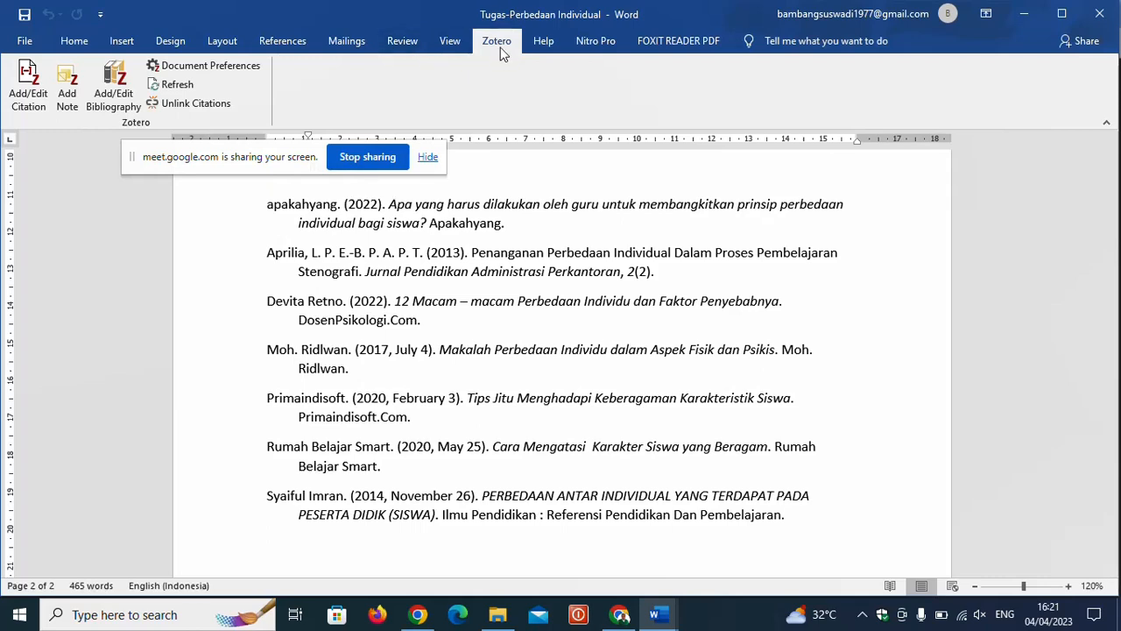
left_click(278, 41)
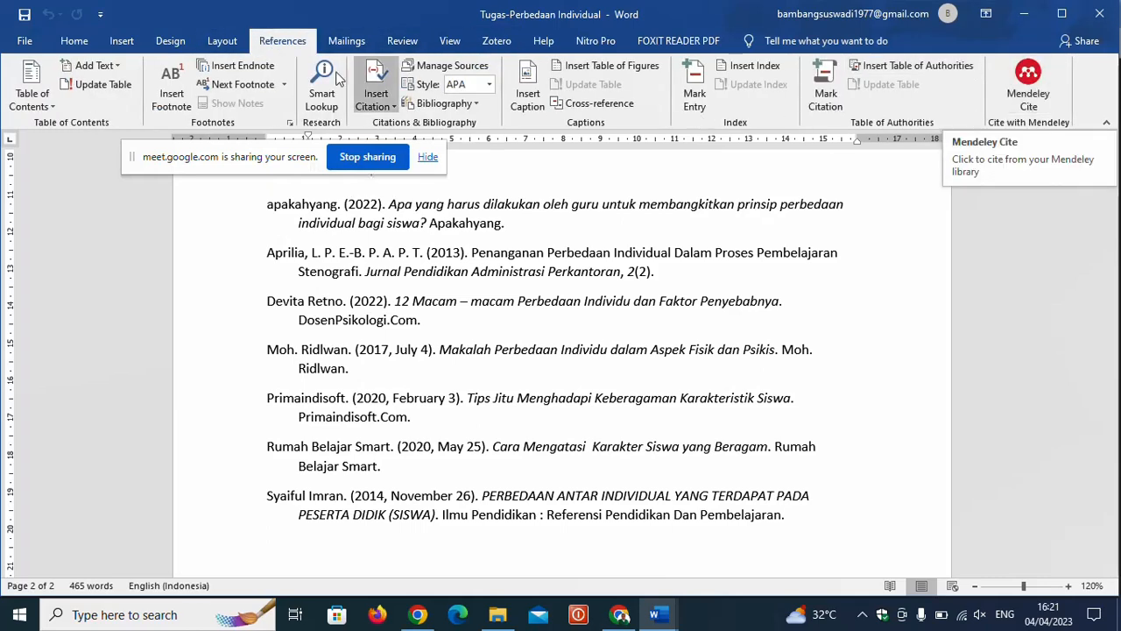
left_click(496, 41)
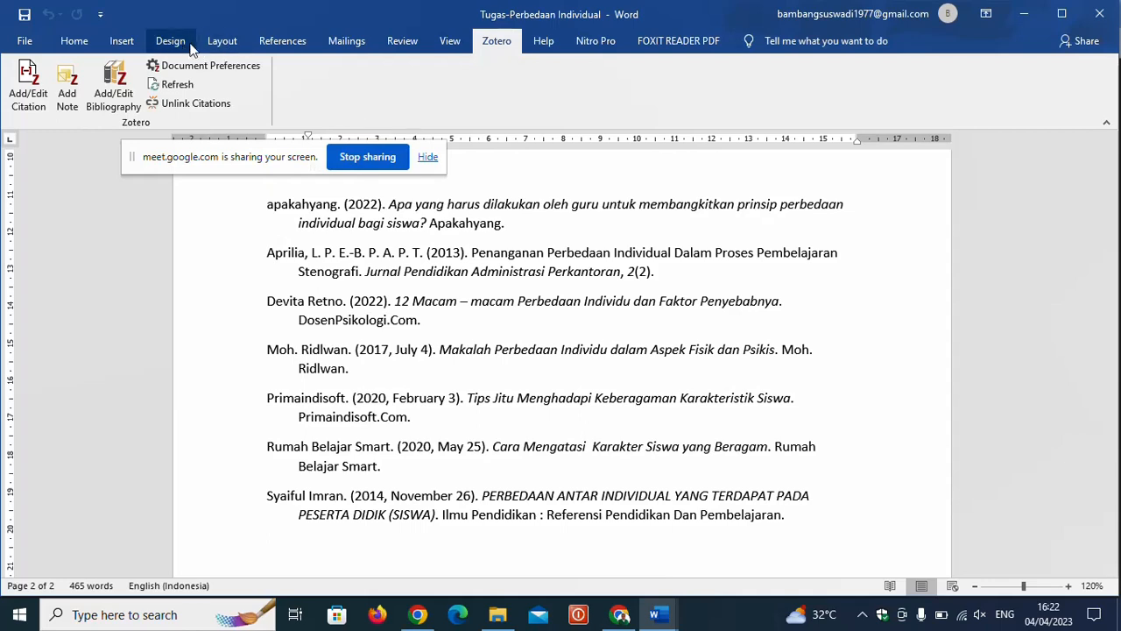
left_click(282, 41)
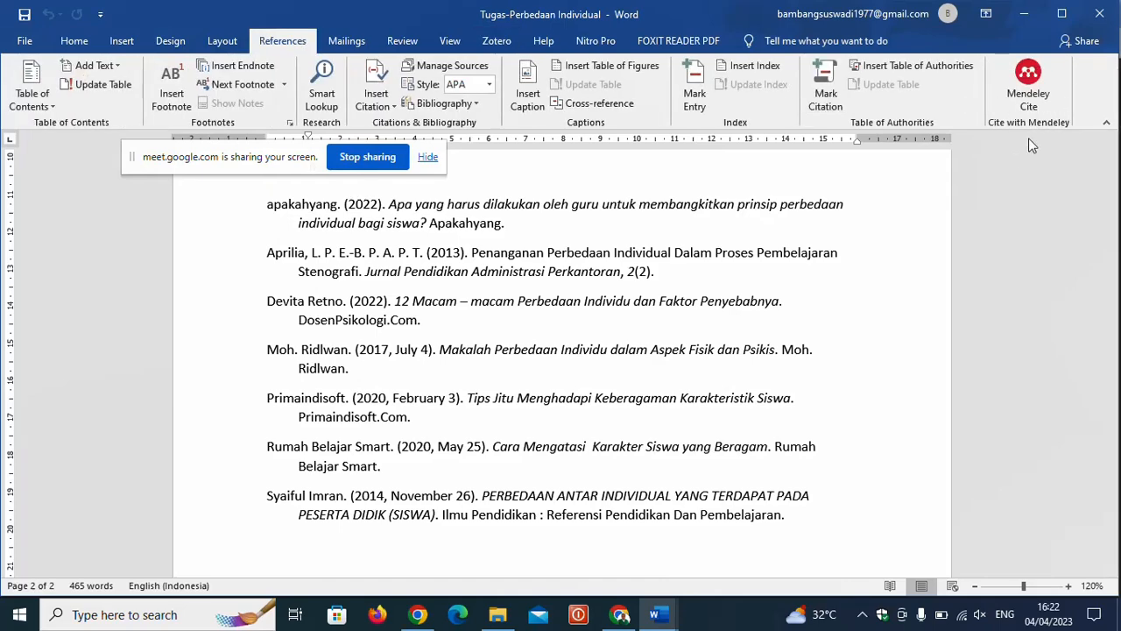
left_click(495, 42)
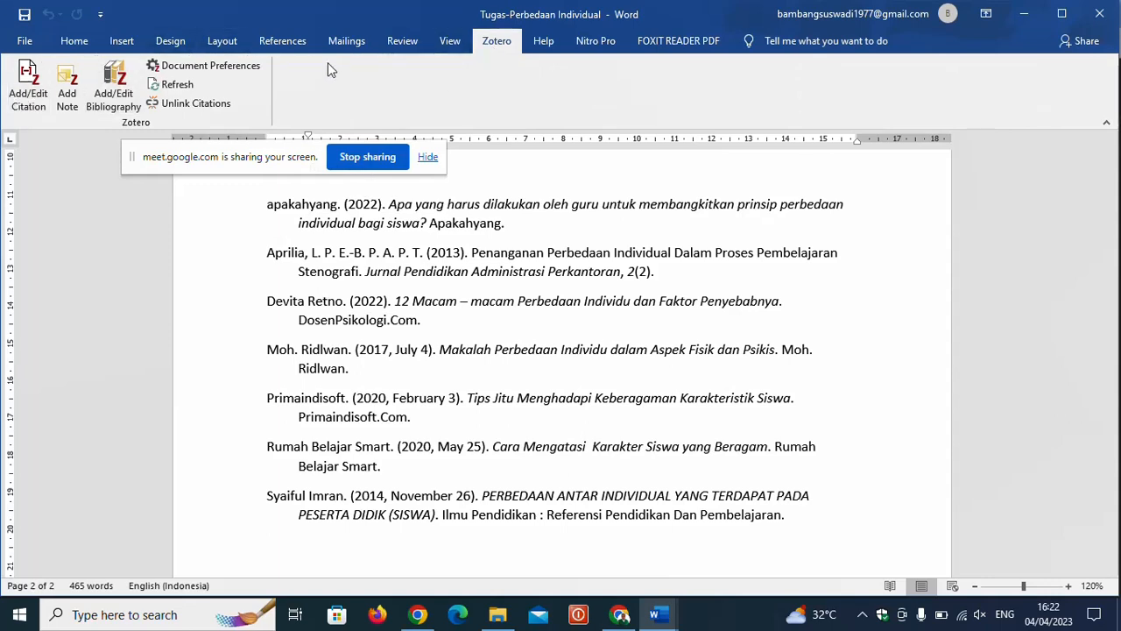
left_click(282, 40)
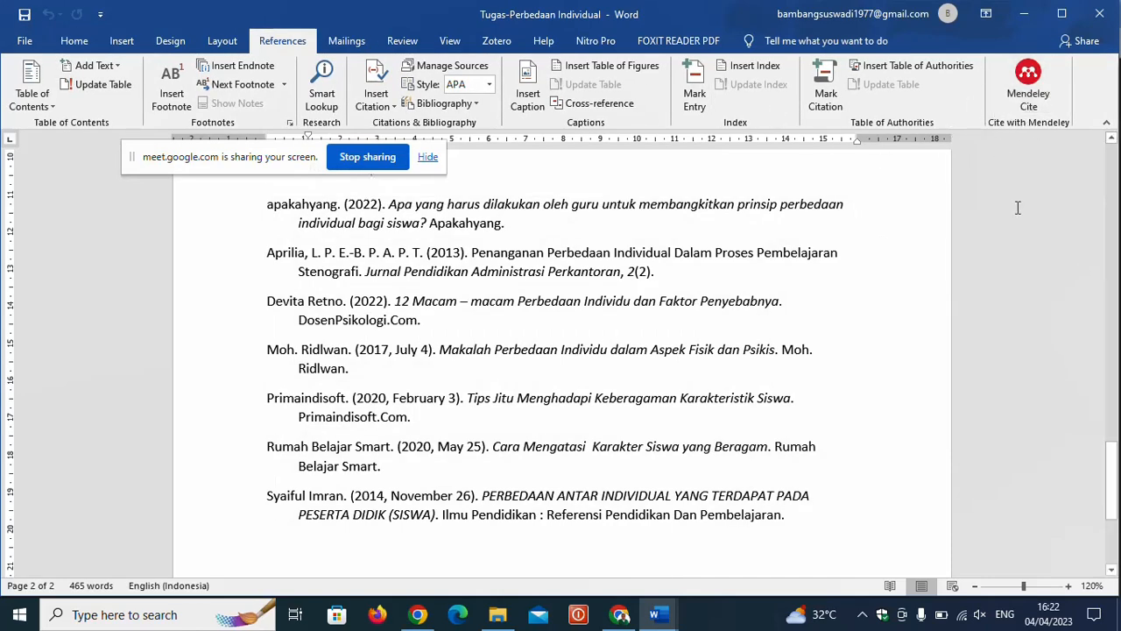
- Check the in-text citations on the second page against the matching entries in the reference list
scroll(891, 338, "up", 3)
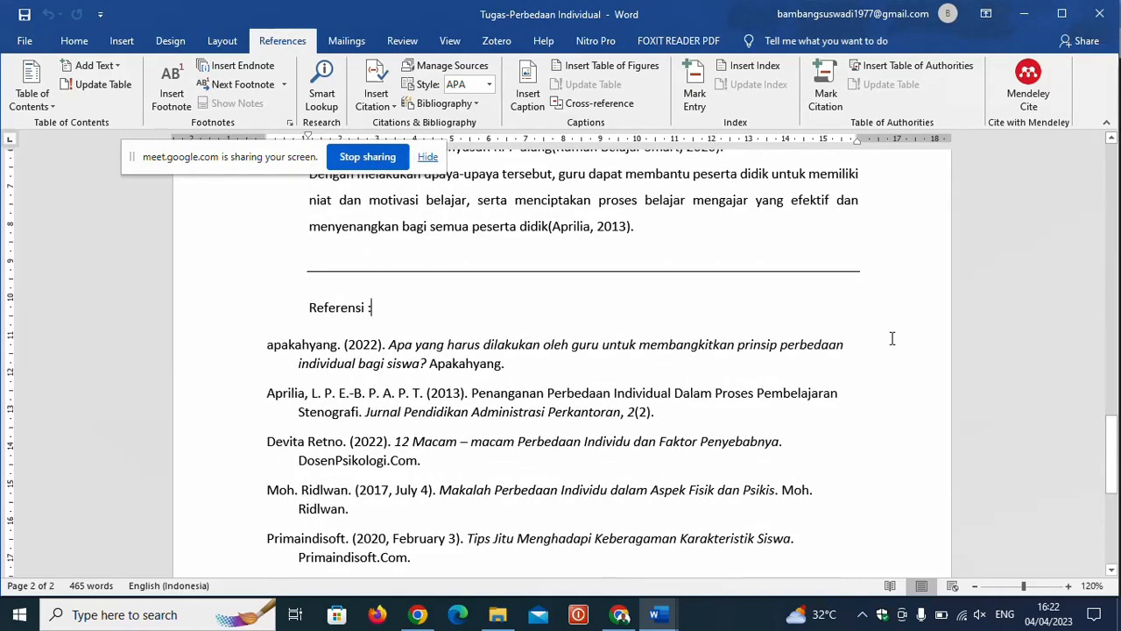
scroll(892, 338, "up", 2)
scroll(890, 335, "down", 2)
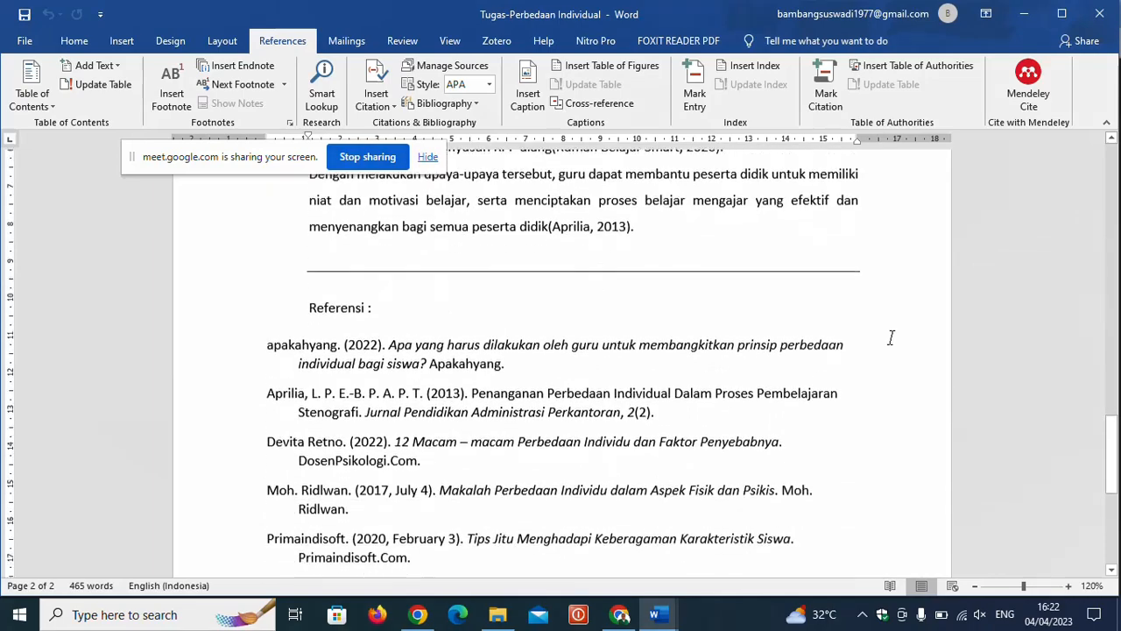
scroll(568, 226, "up", 2)
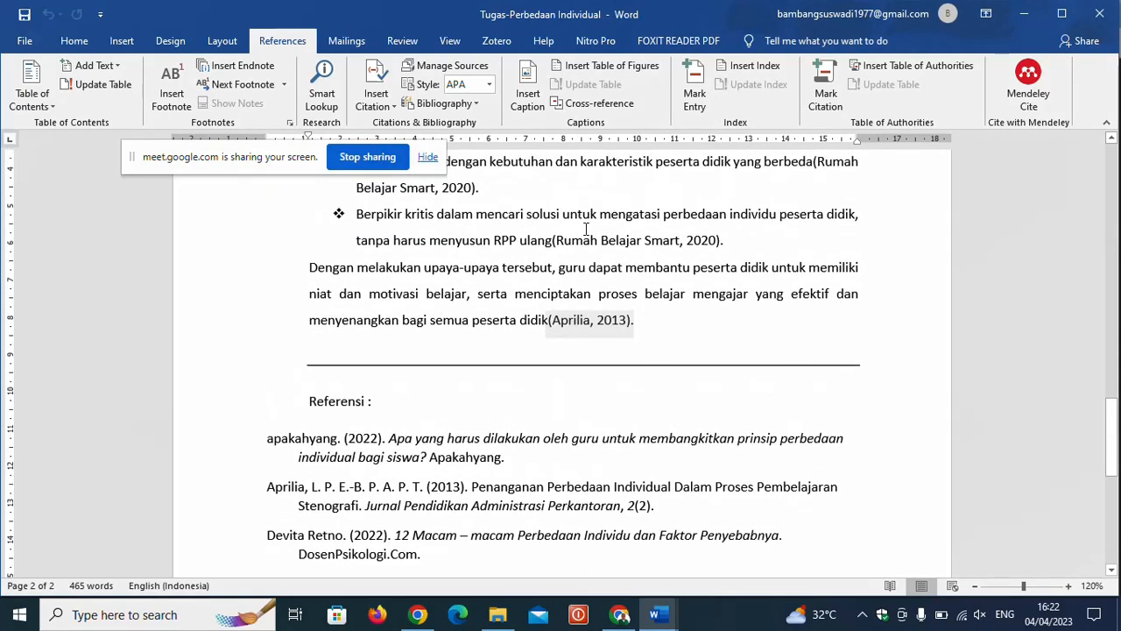
scroll(591, 245, "up", 3)
scroll(592, 245, "down", 10)
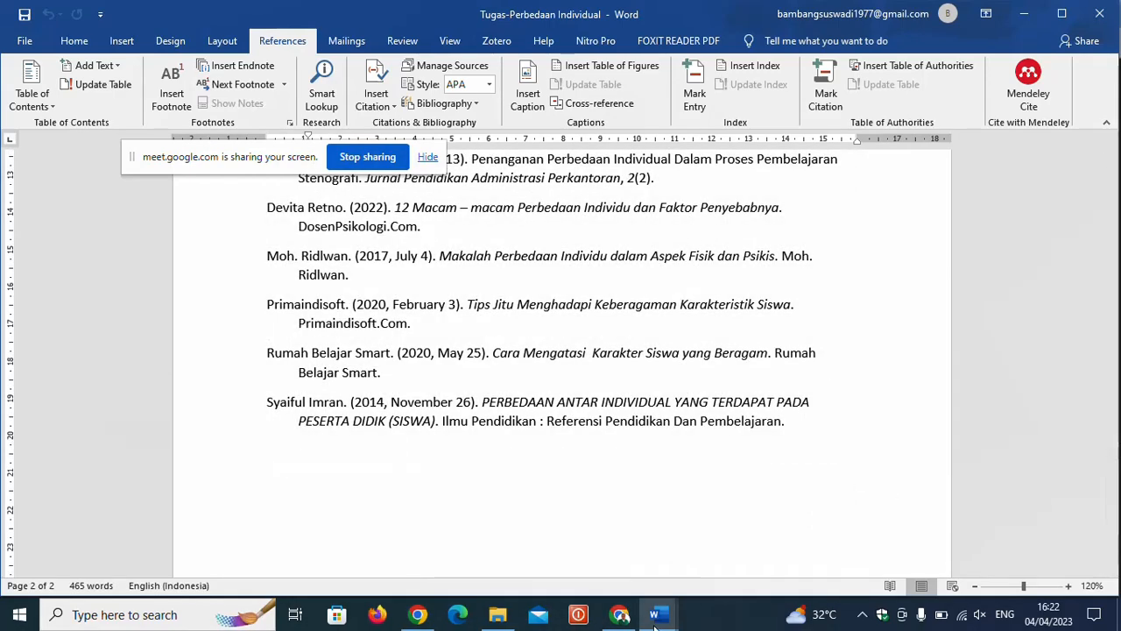
- Switch to the blank Document1 and move the screen-sharing notice off the ruler to the lower part of the page, clear of the taskbar
mouse_move(654, 618)
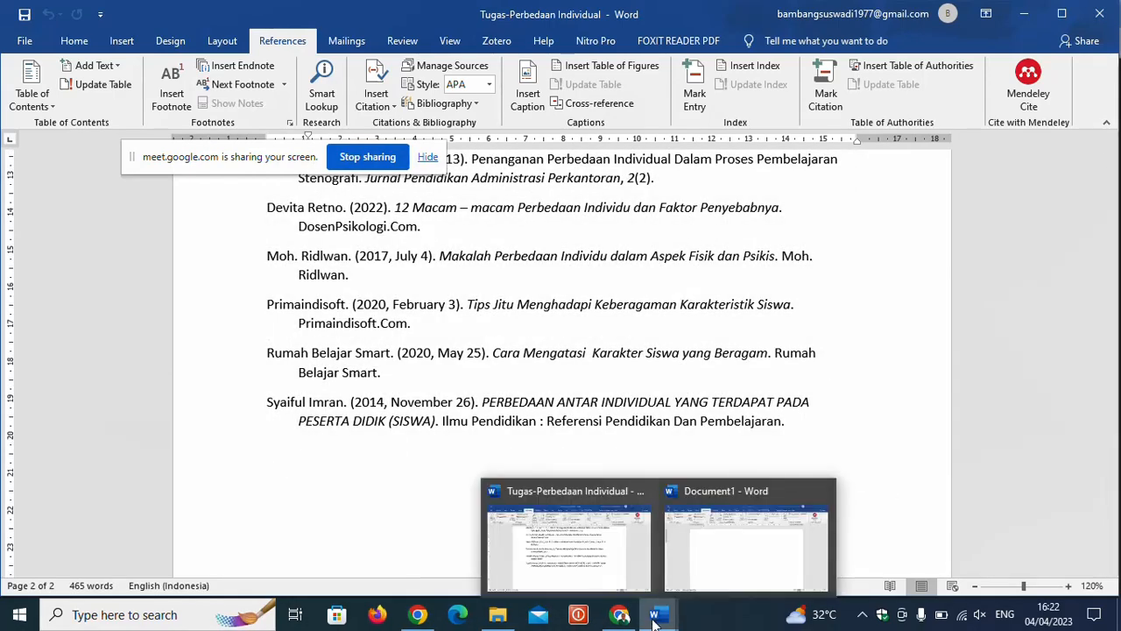
left_click(728, 571)
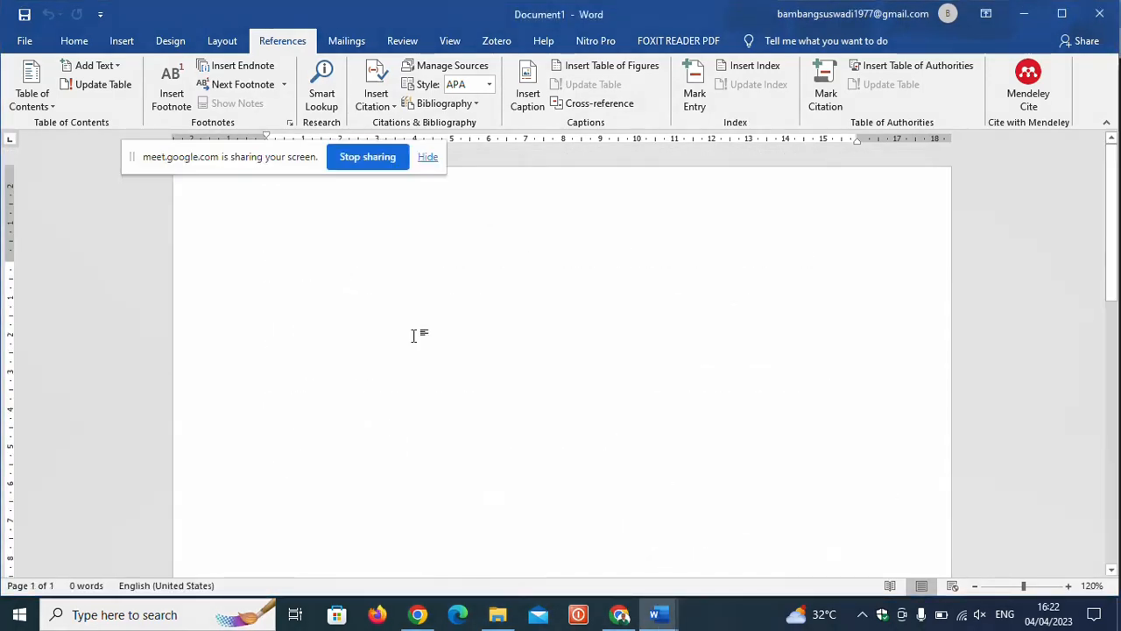
left_click_drag(239, 160, 478, 612)
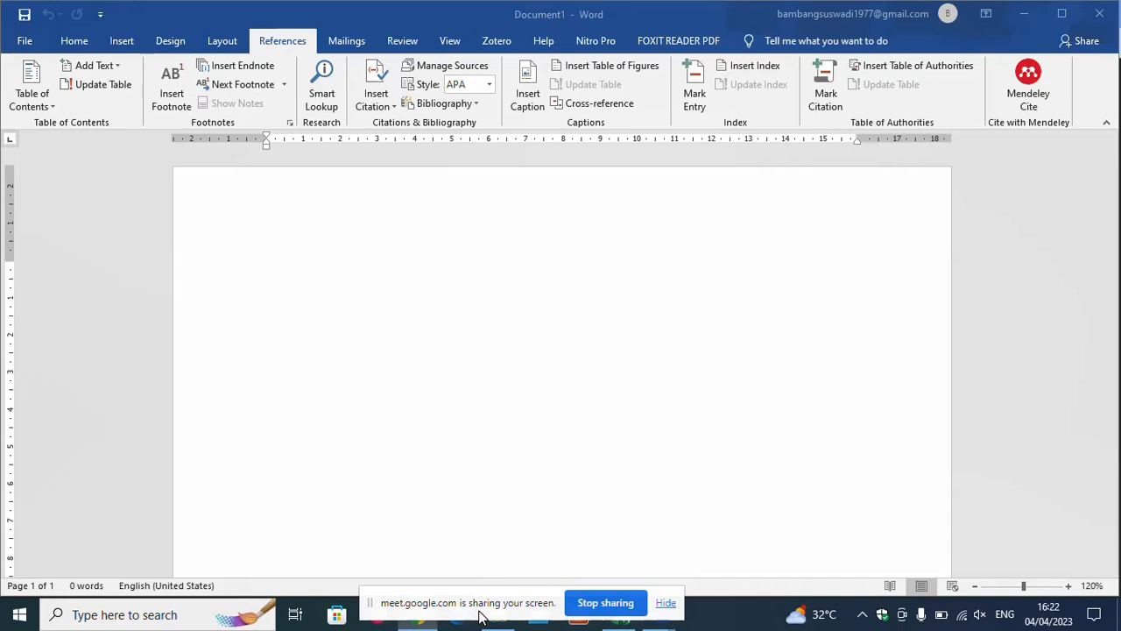
left_click(724, 424)
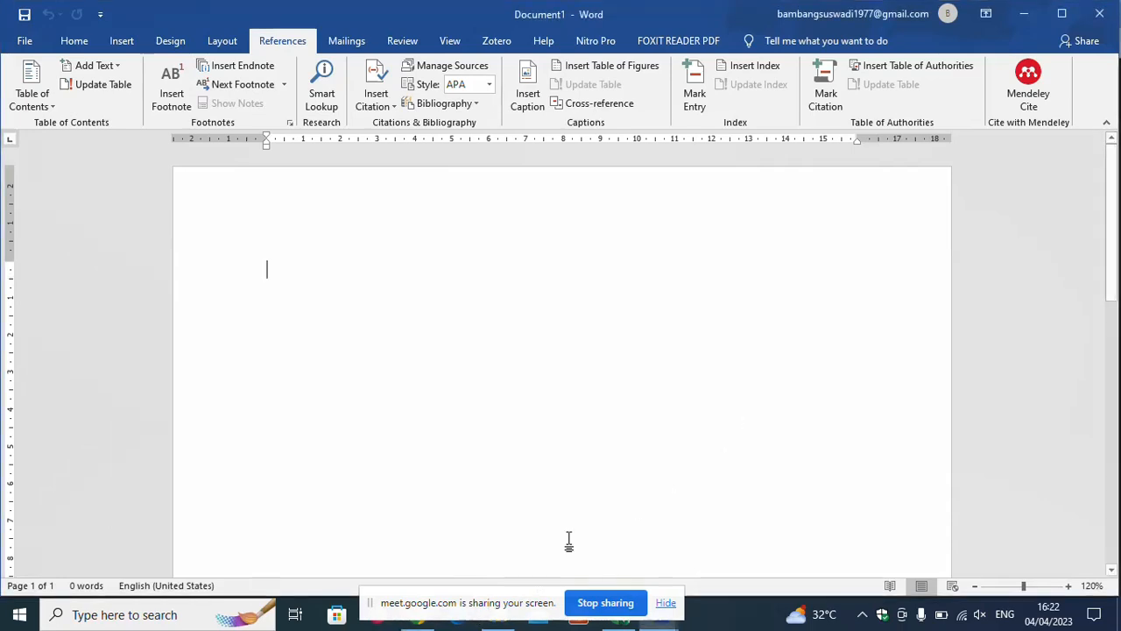
left_click_drag(533, 601, 361, 513)
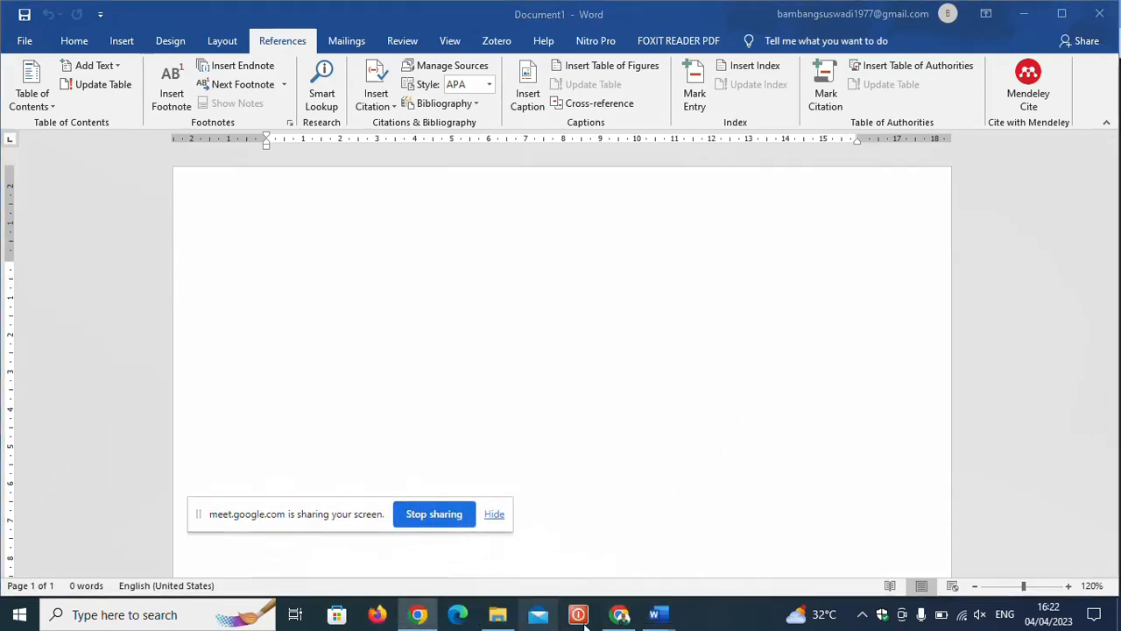
- Switch to Chrome and show the Mendeley Reference Manager for Desktop download page for Windows
left_click(619, 614)
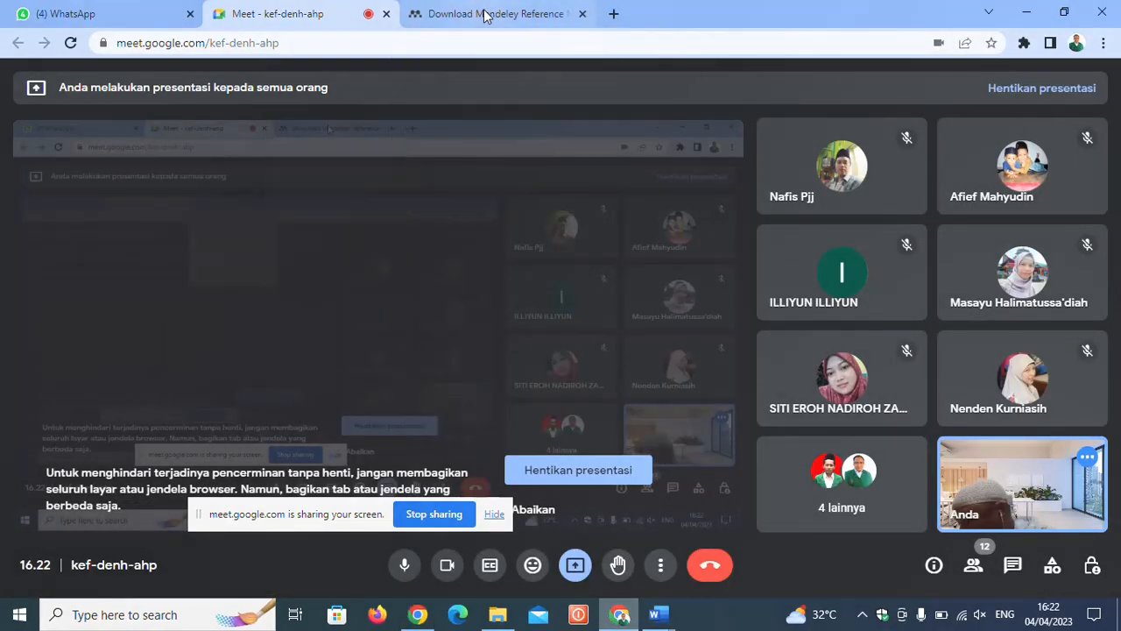
left_click(484, 14)
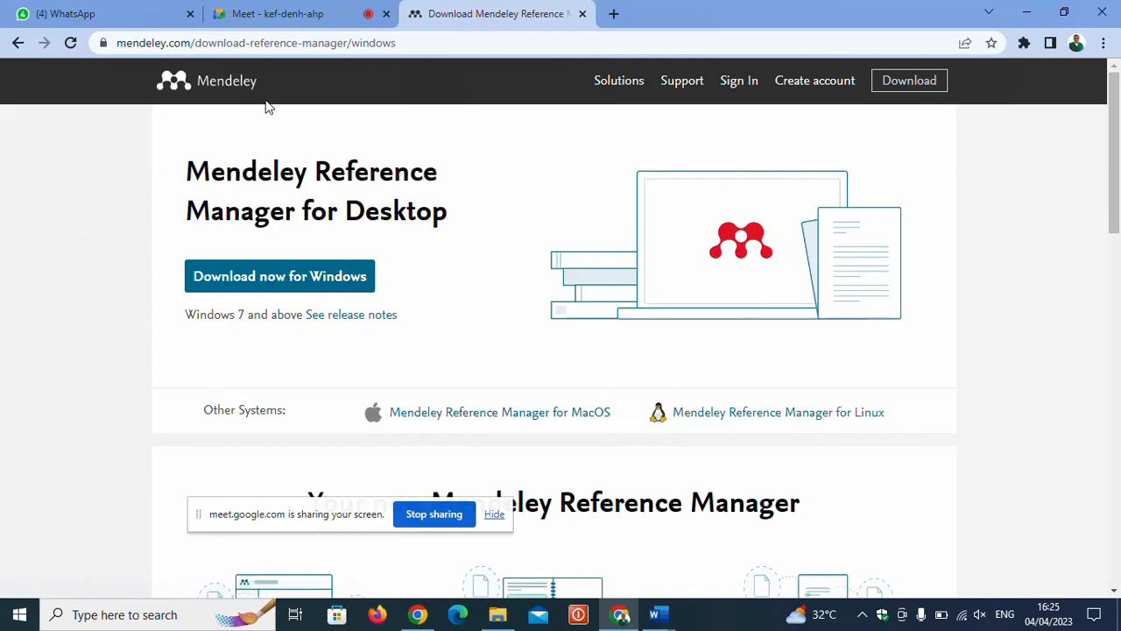
- Check WhatsApp Web, return to the Mendeley download page, and show the mendeley-reference-manager-2.86.0 installer in the Downloads folder
left_click(95, 14)
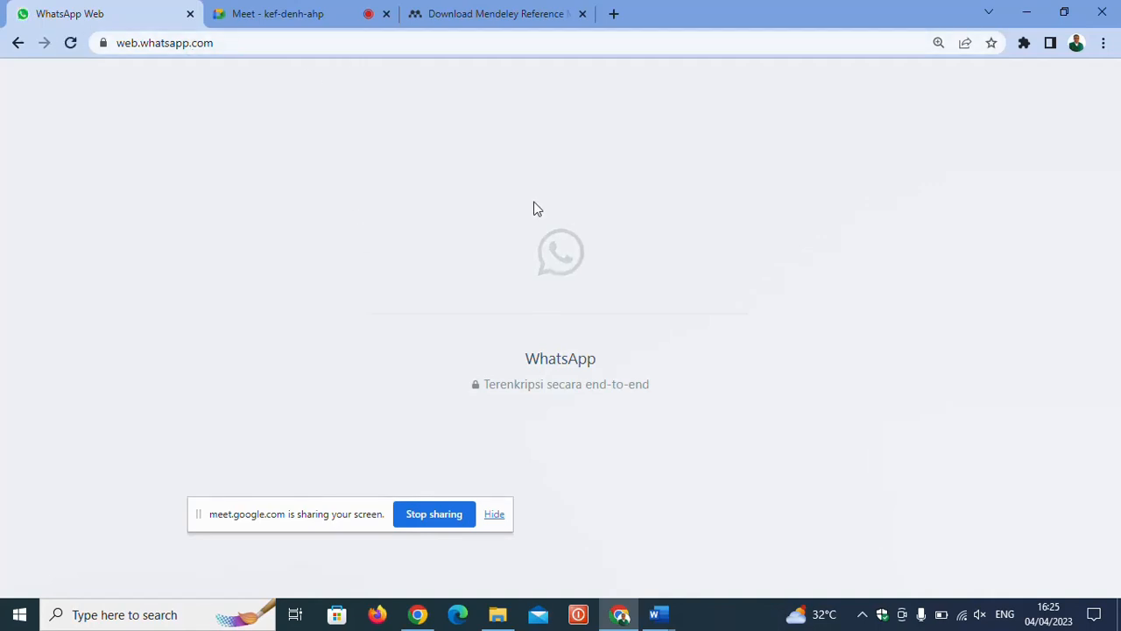
left_click(484, 14)
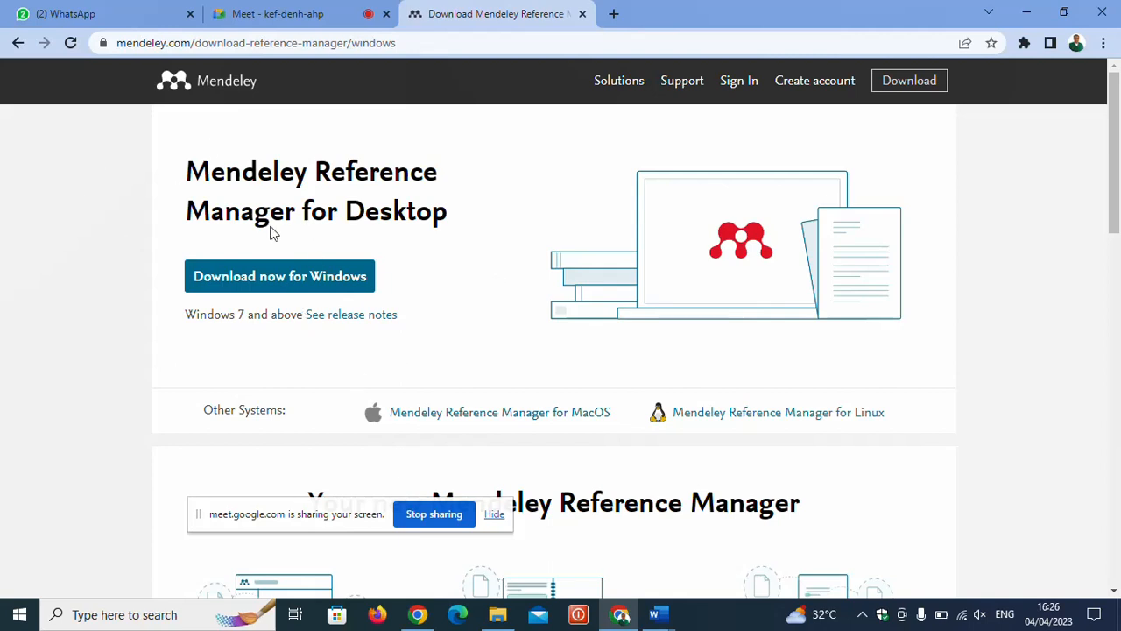
left_click(507, 624)
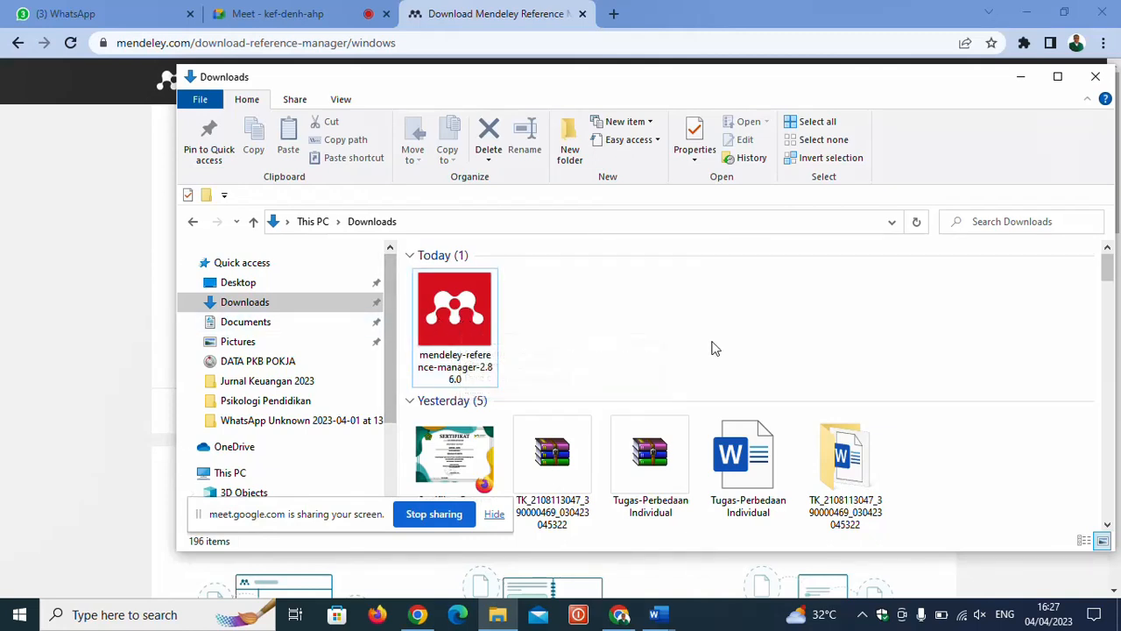
left_click(1020, 75)
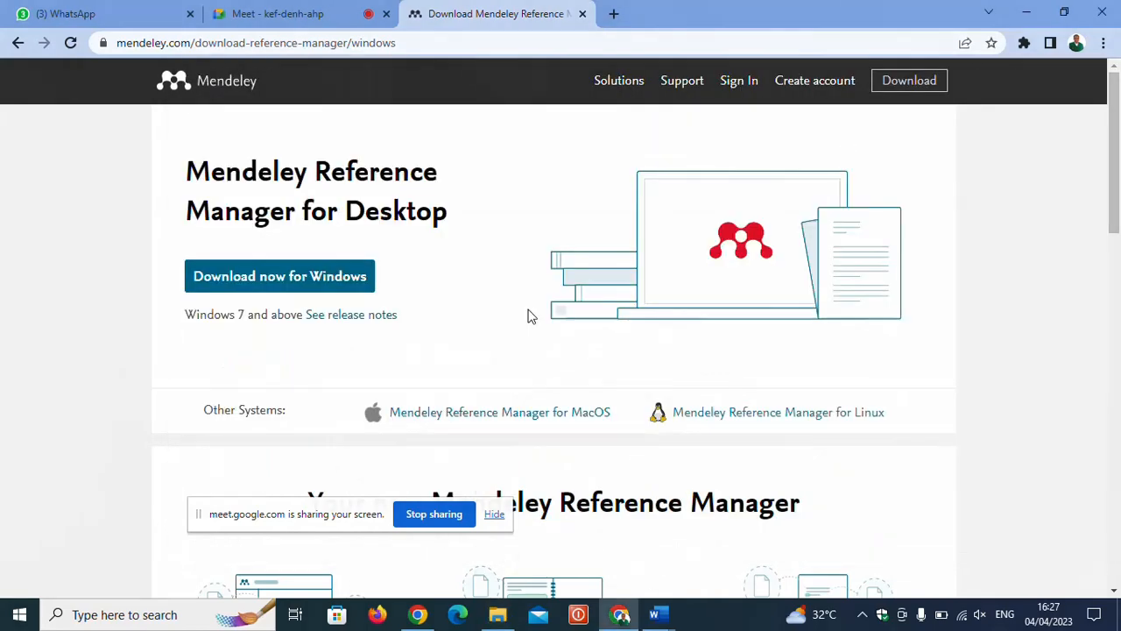
- Switch to Document1 in Word and show the commands available for the mendeley-reference-manager-2.86.0 installer in the Downloads folder
mouse_move(654, 614)
left_click(725, 568)
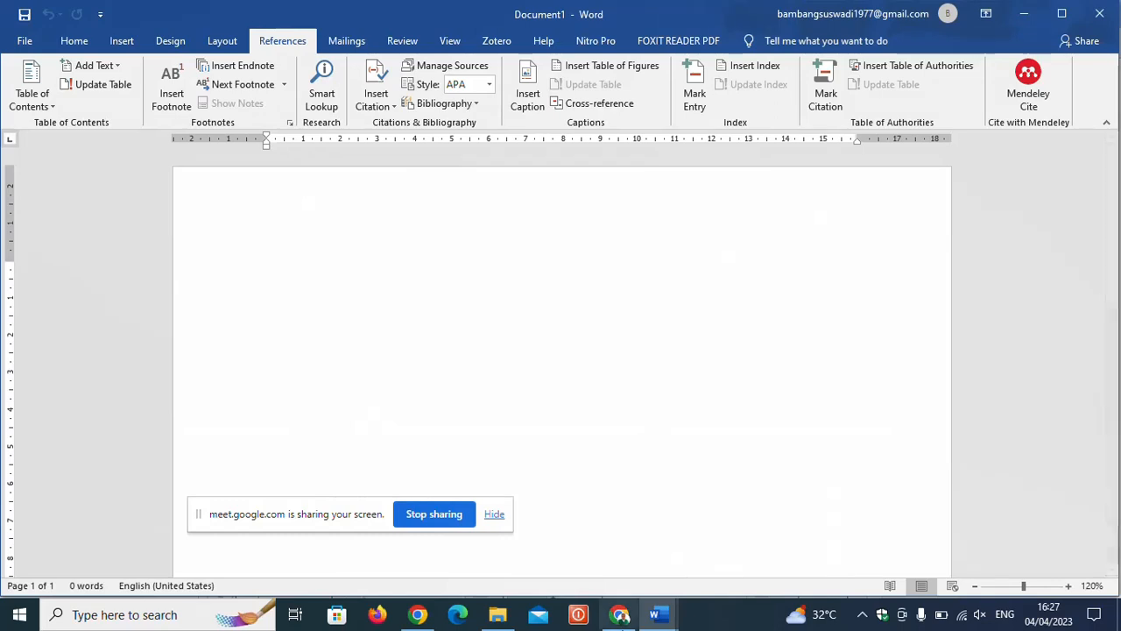
left_click(498, 614)
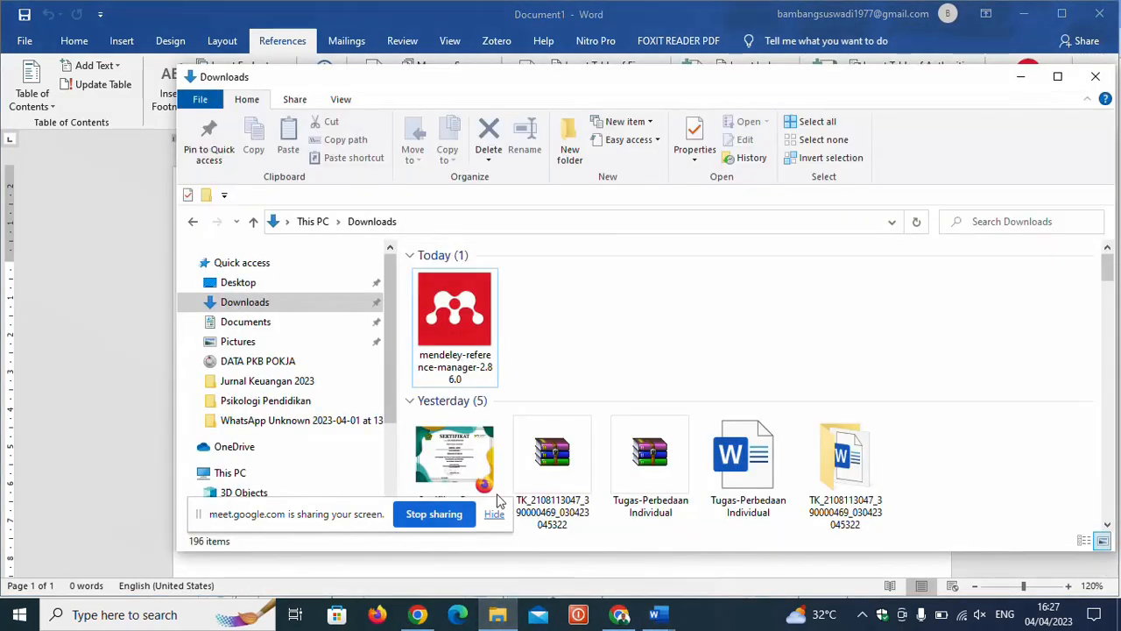
left_click(470, 318)
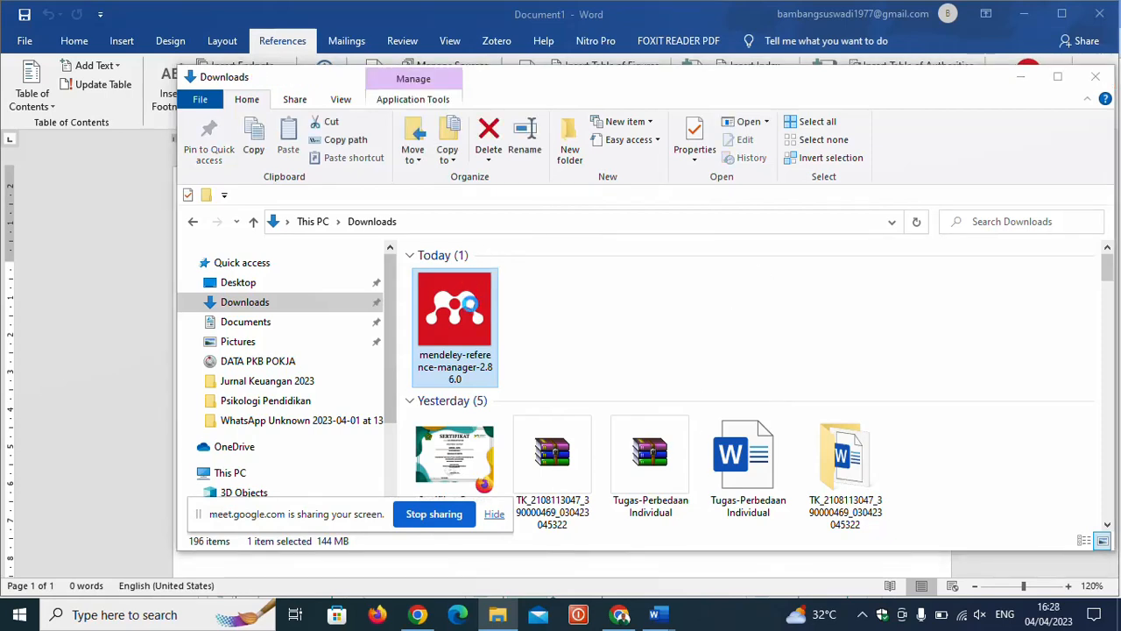
right_click(469, 317)
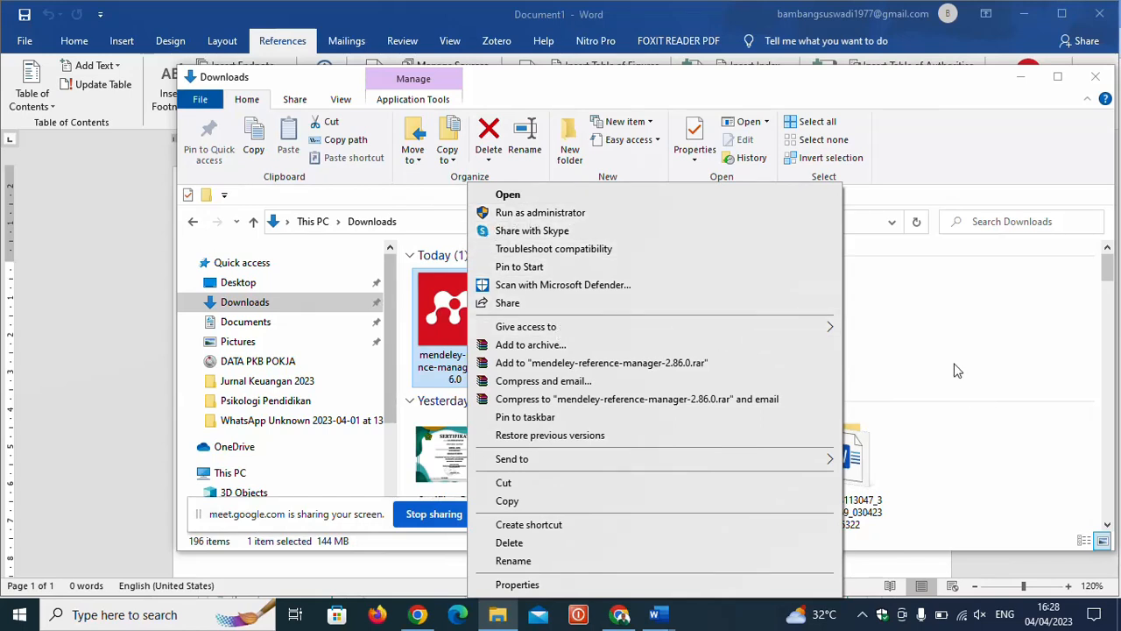
left_click(977, 359)
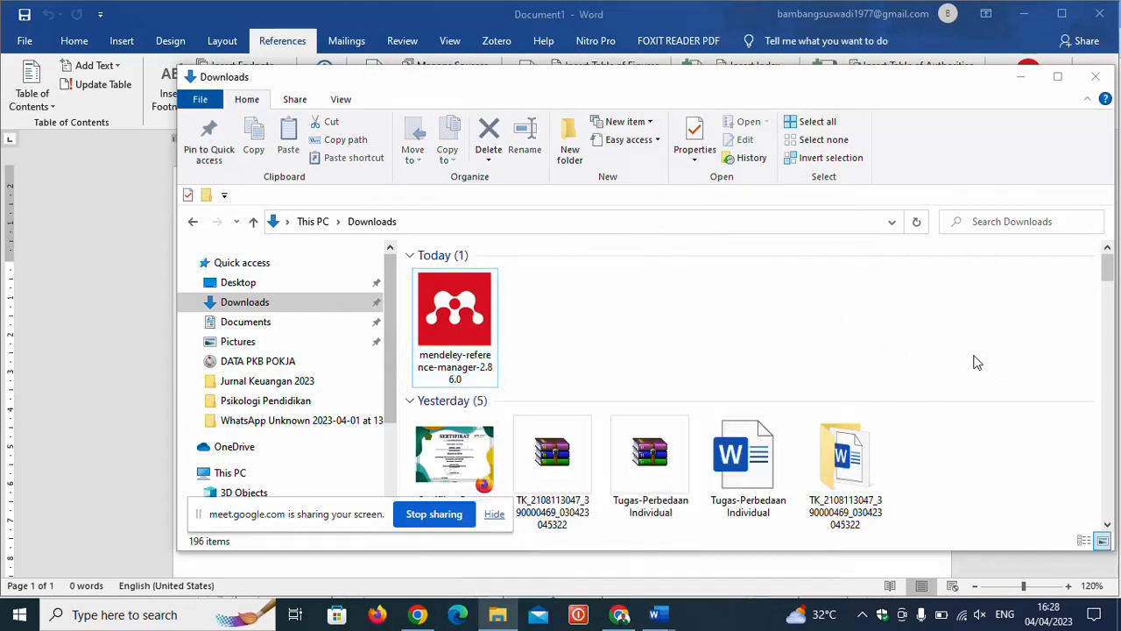
left_click(1021, 76)
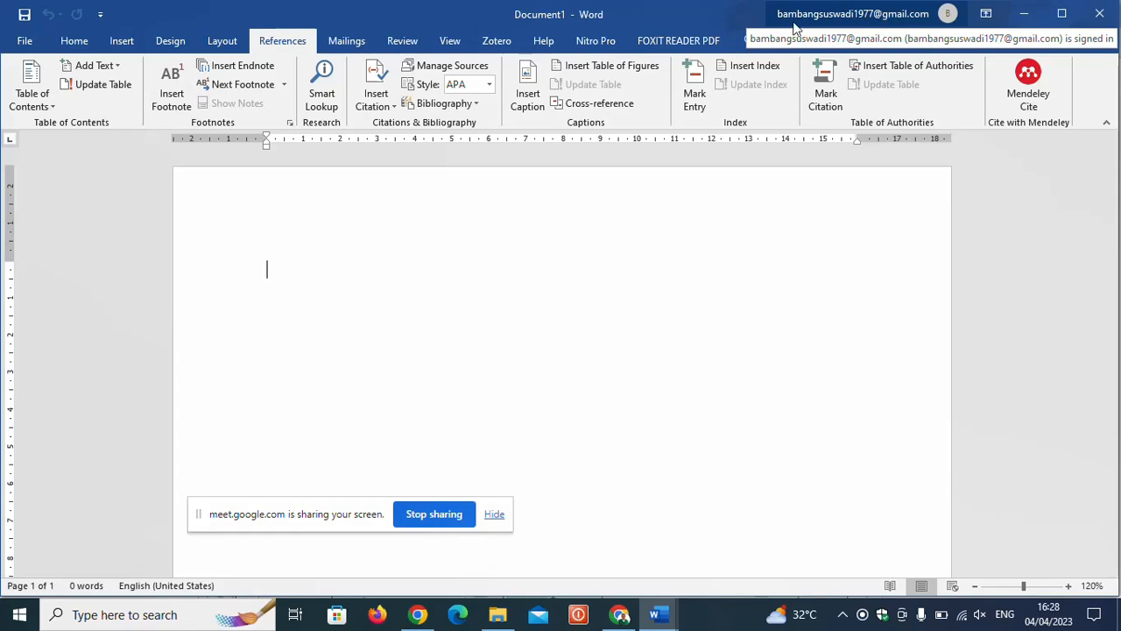
- Compare the Zotero and References commands in Document1 and show the details of the signed-in Microsoft account
left_click(495, 40)
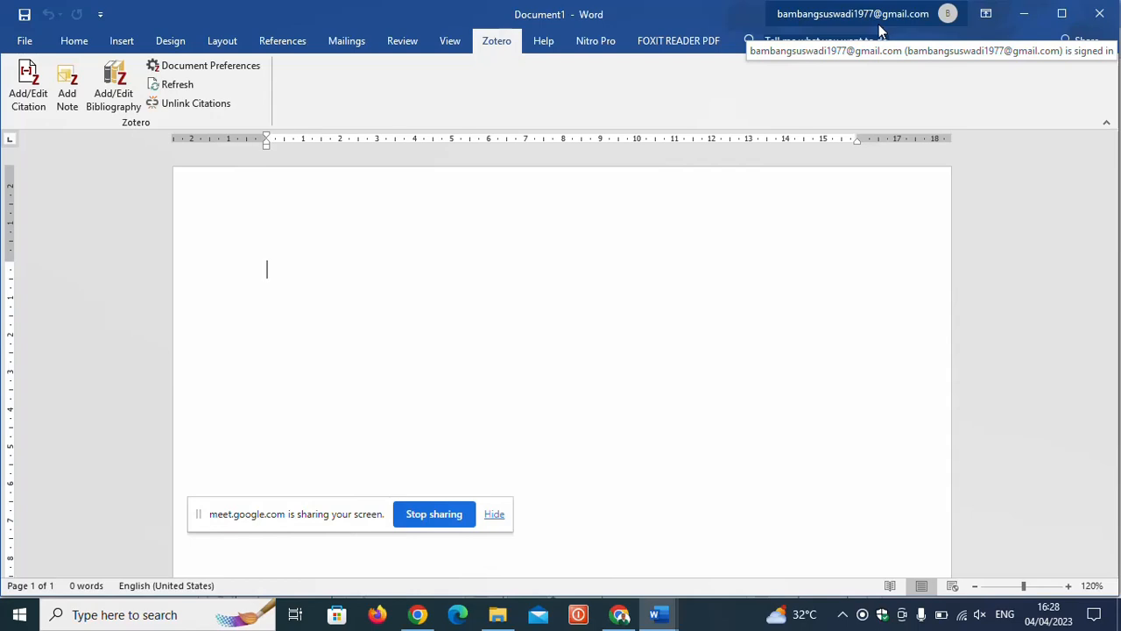
left_click(280, 45)
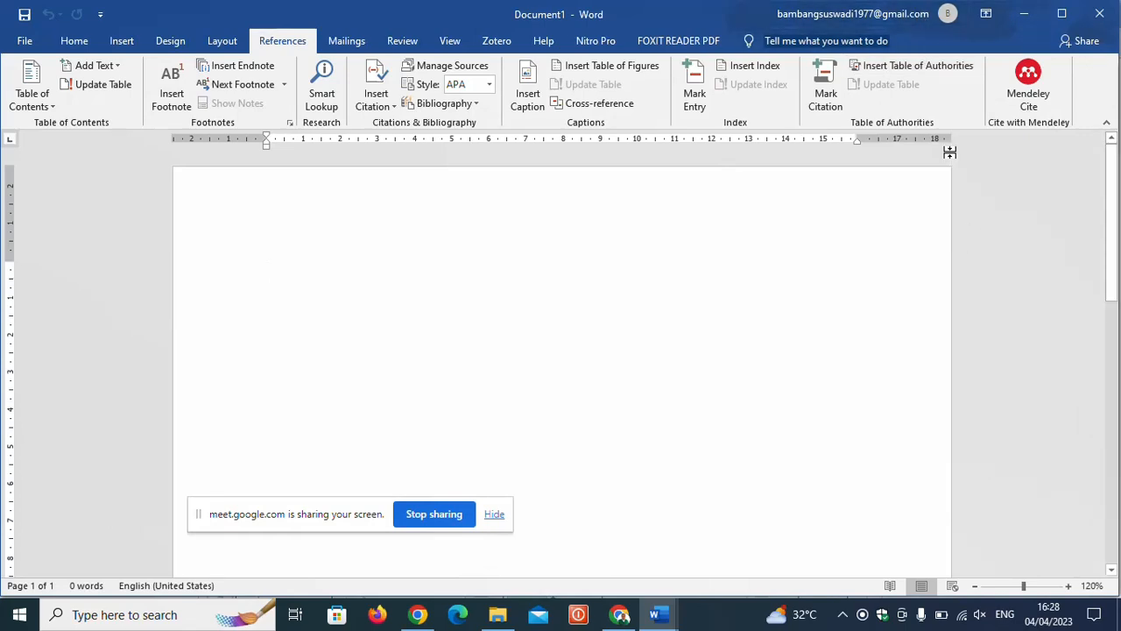
left_click(942, 15)
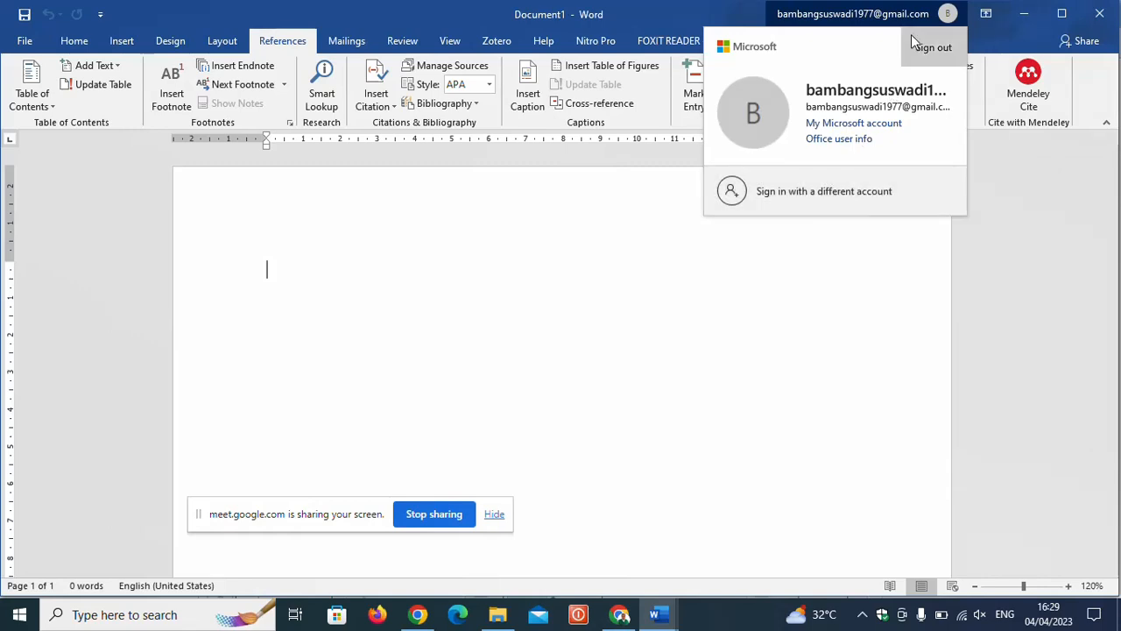
left_click(1005, 289)
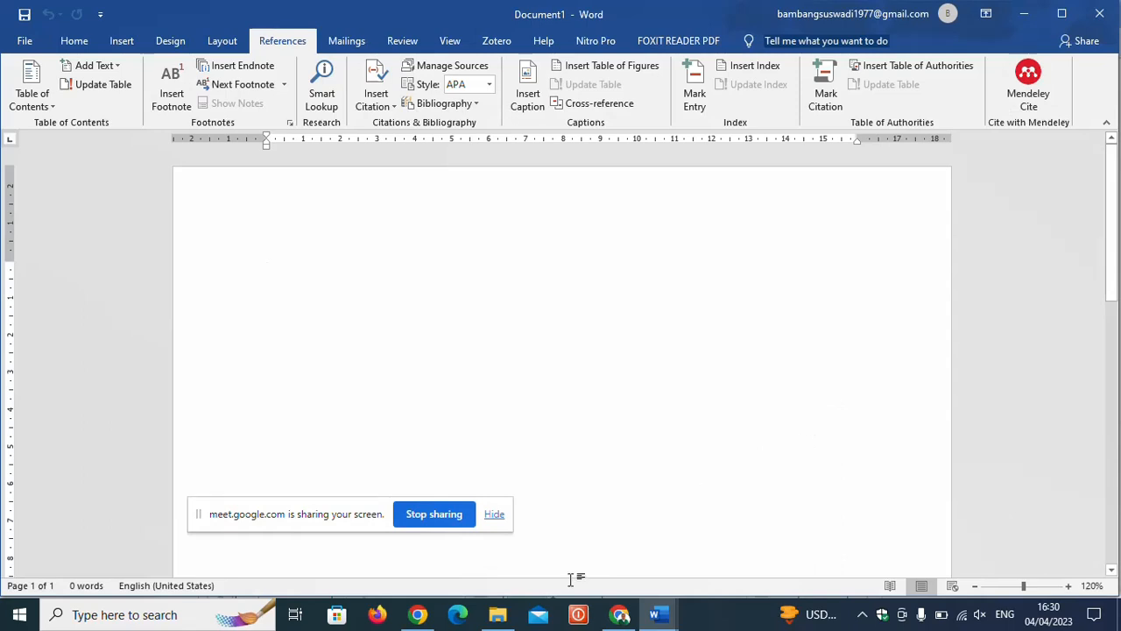
- Present the Mendeley installer in the Downloads folder again and switch to its download page in Chrome
left_click(498, 614)
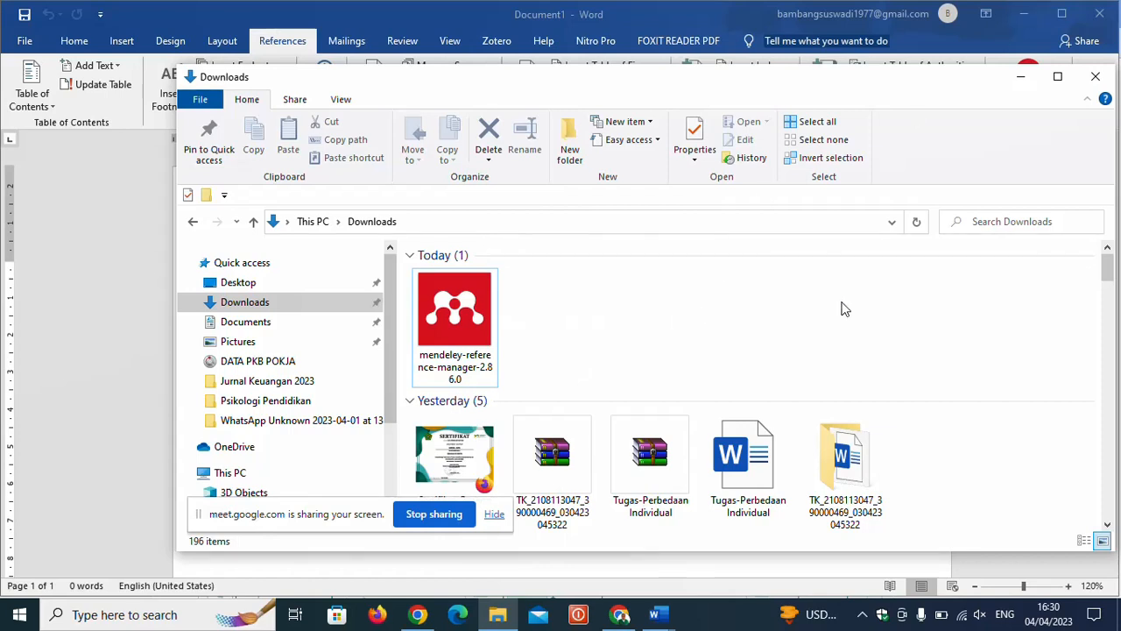
left_click(1020, 77)
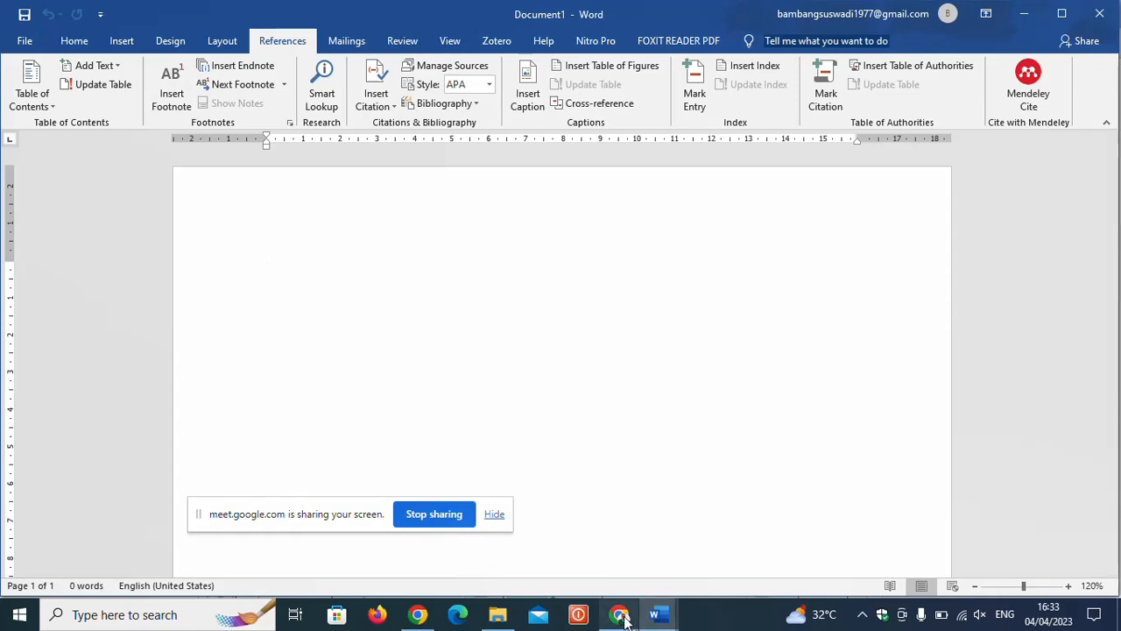
mouse_move(623, 615)
left_click(634, 569)
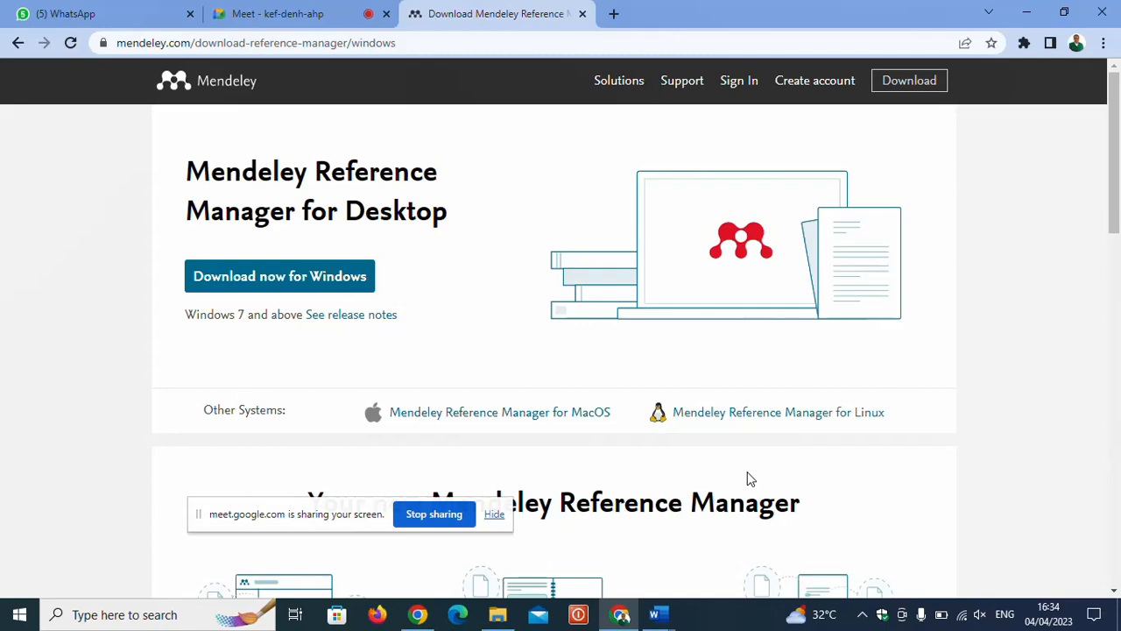
- Check the Google Meet call and Word's blank Document1, ending on the Mendeley download page in Chrome
left_click(277, 15)
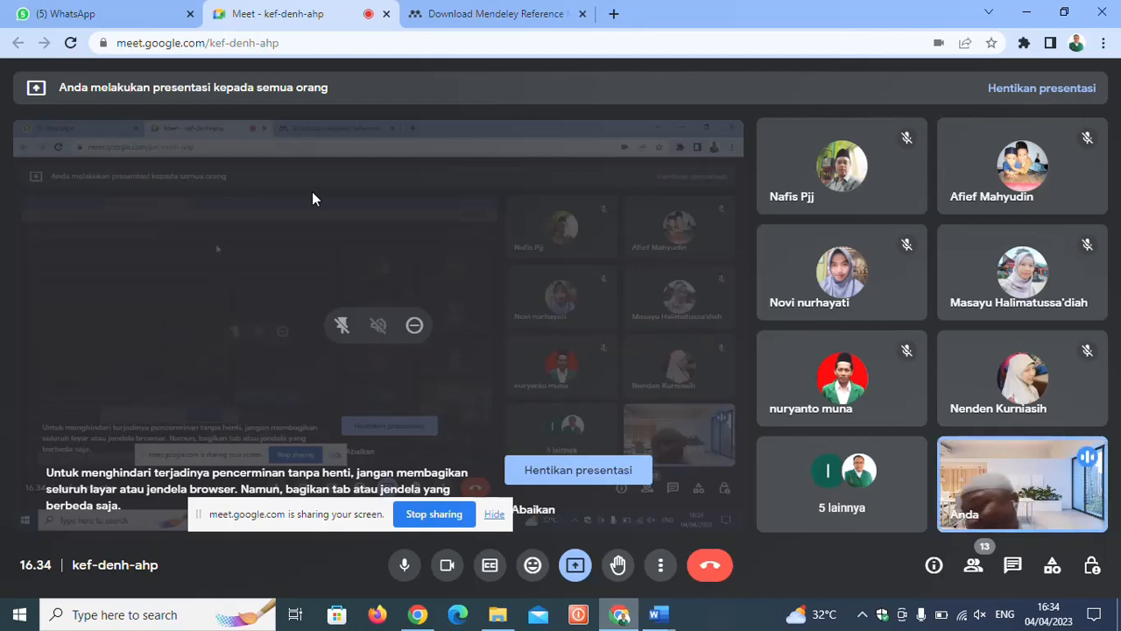
left_click(481, 14)
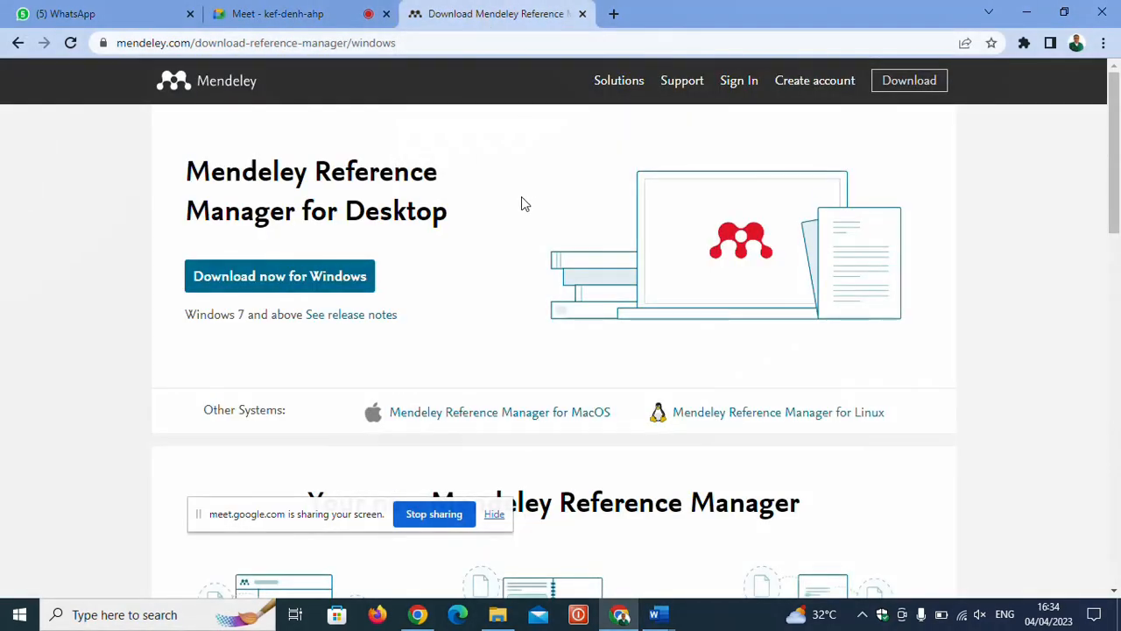
mouse_move(659, 613)
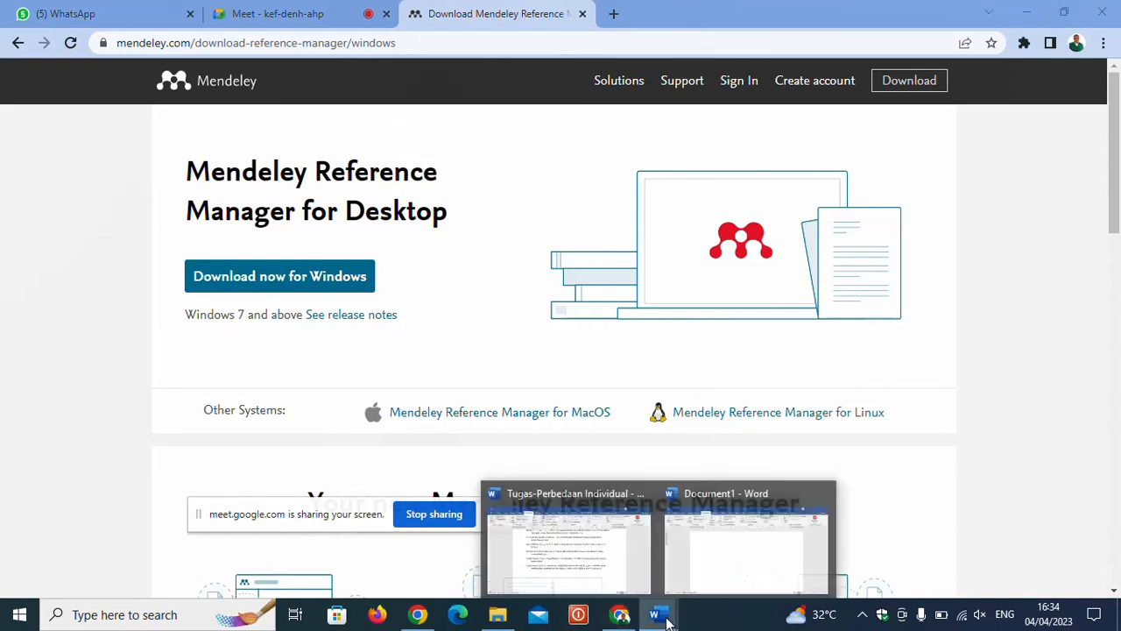
left_click(709, 569)
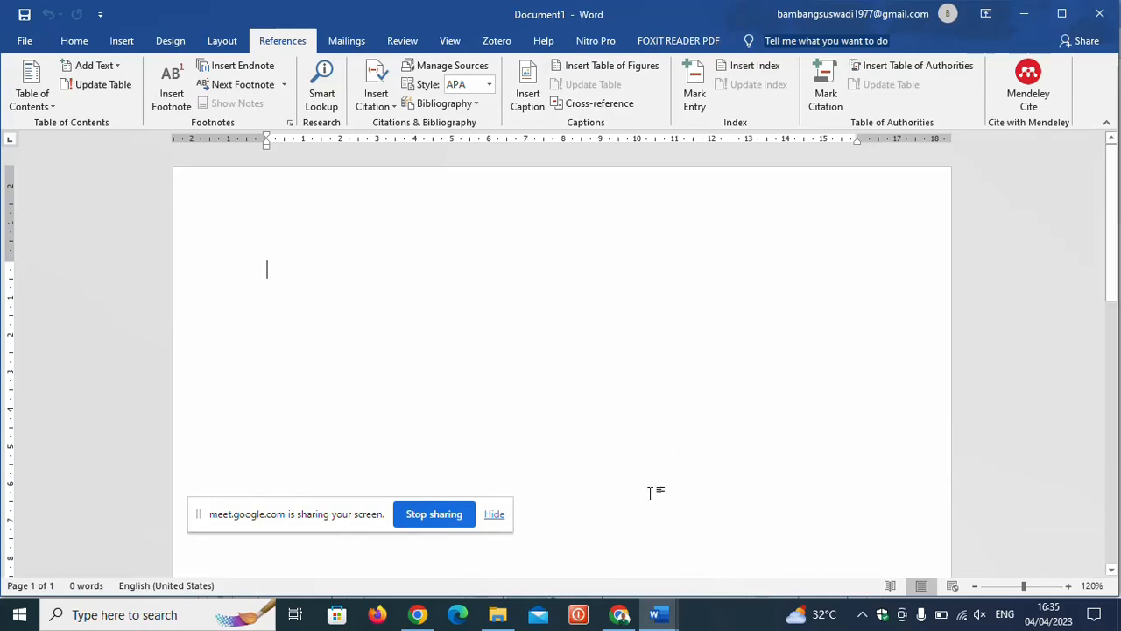
left_click(670, 551)
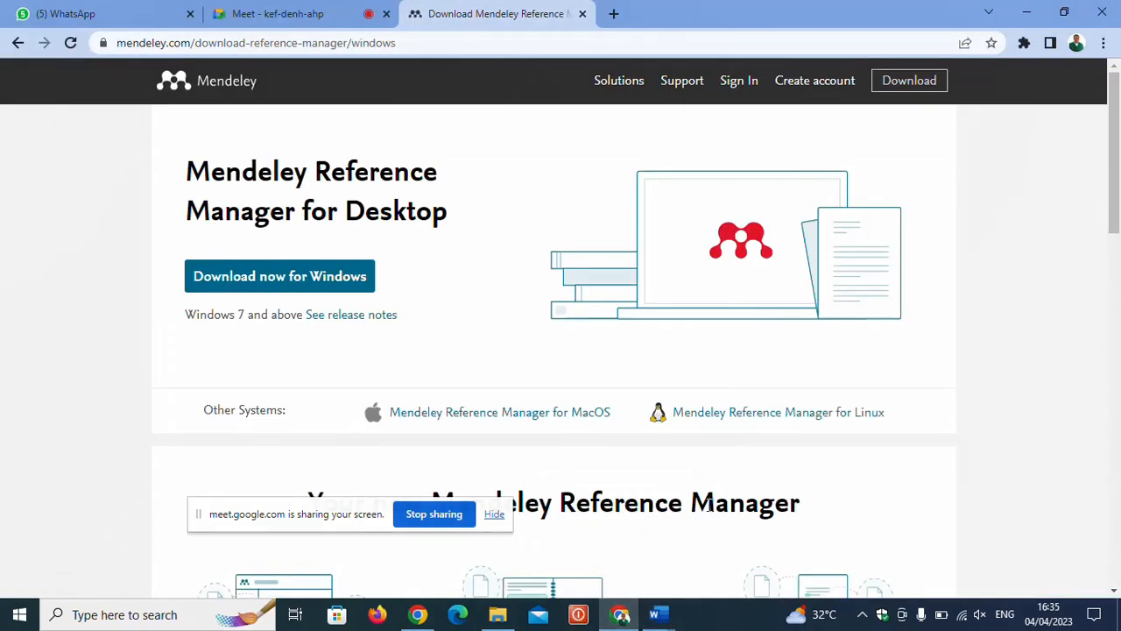
- Search Google for "jurnal shaoum" in a new browser tab and look through the results
left_click(613, 15)
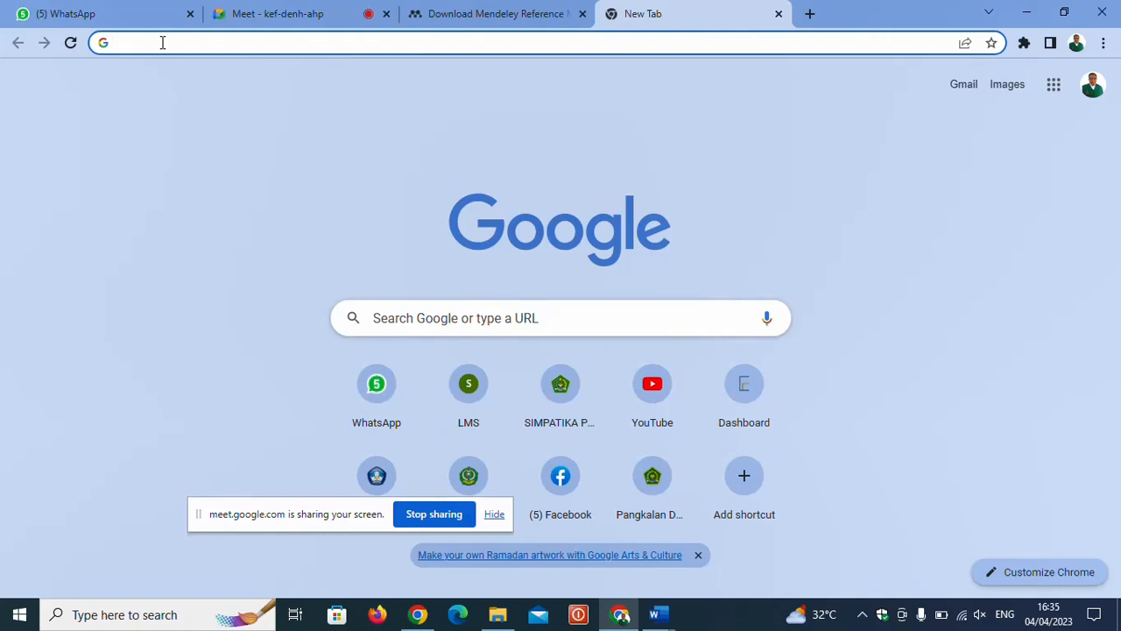
type("jurnal")
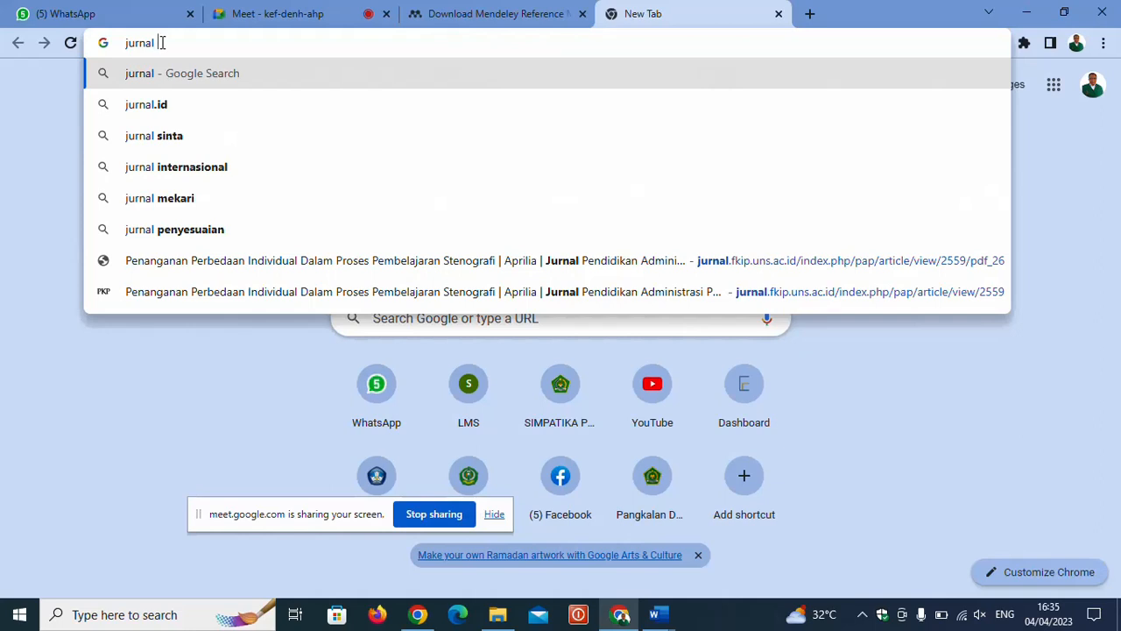
type(" shaoum")
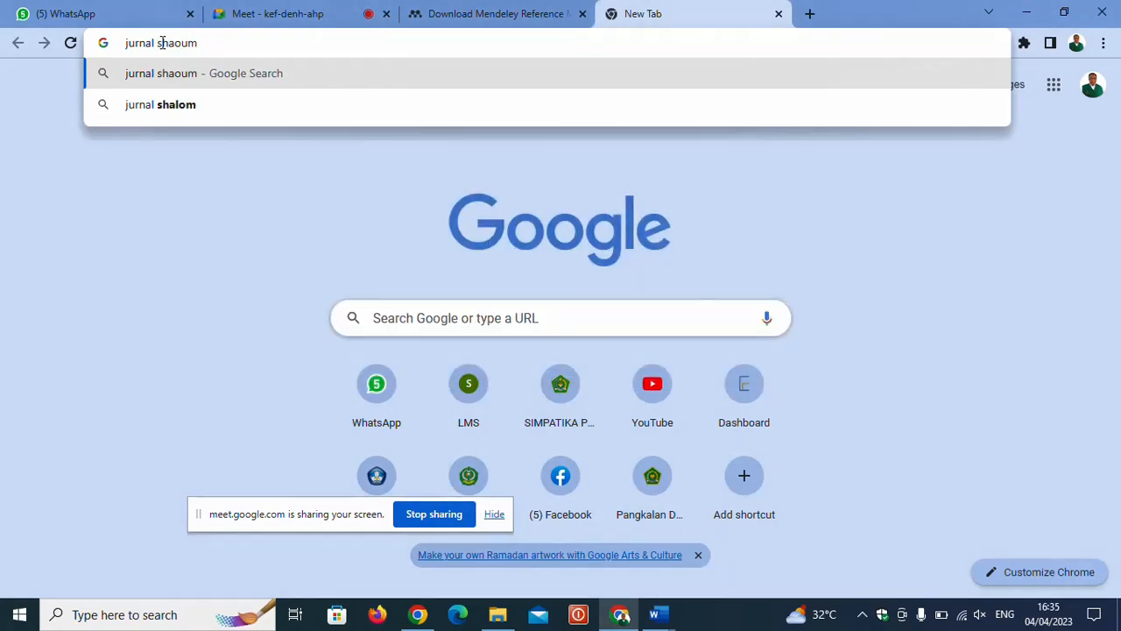
key("Return")
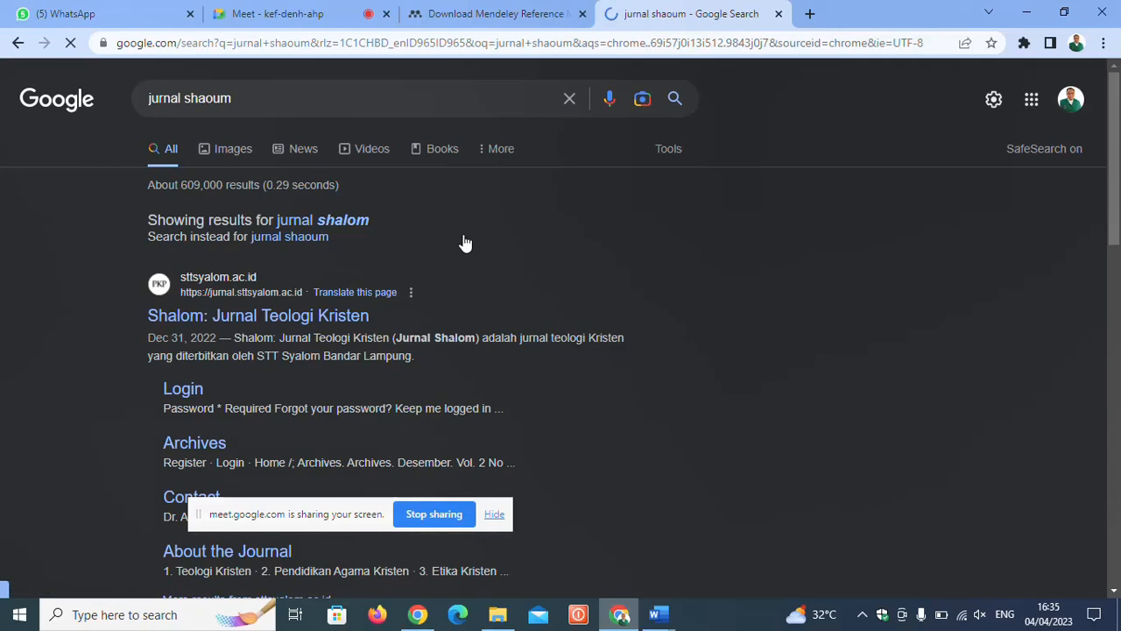
scroll(604, 359, "down", 3)
scroll(605, 359, "down", 5)
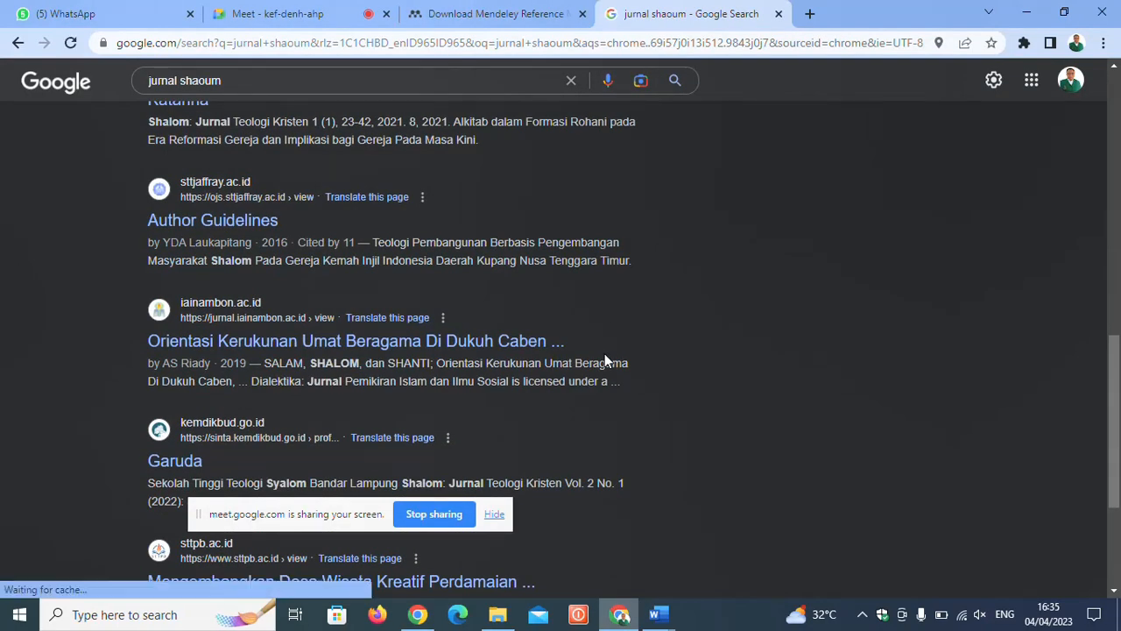
scroll(605, 359, "down", 1)
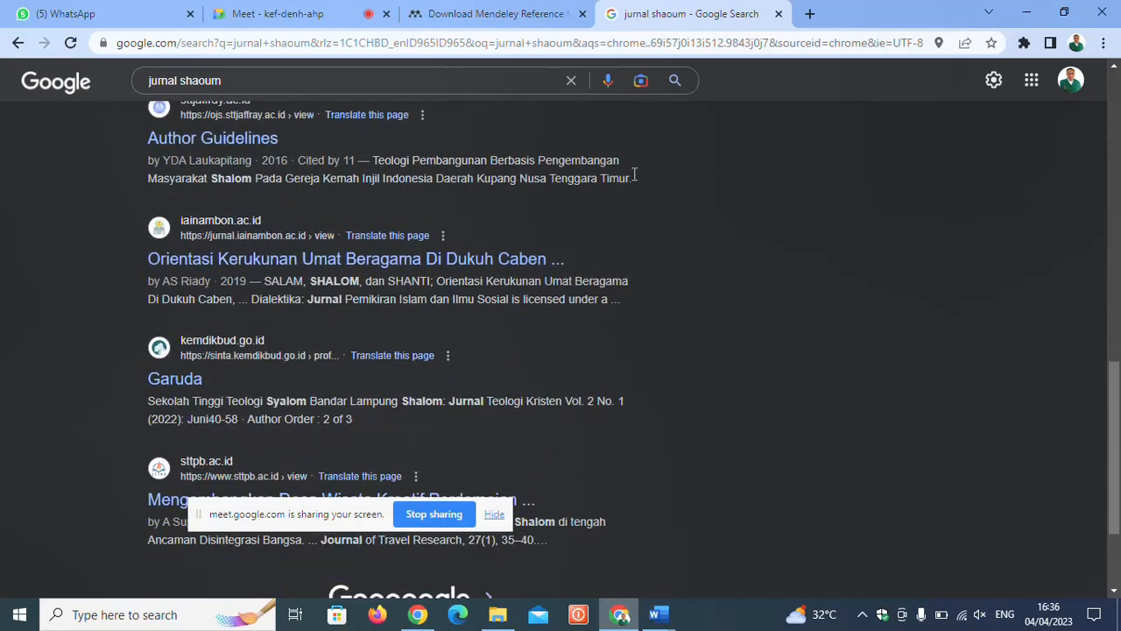
scroll(570, 149, "up", 2)
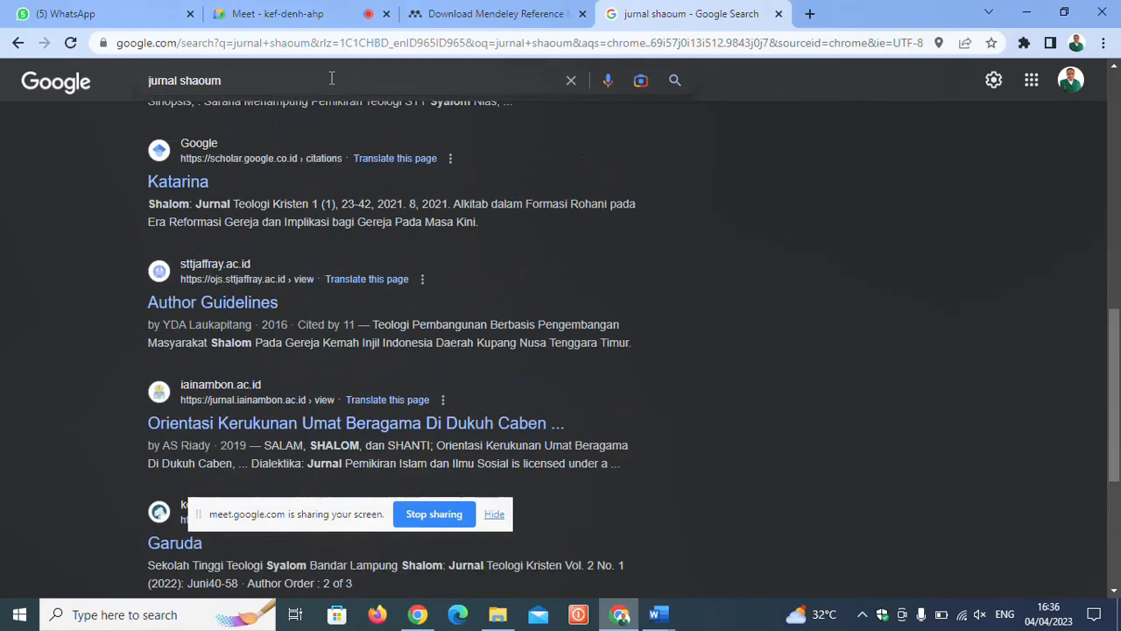
- Open the Garuda portal at garuda.kemdikbud.go.id and activate its article search field
left_click(288, 43)
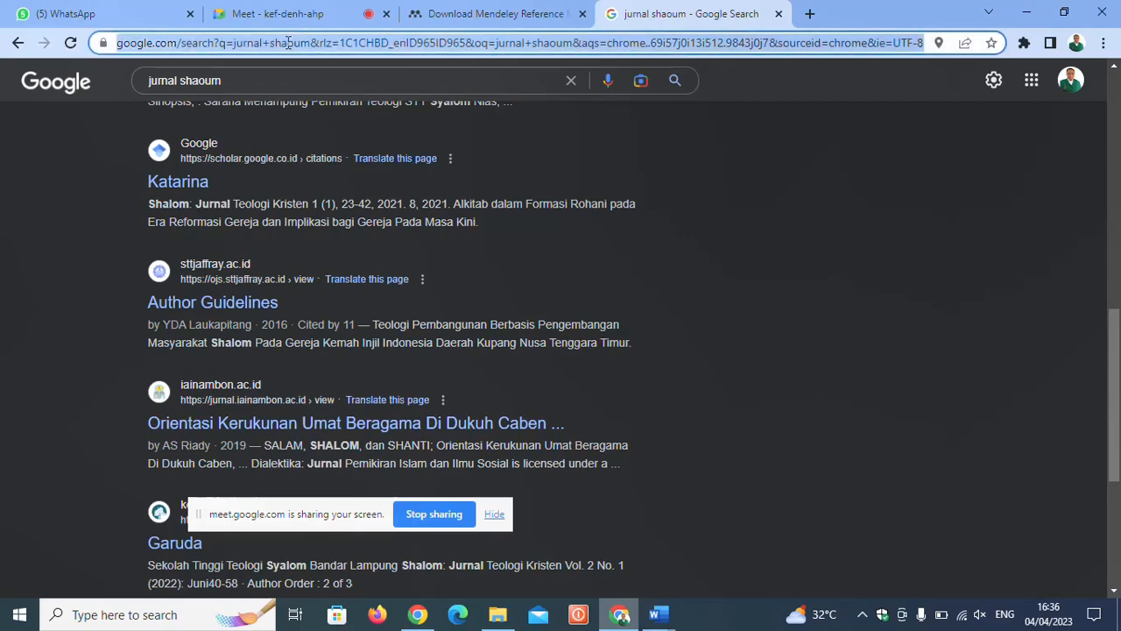
type("garuda")
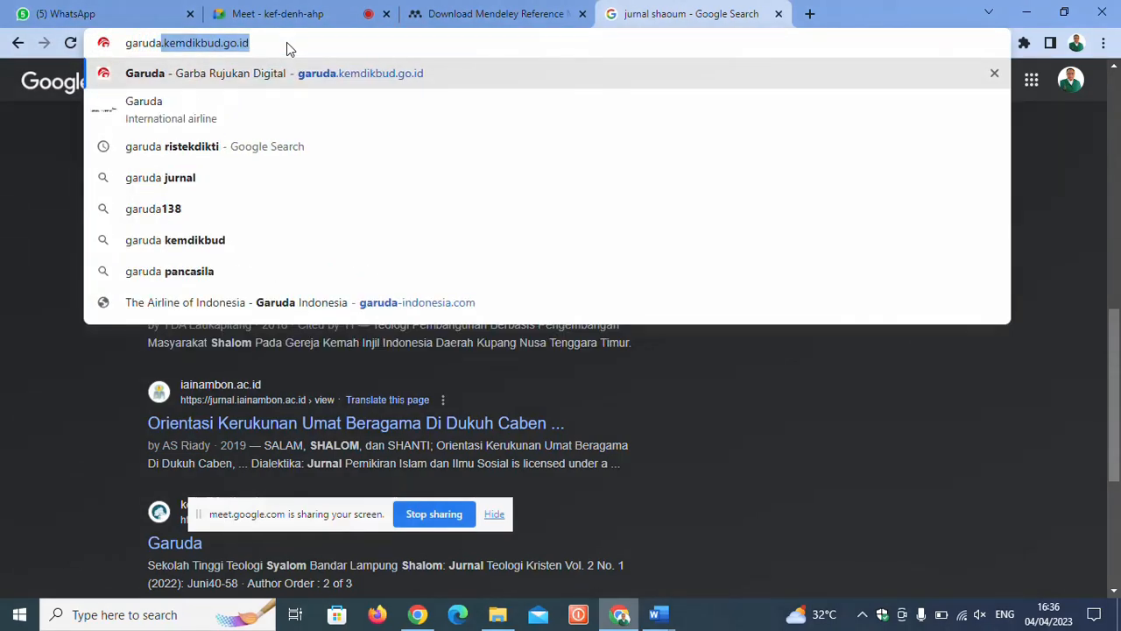
key("Return")
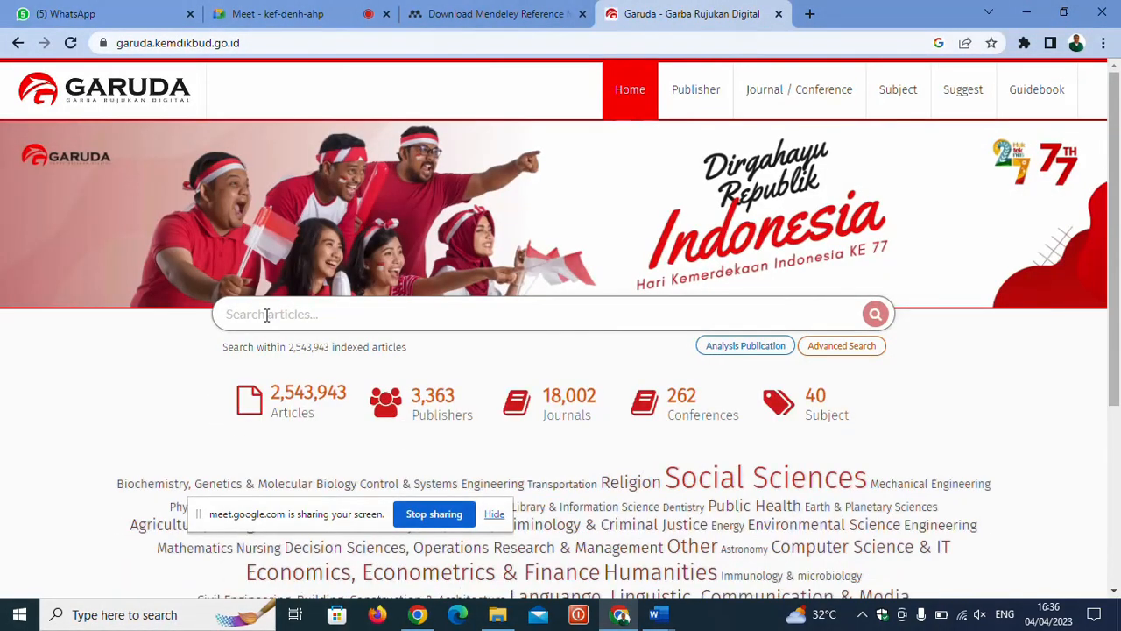
left_click(267, 315)
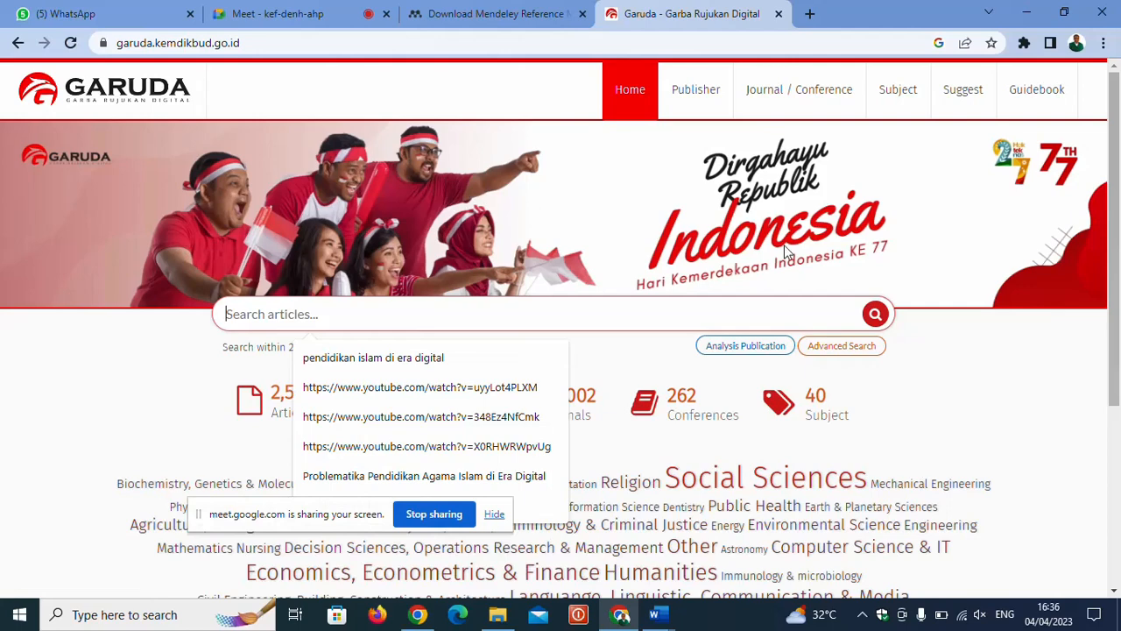
- Open Garuda's list of journals and conferences and browse its entries
left_click(817, 88)
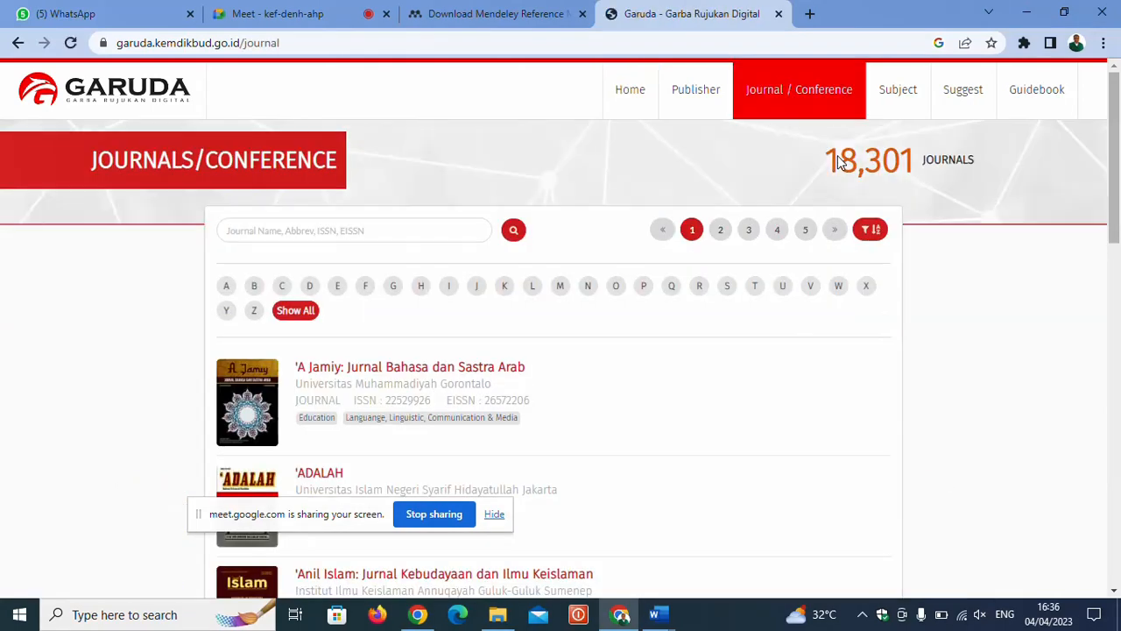
scroll(741, 355, "down", 1)
scroll(743, 358, "down", 6)
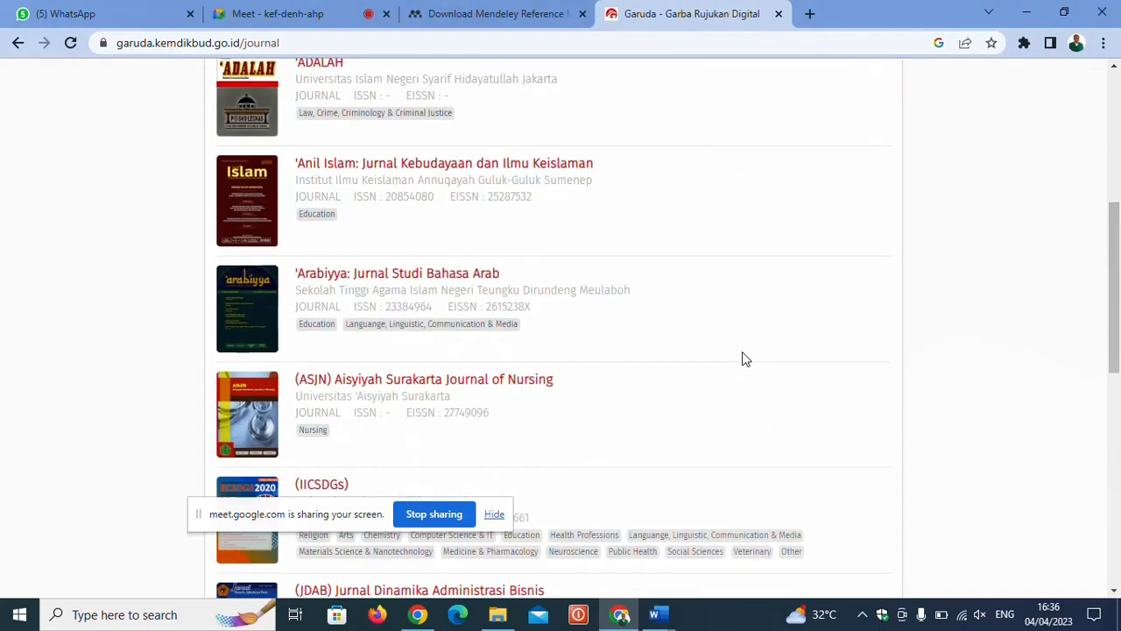
- Return to Garuda's home page and search its articles for "pendidikan islam di era digital"
scroll(742, 351, "down", 5)
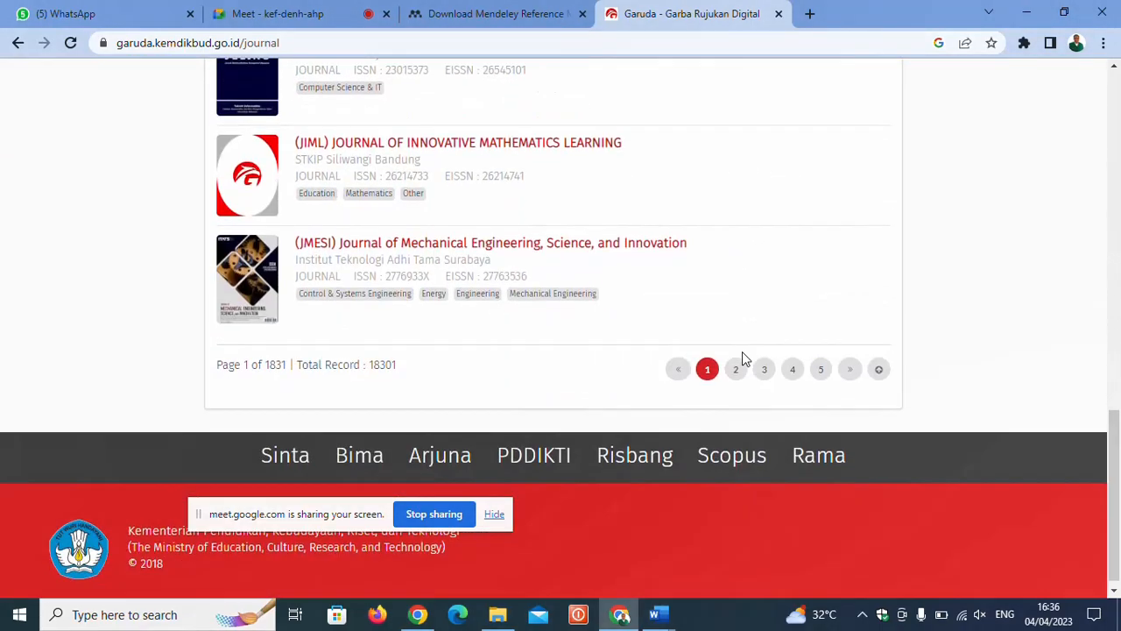
scroll(742, 351, "up", 5)
scroll(741, 351, "up", 7)
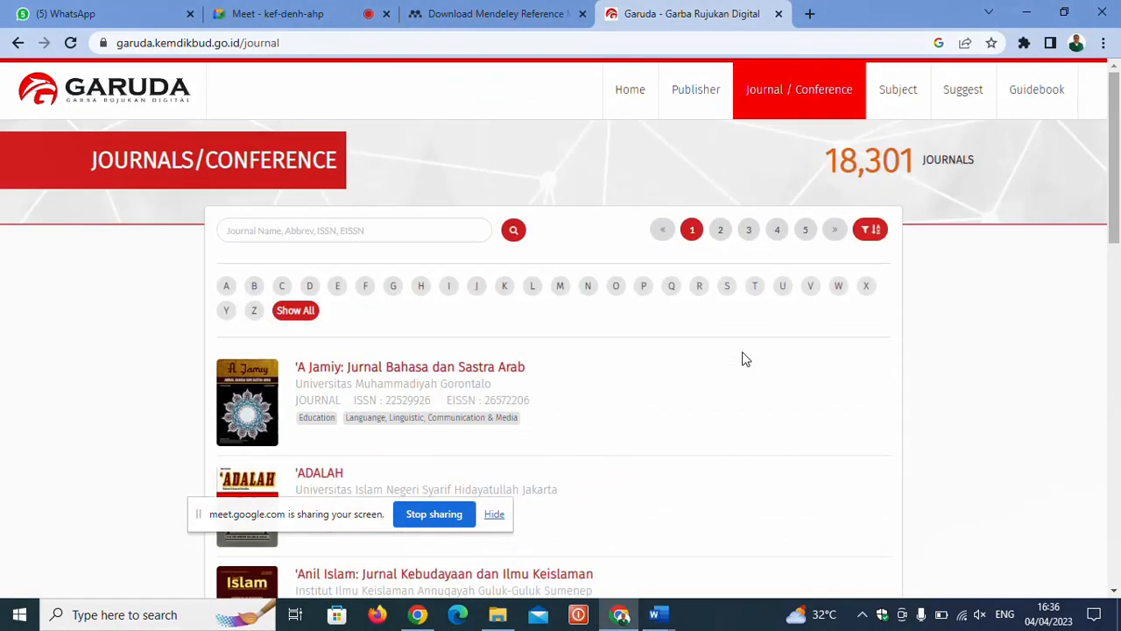
left_click(627, 93)
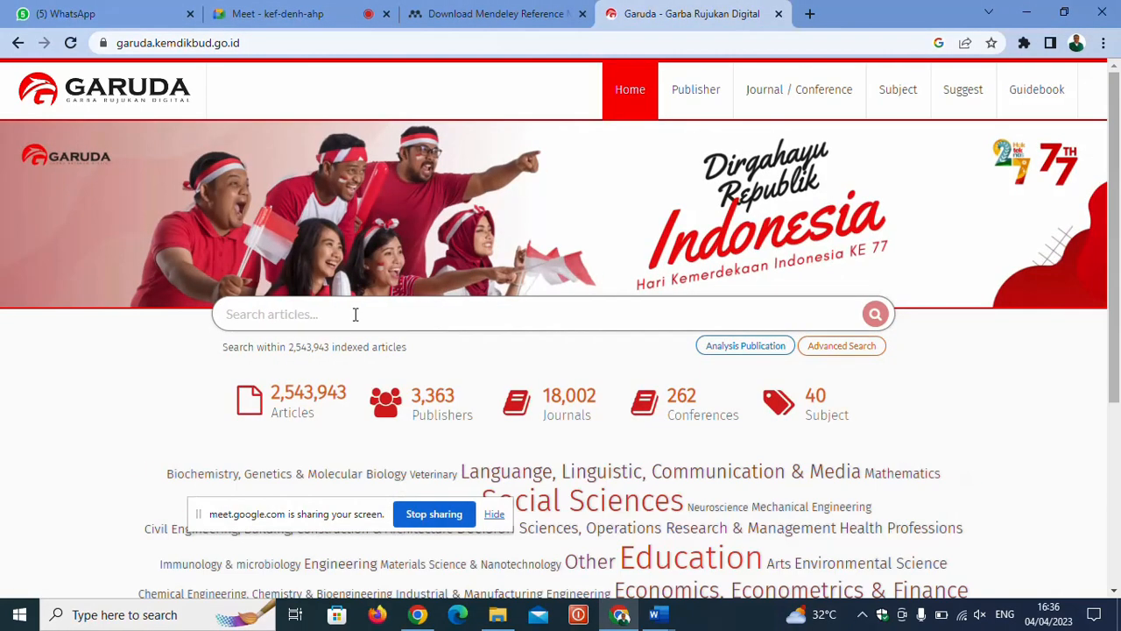
left_click(289, 316)
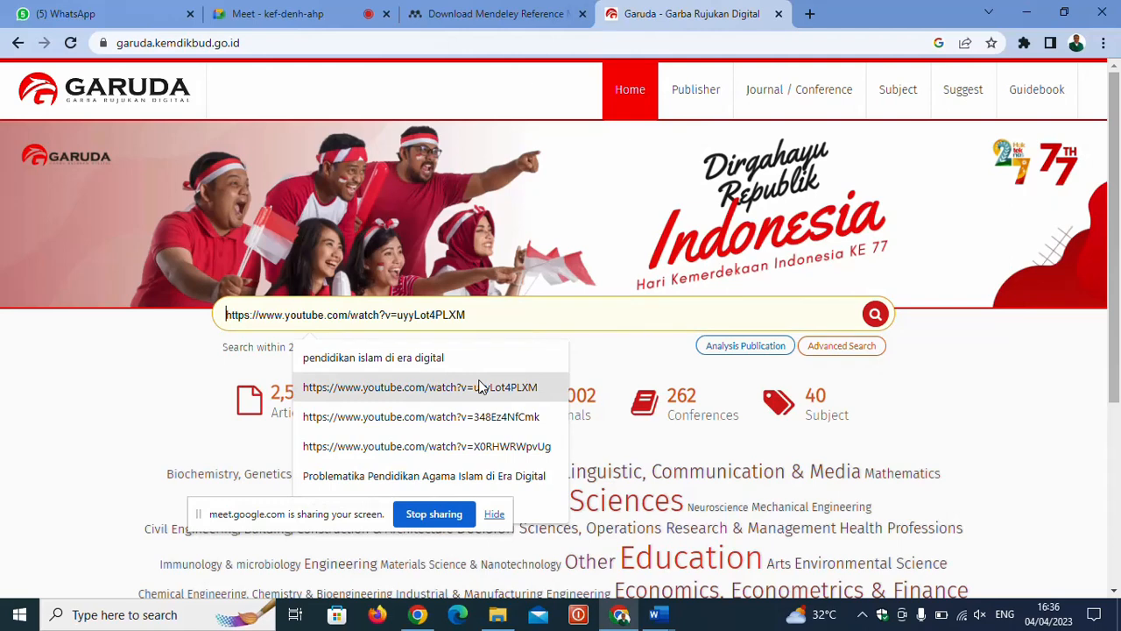
left_click(405, 366)
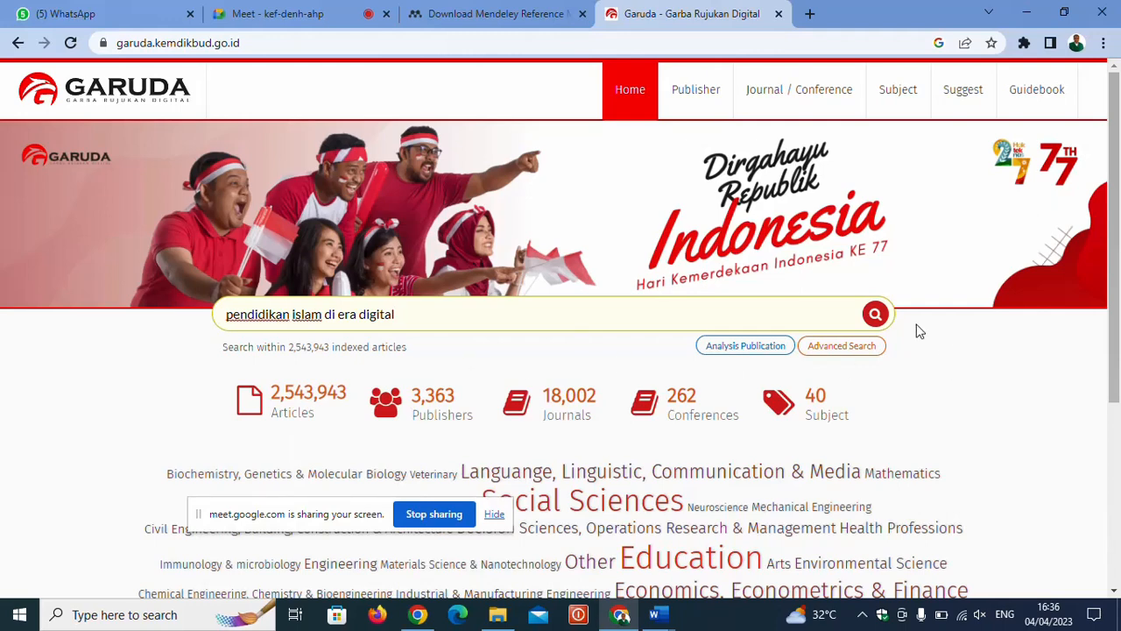
left_click(875, 313)
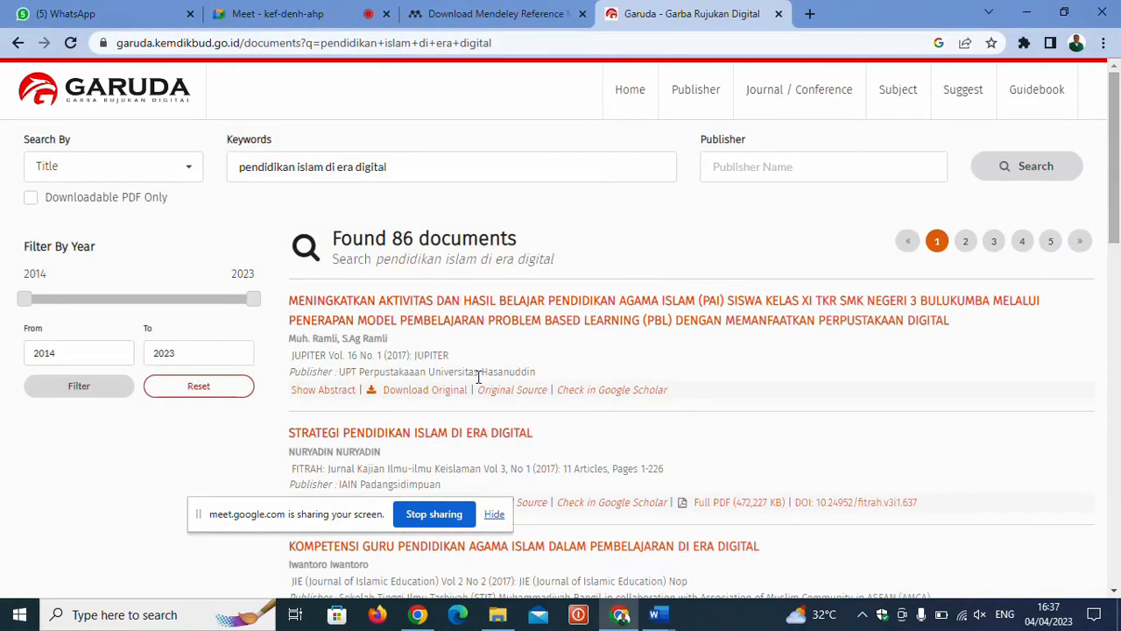
- Open the article "Strategi Pendidikan Islam di Era Digital" in a new browser tab and review its details and abstract
scroll(651, 447, "down", 1)
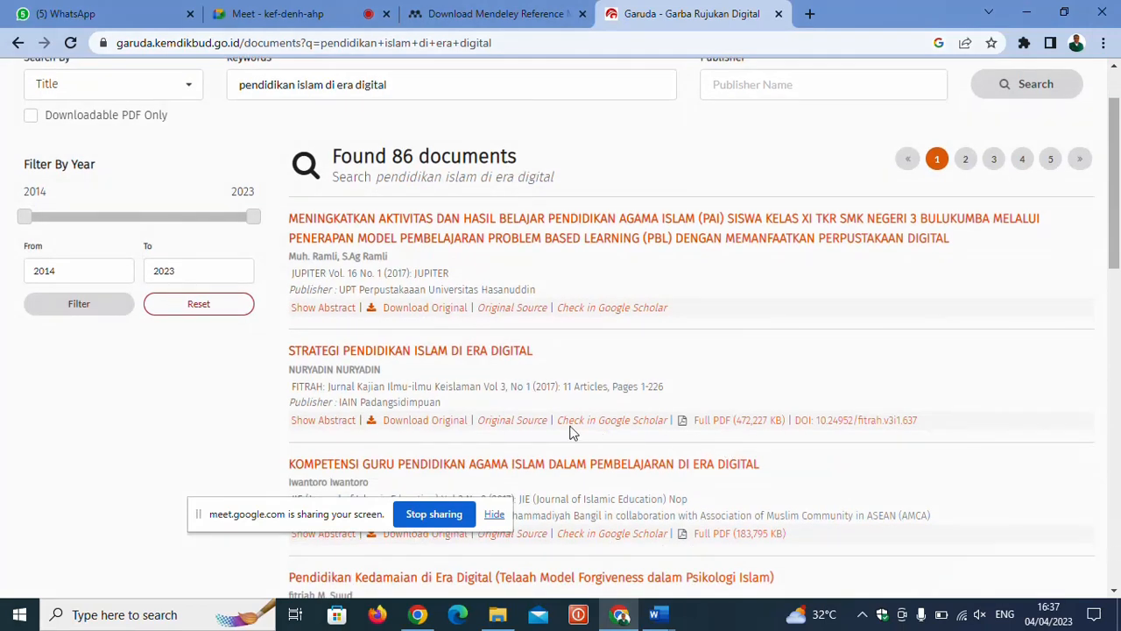
right_click(421, 355)
left_click(440, 363)
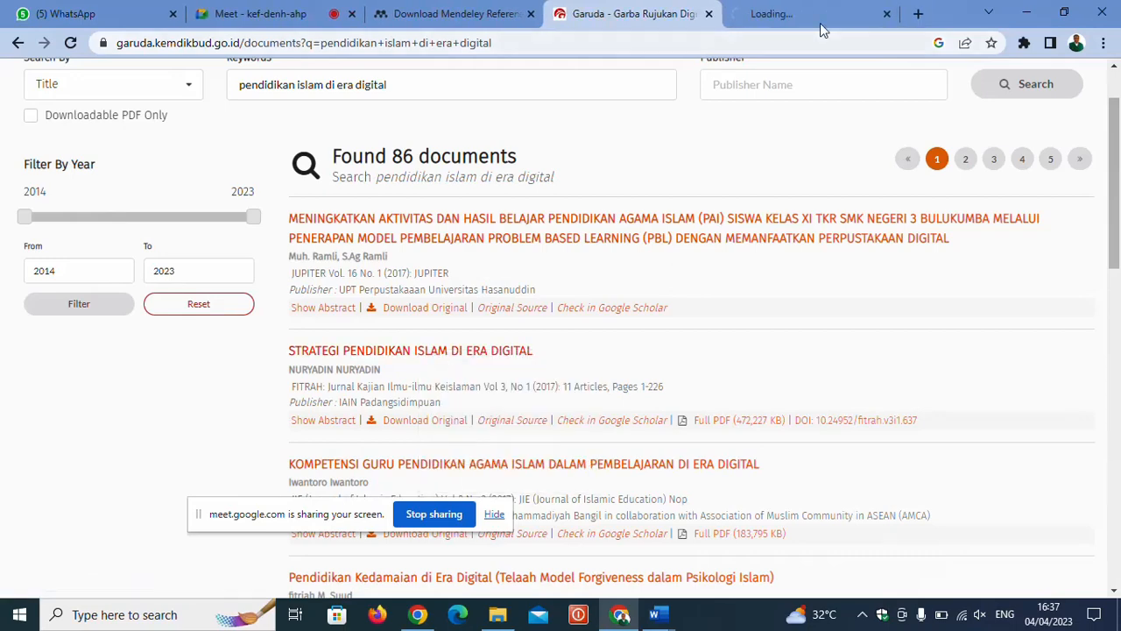
left_click(816, 16)
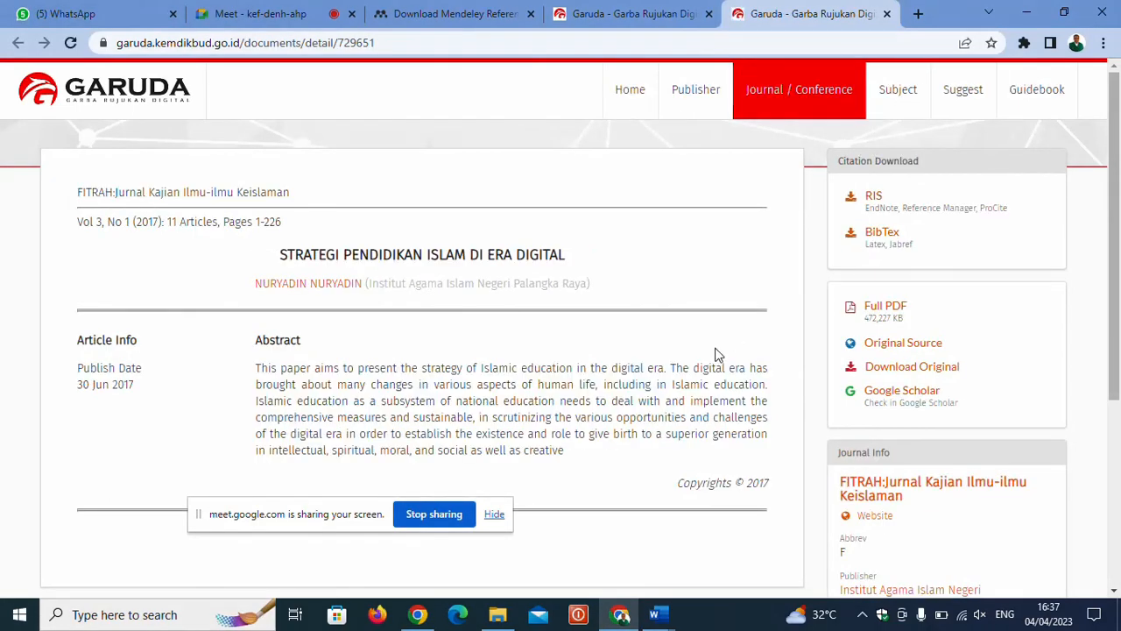
scroll(716, 354, "down", 2)
scroll(716, 354, "up", 1)
scroll(717, 352, "up", 1)
scroll(716, 350, "down", 3)
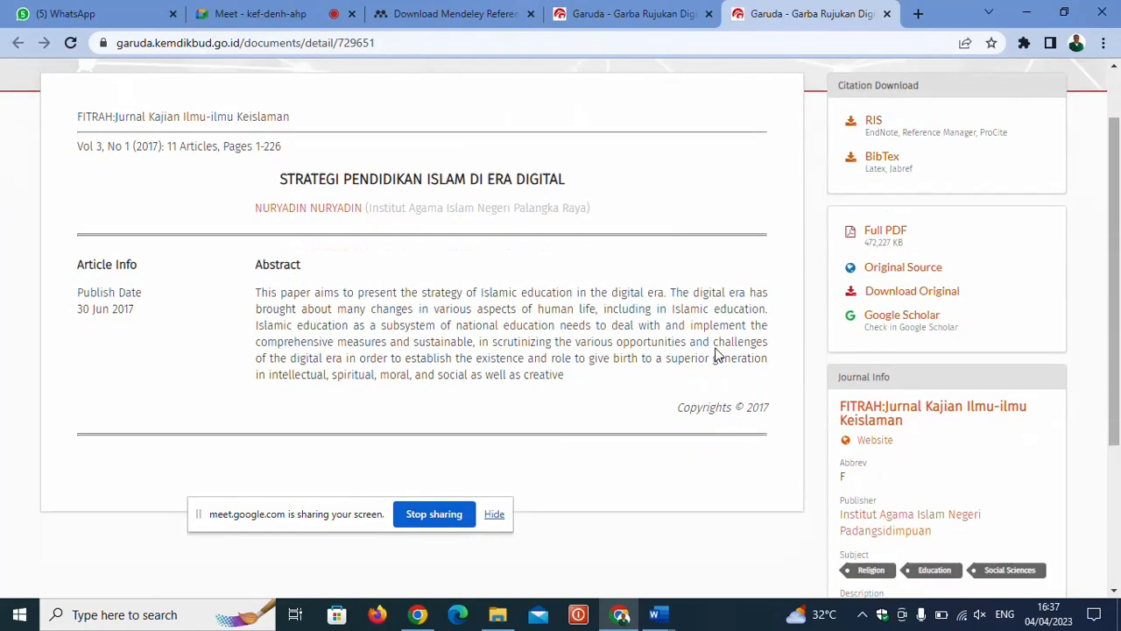
scroll(716, 354, "up", 3)
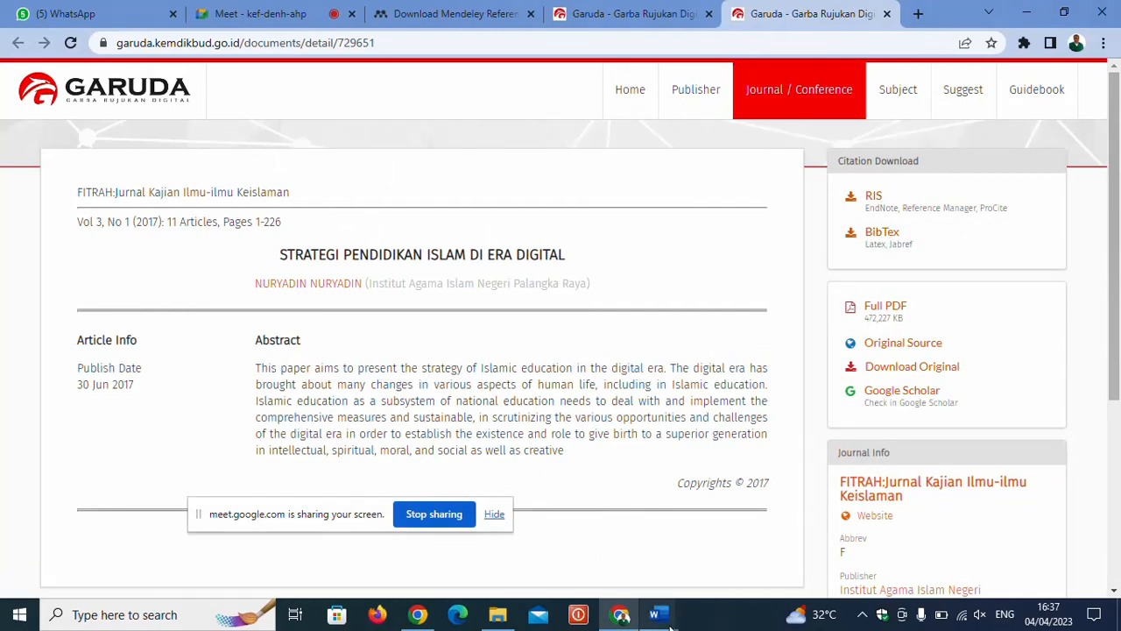
- Switch to Word, enter the placeholder line "Adskjsfakjfjfafjfasfajlshflashfjksglshlhdghfjaskfjaskfjsfffgjggddgjhhh." with an empty line below it, and select that text
mouse_move(656, 615)
left_click(725, 569)
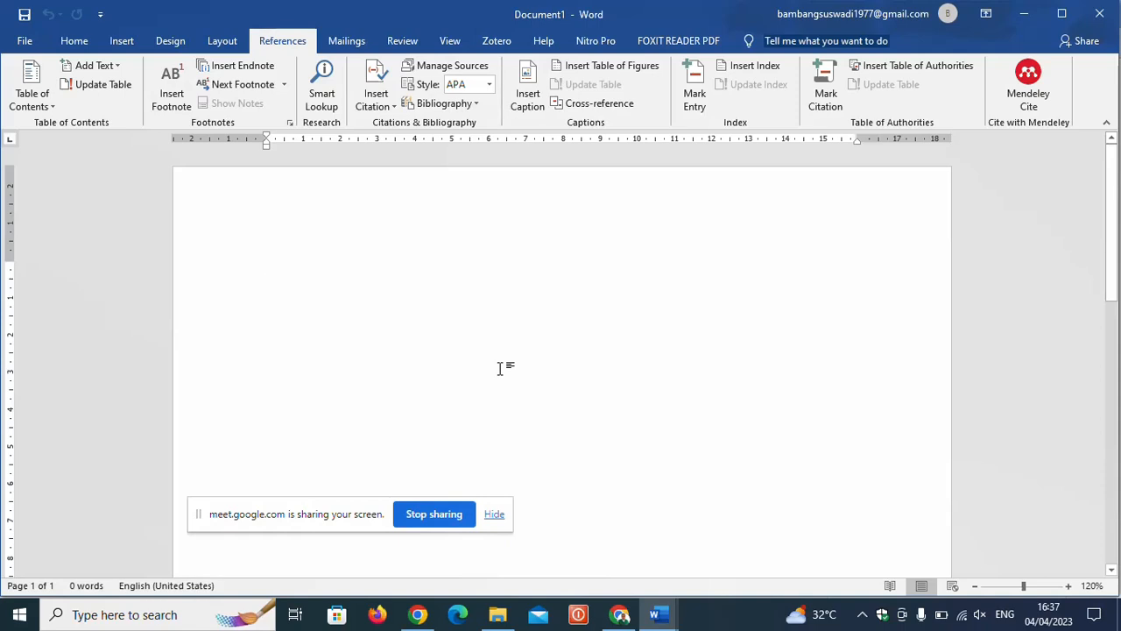
type("adskjsfakjfjfaf")
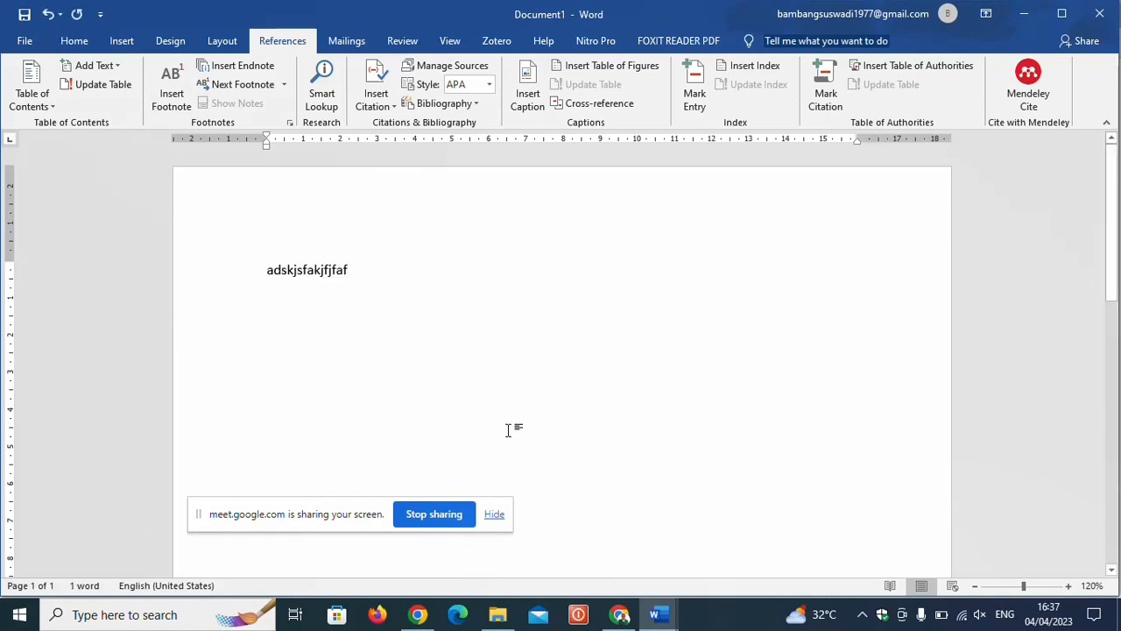
type("jfasfajlshflashfjksglshlhdgh")
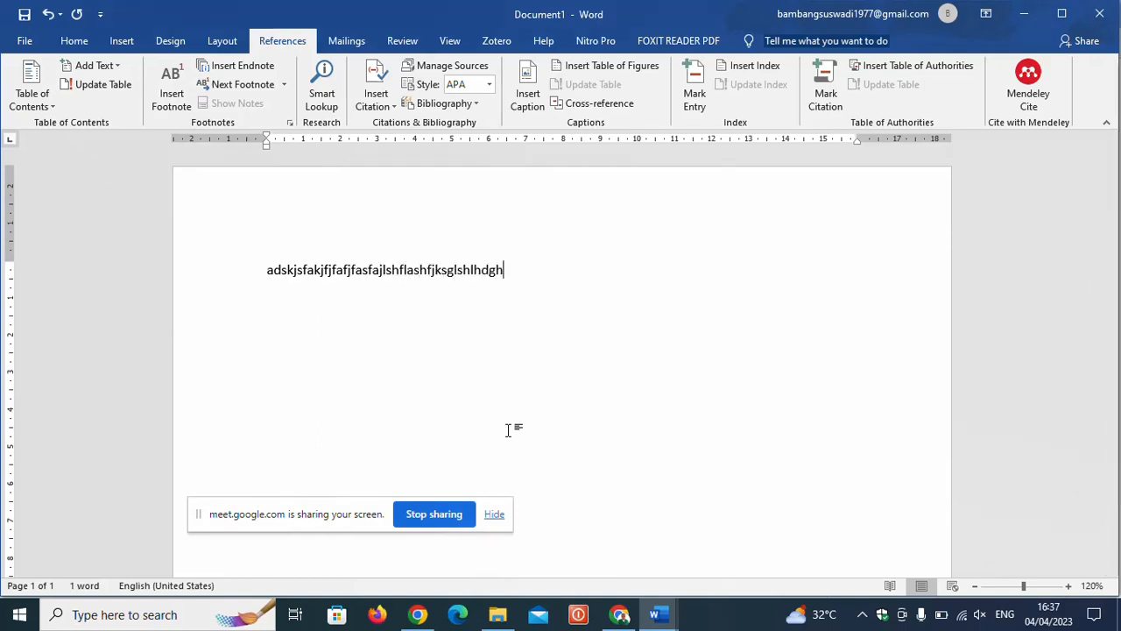
type("fjaskfjaskfjsfffg")
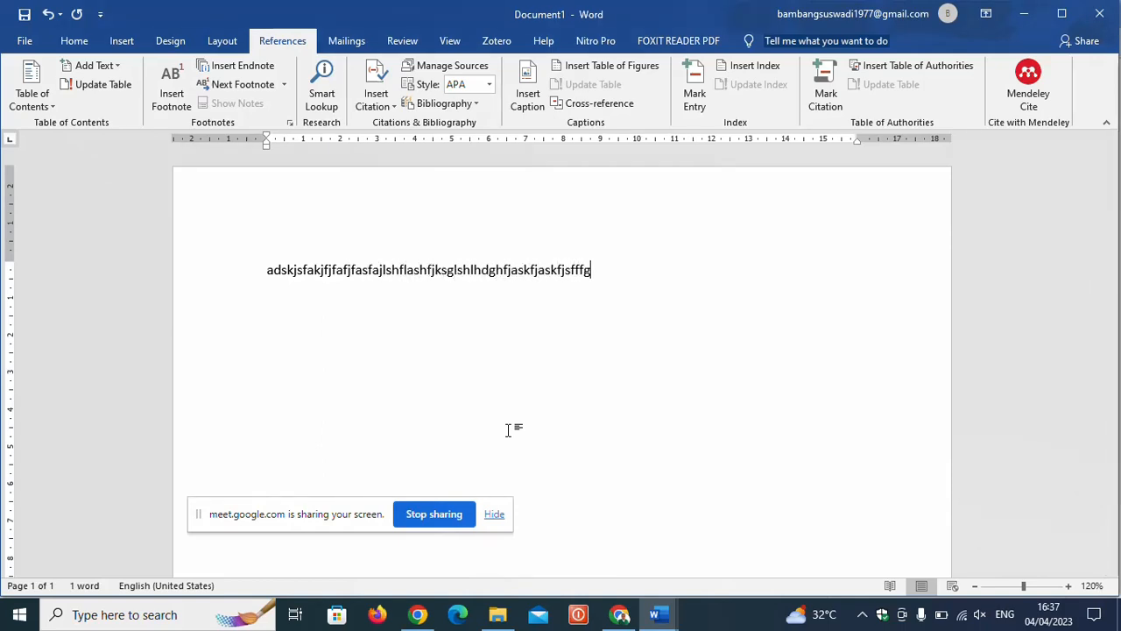
type("jggddgjhhh.")
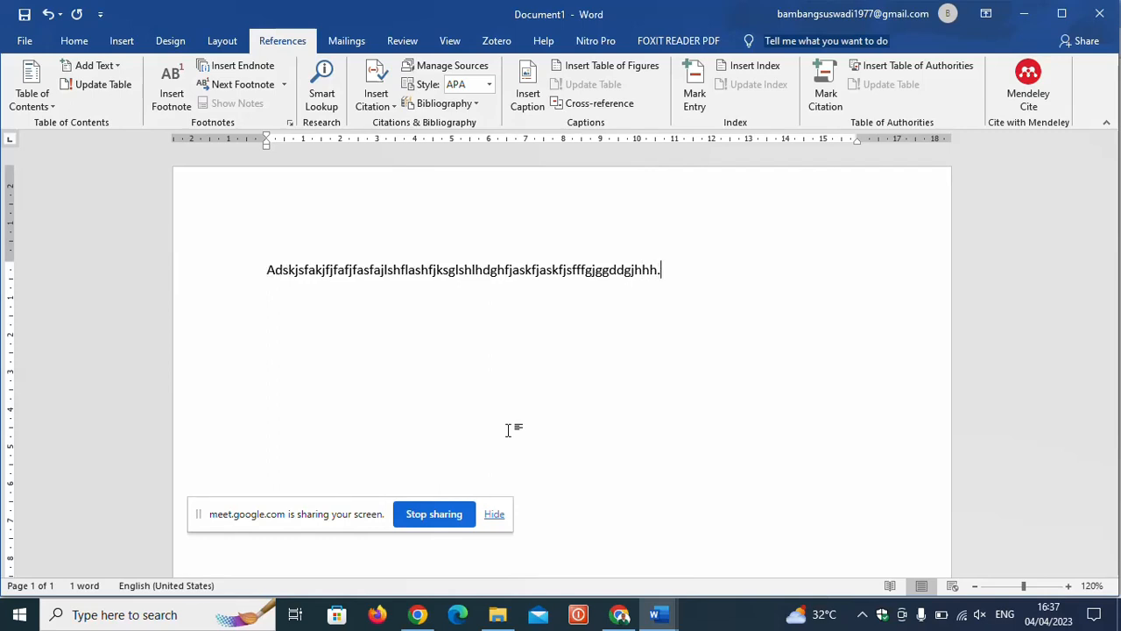
key("Return")
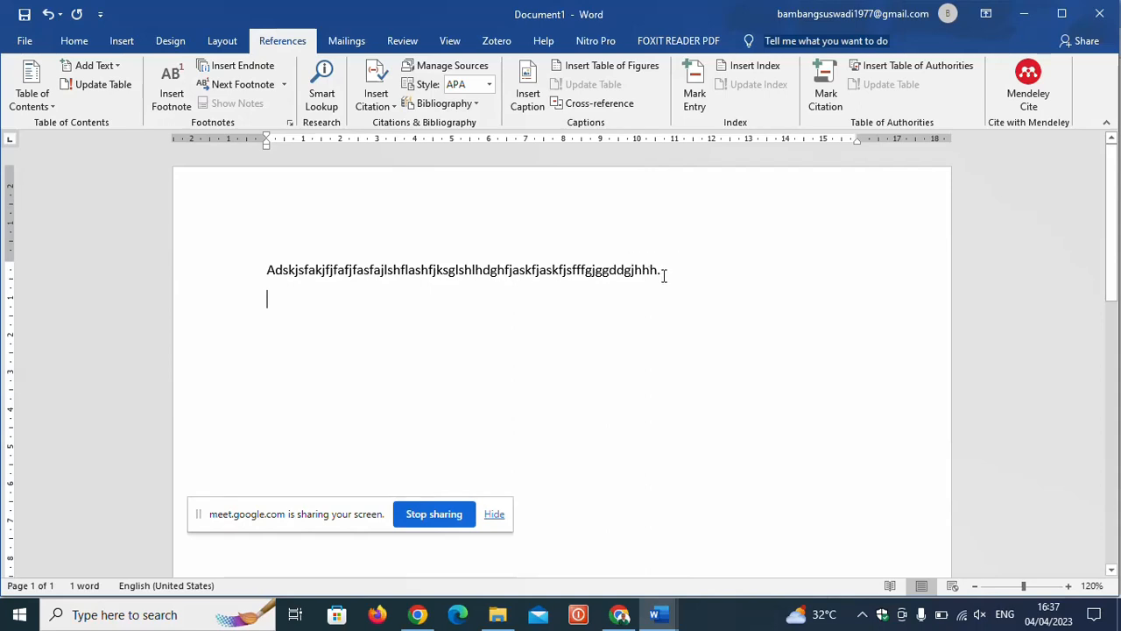
left_click_drag(663, 271, 444, 287)
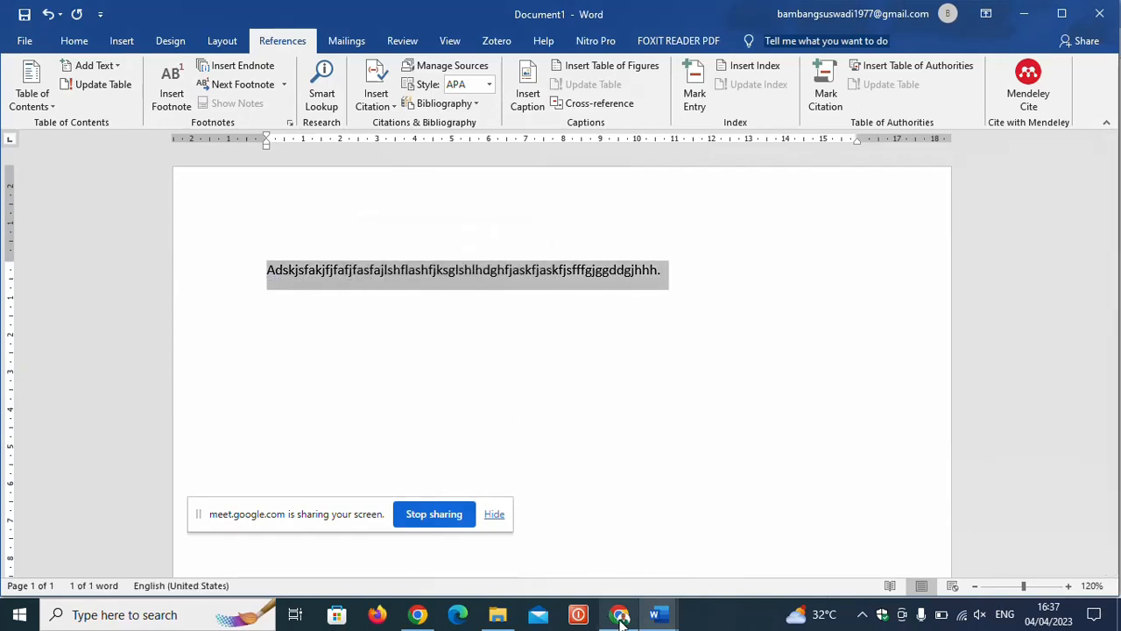
- Check the Garuda article page in Chrome, and back in Word place the cursor just before the placeholder line's full stop
left_click(618, 615)
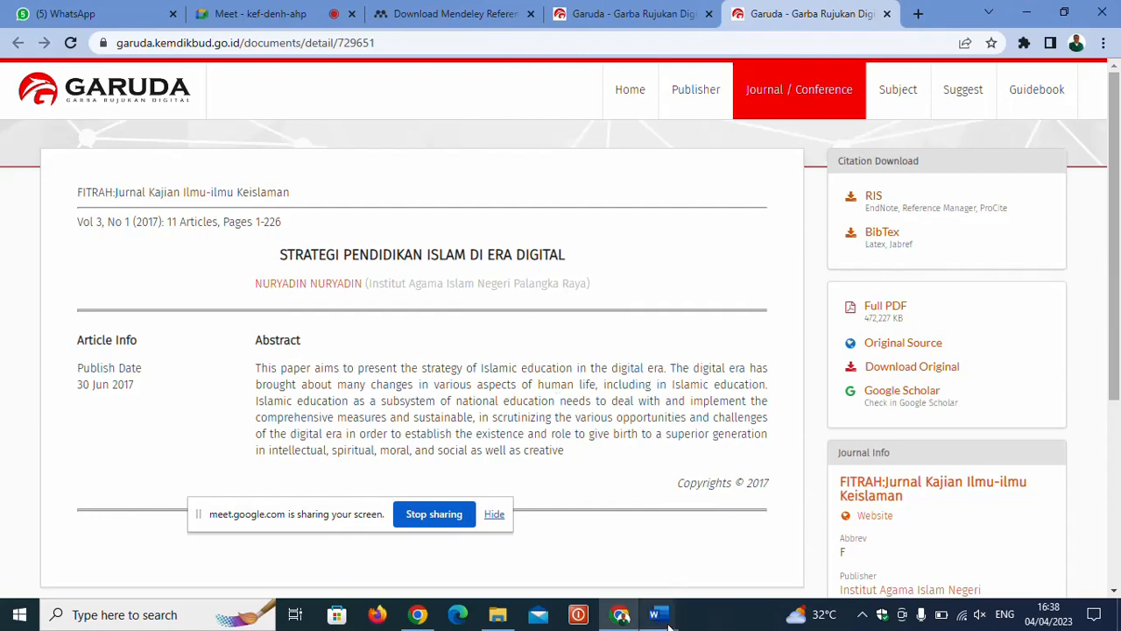
mouse_move(667, 617)
left_click(745, 567)
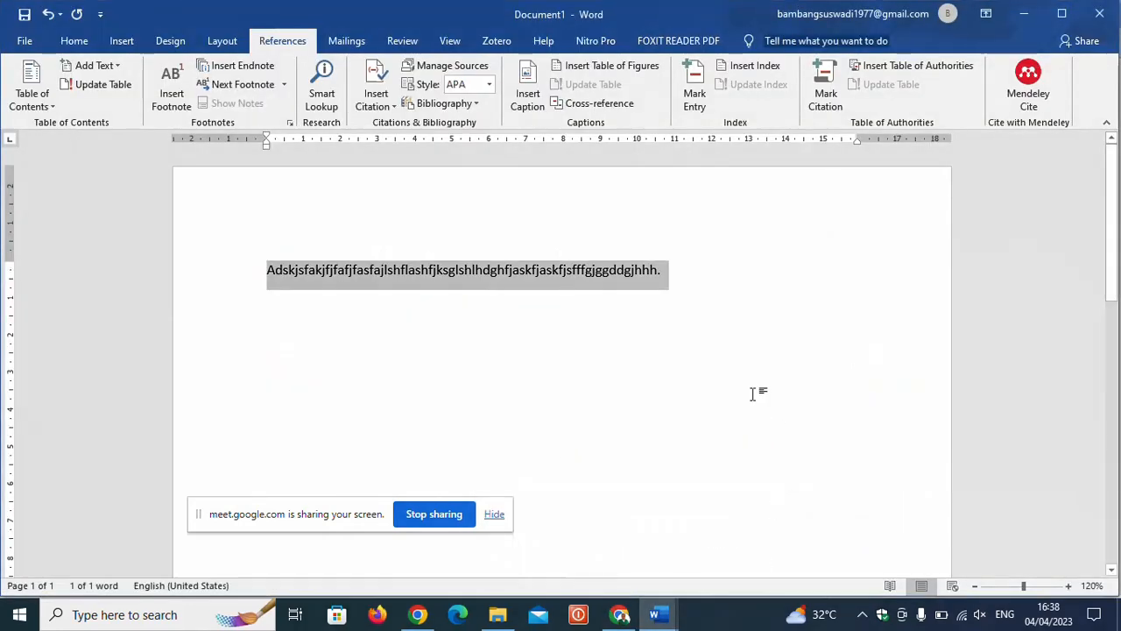
left_click(657, 269)
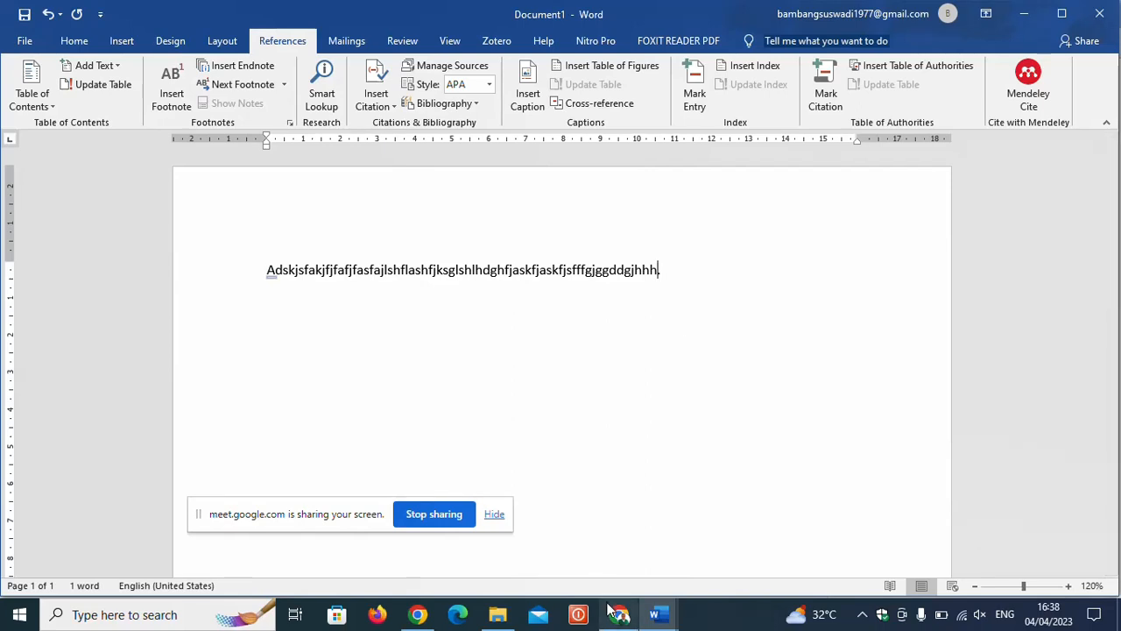
mouse_move(619, 613)
mouse_move(623, 550)
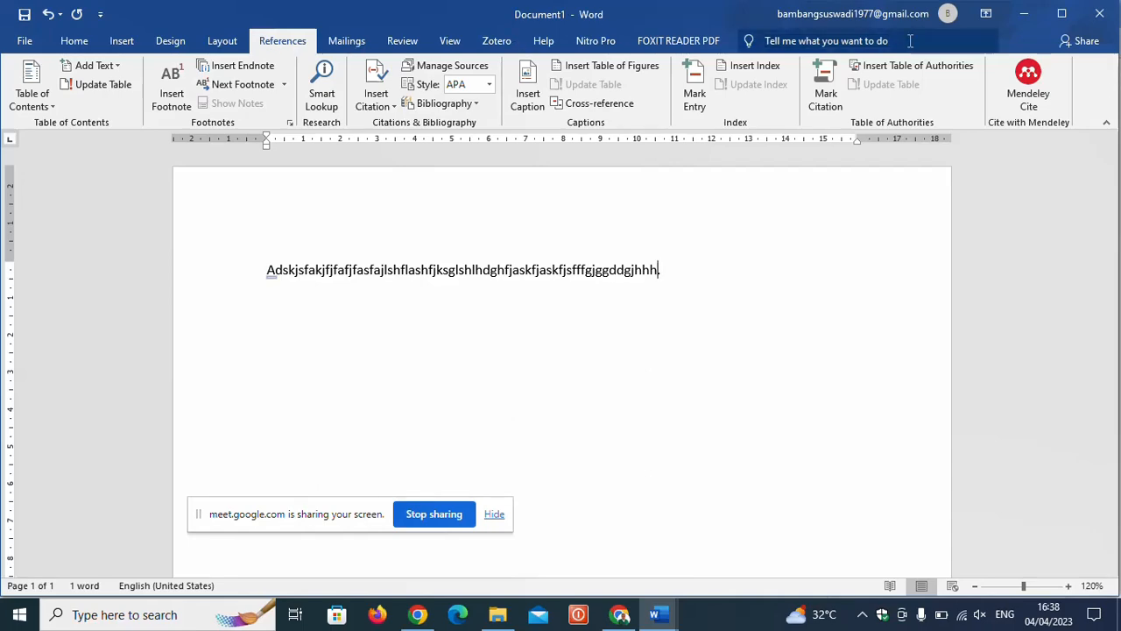
- Minimize Word and Chrome, move the screen-sharing bar away from the desktop shortcuts, and launch Mendeley Reference Manager
left_click(1022, 14)
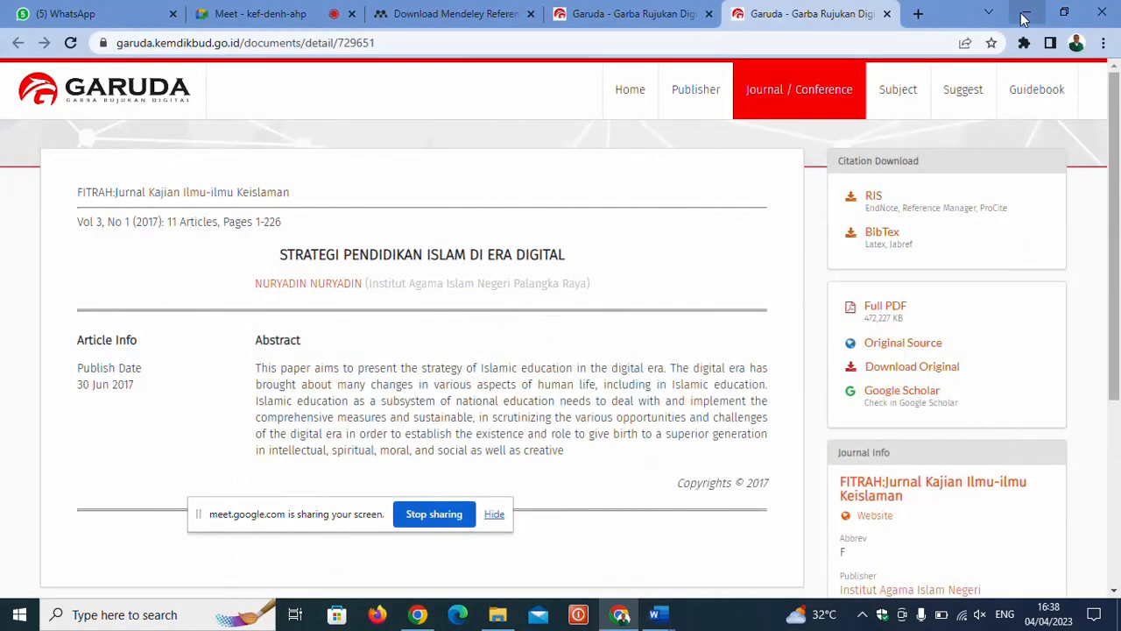
left_click(1023, 14)
left_click(1023, 14)
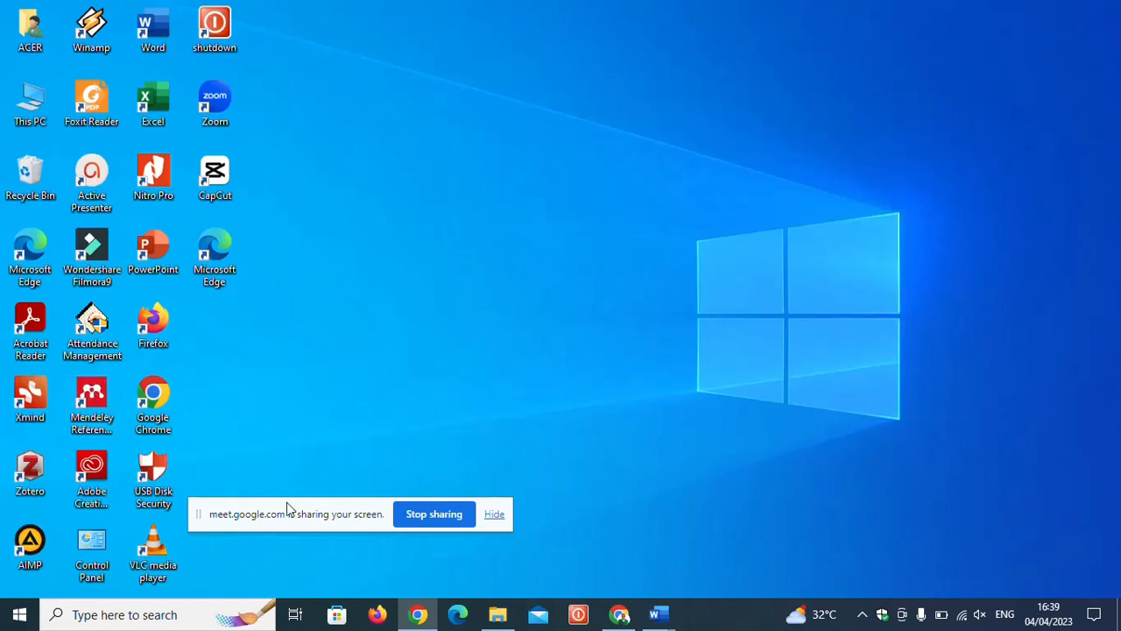
left_click_drag(287, 508, 433, 506)
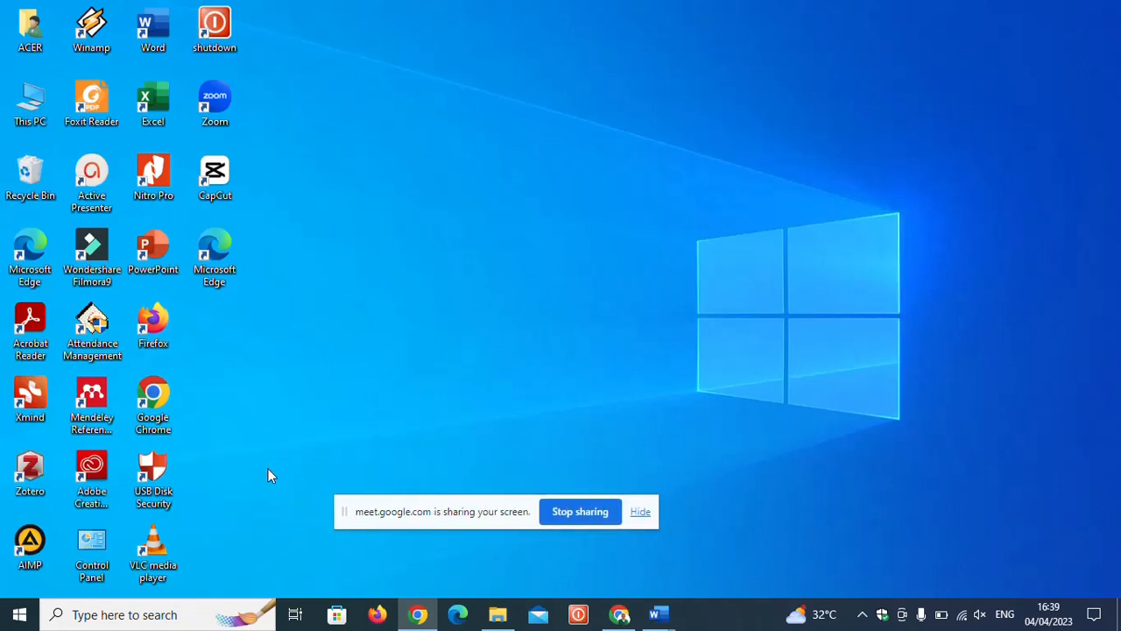
left_click(103, 399)
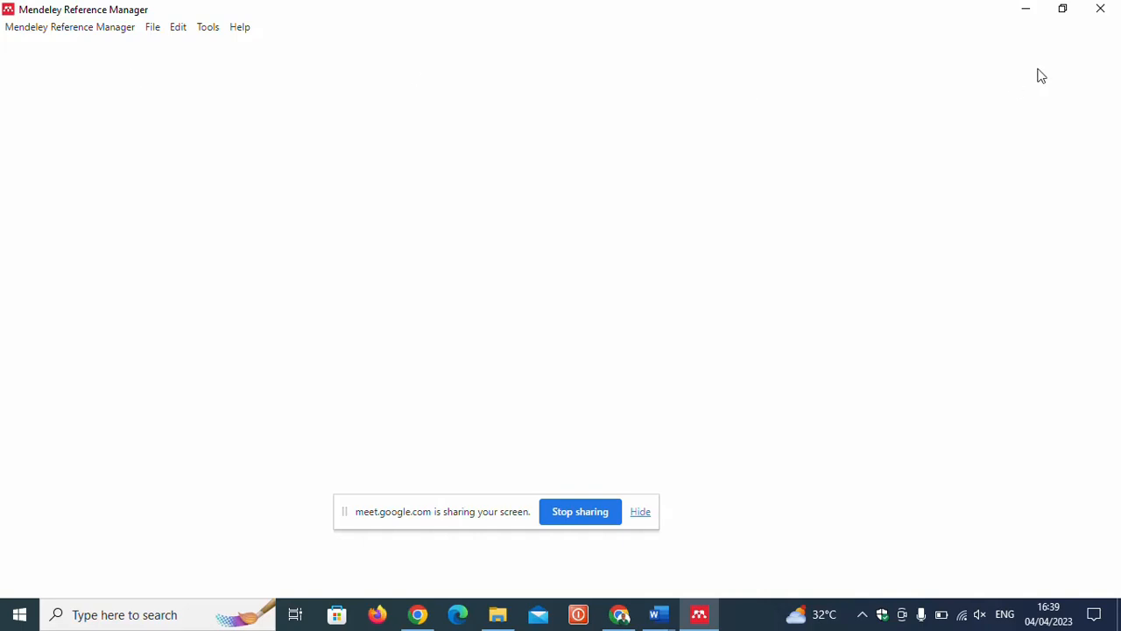
left_click(81, 28)
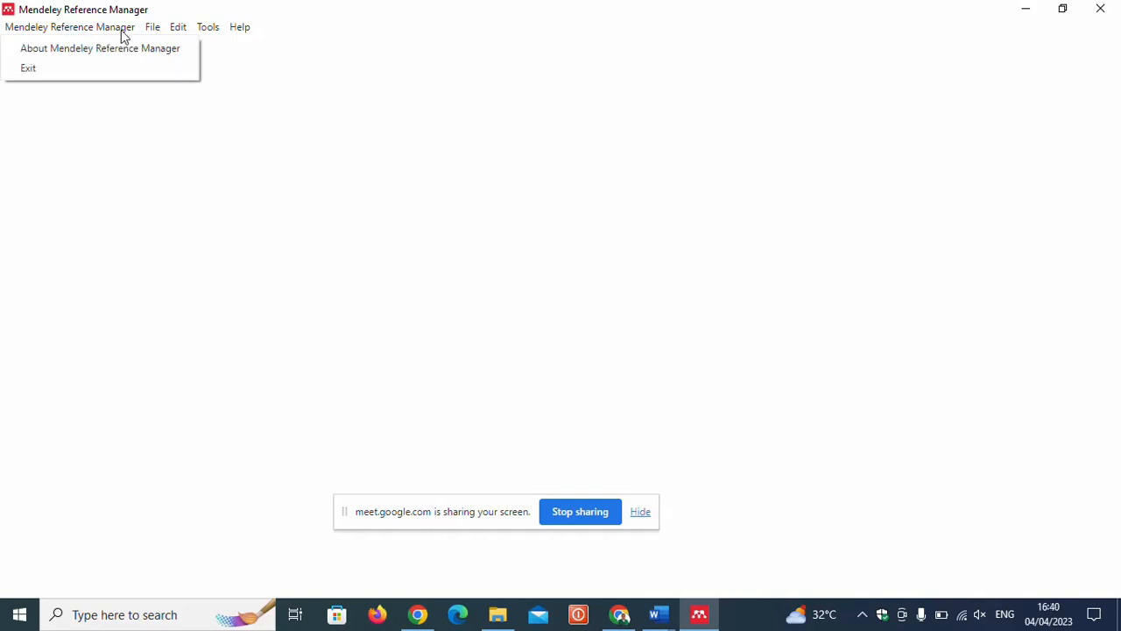
mouse_move(147, 33)
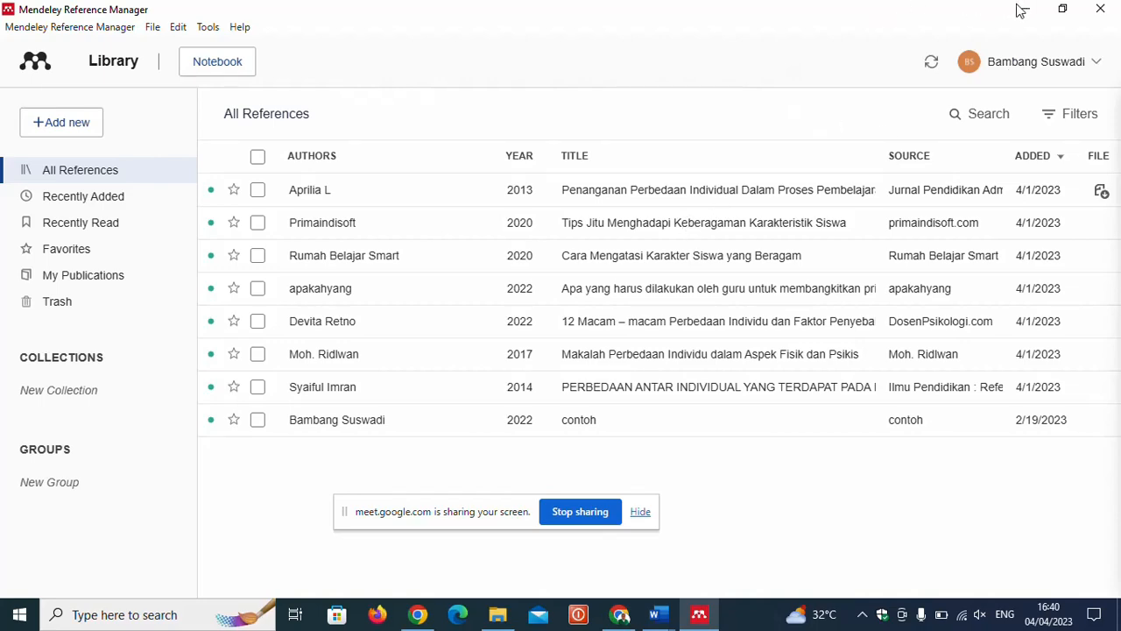
mouse_move(619, 613)
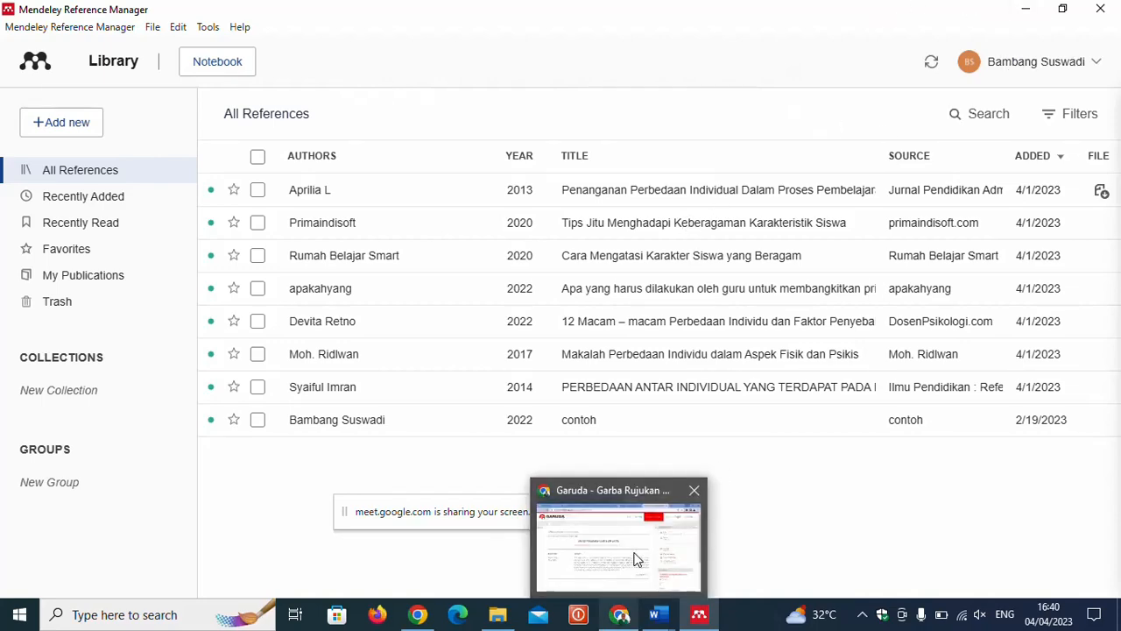
mouse_move(637, 560)
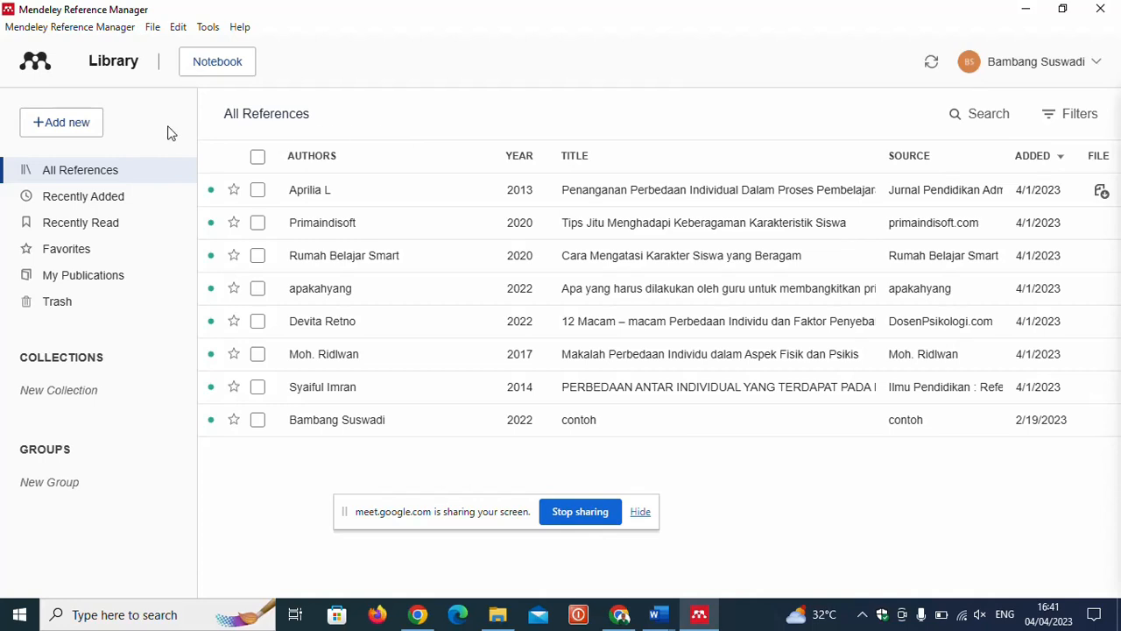
- Open the manual entry form for a new reference in the Mendeley library and look through its fields down to Abstract
left_click(66, 128)
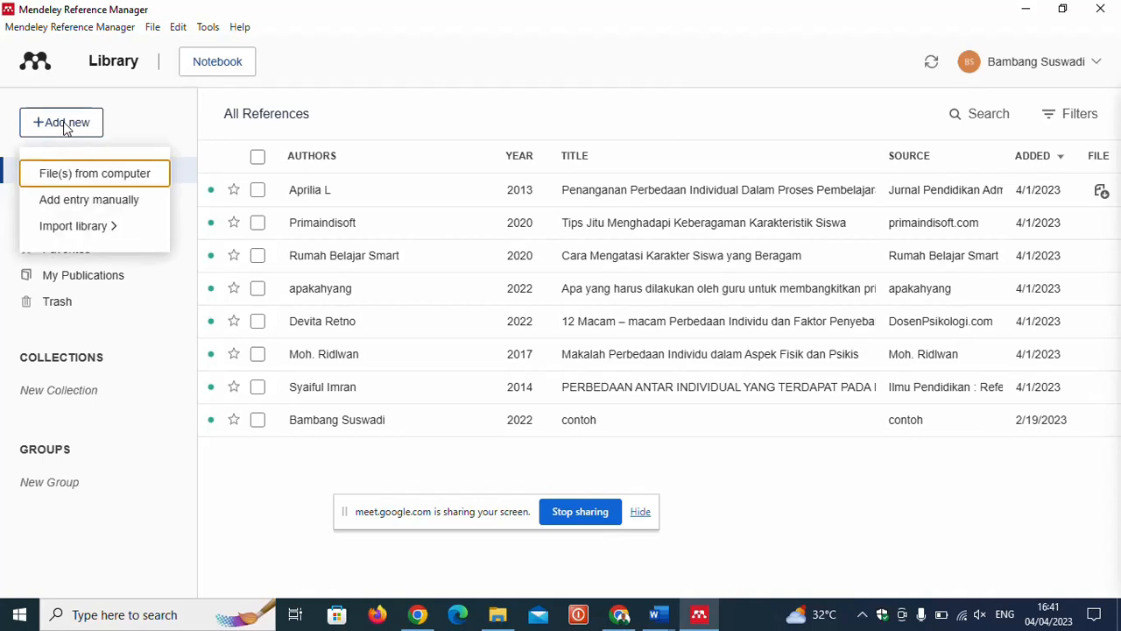
left_click(89, 200)
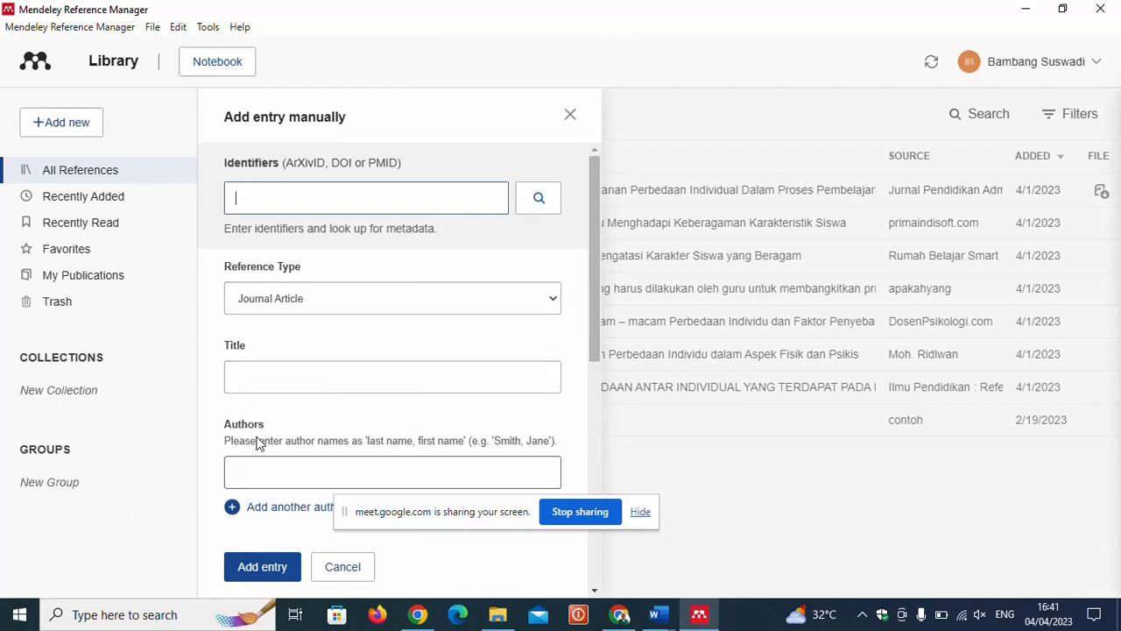
scroll(259, 445, "down", 2)
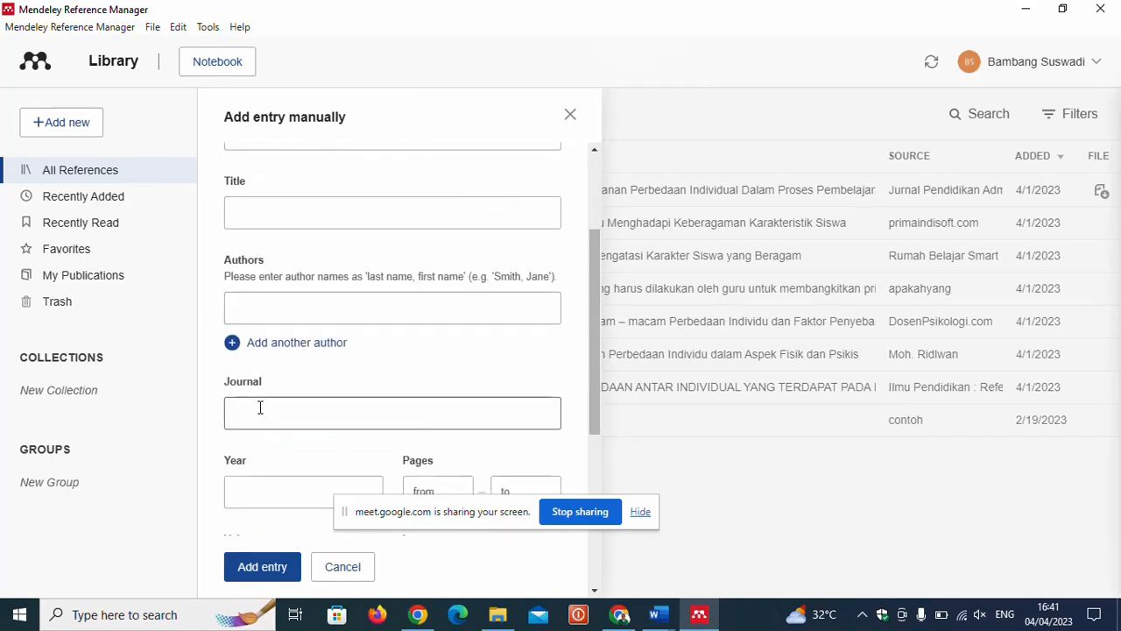
scroll(266, 385, "down", 2)
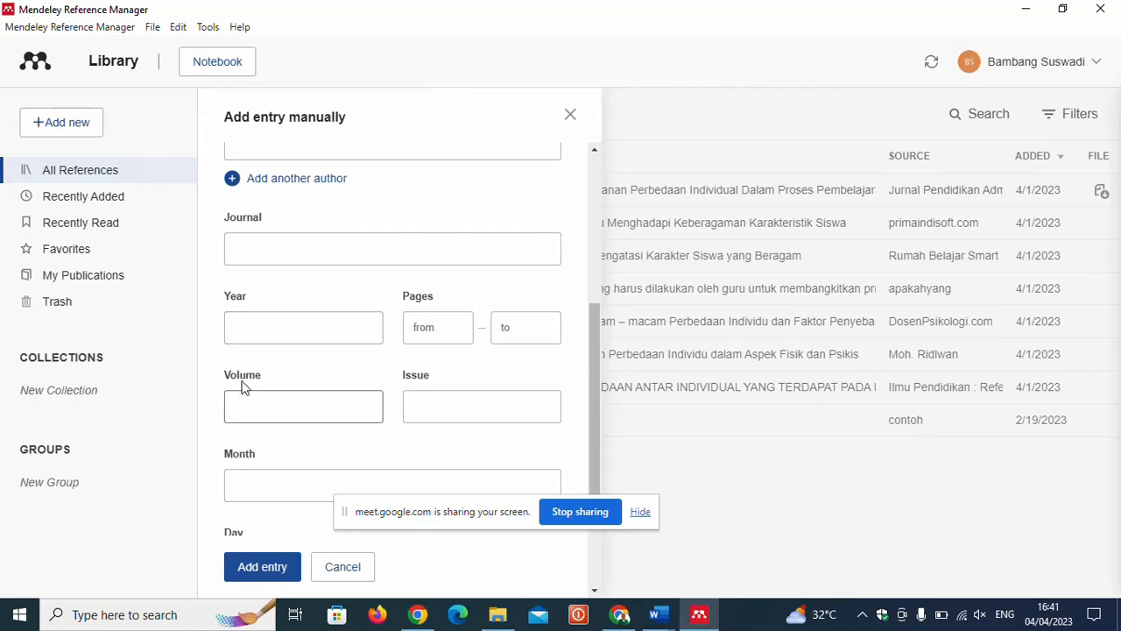
scroll(250, 403, "down", 2)
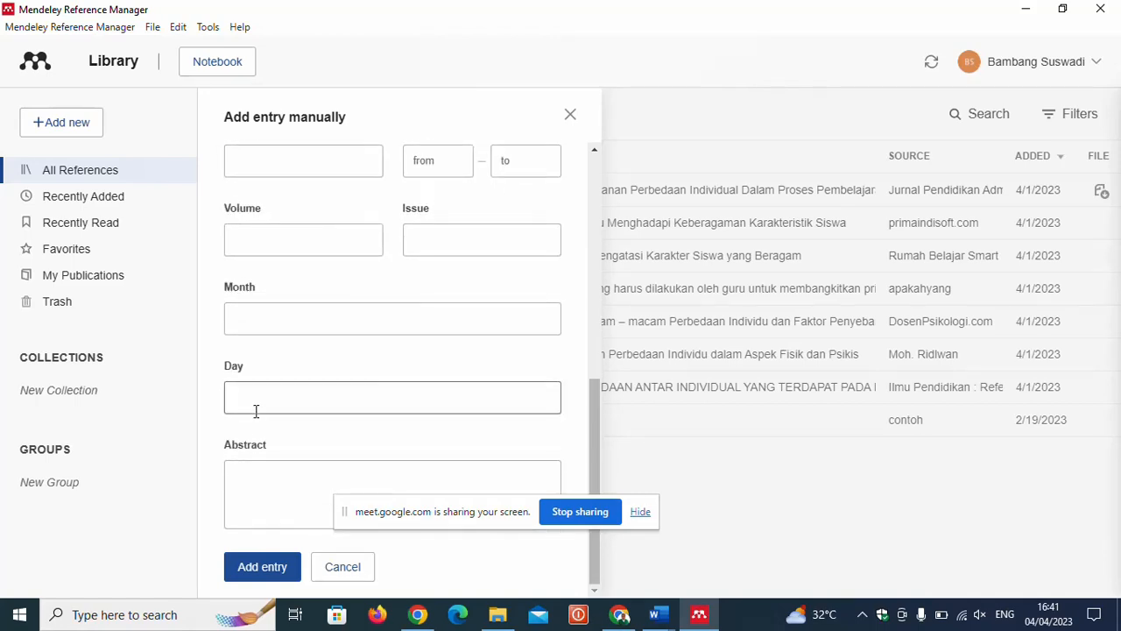
- Return to the start of the manual entry form and set the reference type to Journal Article
scroll(265, 423, "up", 1)
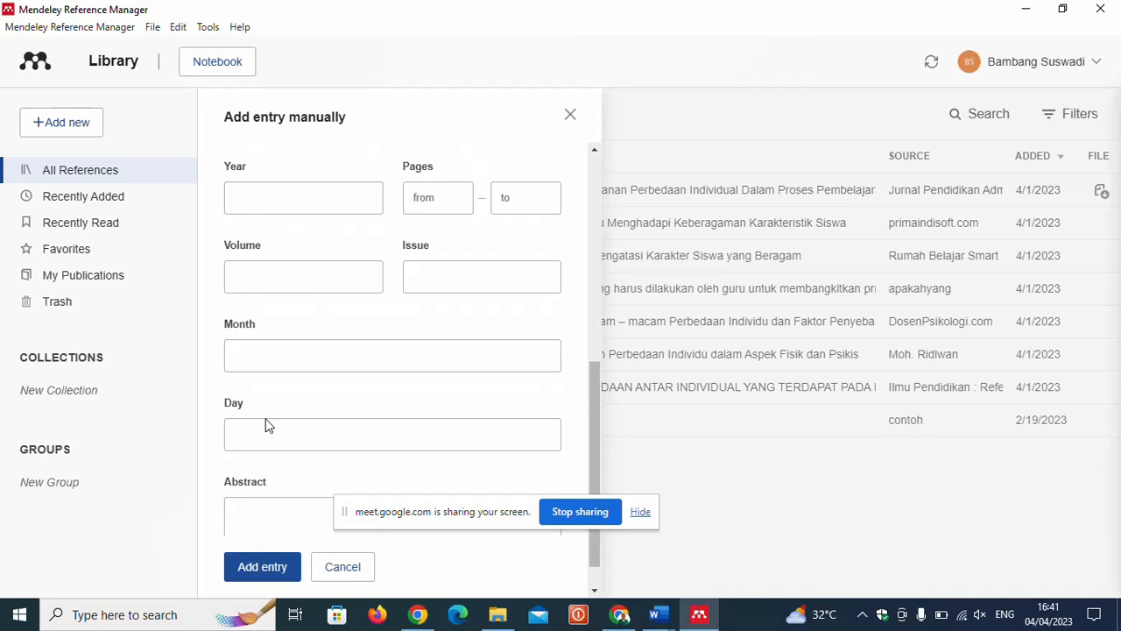
scroll(288, 221, "up", 5)
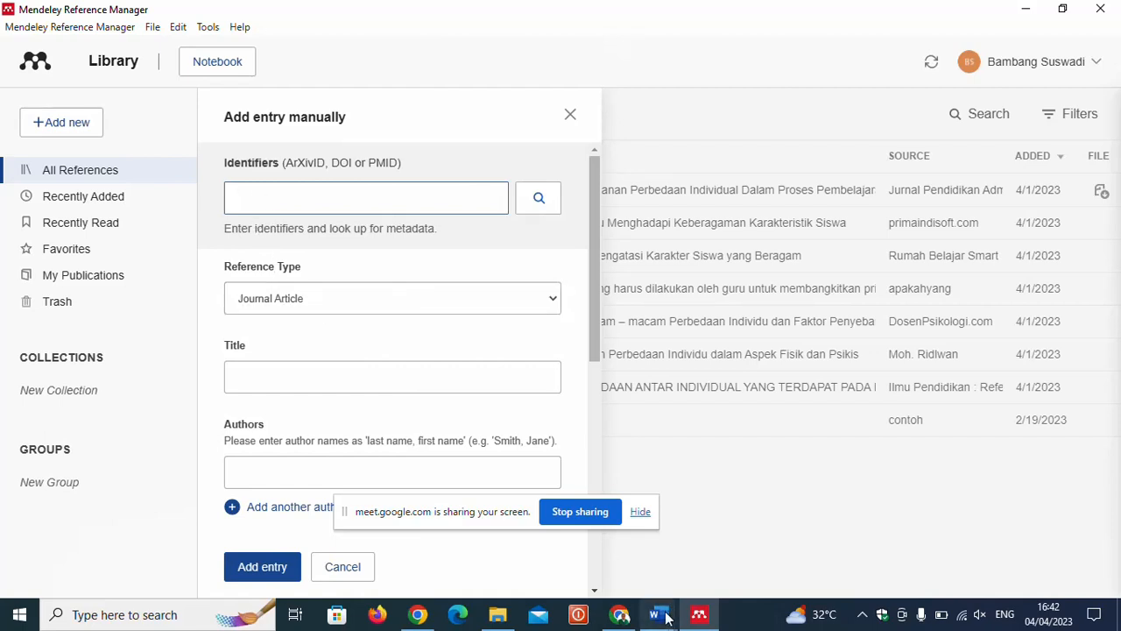
mouse_move(626, 617)
mouse_move(628, 578)
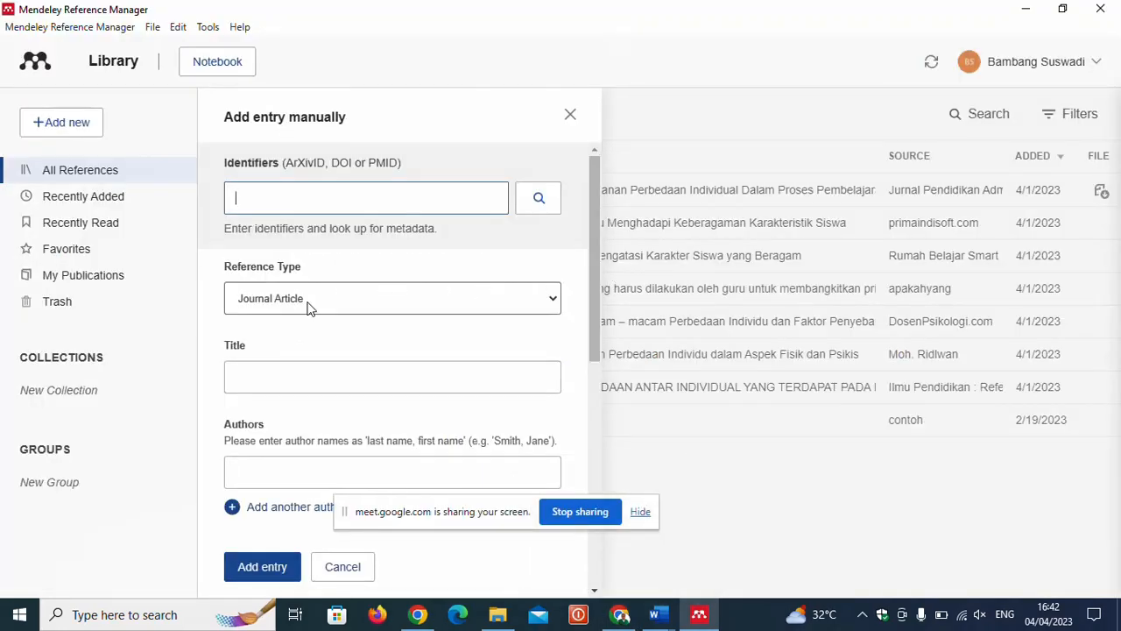
left_click(326, 299)
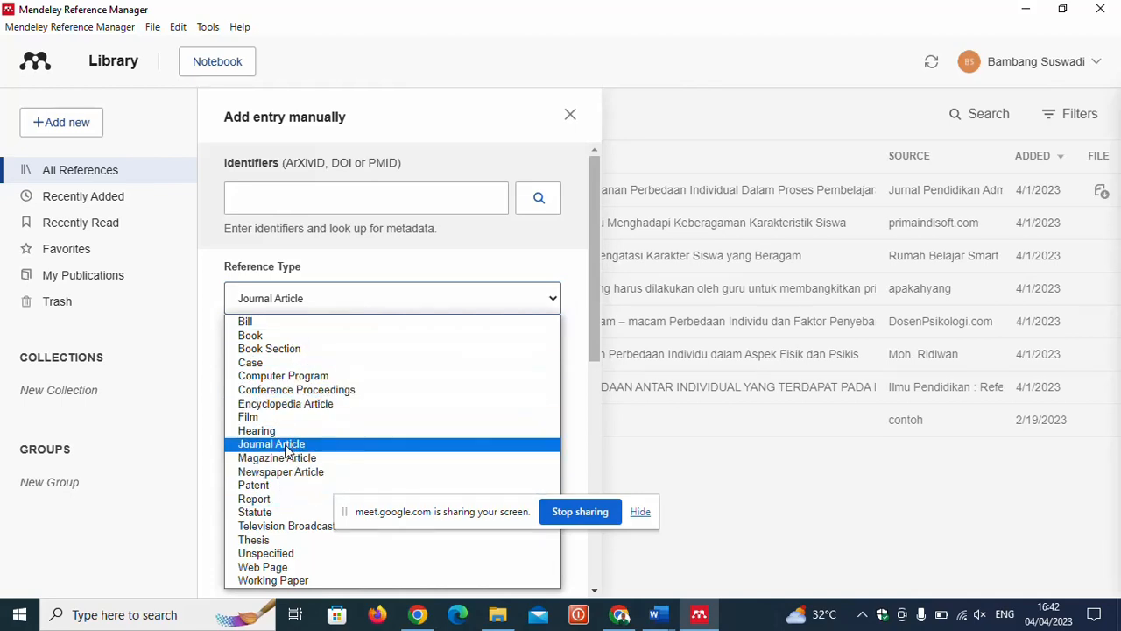
left_click(286, 446)
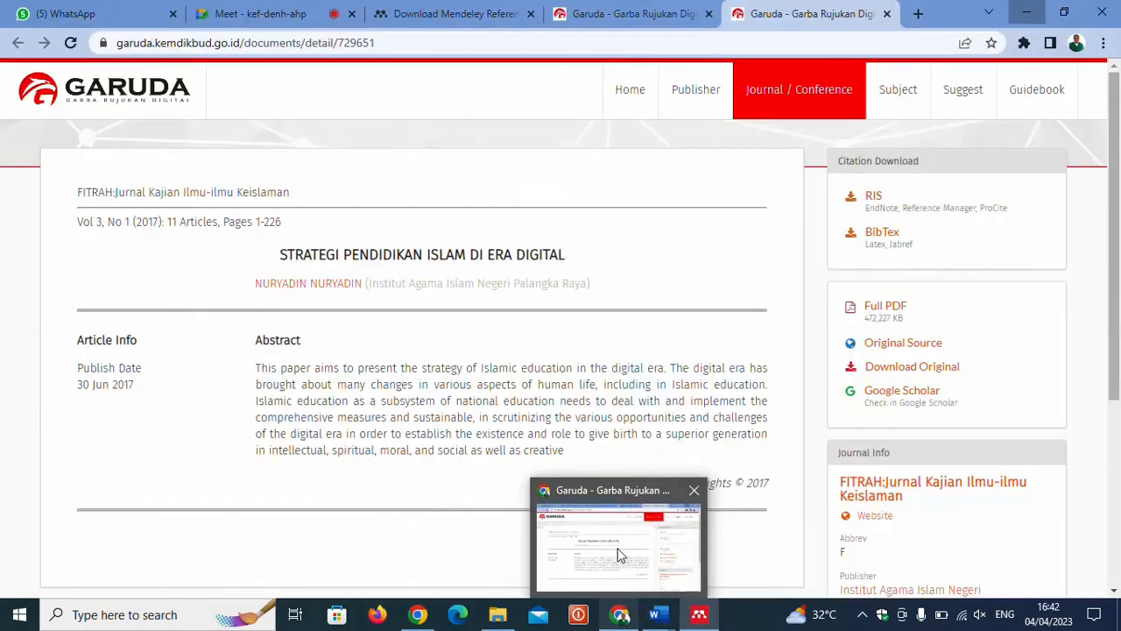
- Check the article's details on the Garuda page in Chrome and return to the entry form in Mendeley
left_click(618, 555)
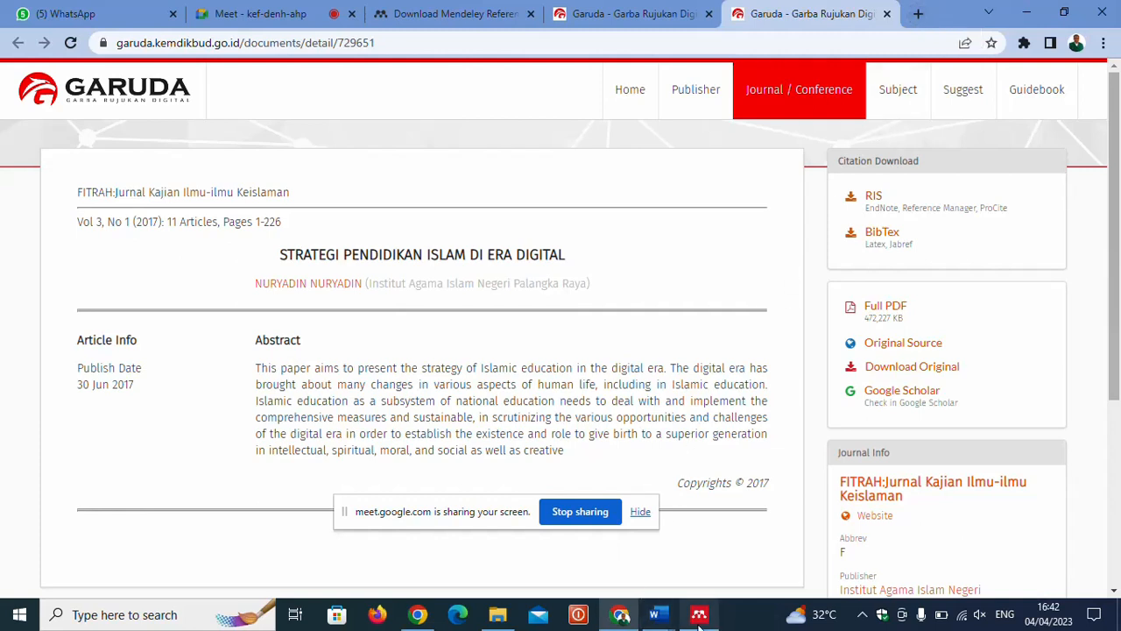
mouse_move(700, 624)
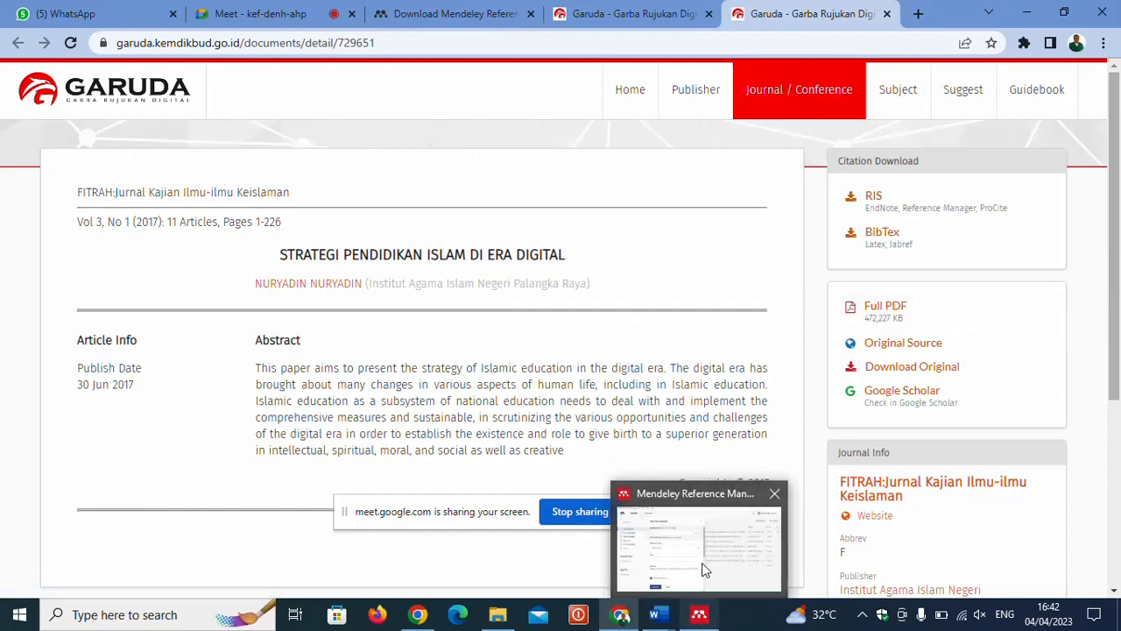
mouse_move(701, 563)
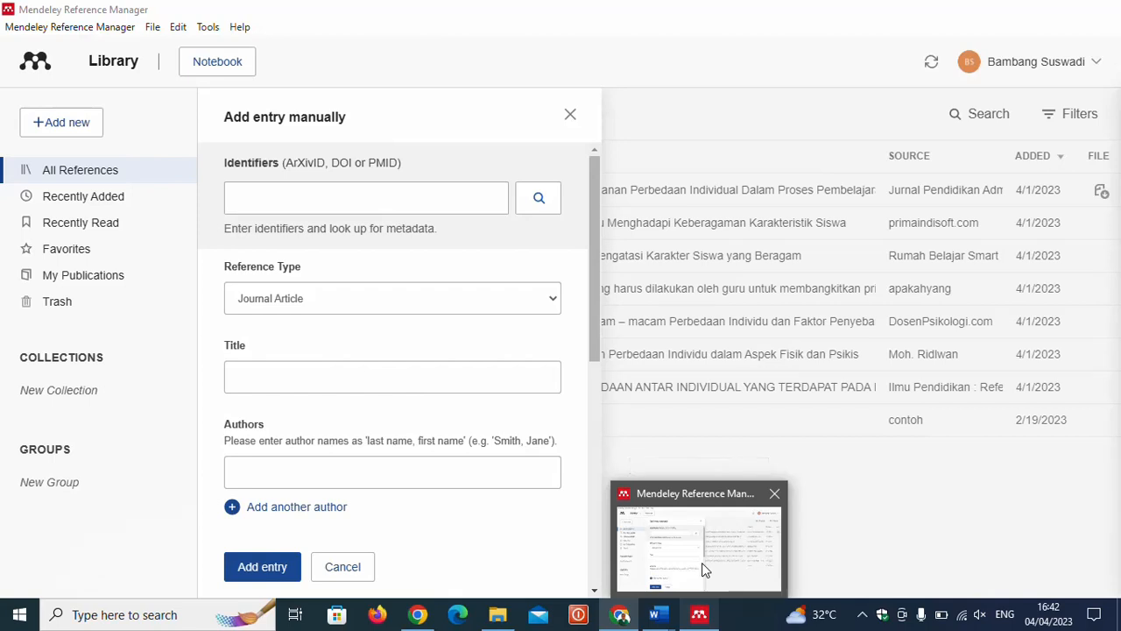
left_click(701, 563)
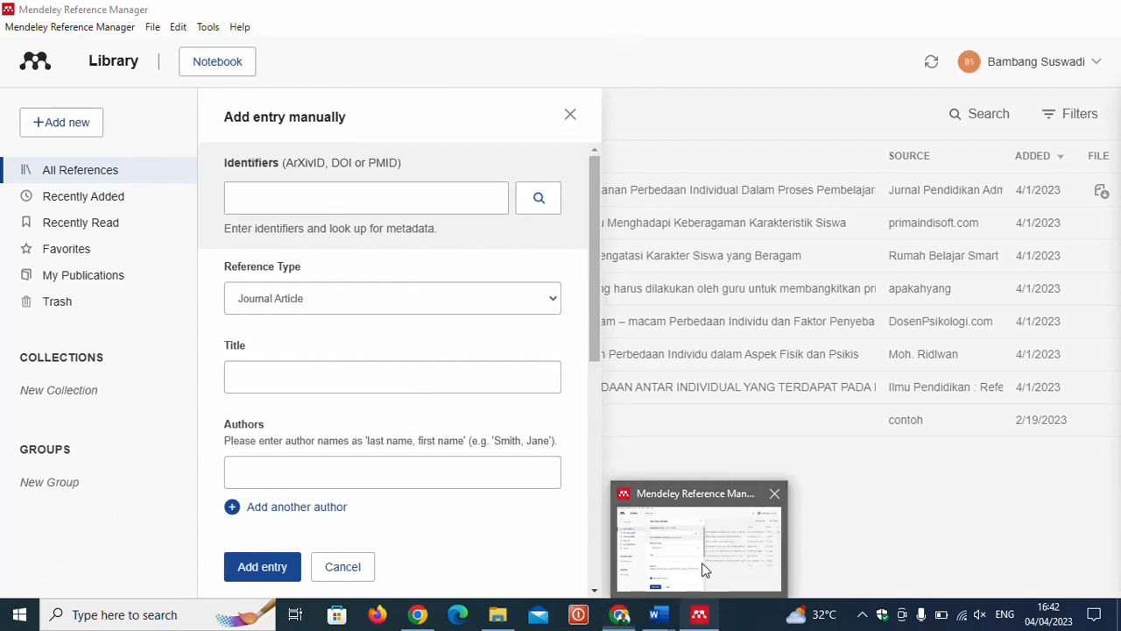
- Look through the available reference types from Bill to Working Paper and keep Journal Article for the entry
left_click(402, 306)
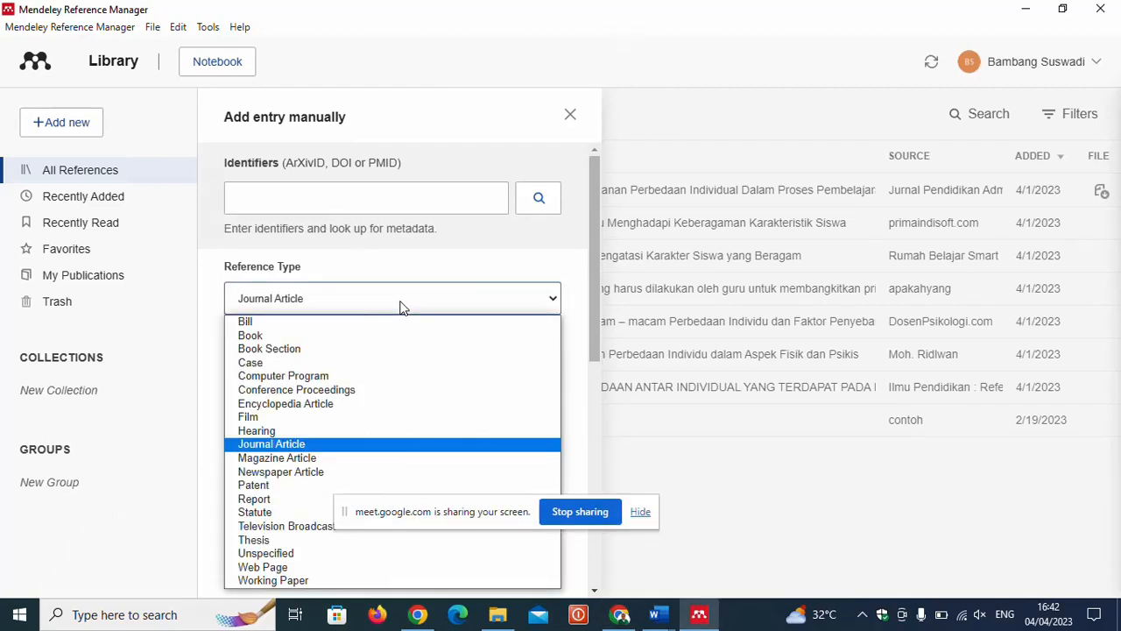
left_click(401, 306)
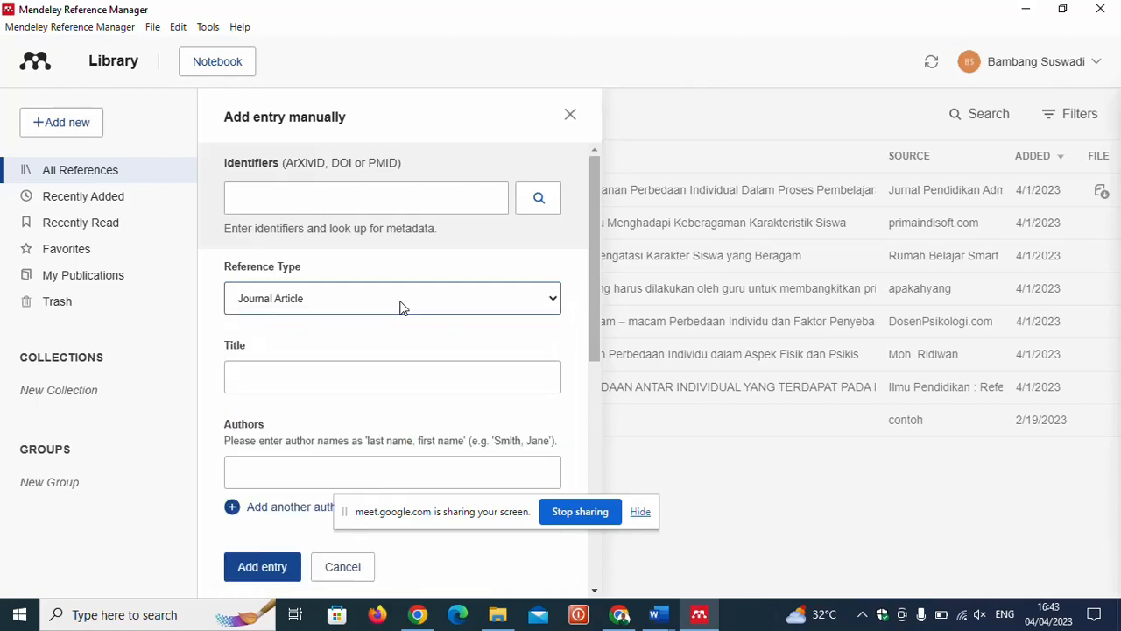
left_click(401, 305)
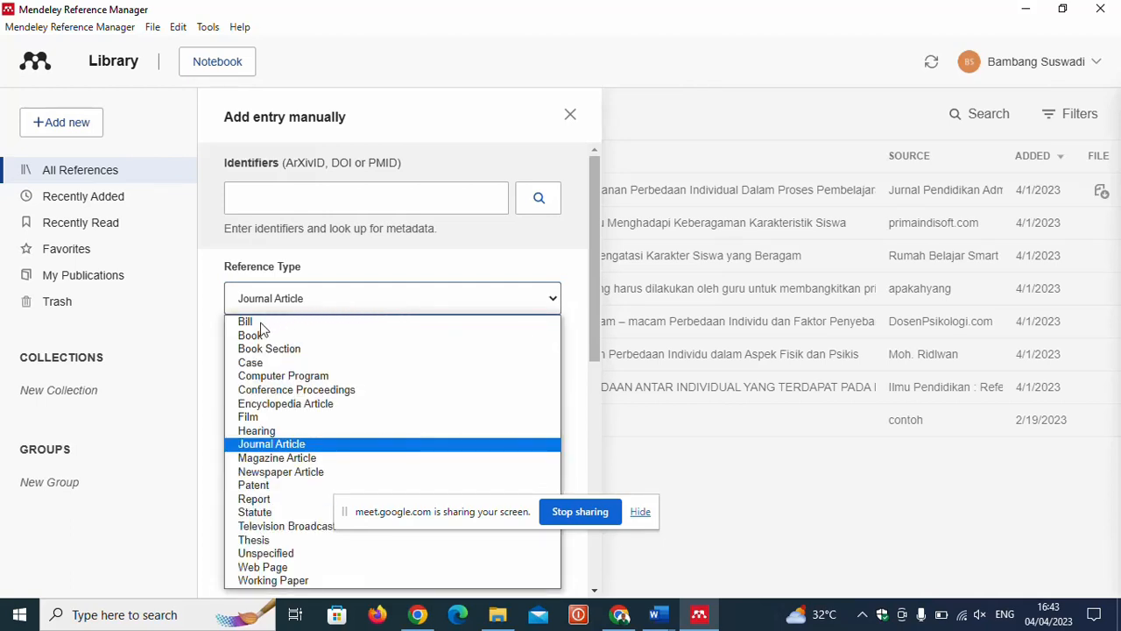
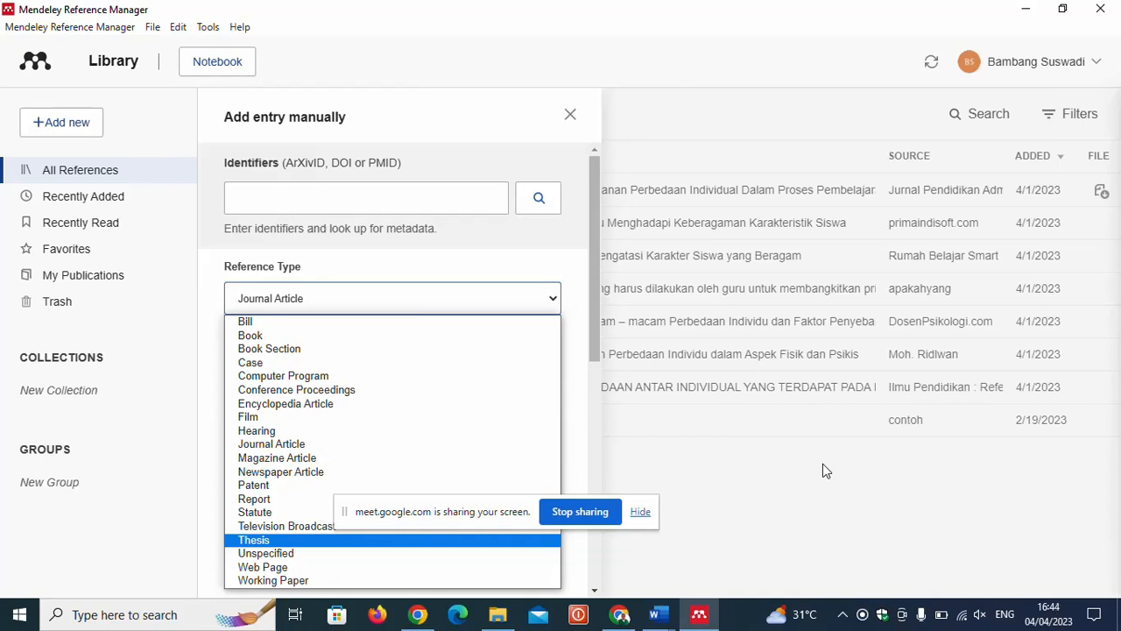
mouse_move(620, 620)
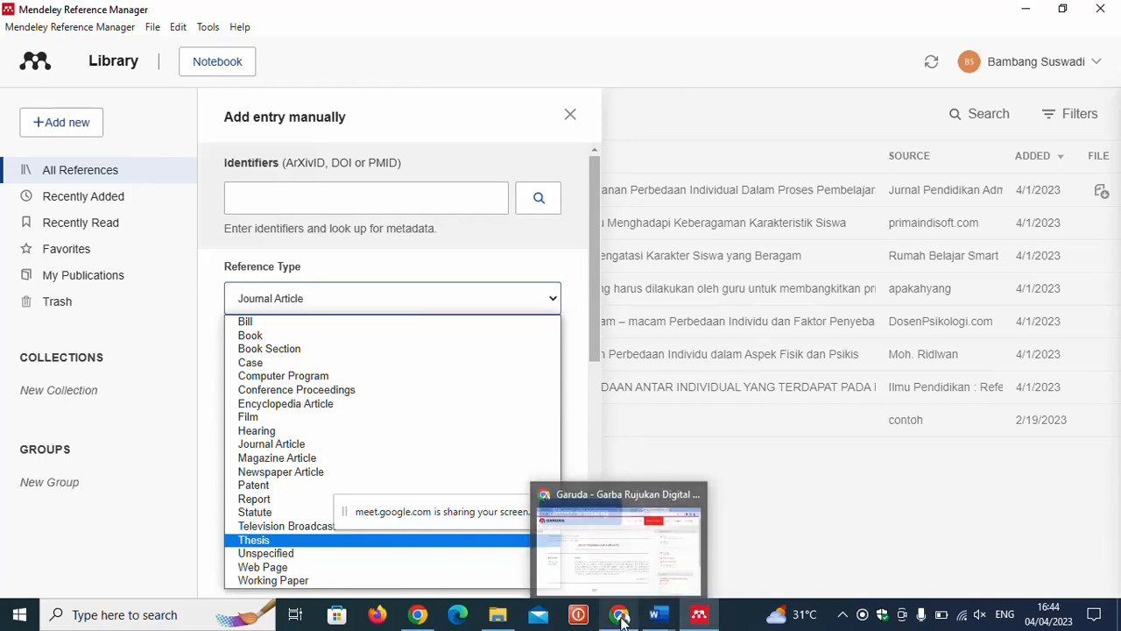
mouse_move(626, 573)
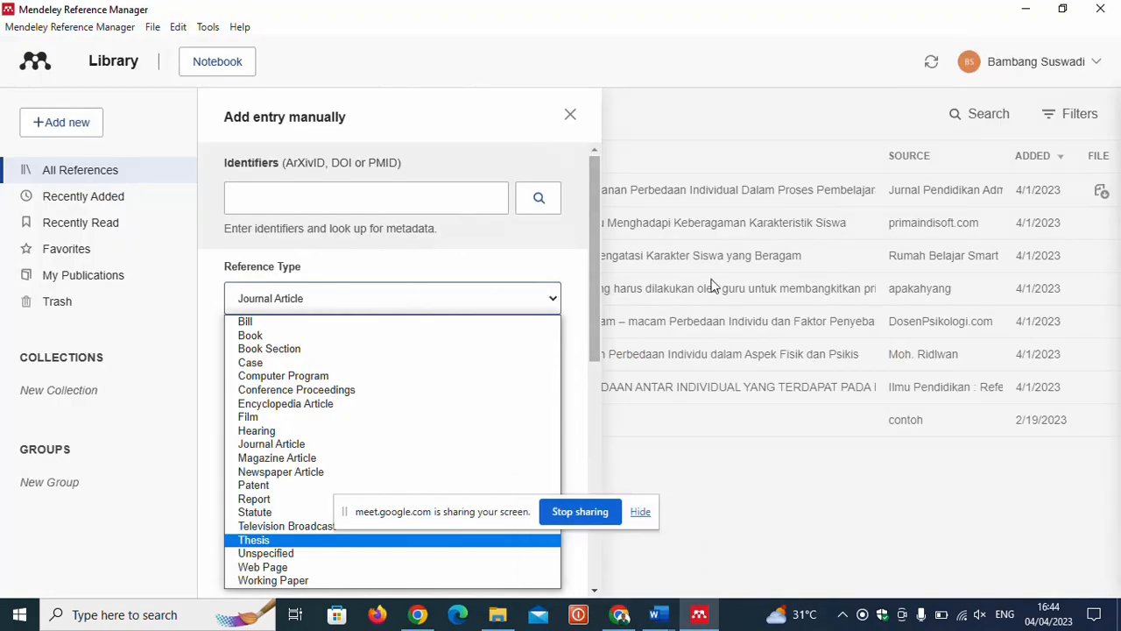
left_click(273, 444)
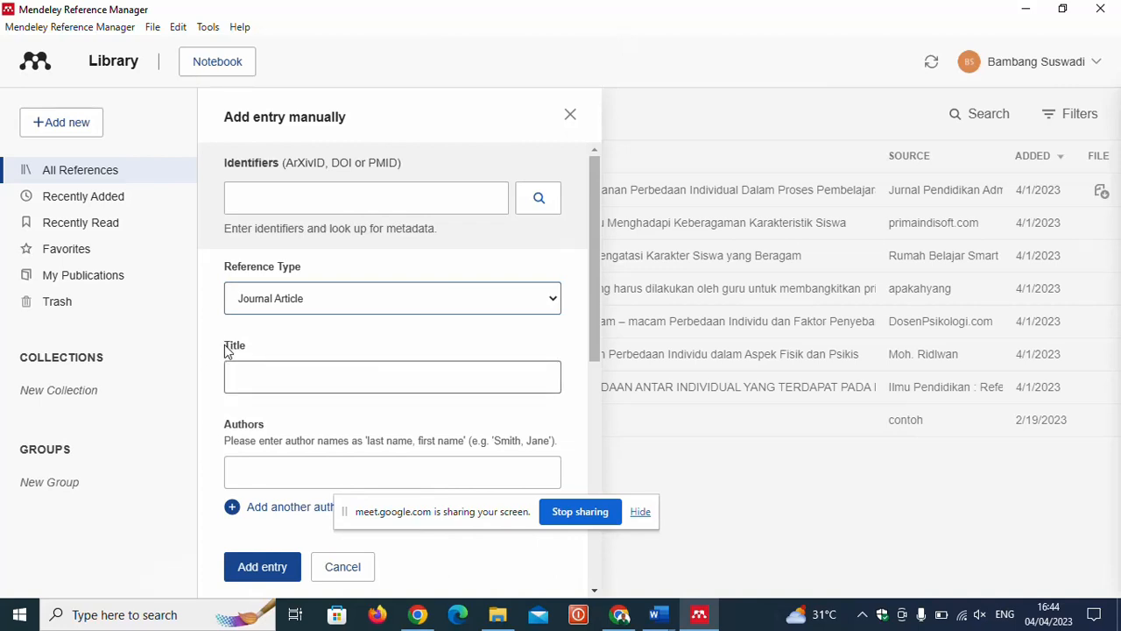
- Copy the title "STRATEGI PENDIDIKAN ISLAM DI ERA DIGITAL" from the Garuda page in Chrome into the Mendeley entry's Title field
left_click(620, 615)
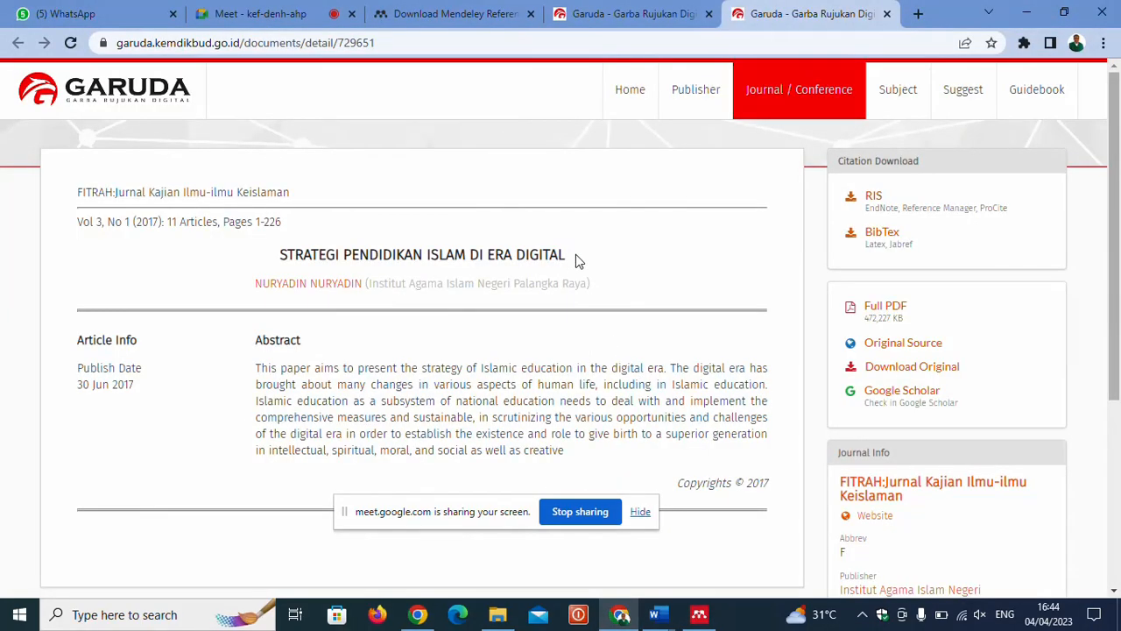
left_click_drag(575, 255, 269, 257)
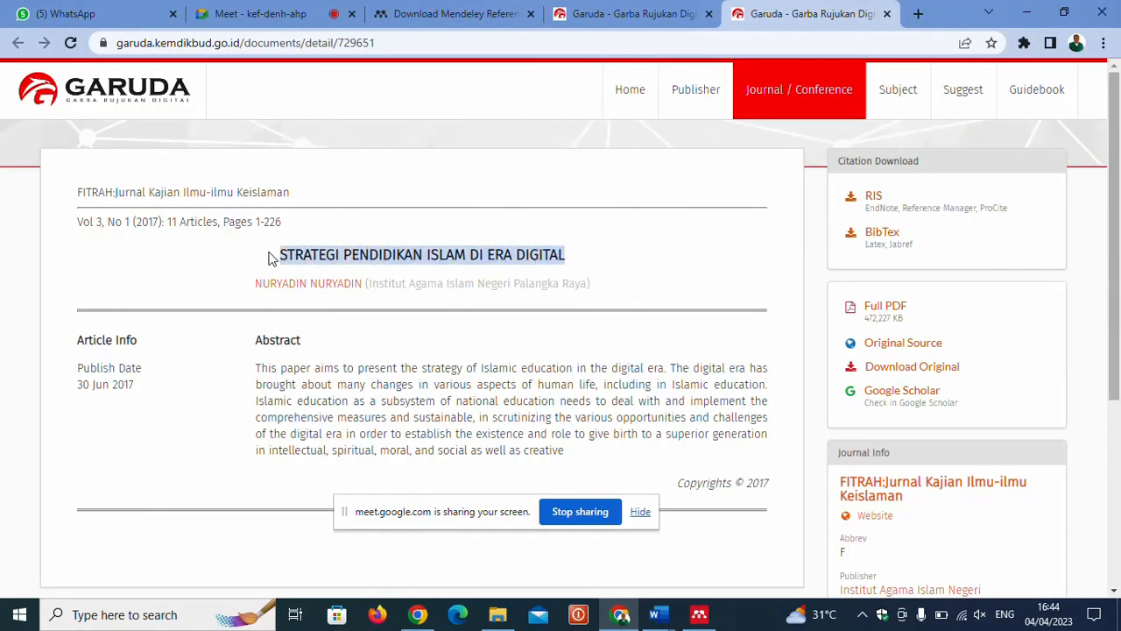
right_click(322, 253)
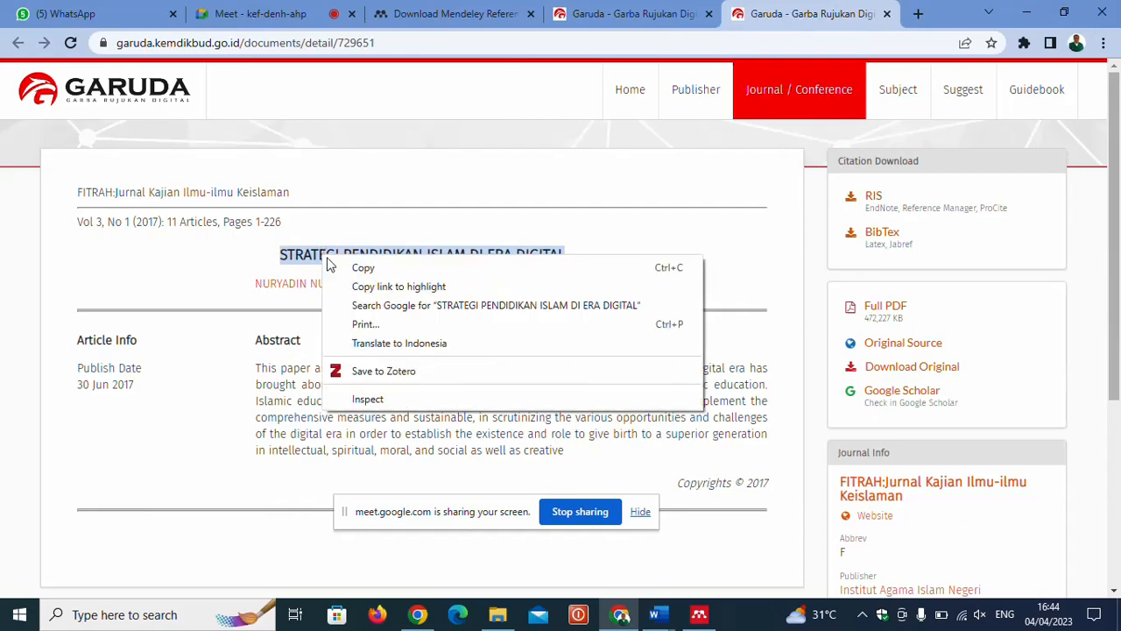
left_click(363, 268)
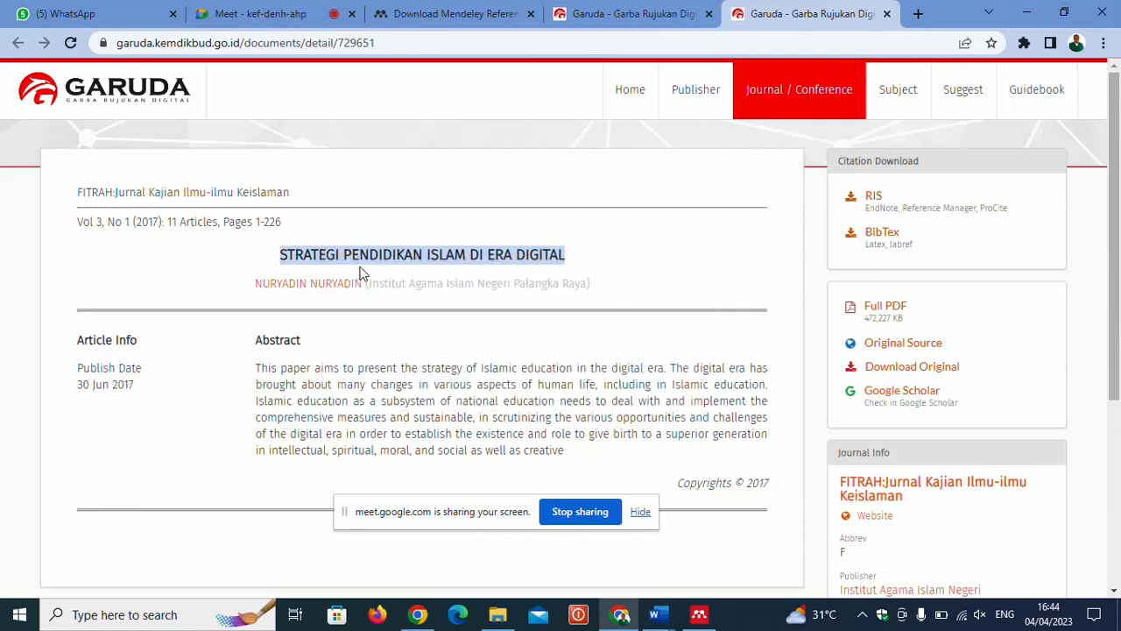
left_click(699, 614)
left_click(246, 374)
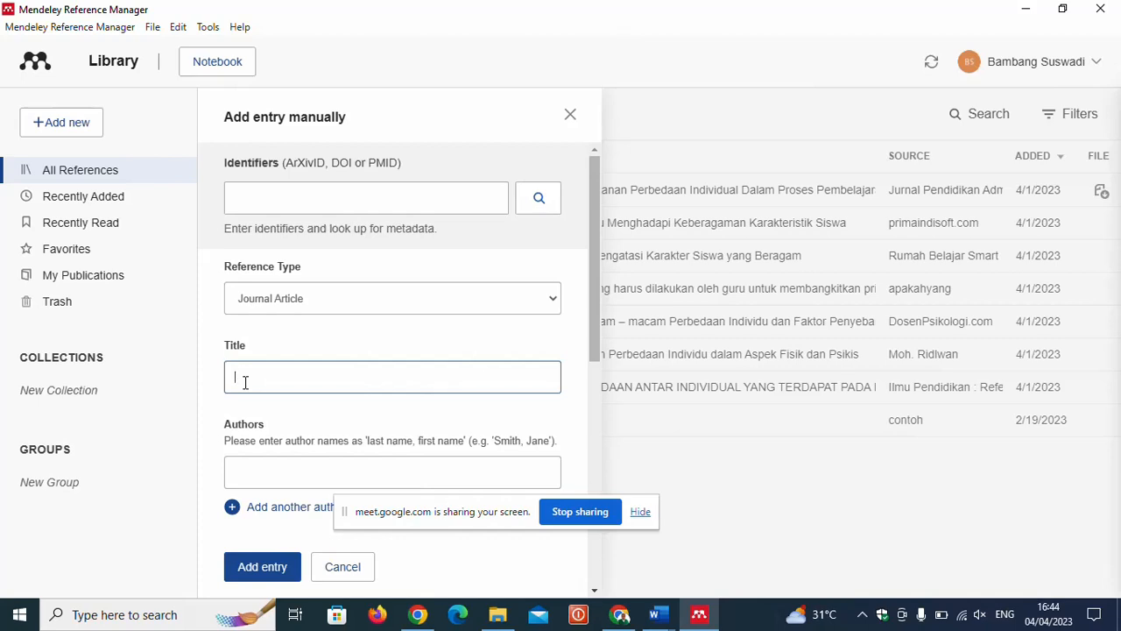
key("ctrl+v")
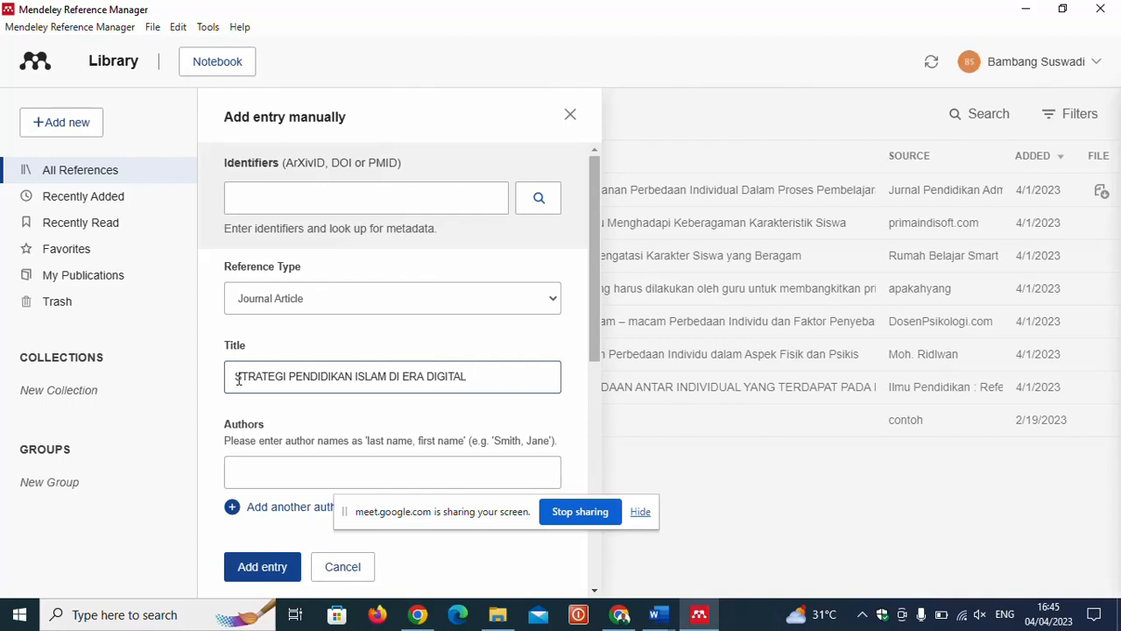
- Check the author on the Garuda page in Chrome and enter the author's full name in the Mendeley entry's Authors field
scroll(238, 379, "down", 2)
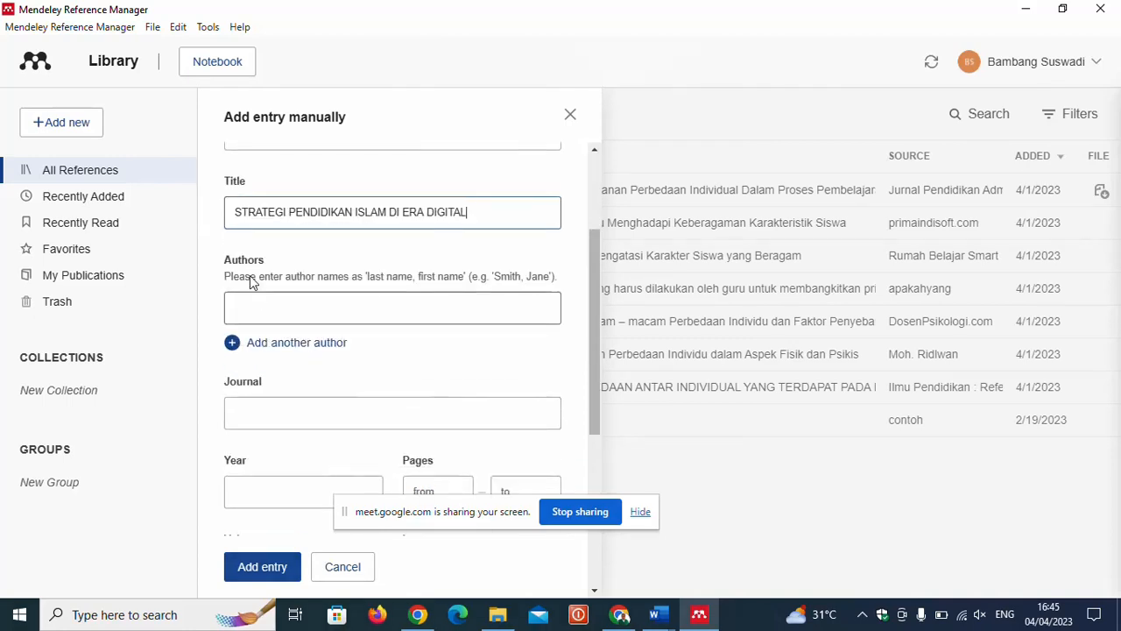
left_click(237, 304)
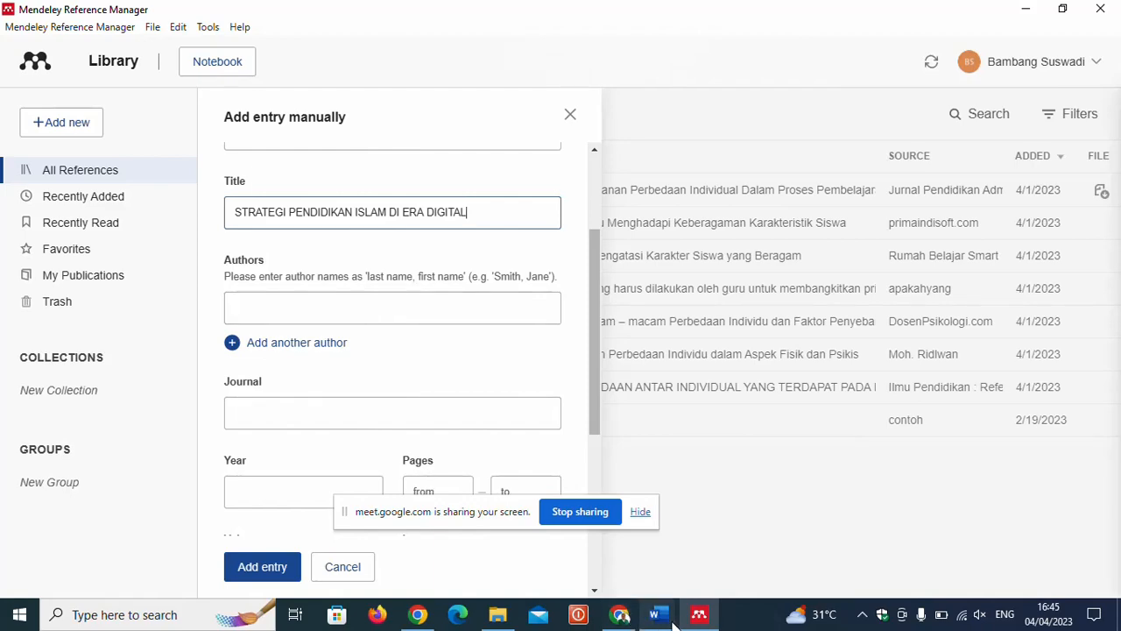
mouse_move(620, 614)
left_click(623, 574)
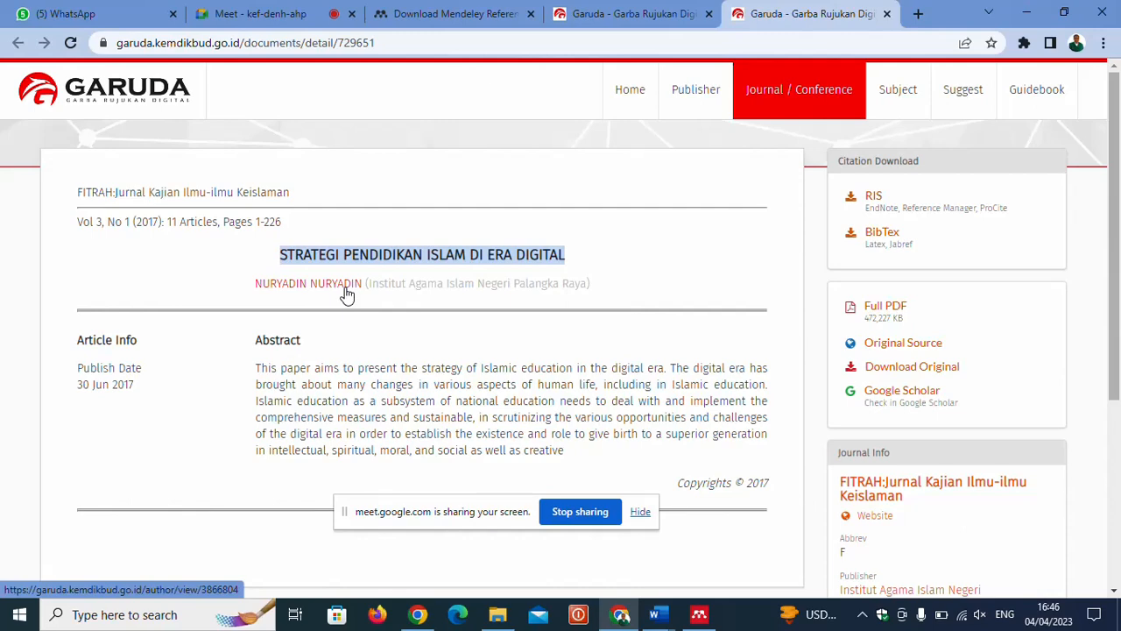
left_click(698, 613)
key("ctrl+v")
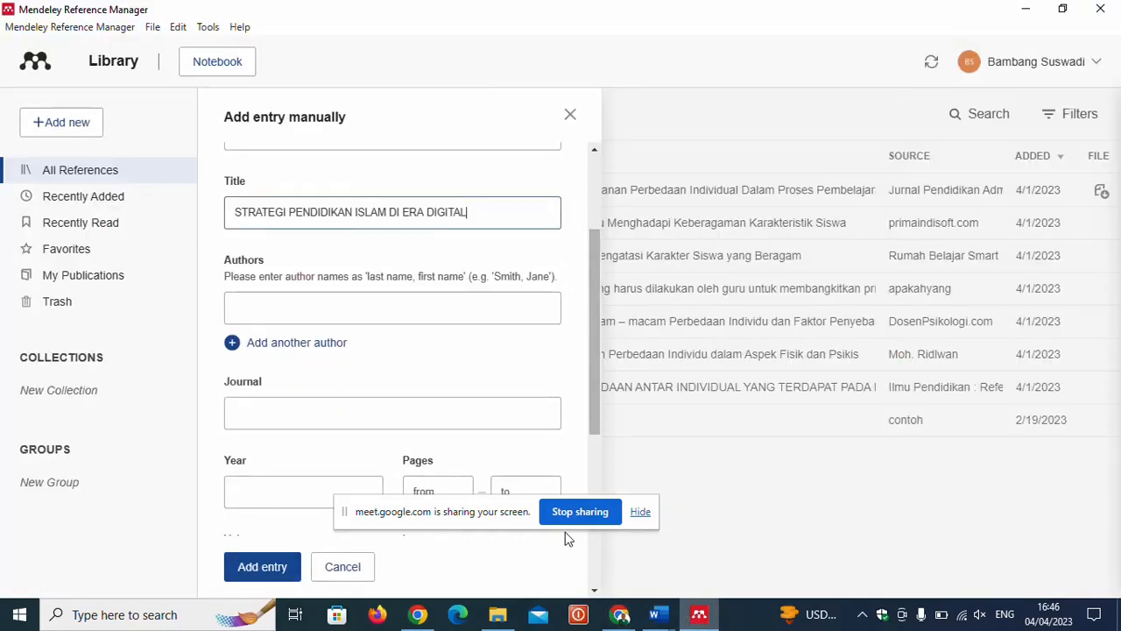
left_click(255, 304)
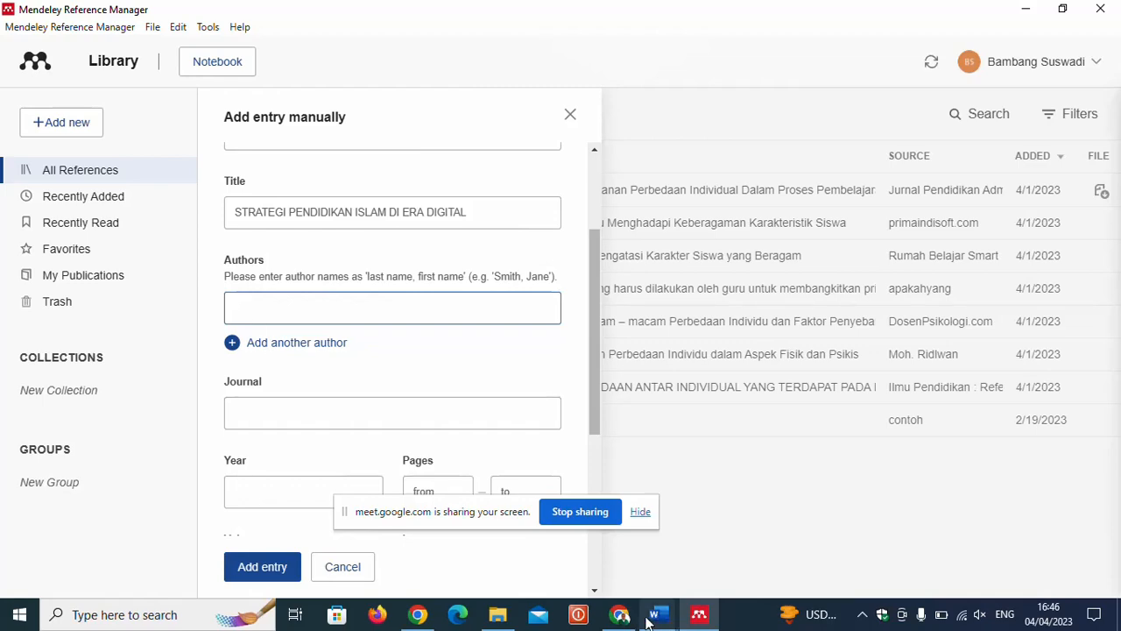
mouse_move(619, 617)
mouse_move(620, 547)
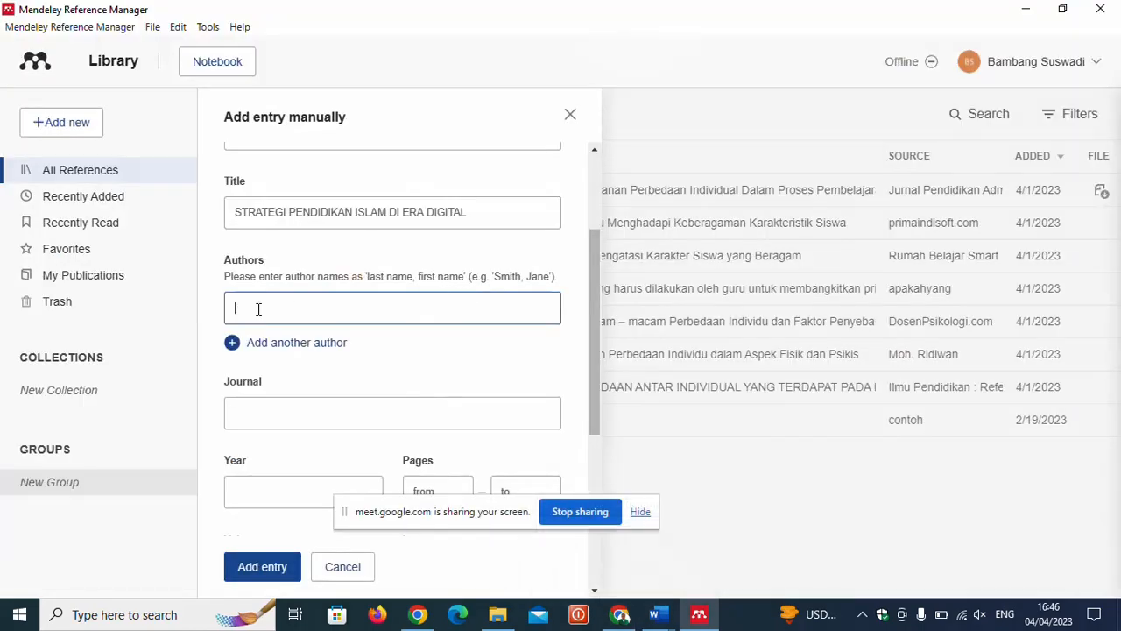
type("N")
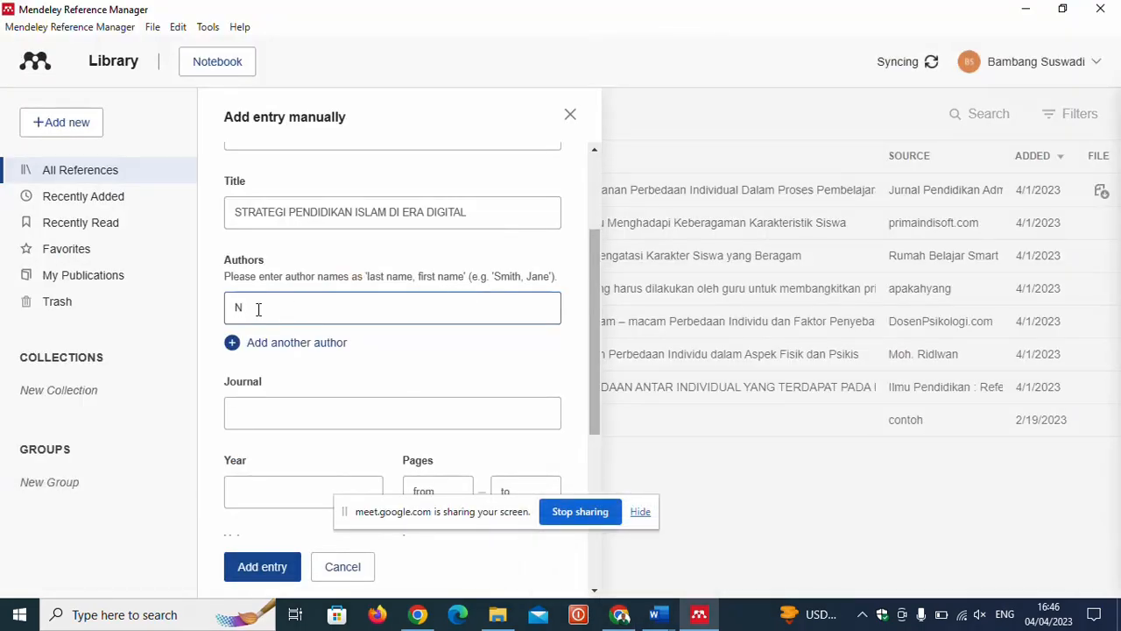
type("URYADIN NURYA")
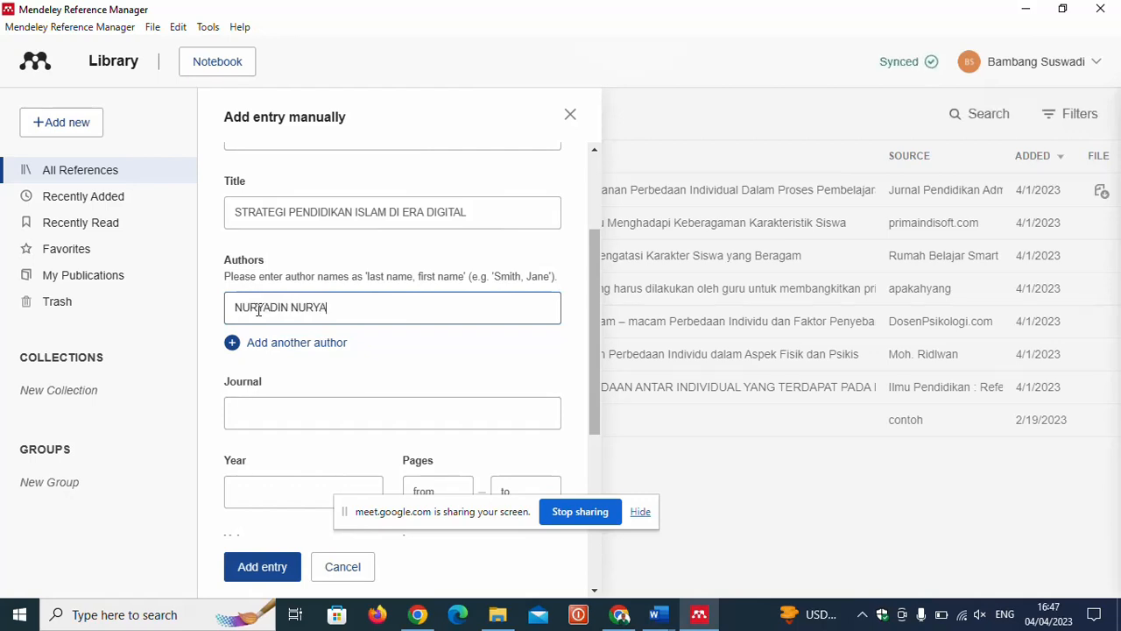
type("DIN")
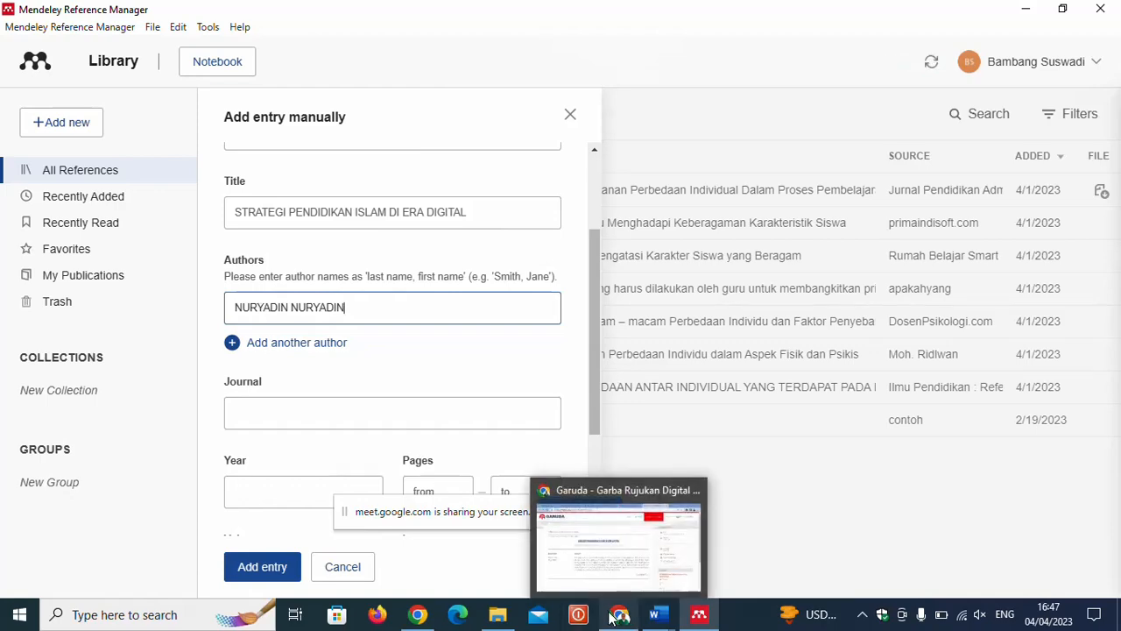
- Add blank additional author fields to the Mendeley entry and remove them again, keeping the single author
left_click(613, 550)
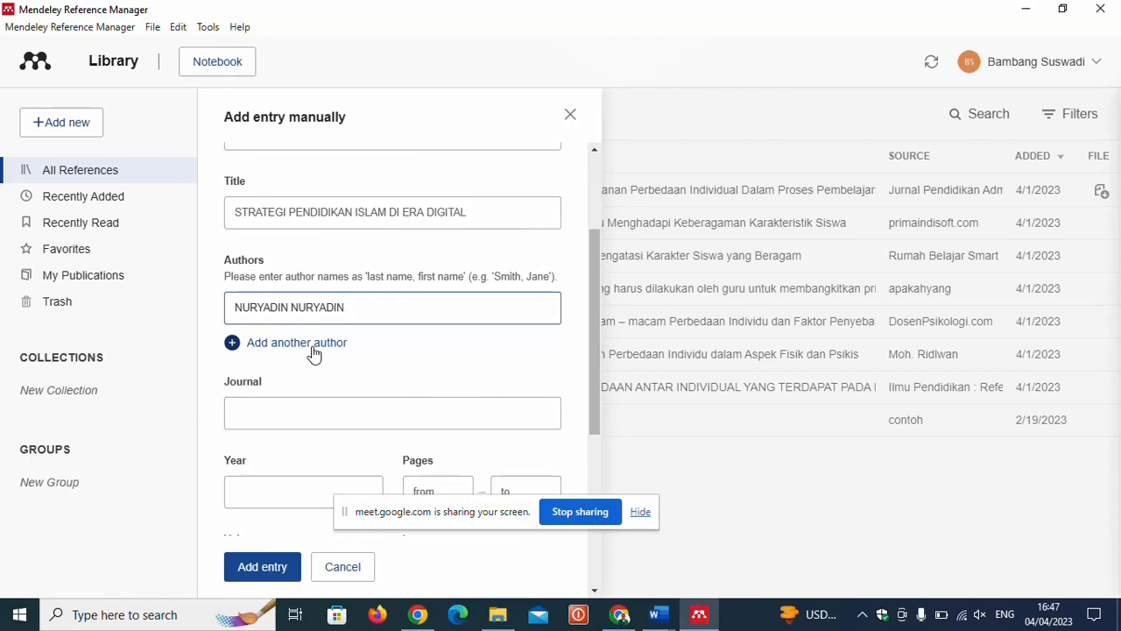
left_click(314, 349)
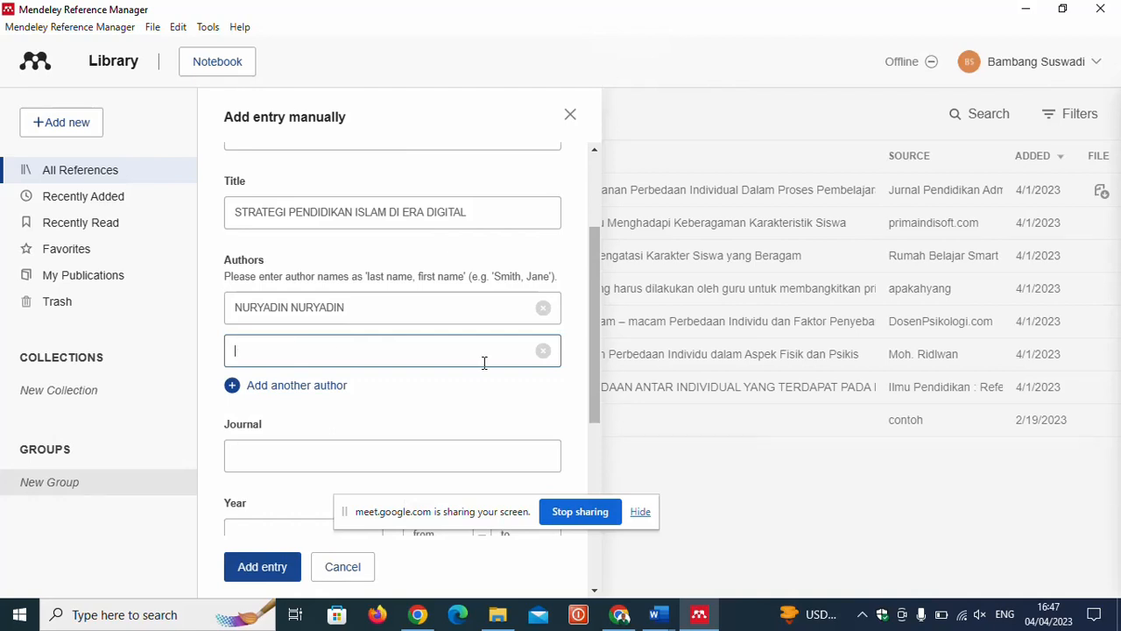
left_click(543, 351)
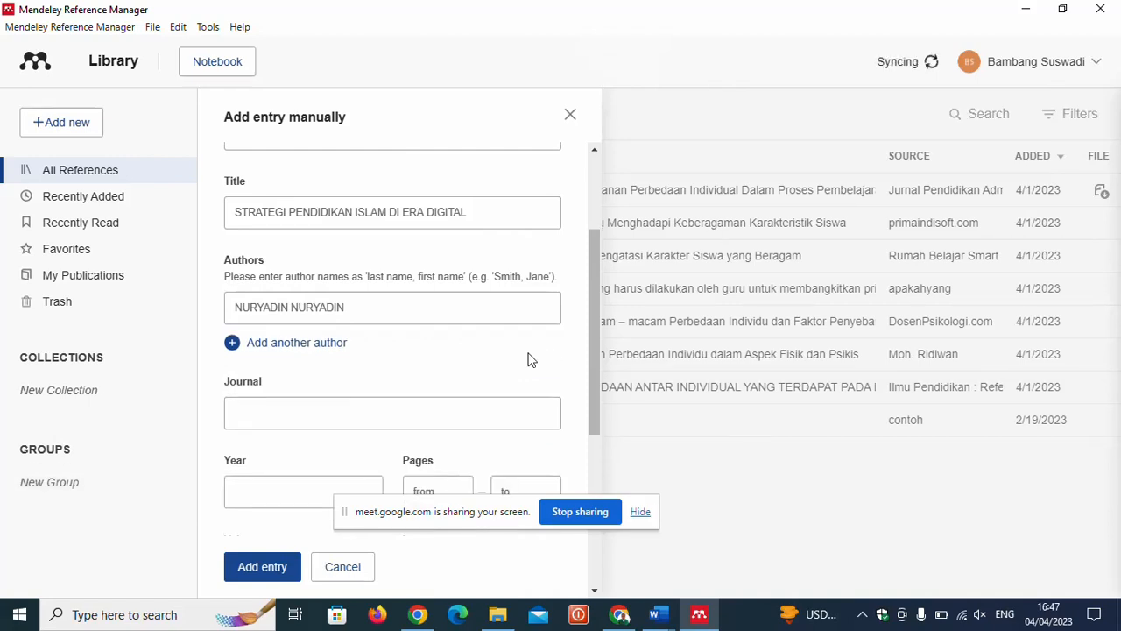
left_click(298, 345)
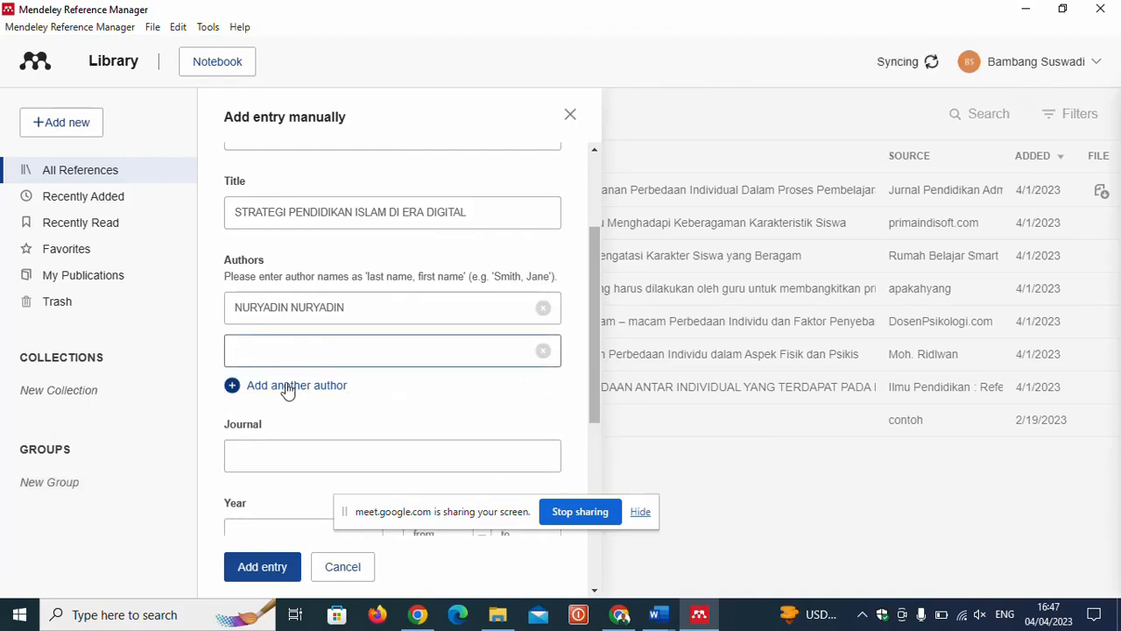
left_click(289, 385)
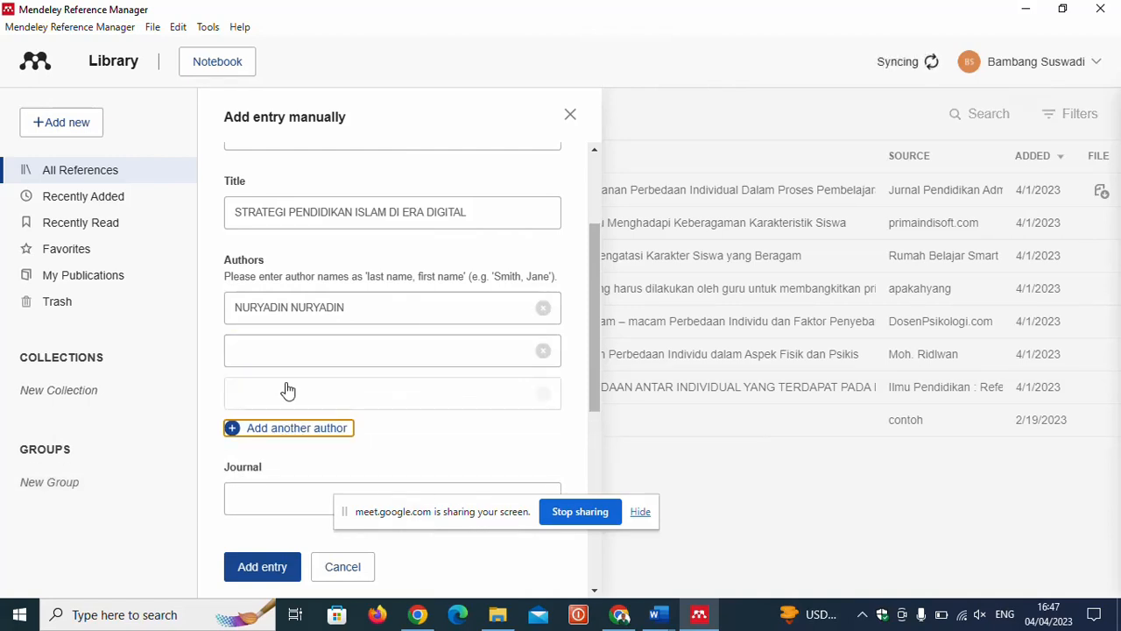
left_click(543, 393)
left_click(543, 350)
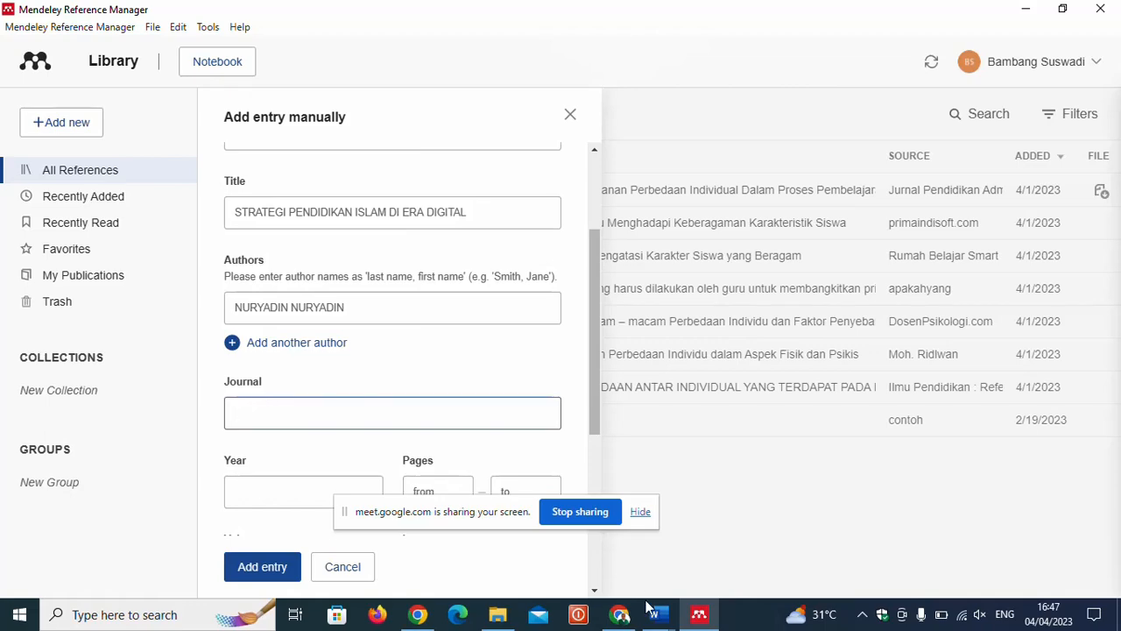
- Copy the journal name "FITRAH:Jurnal Kajian Ilmu-ilmu Keislaman" from the Garuda page in Chrome into the Mendeley entry's Journal field
mouse_move(619, 613)
left_click(614, 568)
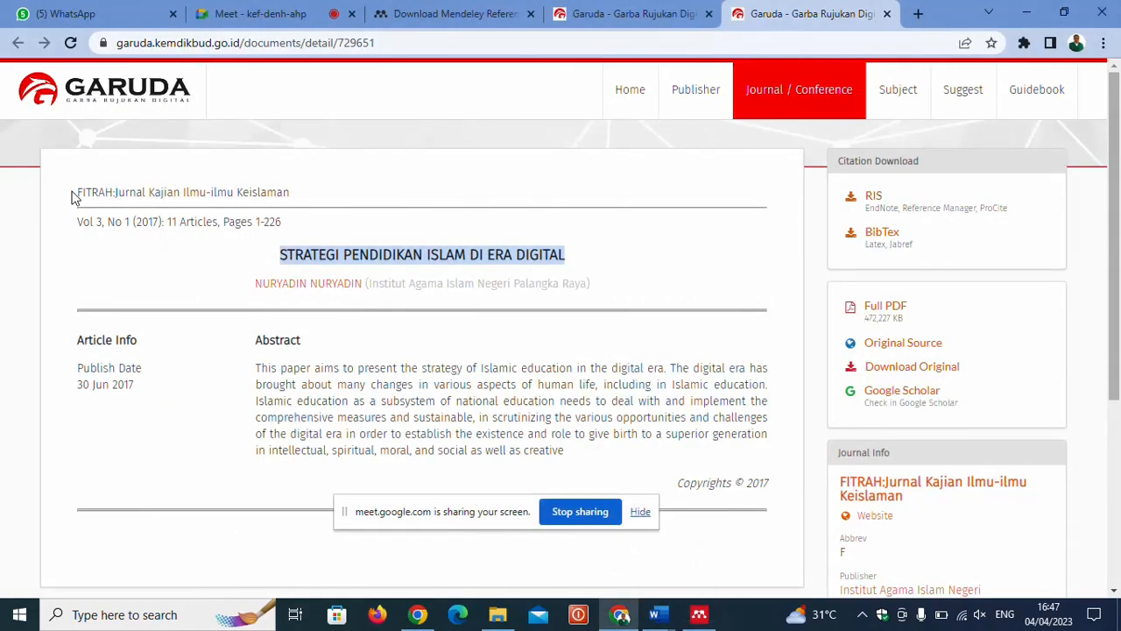
left_click_drag(78, 194, 300, 194)
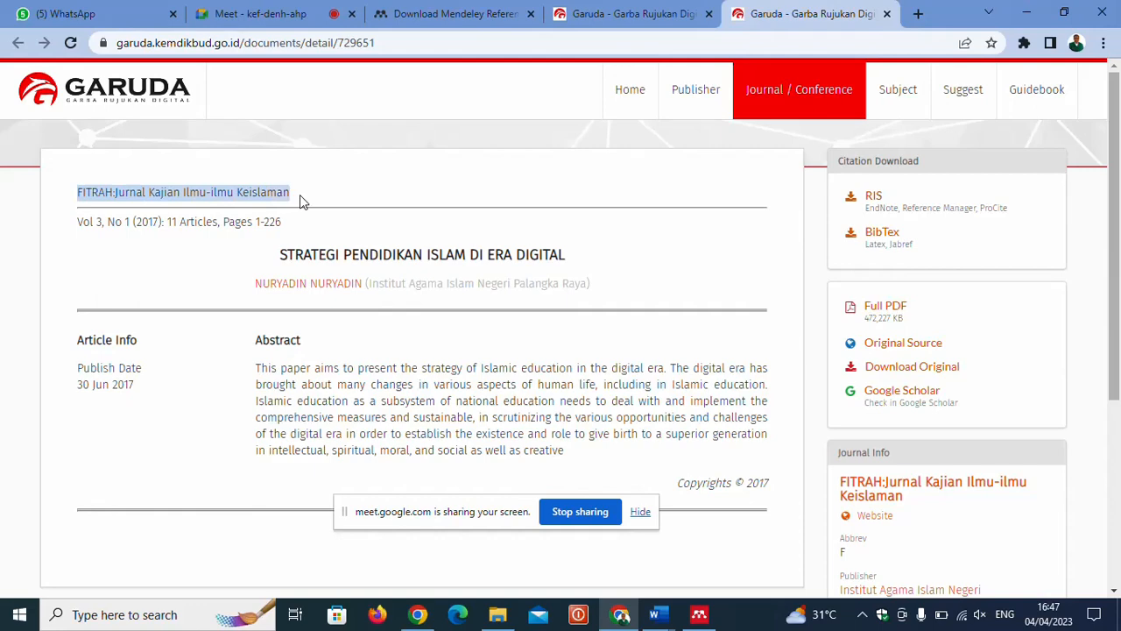
right_click(277, 194)
left_click(313, 207)
left_click(699, 615)
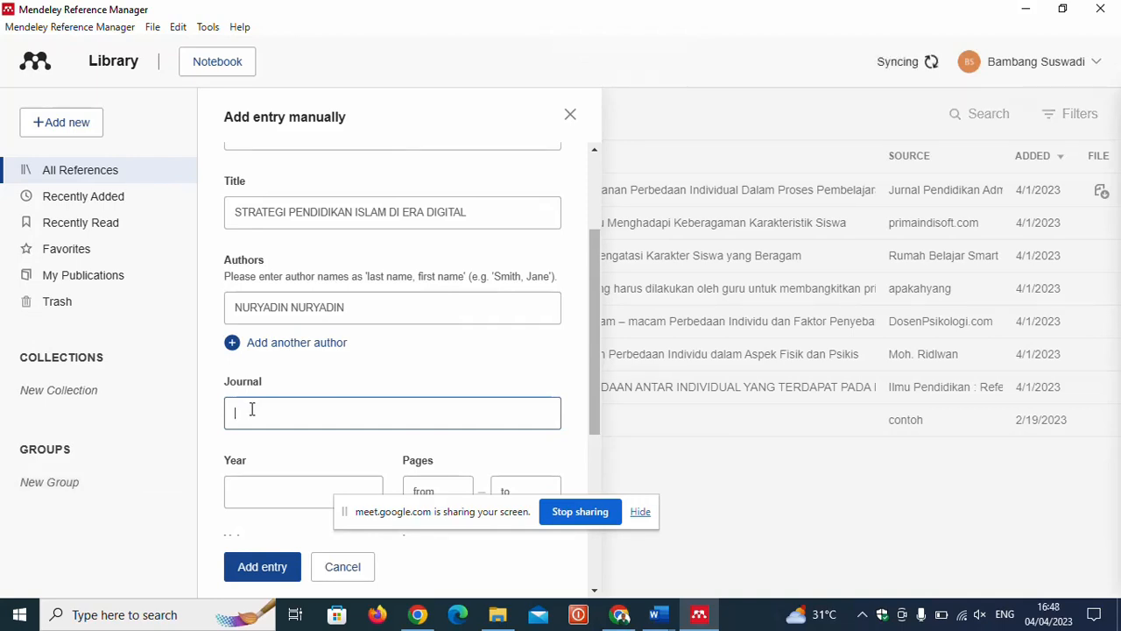
key("ctrl+v")
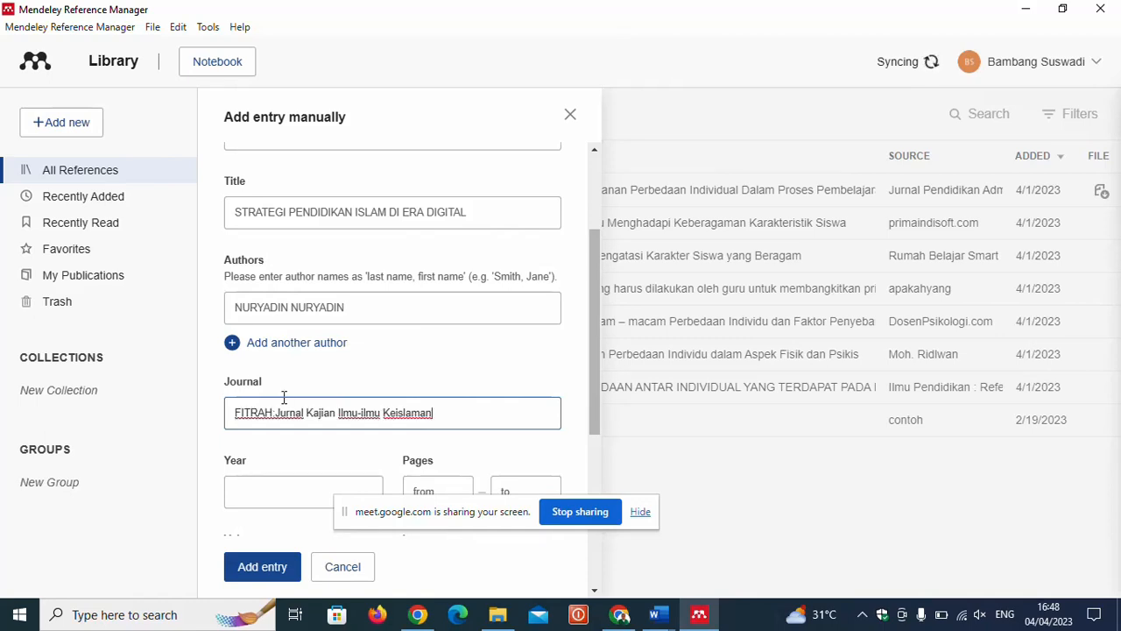
- Check the publication details on the Garuda page in Chrome and set the Mendeley entry's year to 2017, volume to 3 and issue to 1
scroll(284, 397, "down", 2)
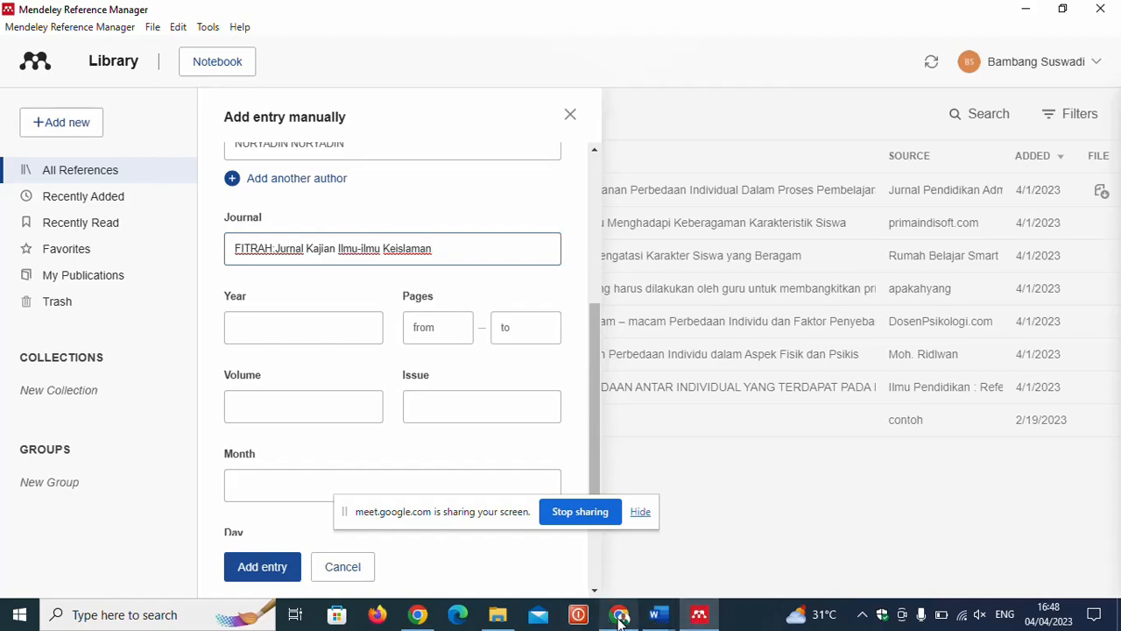
mouse_move(631, 622)
left_click(620, 561)
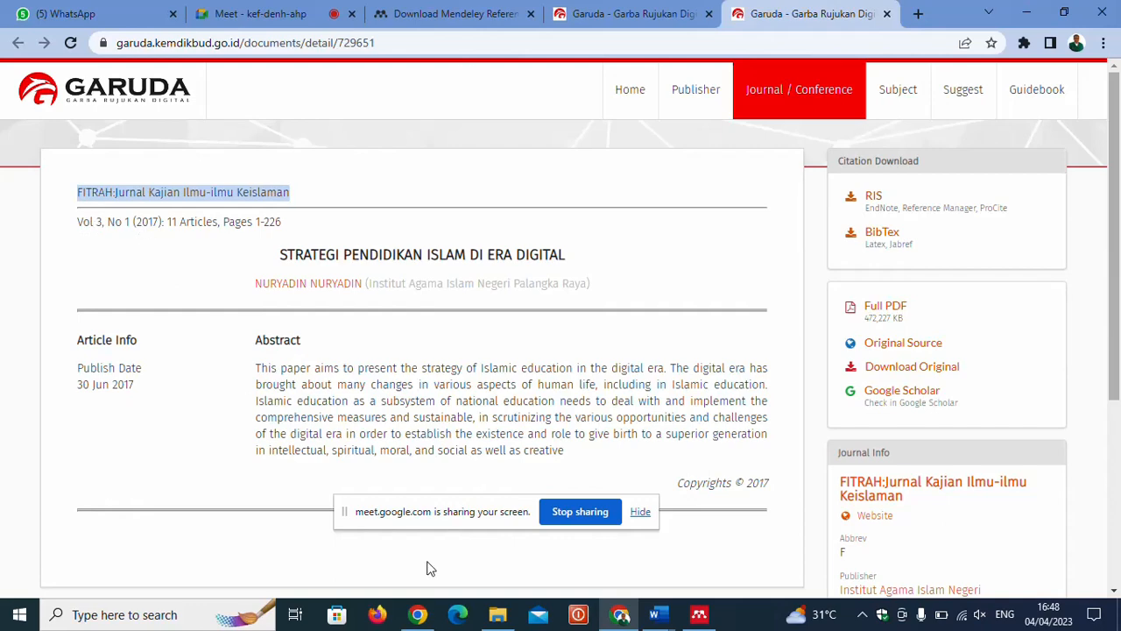
left_click(701, 617)
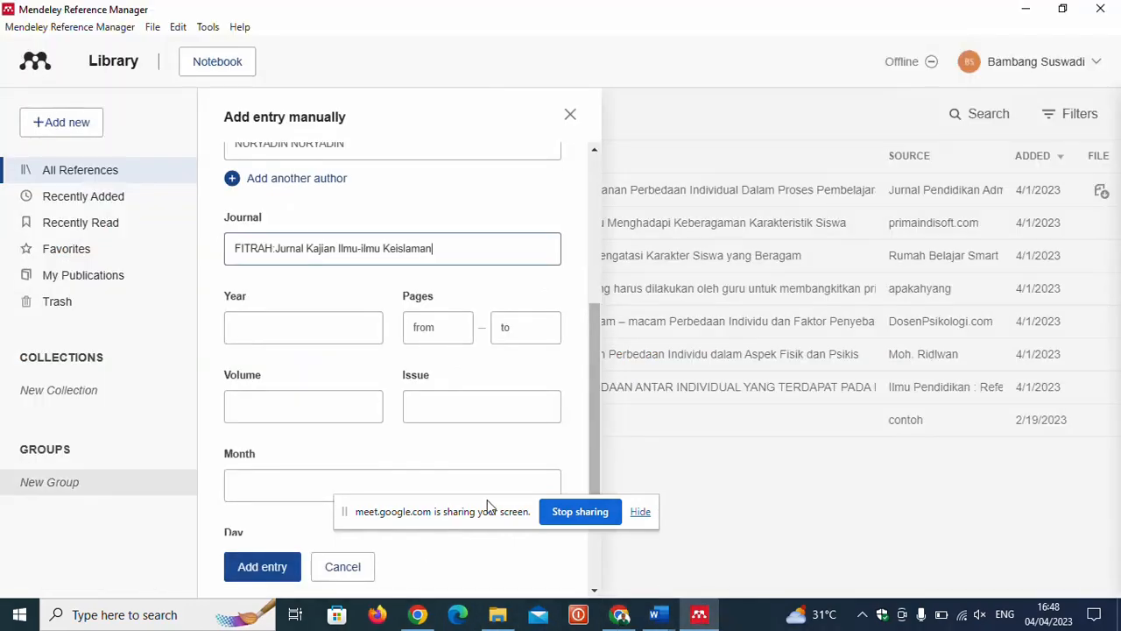
left_click(252, 331)
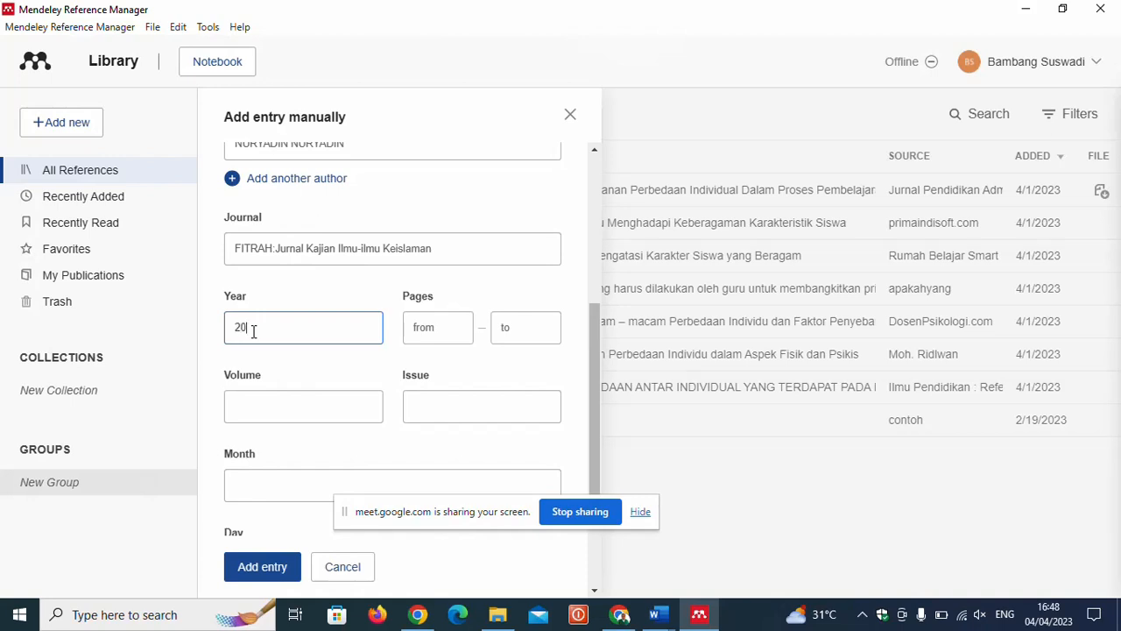
type("2017")
left_click(243, 407)
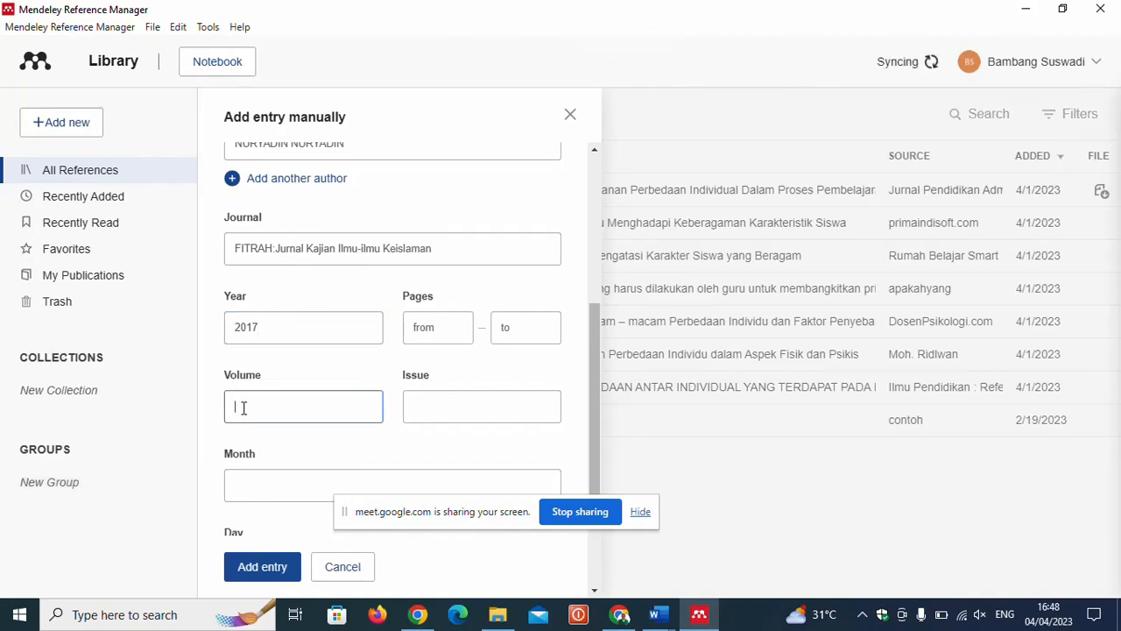
type("1")
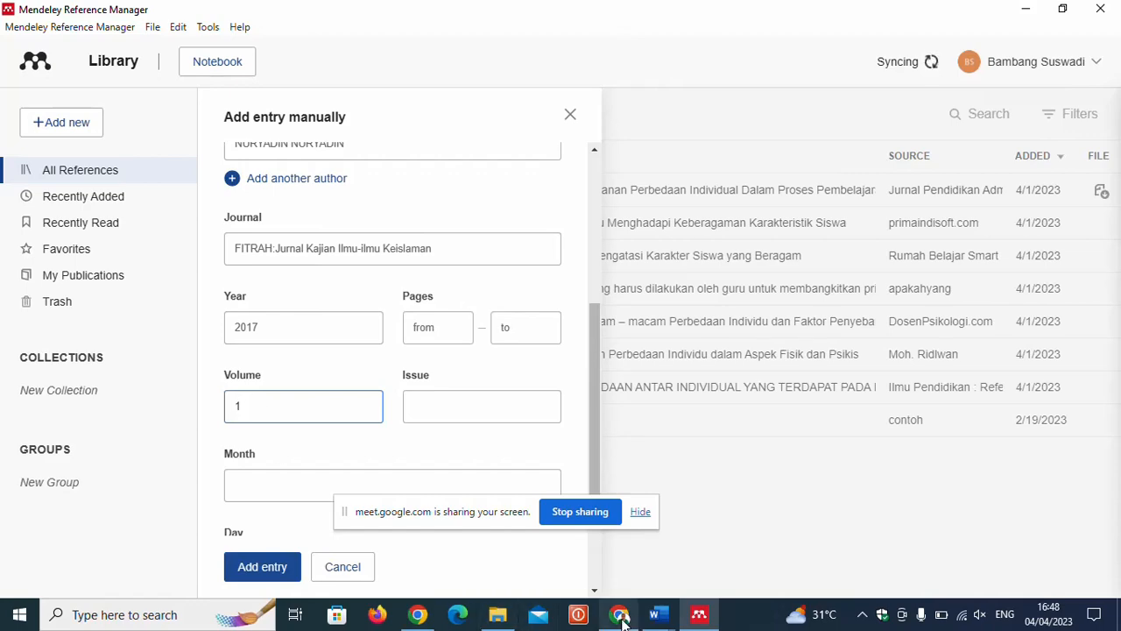
mouse_move(621, 618)
mouse_move(622, 568)
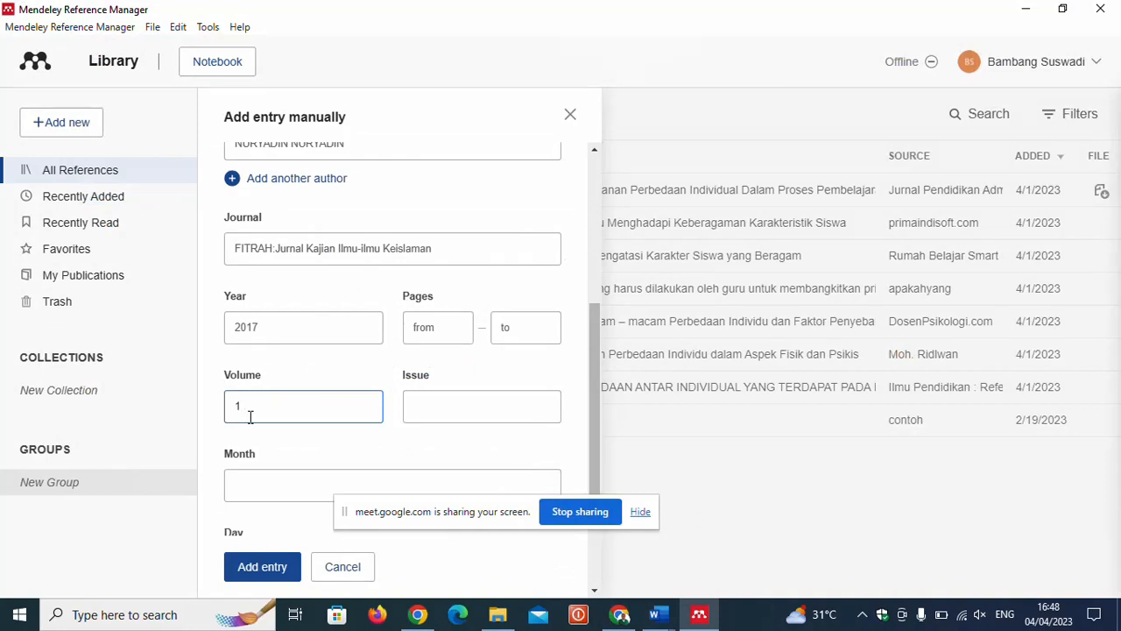
left_click(437, 409)
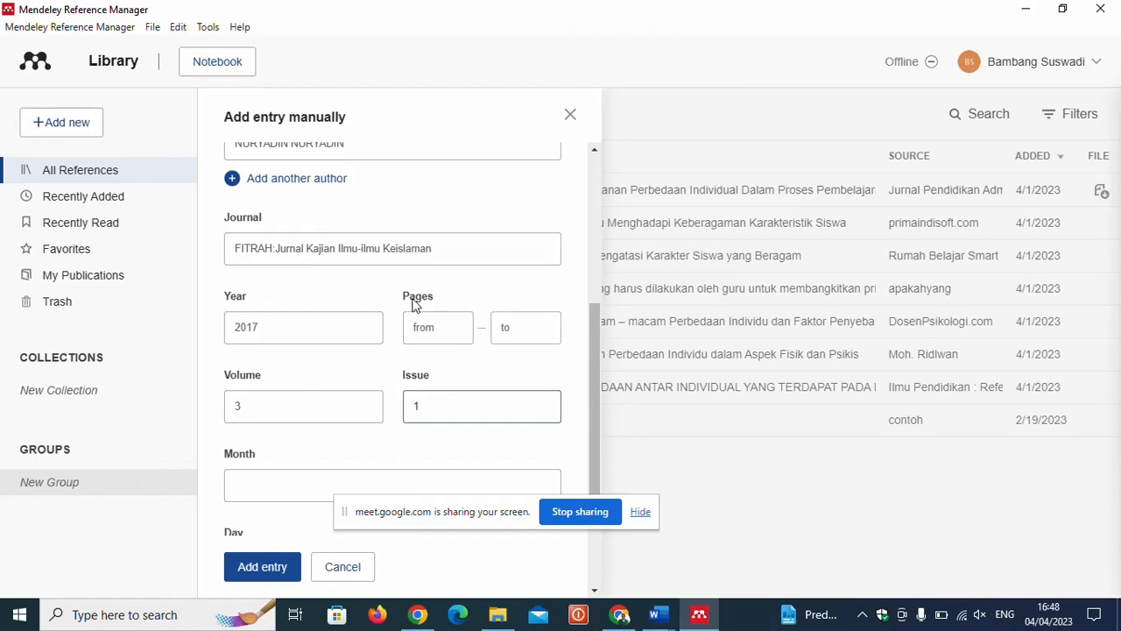
- Check the page range on the Garuda page in Chrome and set the Mendeley entry's pages from 1 to 226
mouse_move(620, 613)
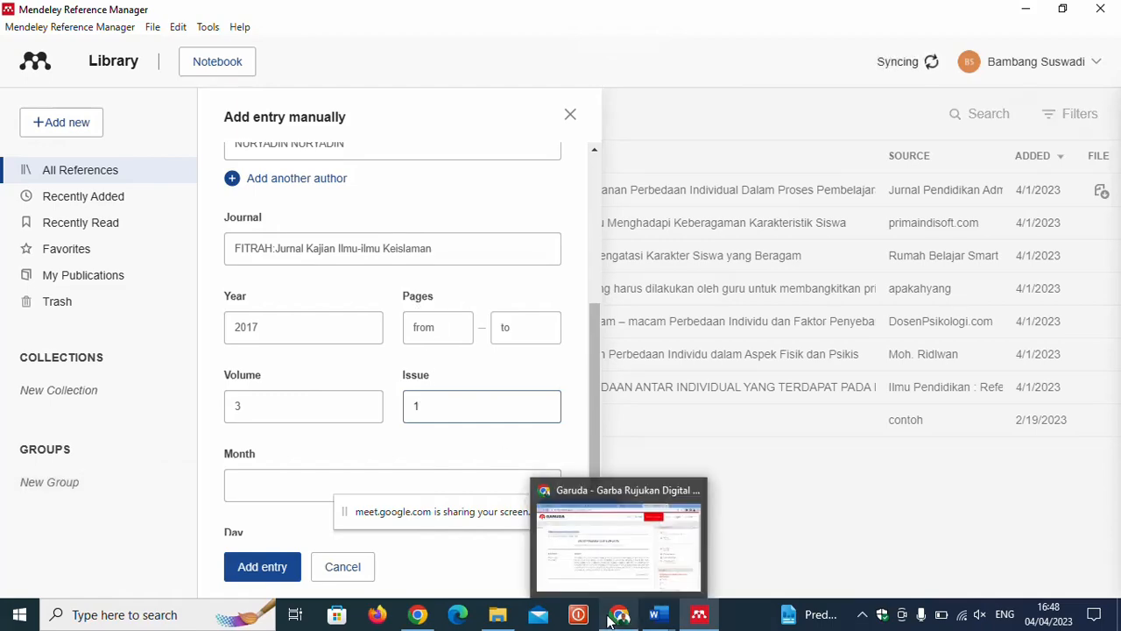
mouse_move(622, 564)
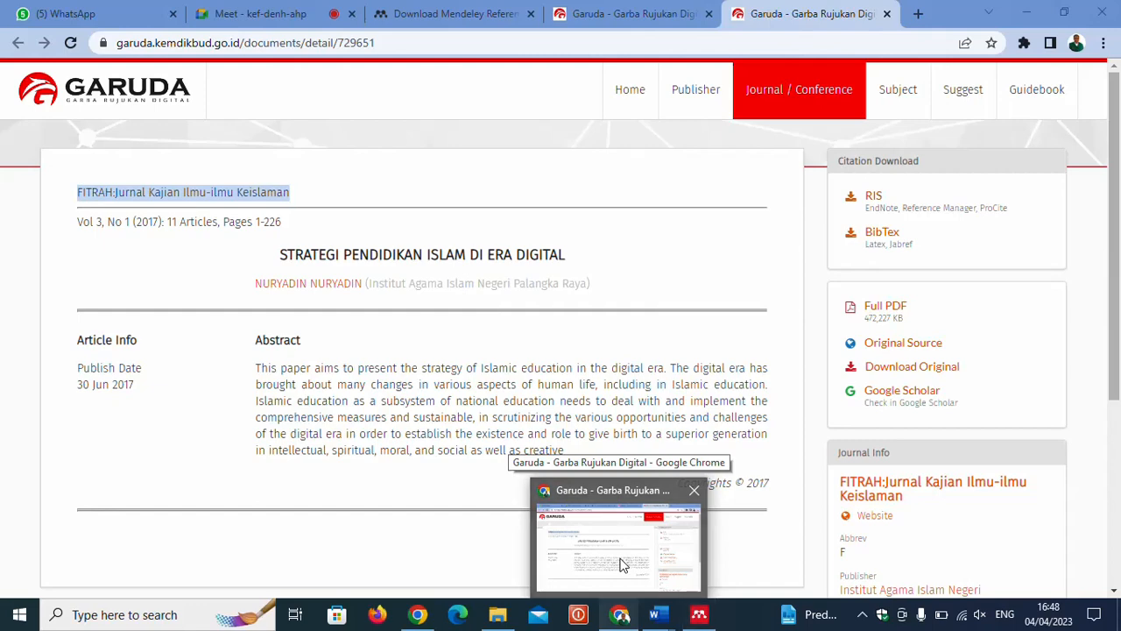
left_click(622, 565)
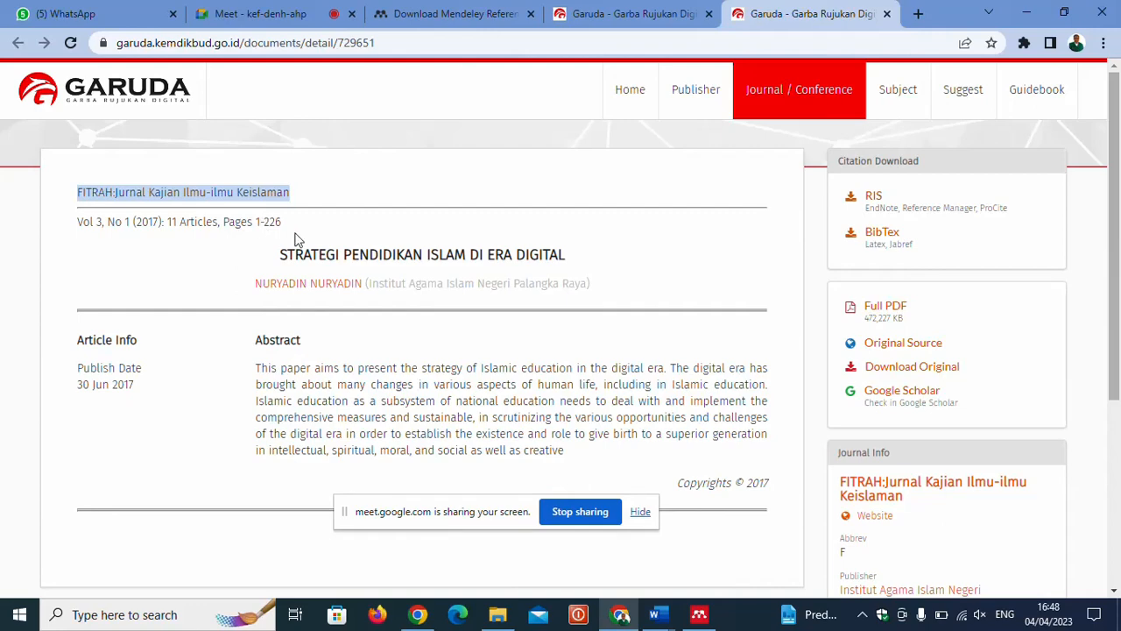
left_click(698, 617)
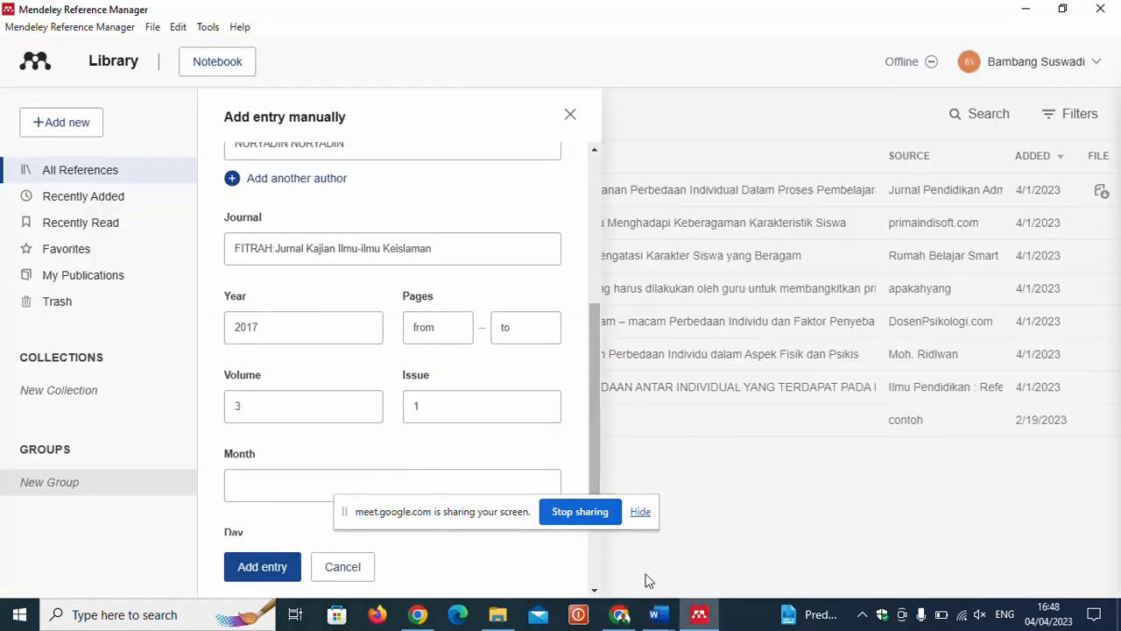
left_click(423, 326)
type("1")
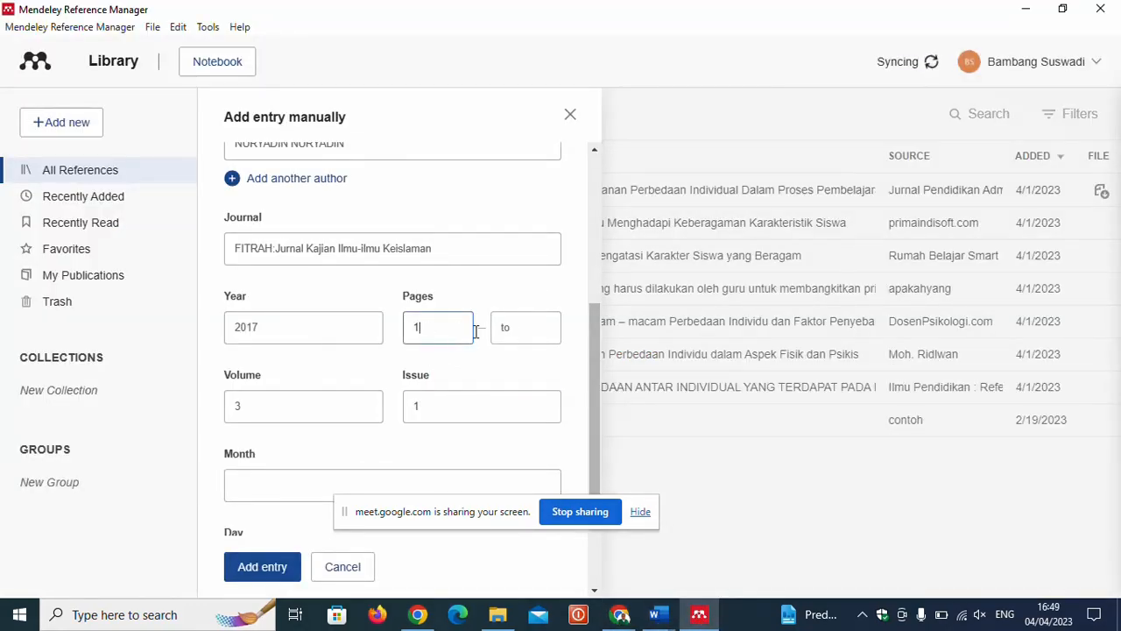
left_click(519, 331)
type("2")
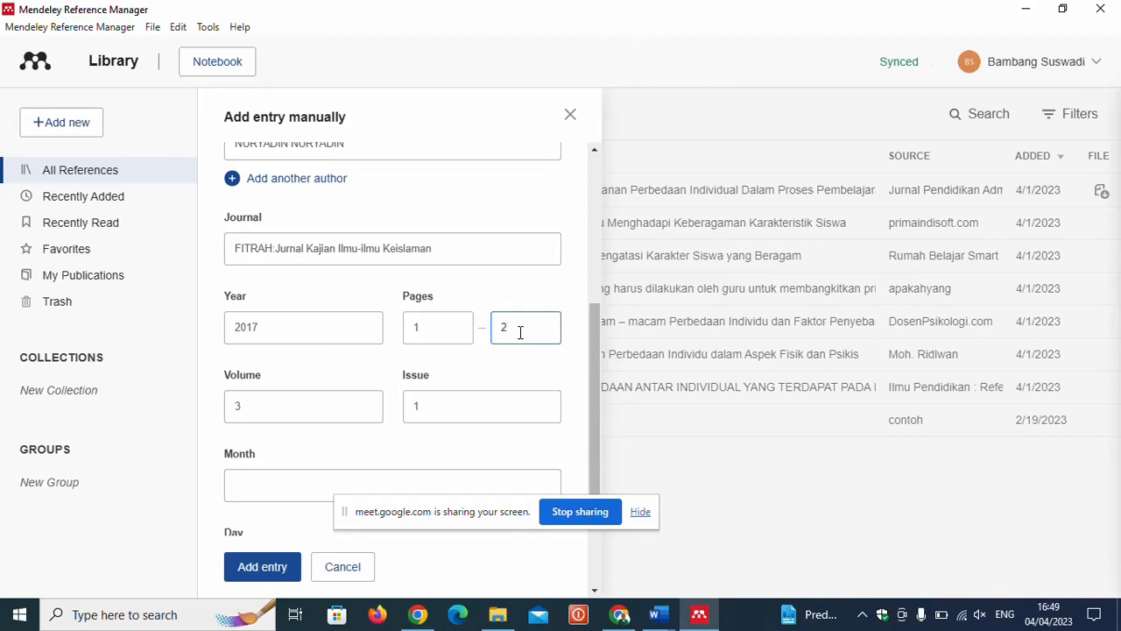
type("26")
- Check the publish date on the Garuda page in Chrome and set the Mendeley entry's month to 6 and day to 30
mouse_move(618, 583)
scroll(482, 325, "down", 3)
left_click(324, 324)
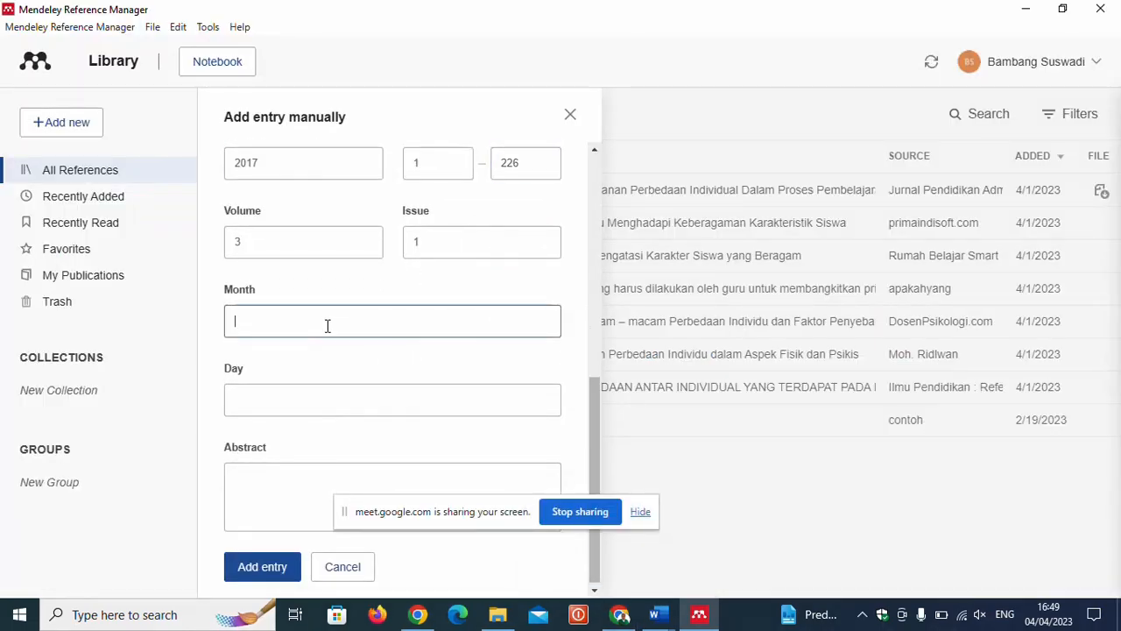
mouse_move(615, 613)
mouse_move(615, 557)
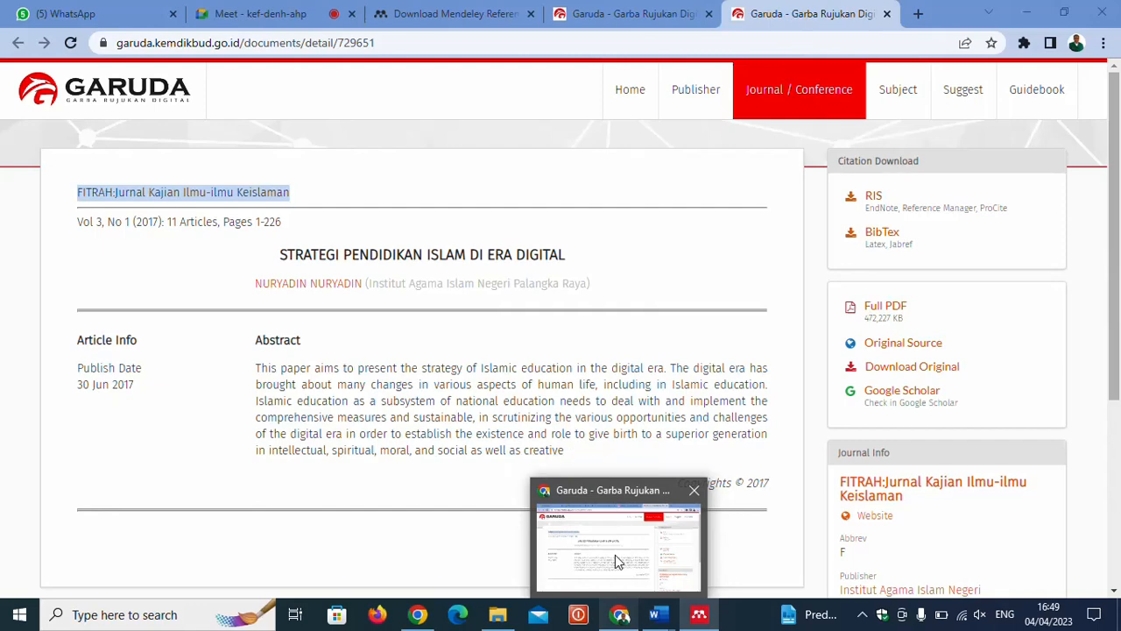
mouse_move(699, 614)
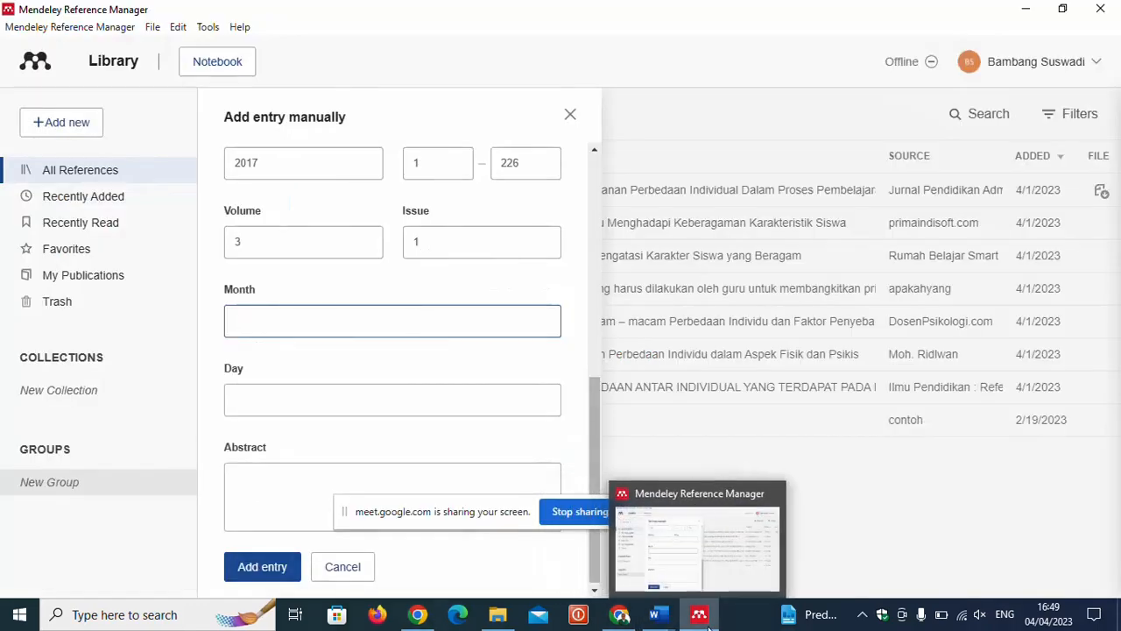
left_click(700, 563)
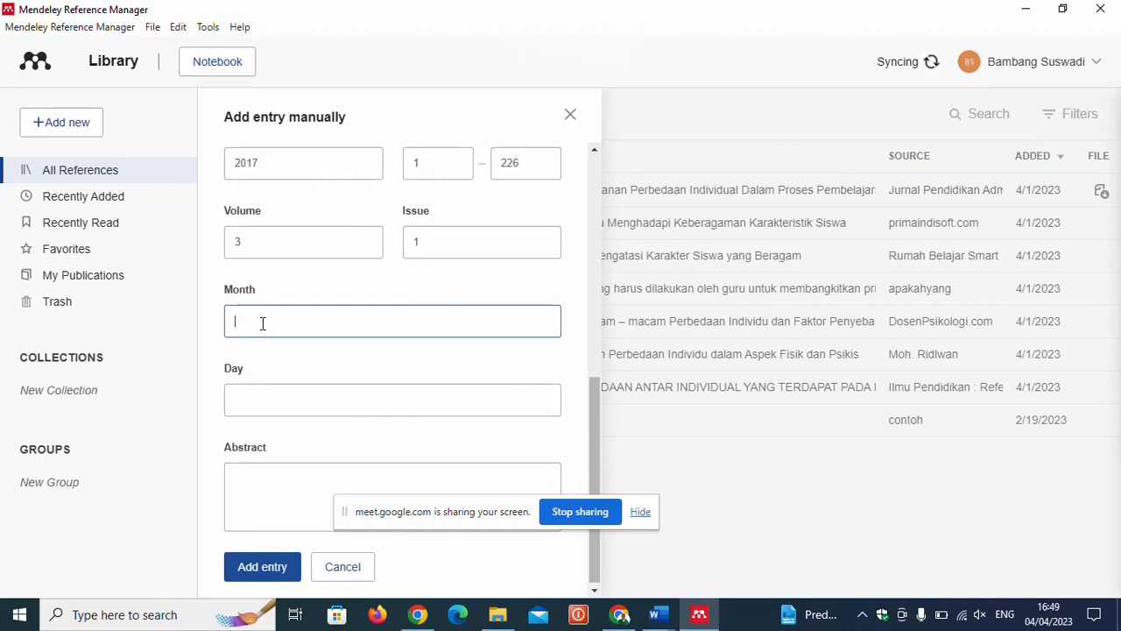
type("6")
left_click(255, 401)
type("30")
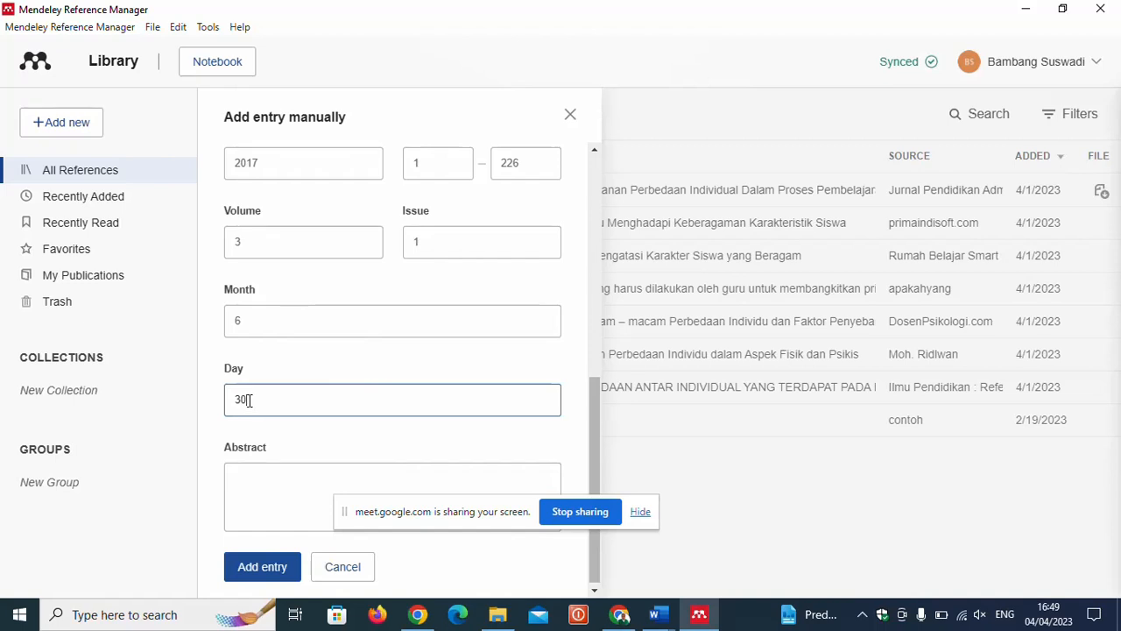
double_click(253, 401)
left_click(264, 320)
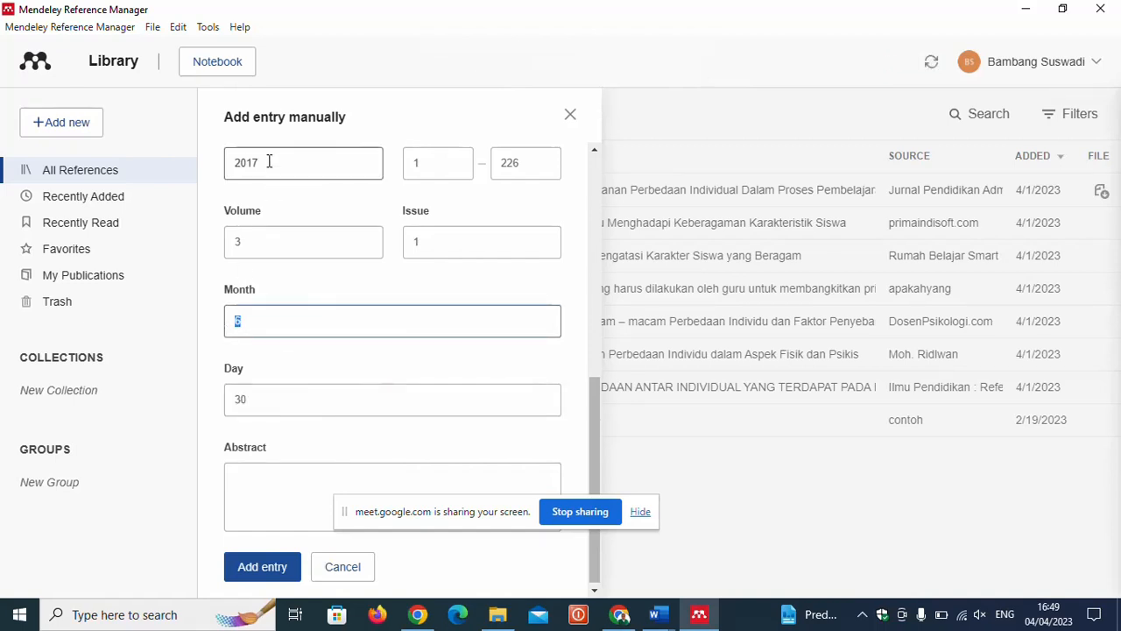
left_click_drag(271, 162, 210, 168)
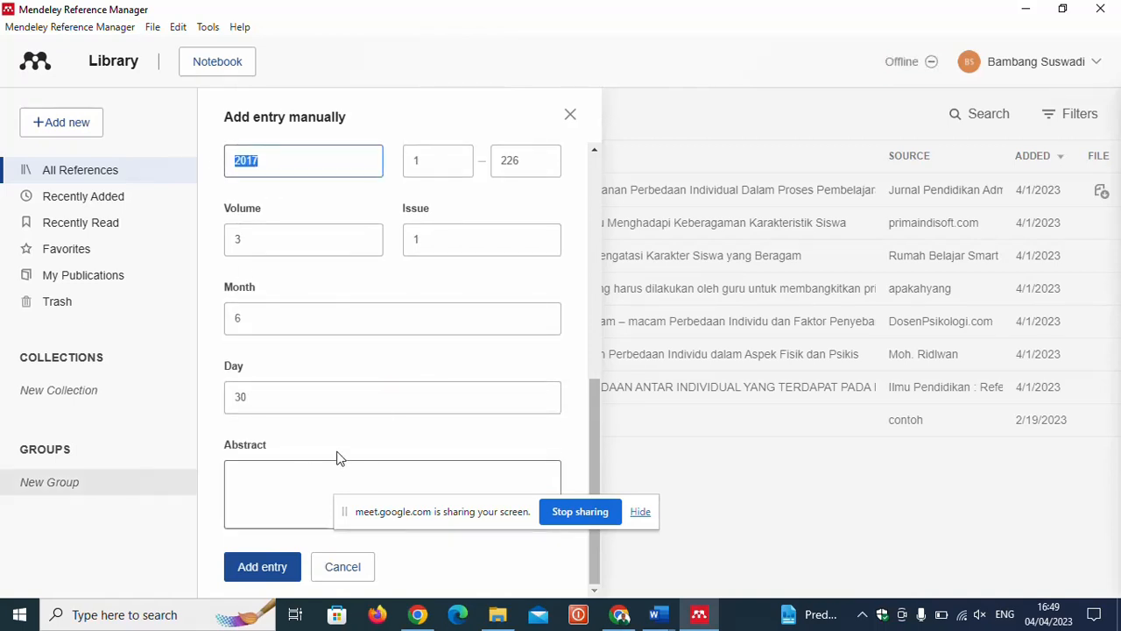
- Copy the article's abstract from the Garuda page in Chrome into the Mendeley entry's Abstract field
left_click(301, 474)
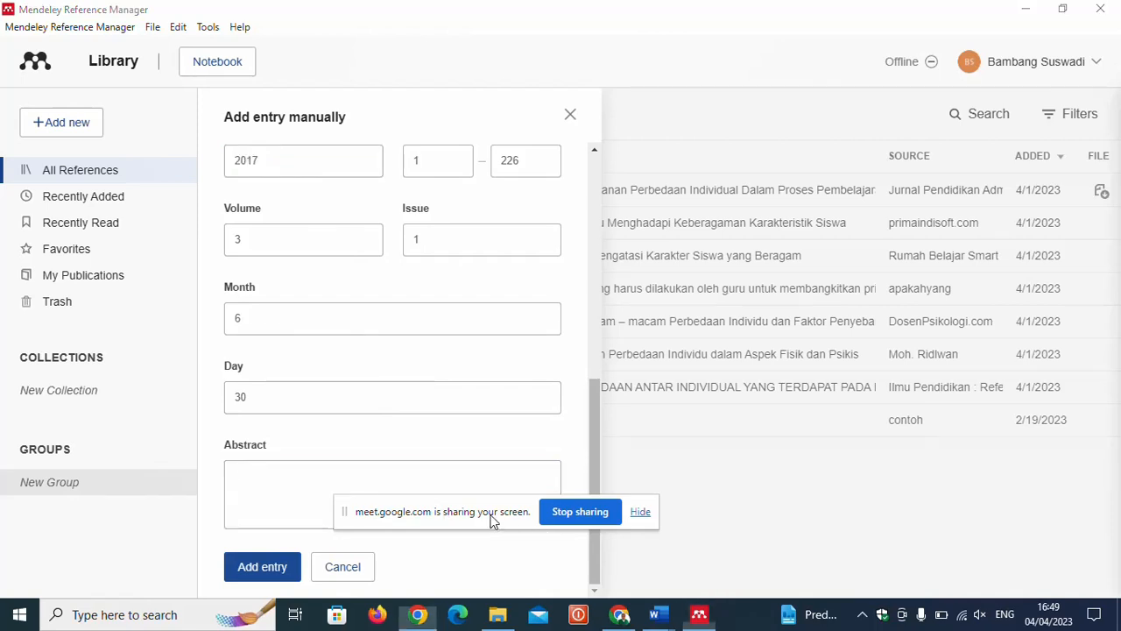
left_click_drag(491, 521, 800, 541)
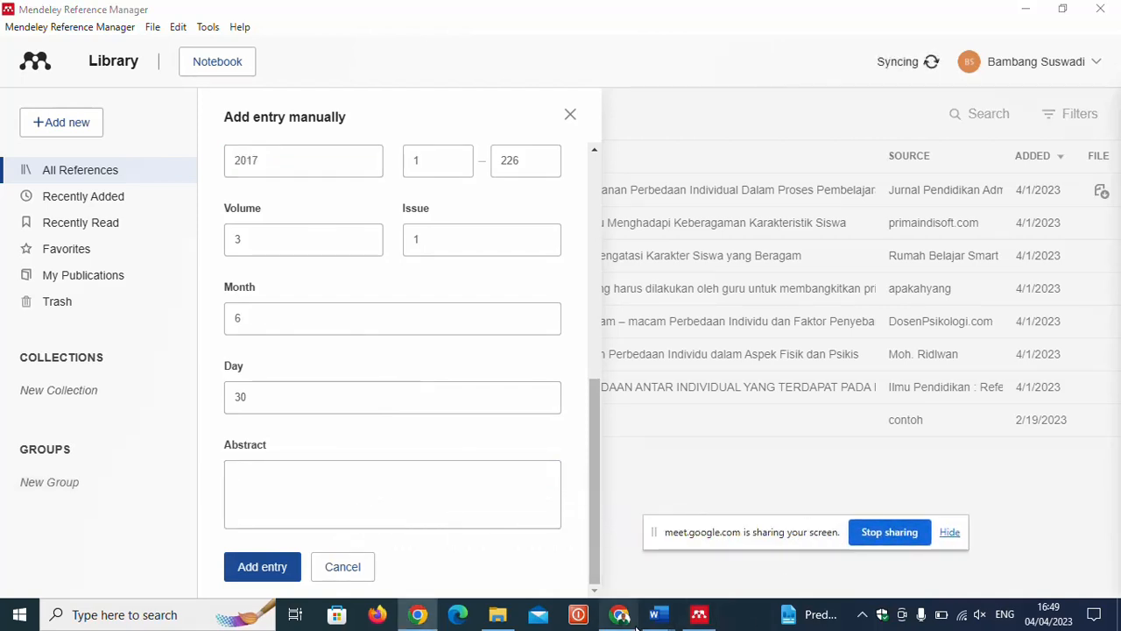
left_click(618, 611)
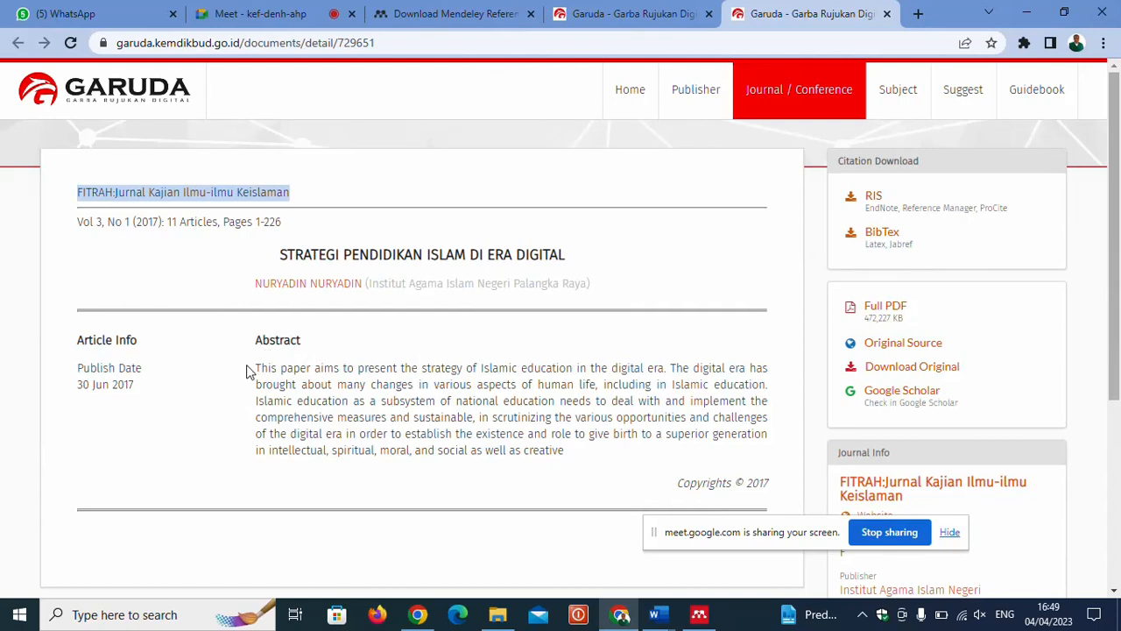
left_click_drag(258, 367, 575, 458)
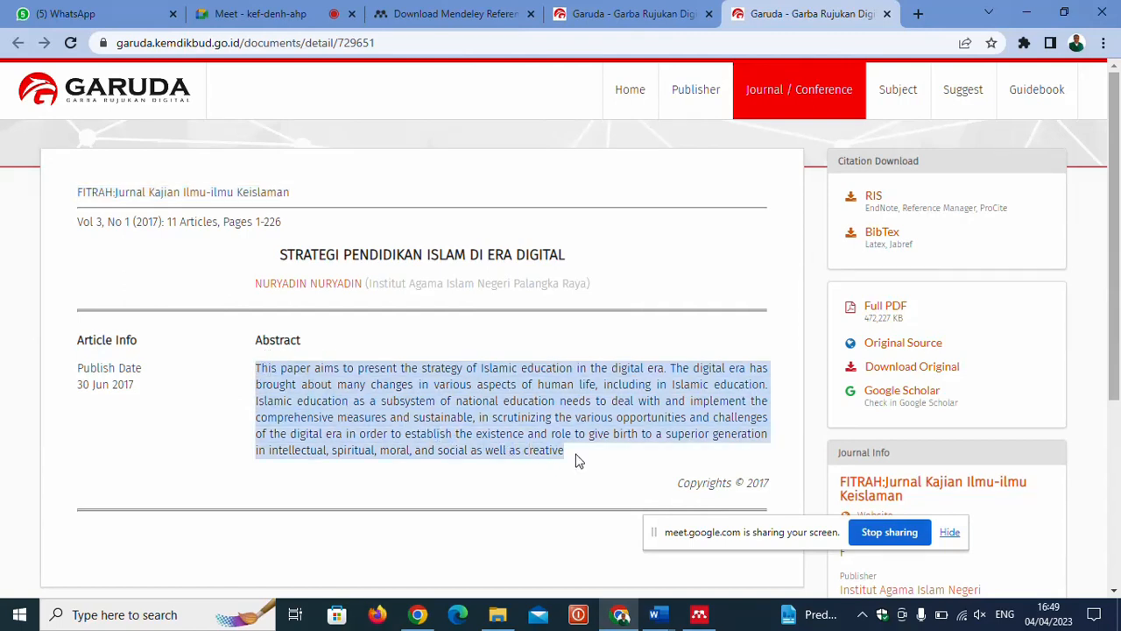
right_click(515, 417)
left_click(543, 428)
left_click(699, 614)
left_click(380, 486)
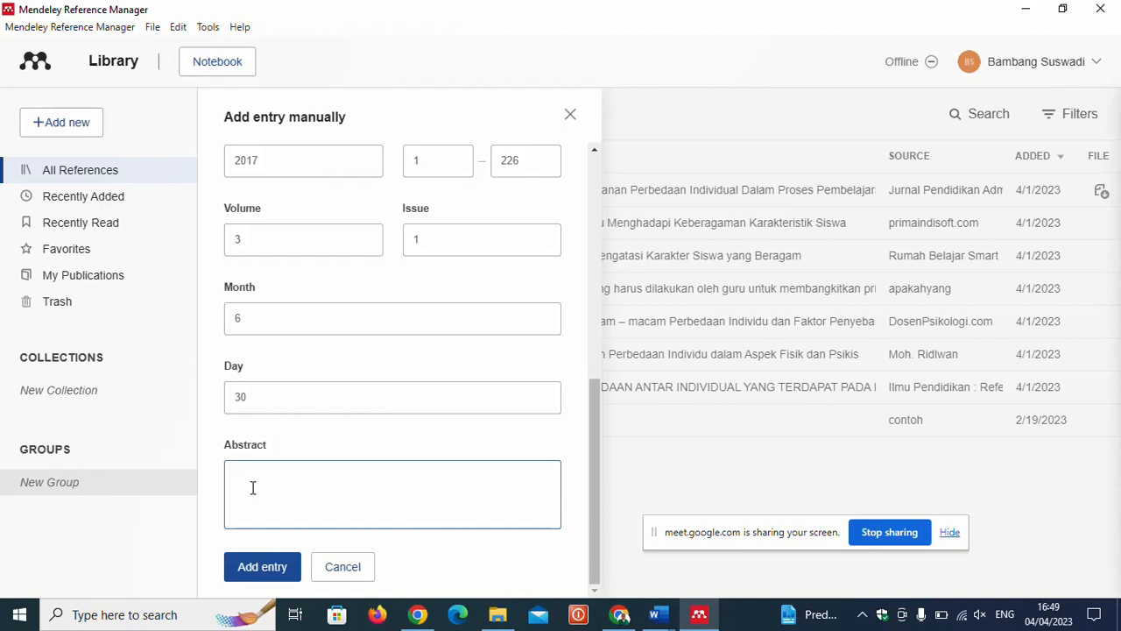
key("ctrl+v")
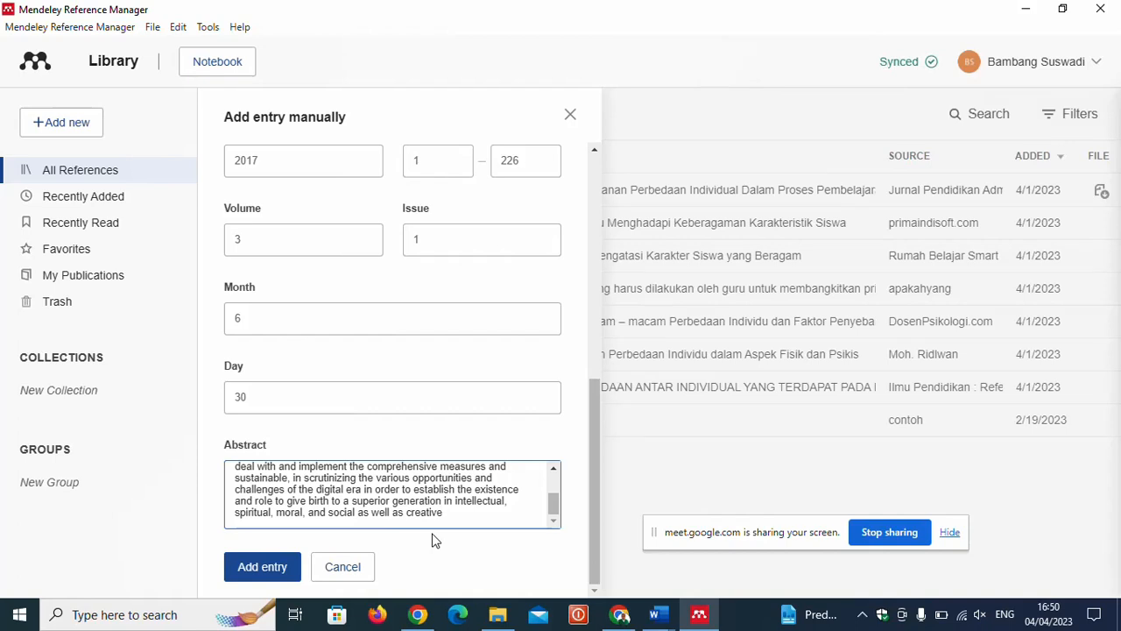
- Review the filled-in fields of the manual entry and add the journal article to the library
scroll(435, 540, "up", 2)
scroll(435, 541, "down", 2)
scroll(433, 476, "up", 10)
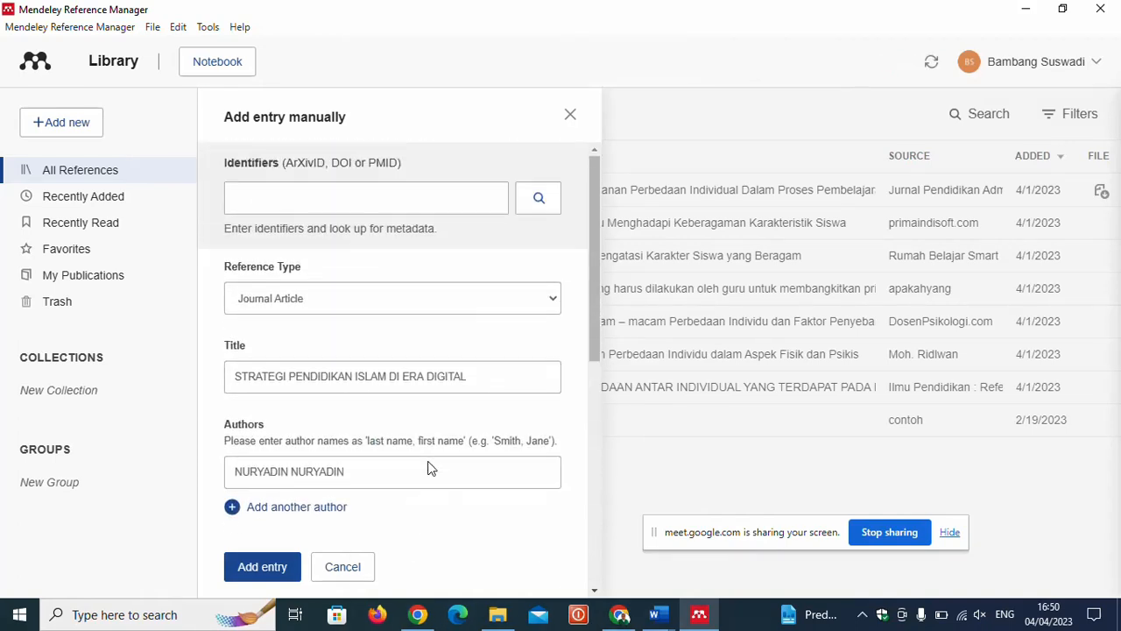
scroll(430, 464, "down", 10)
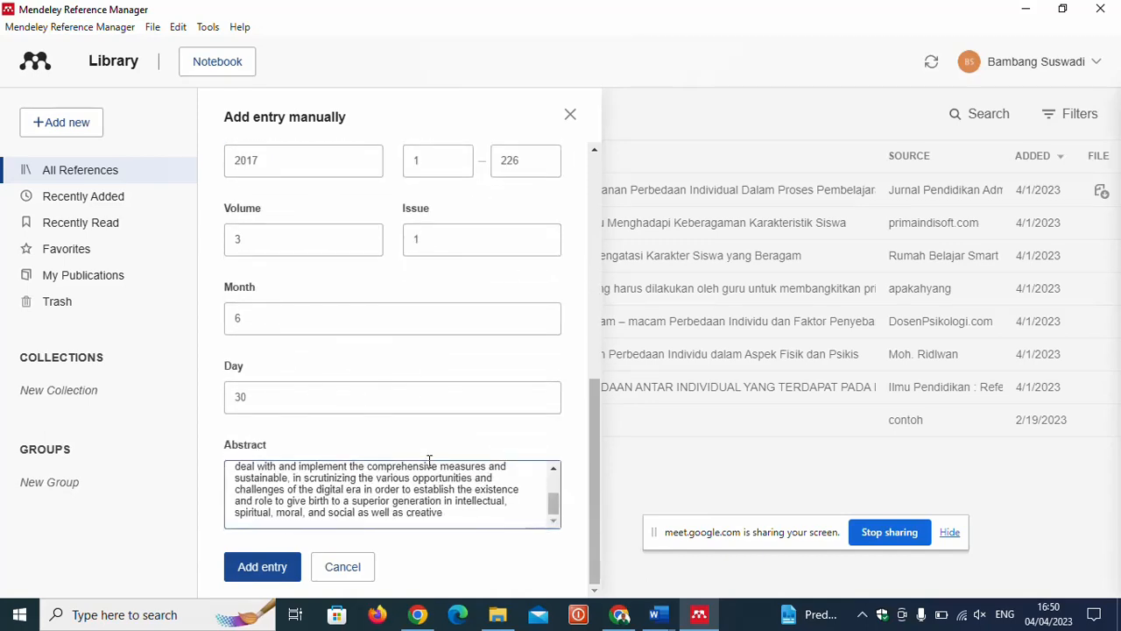
left_click(262, 566)
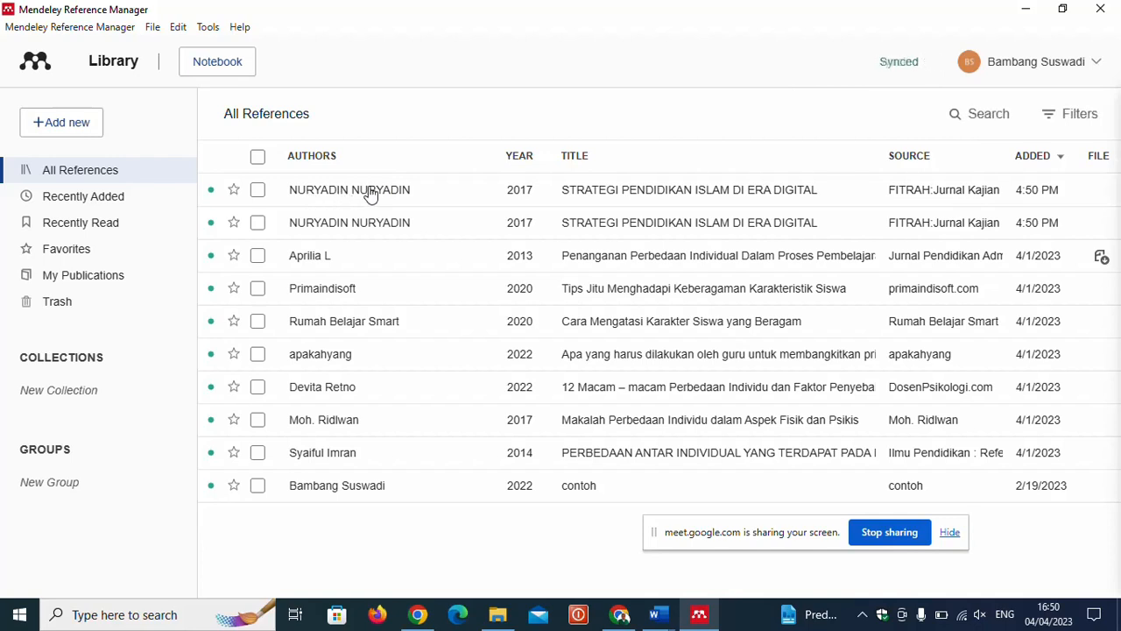
left_click(302, 158)
- Switch to Document1 in Word and open the Mendeley Cite add-in, retrying the connection to load its references
mouse_move(663, 619)
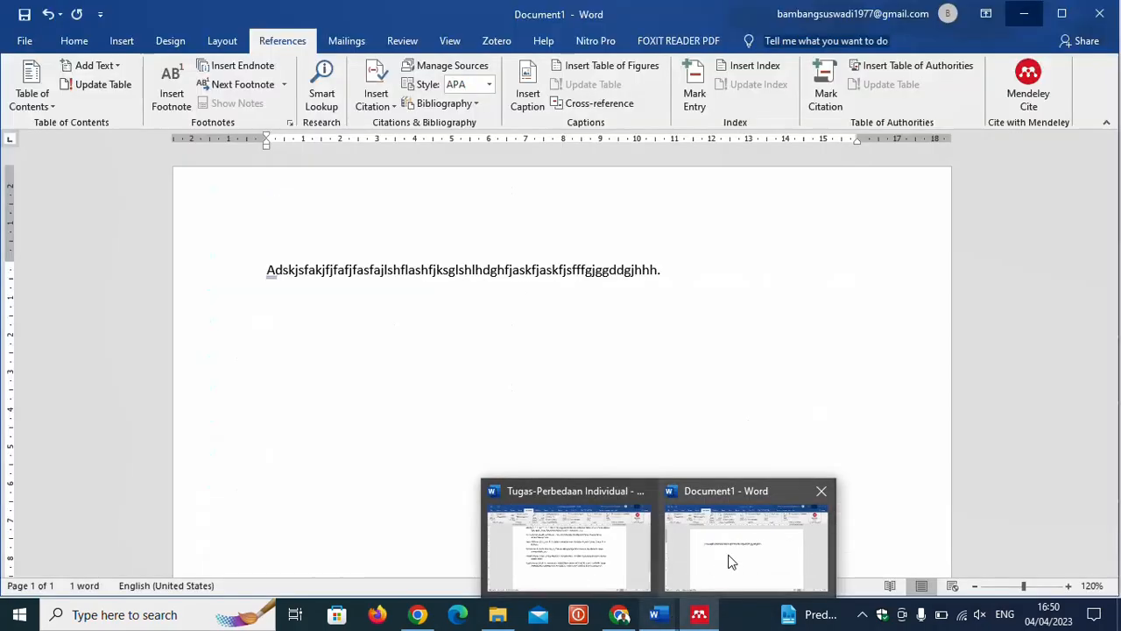
left_click(731, 562)
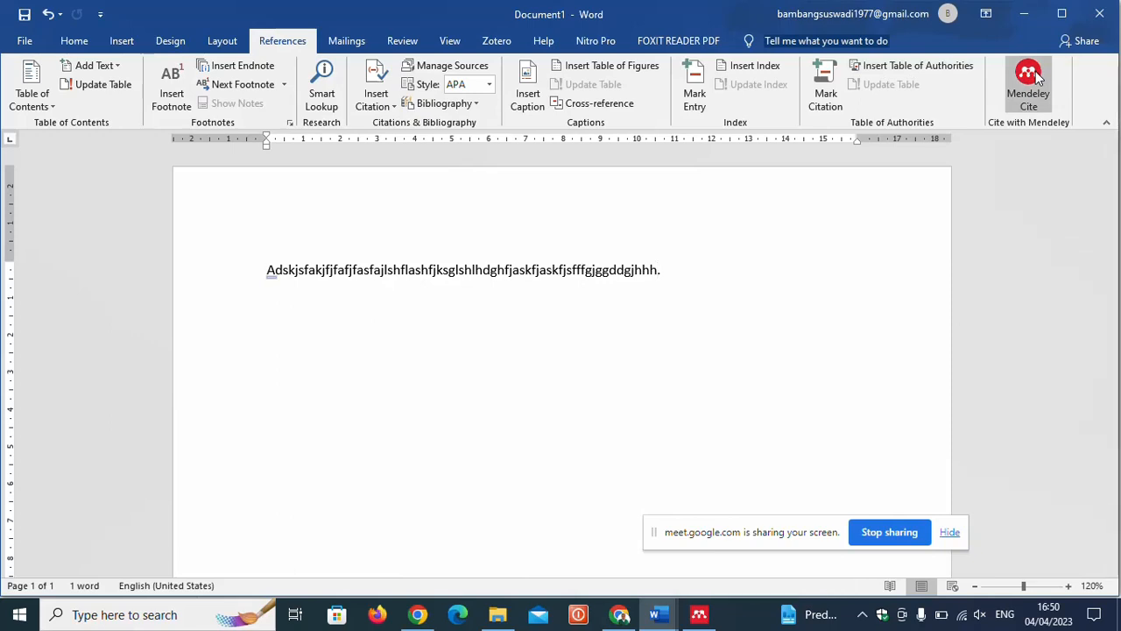
left_click(1034, 81)
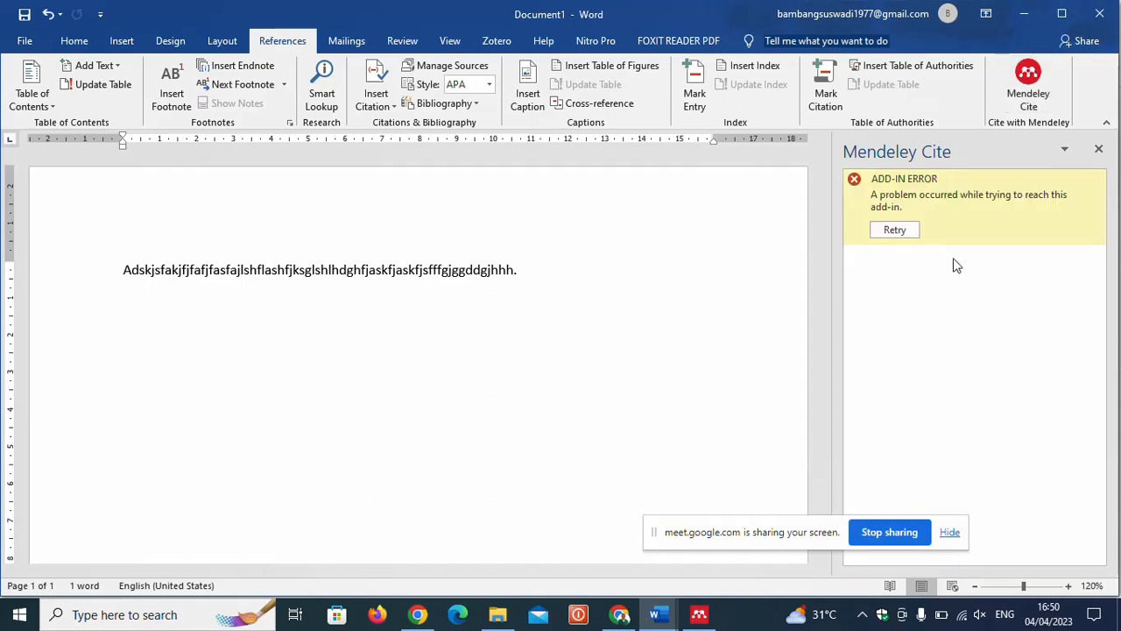
left_click(895, 230)
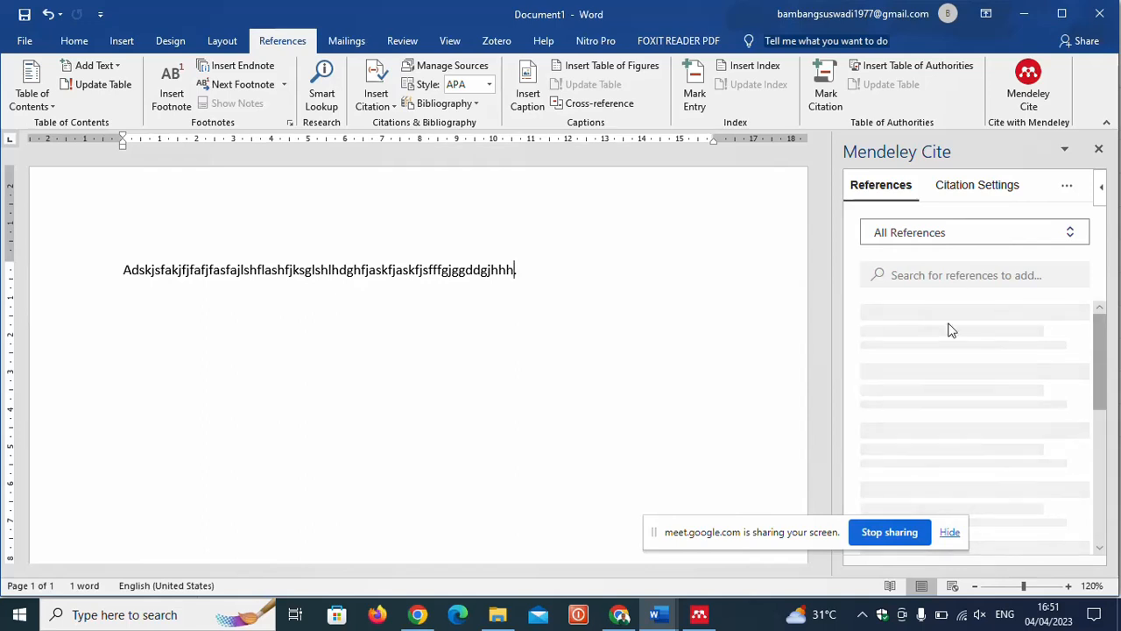
scroll(952, 330, "down", 1)
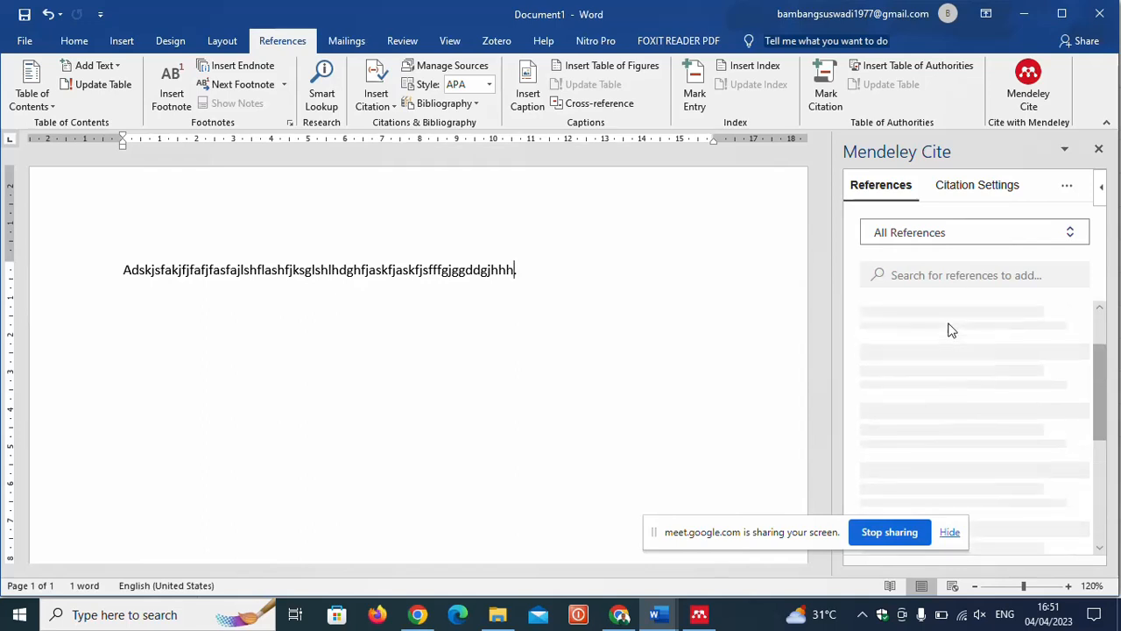
scroll(952, 330, "up", 1)
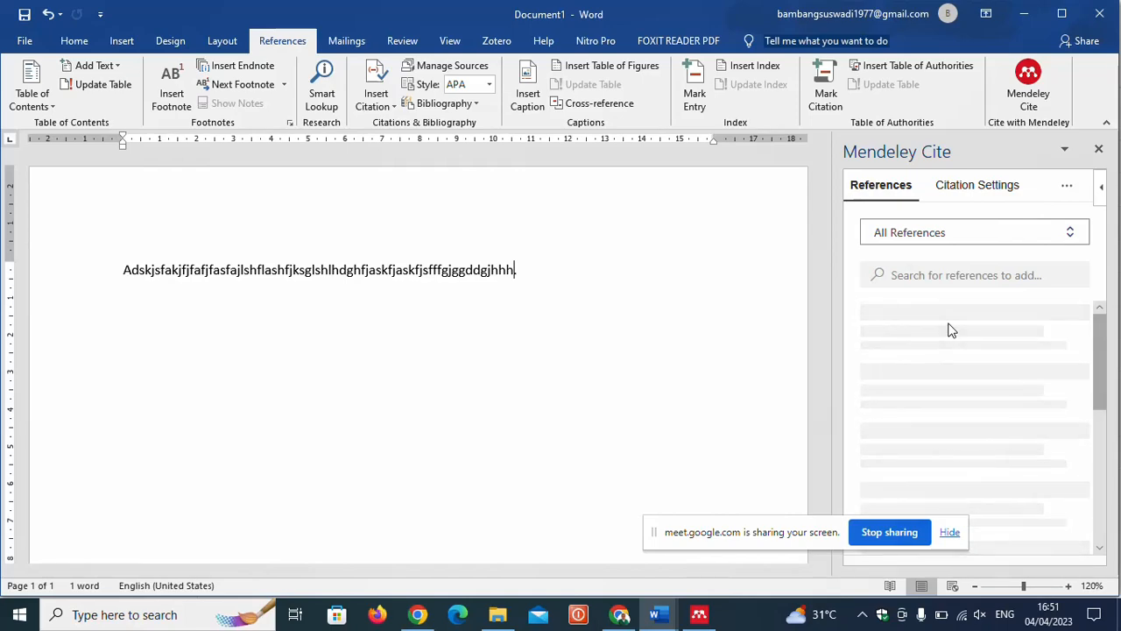
- Switch to Mendeley Reference Manager and review the reference list and the blank manual entry form
mouse_move(701, 619)
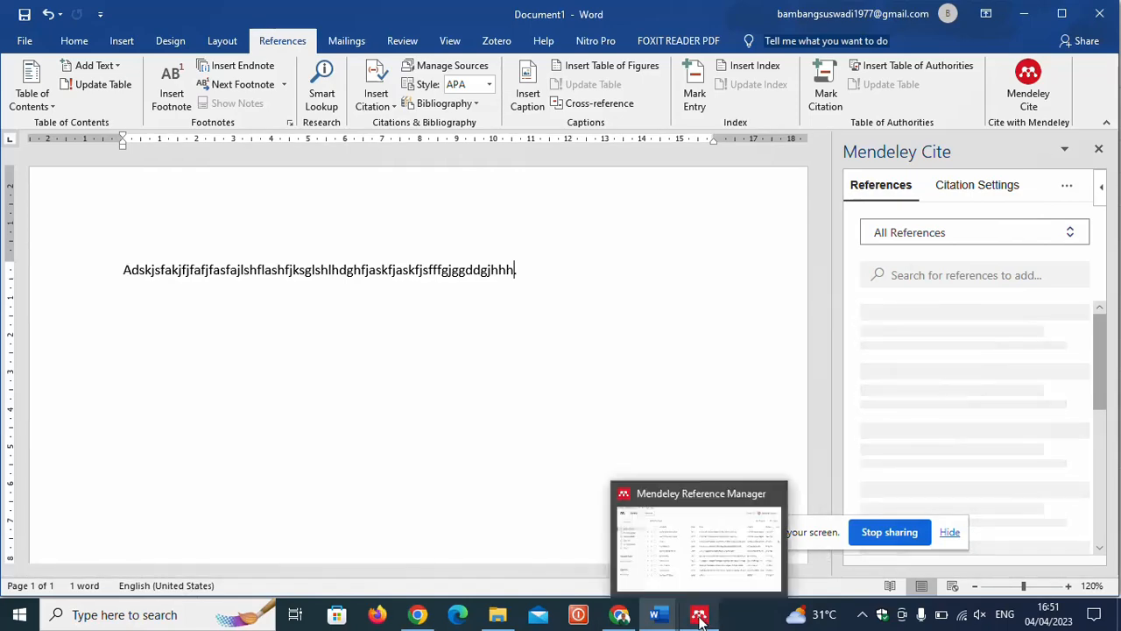
left_click(698, 567)
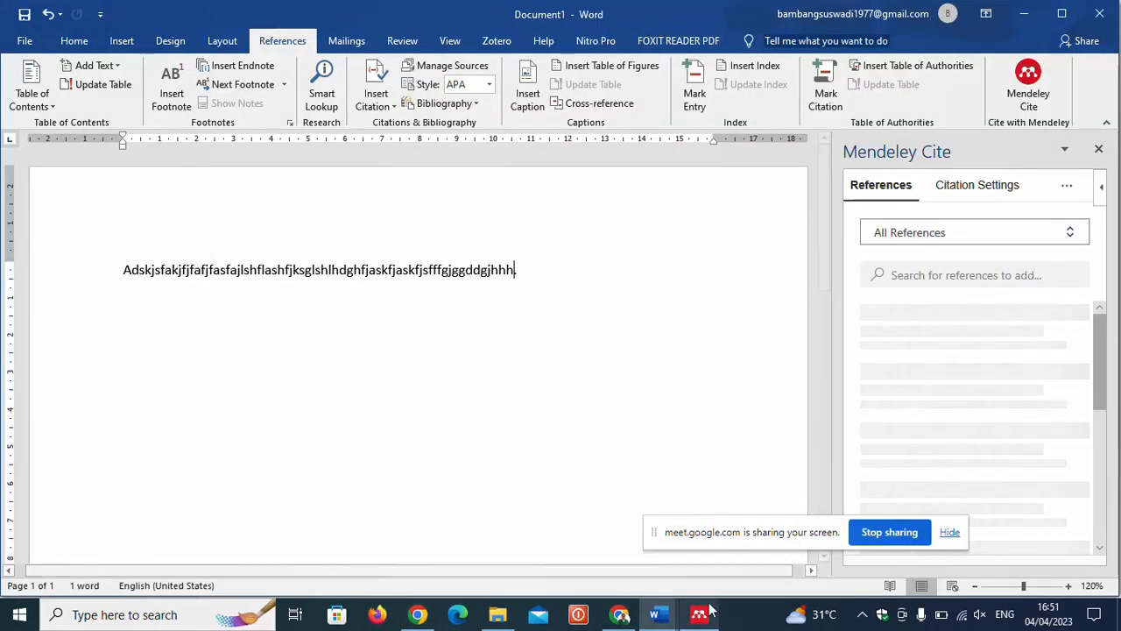
left_click(701, 616)
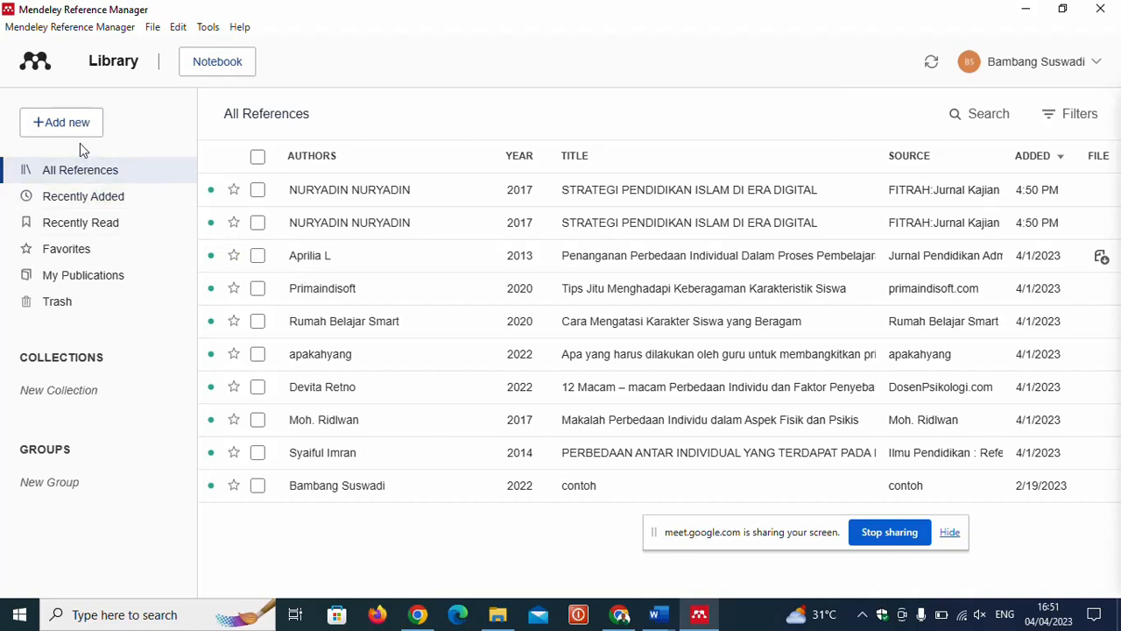
mouse_move(688, 620)
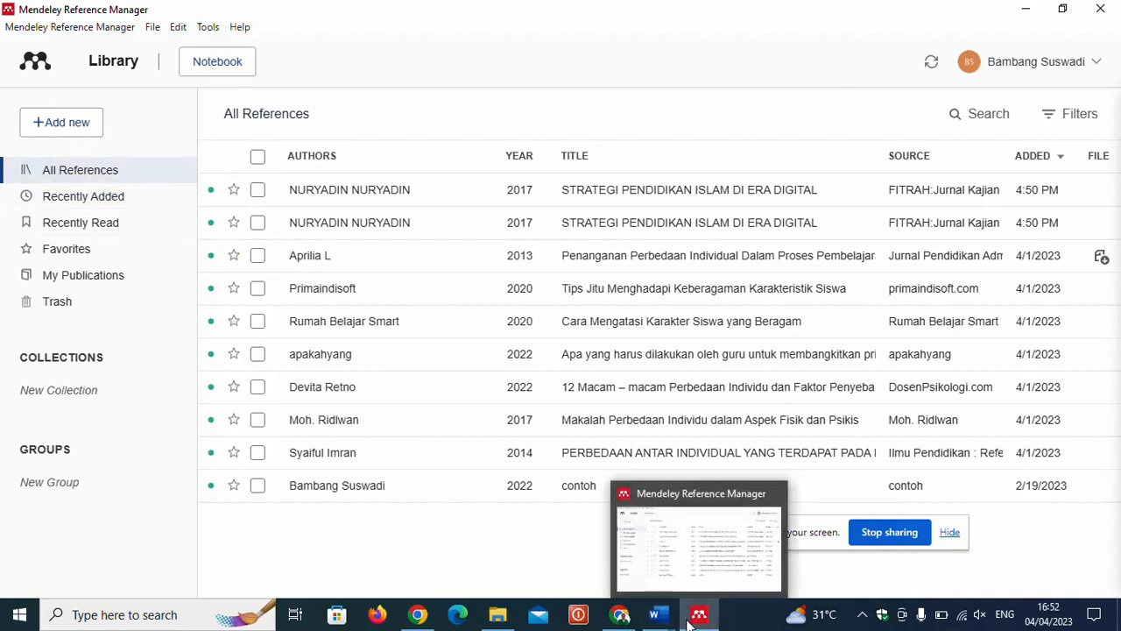
mouse_move(657, 613)
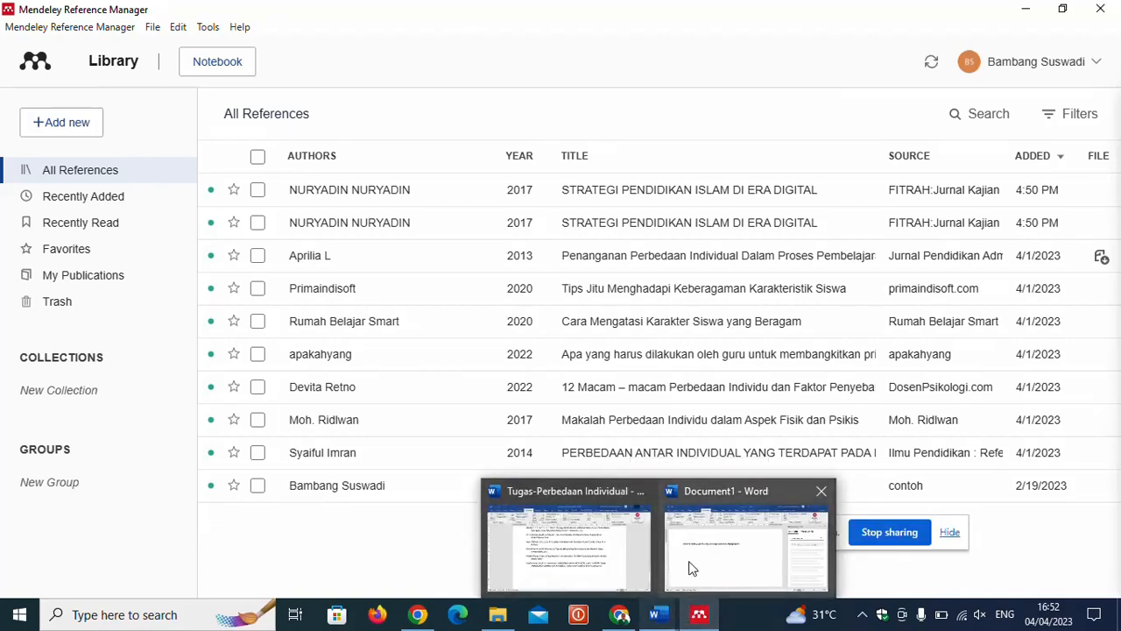
mouse_move(715, 528)
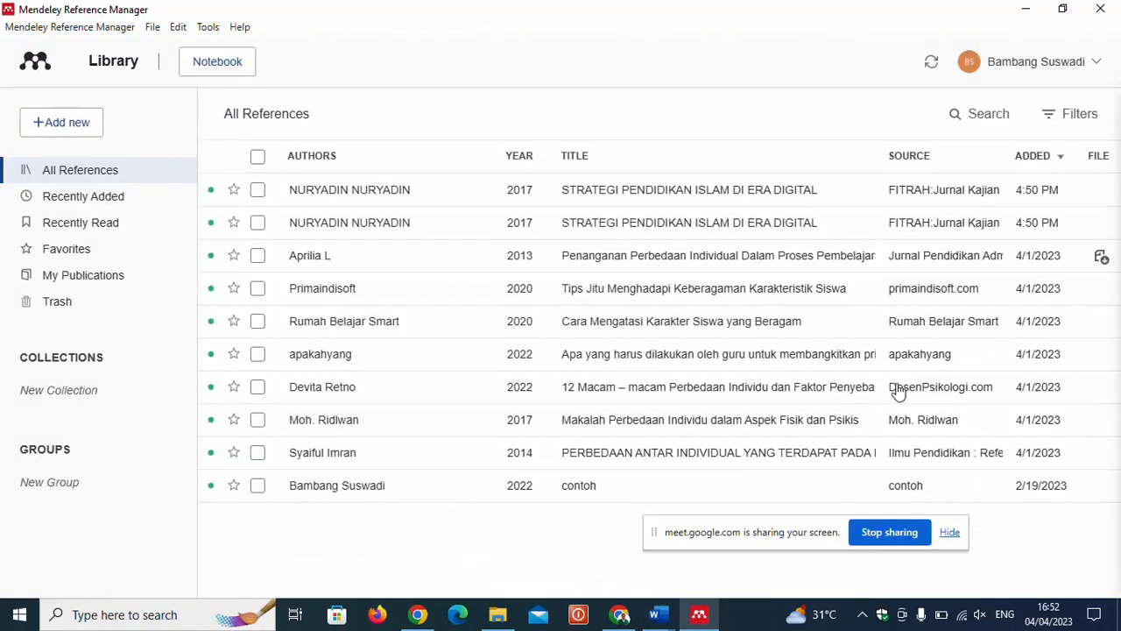
left_click(58, 122)
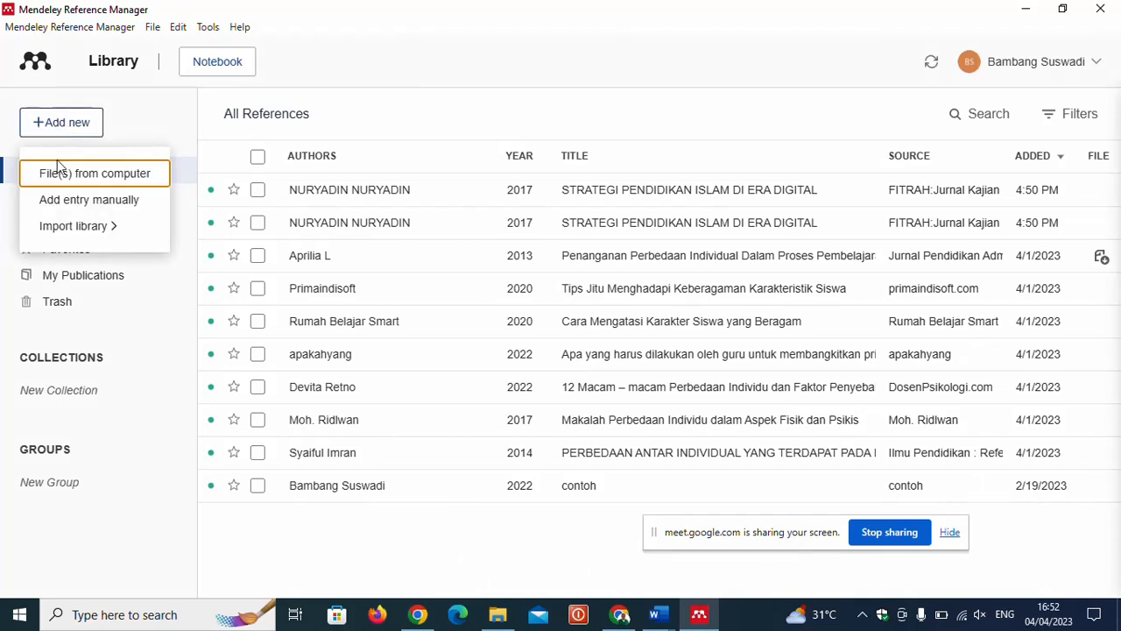
left_click(60, 203)
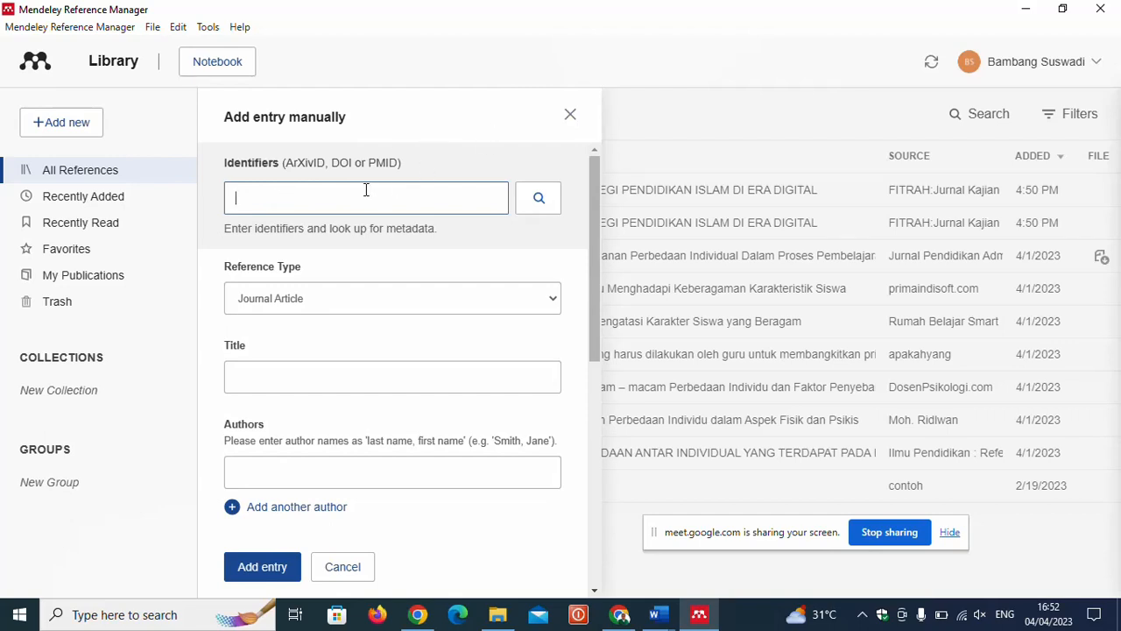
left_click(567, 116)
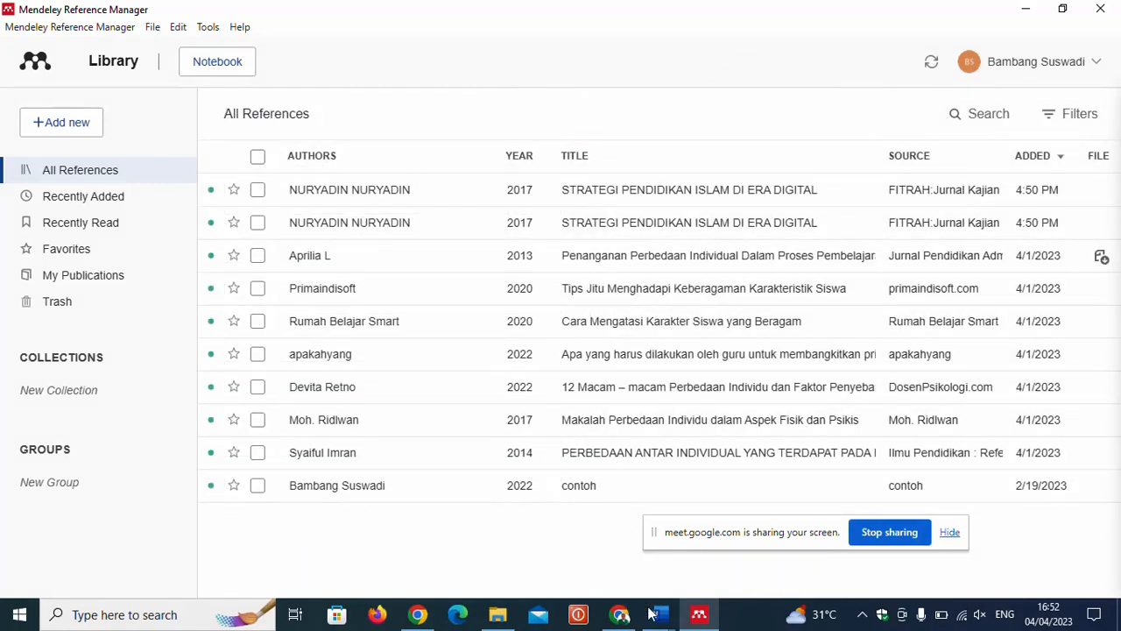
- Return to Document1 in Word and insert a citation of "STRATEGI PENDIDIKAN ISLAM DI ERA DIGITAL" before the sentence's final period
left_click(719, 563)
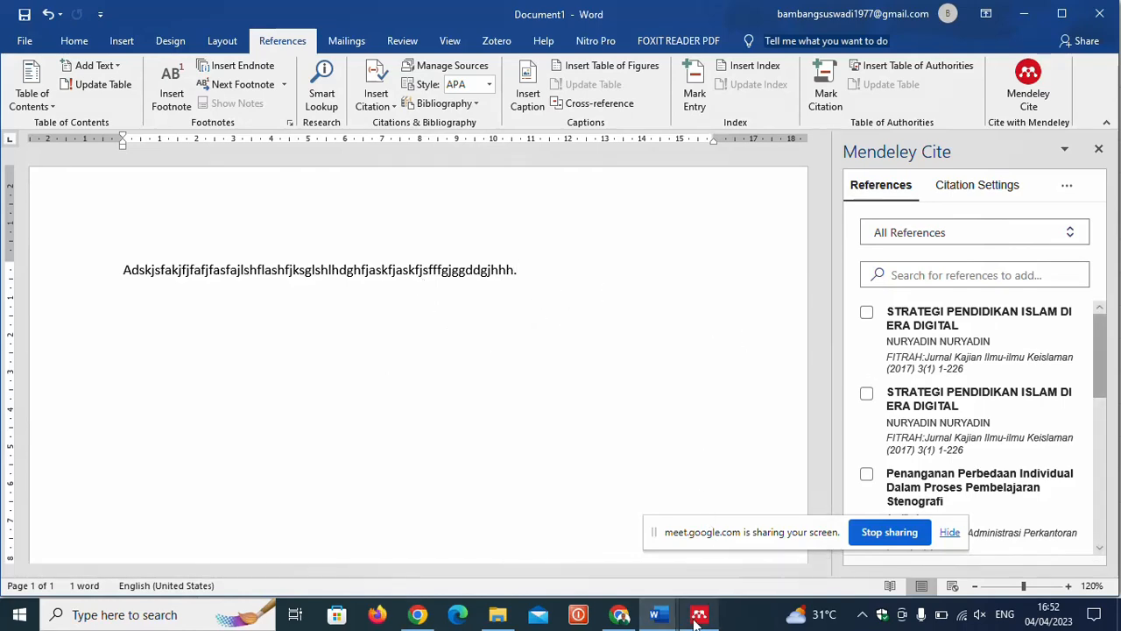
mouse_move(699, 579)
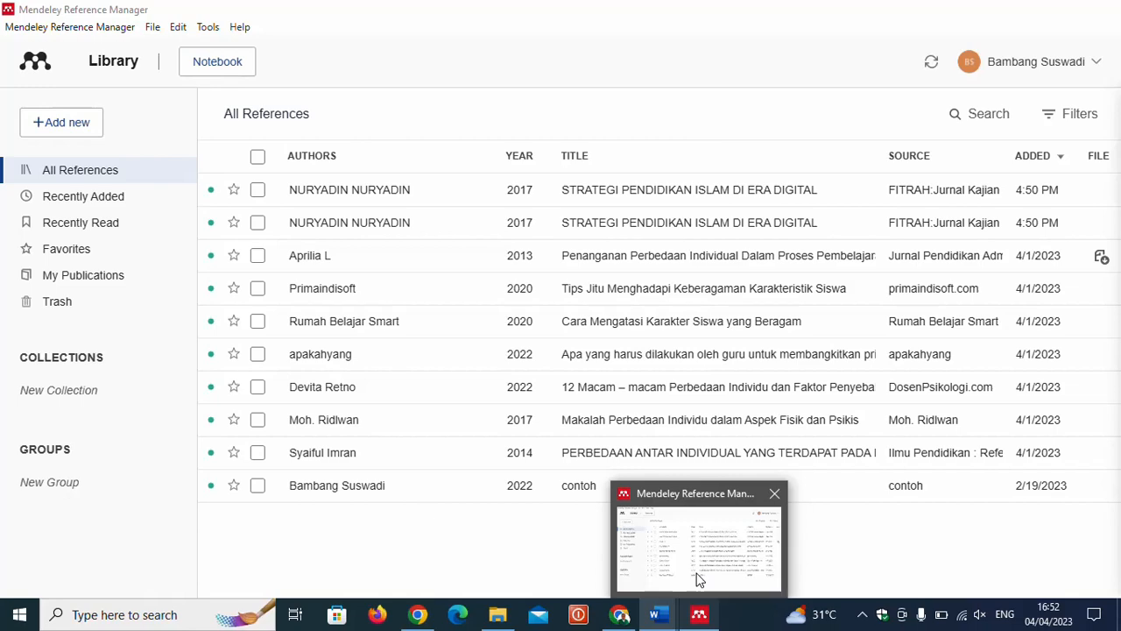
left_click(654, 614)
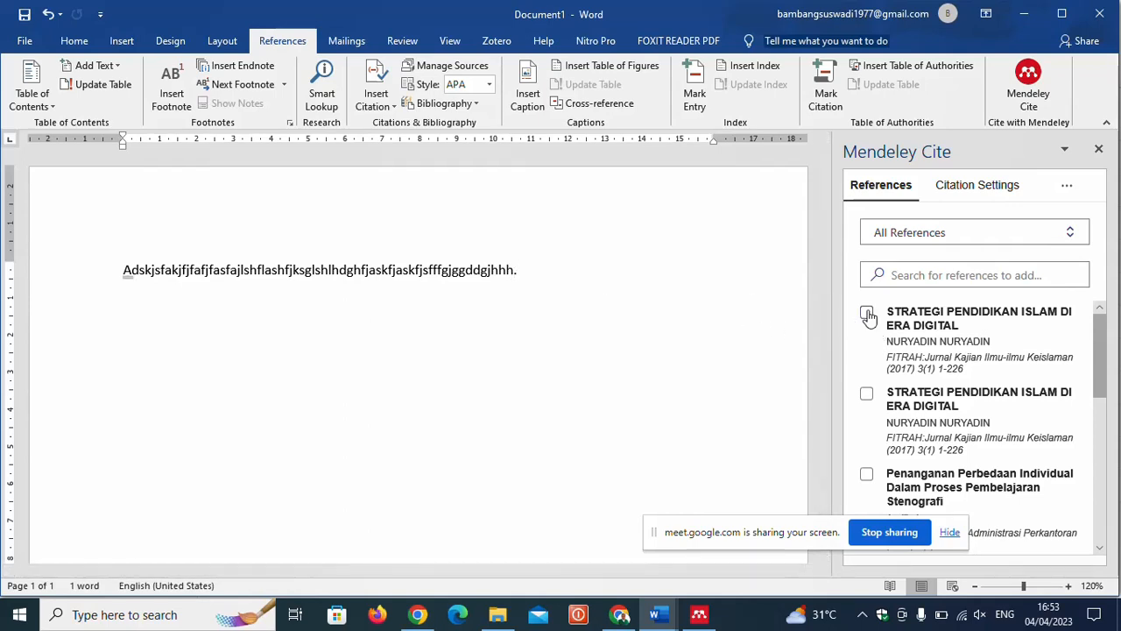
left_click_drag(762, 532, 533, 495)
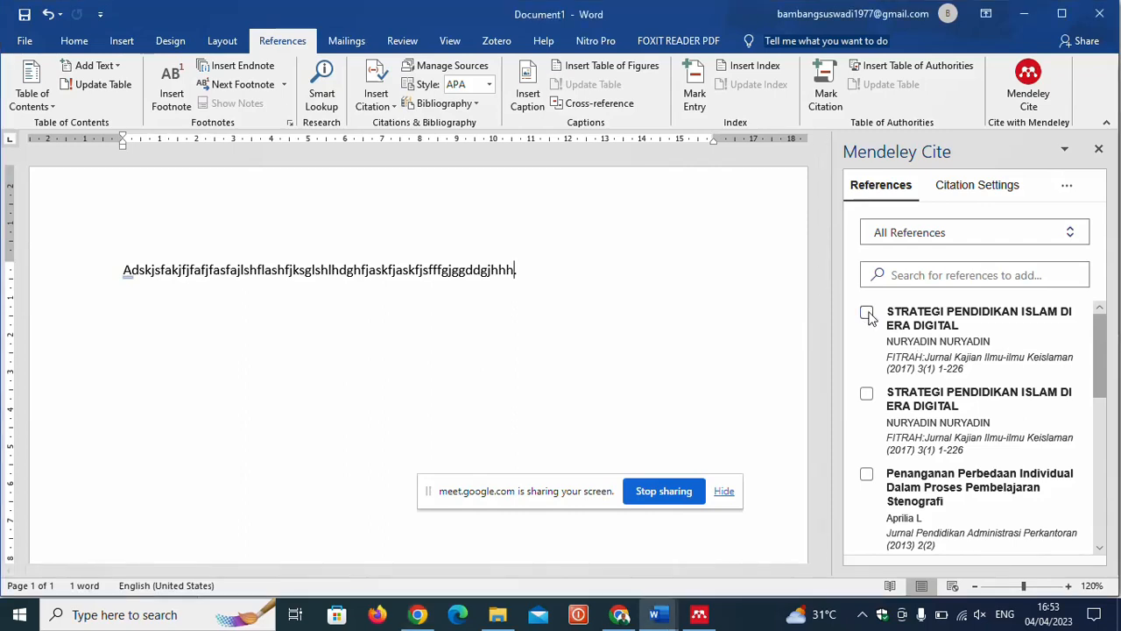
left_click(867, 313)
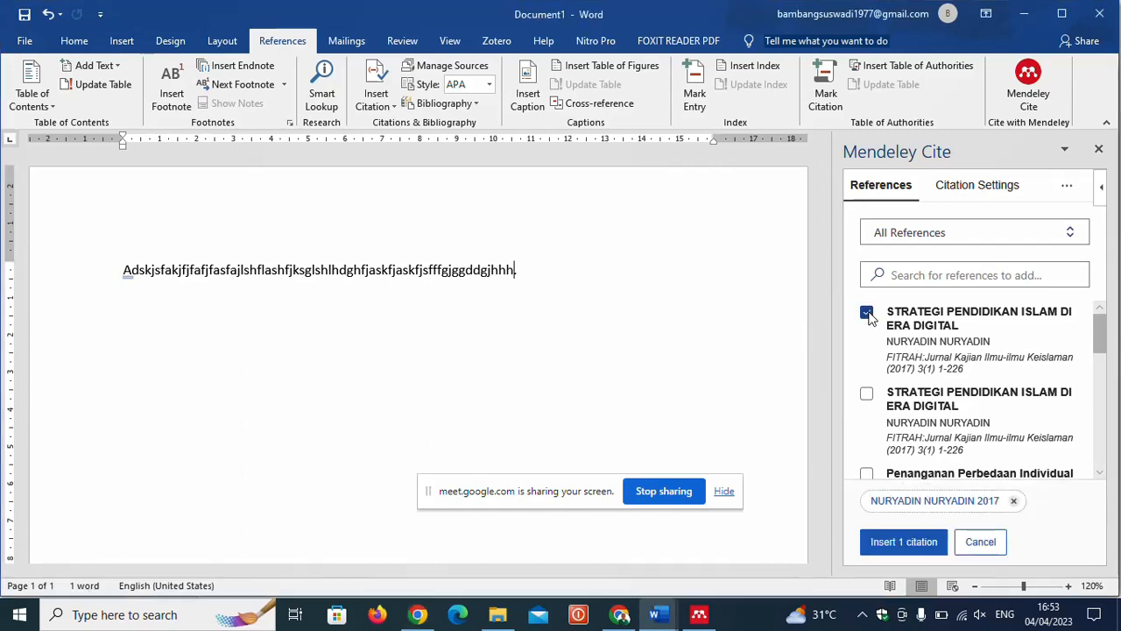
left_click(899, 542)
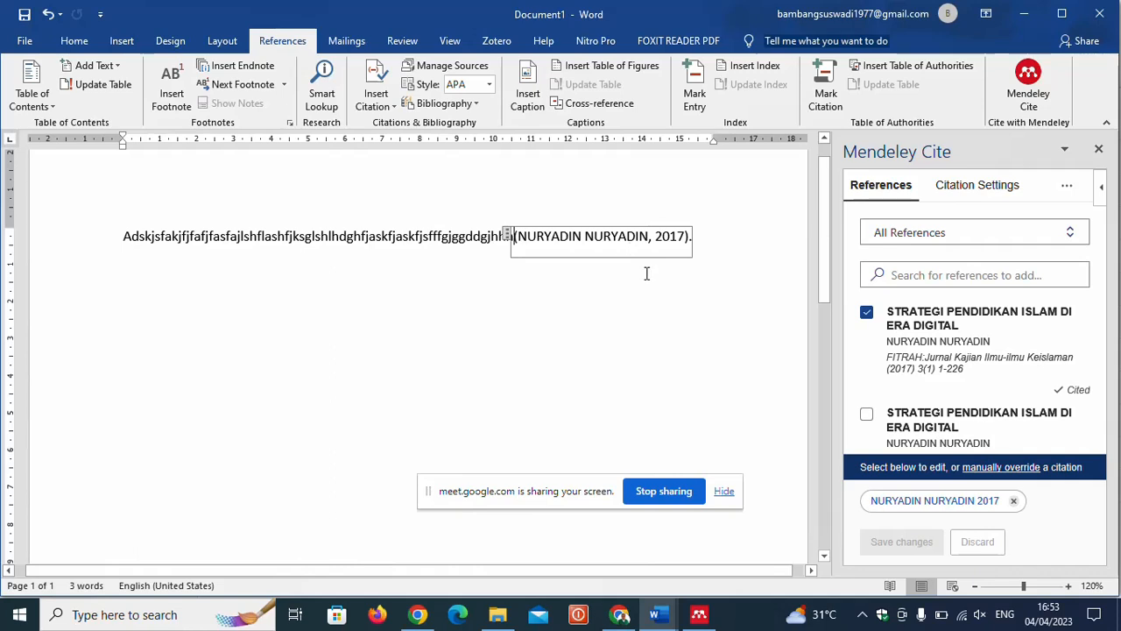
left_click(726, 233)
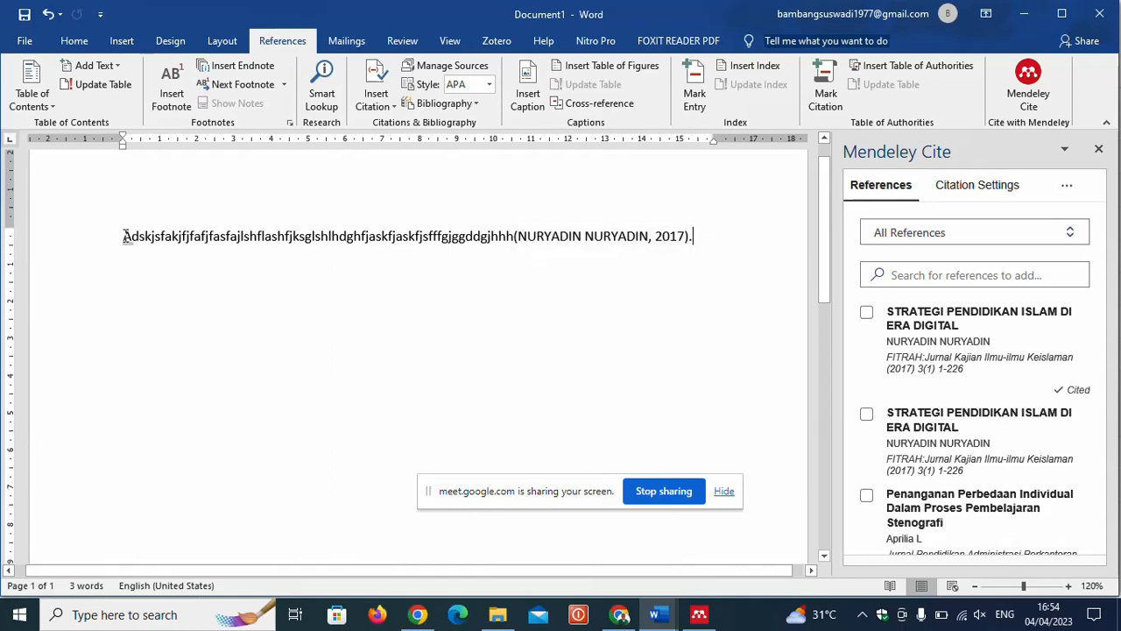
- Add the heading "Referensi :" three paragraphs below the cited sentence and start a new line under it
left_click_drag(124, 236, 512, 251)
left_click(606, 311)
key("Return")
key("Return")
key("Return")
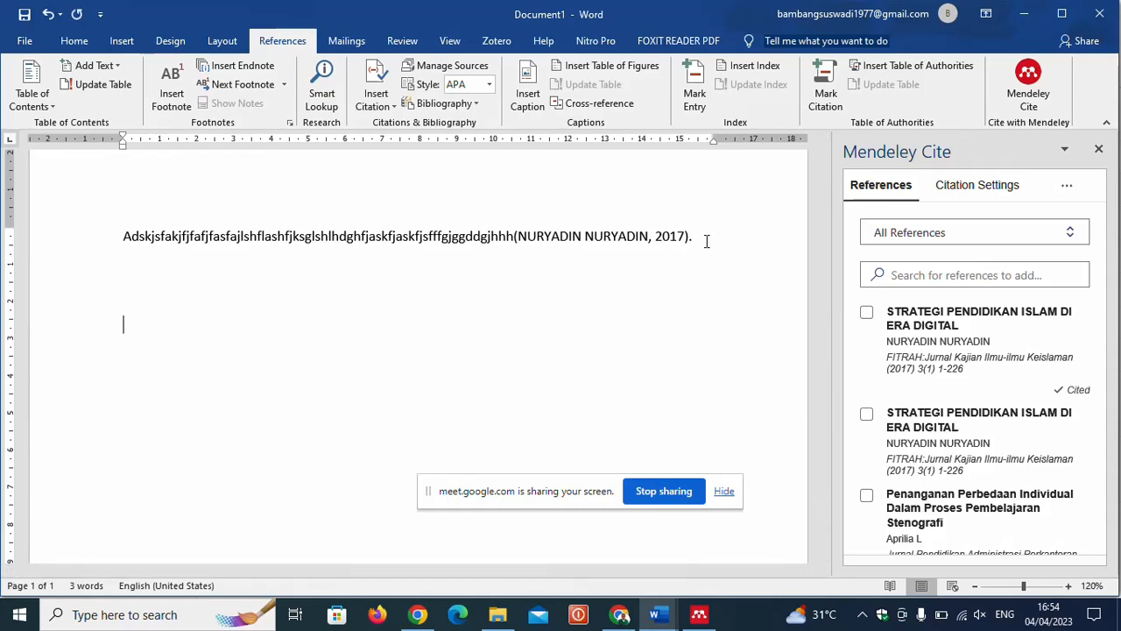
type("Referensi :")
key("Return")
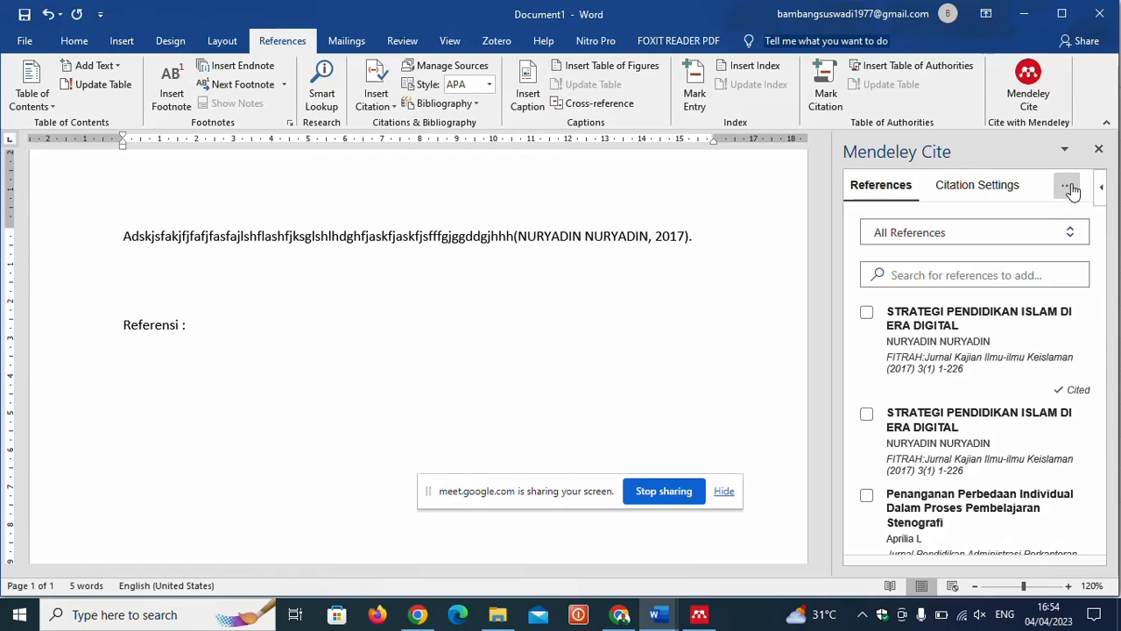
- Insert the Mendeley bibliography on the empty line under the "Referensi :" heading
left_click(1069, 187)
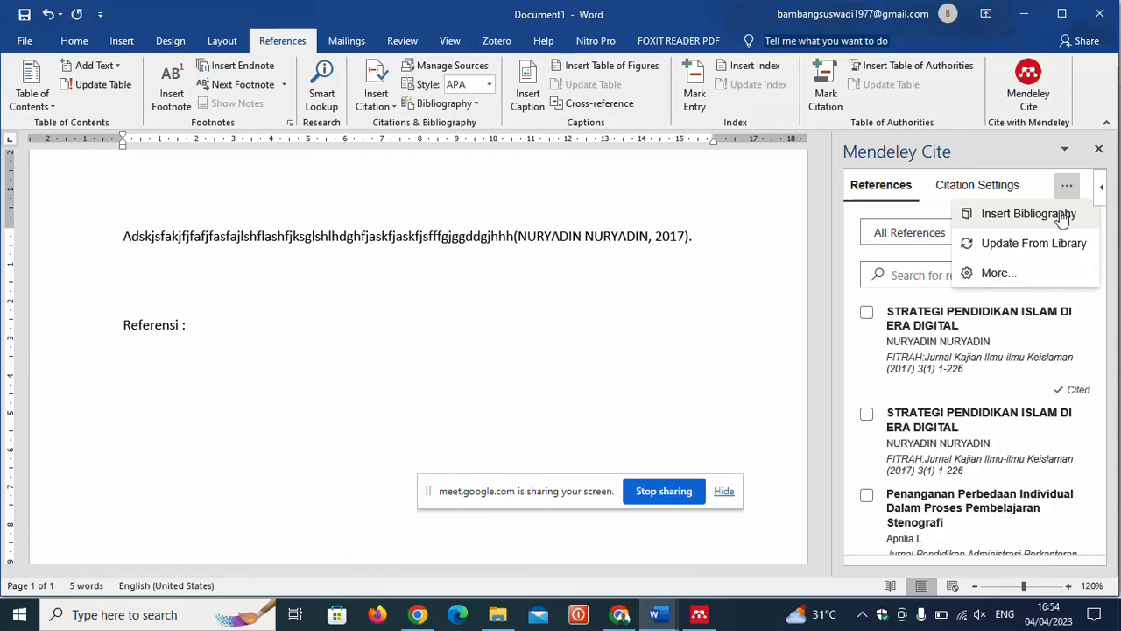
left_click(1061, 215)
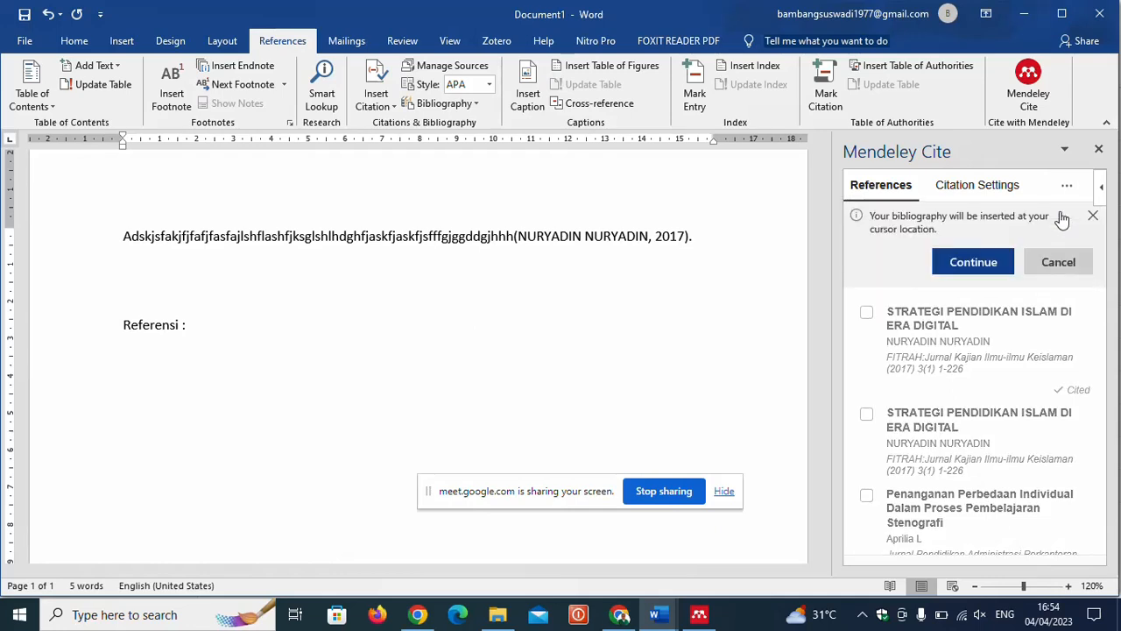
left_click(966, 262)
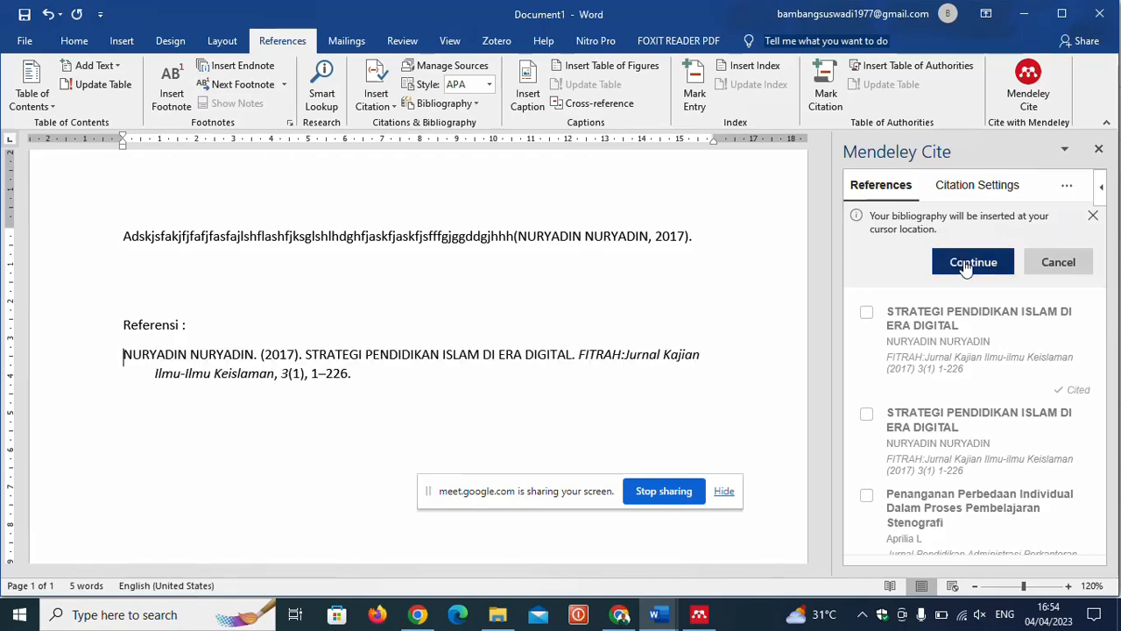
scroll(643, 296, "up", 5)
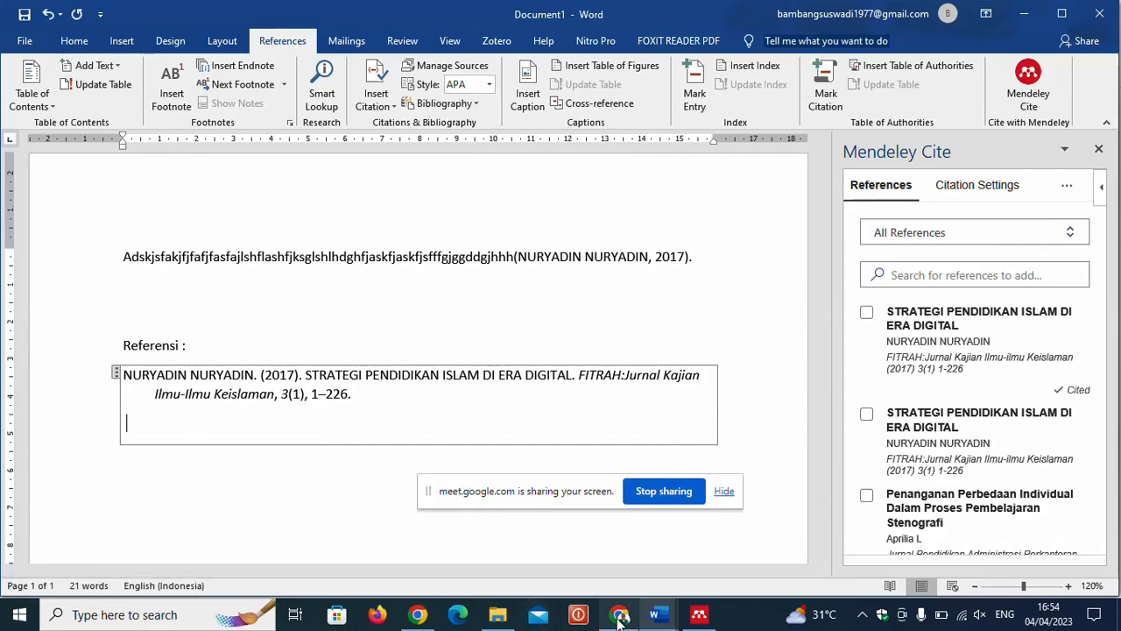
- Switch to Chrome to view the Garuda article page and return to Document1 in Word
mouse_move(620, 618)
left_click(627, 564)
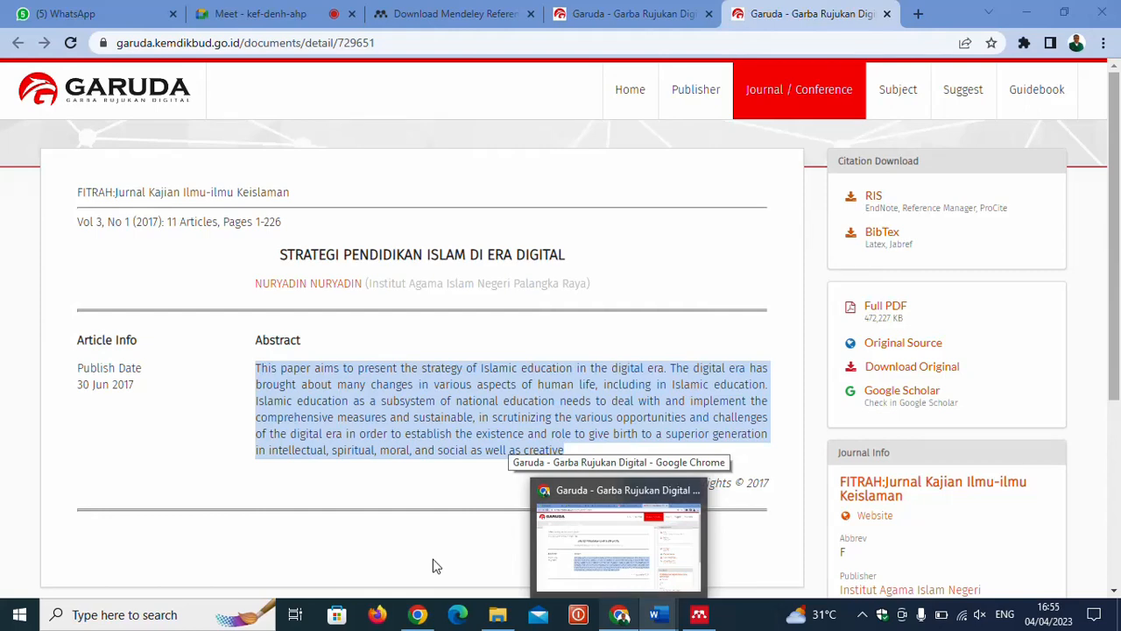
key("alt+Tab")
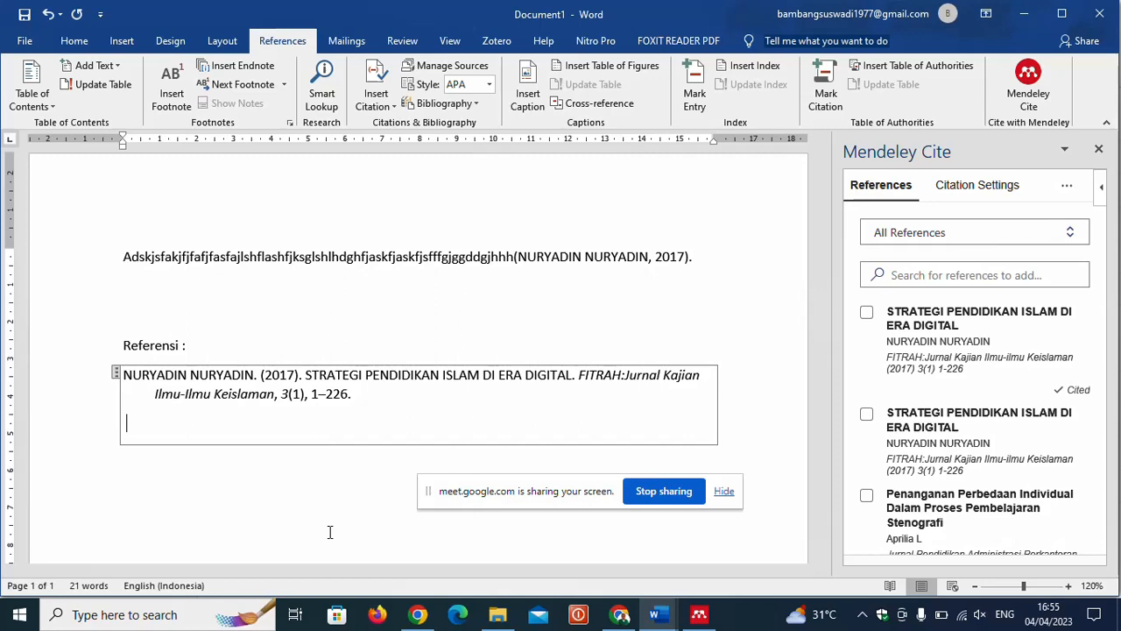
- Stop the current screen sharing, switch to the Google Meet call in Chrome and present the entire screen again
left_click(664, 492)
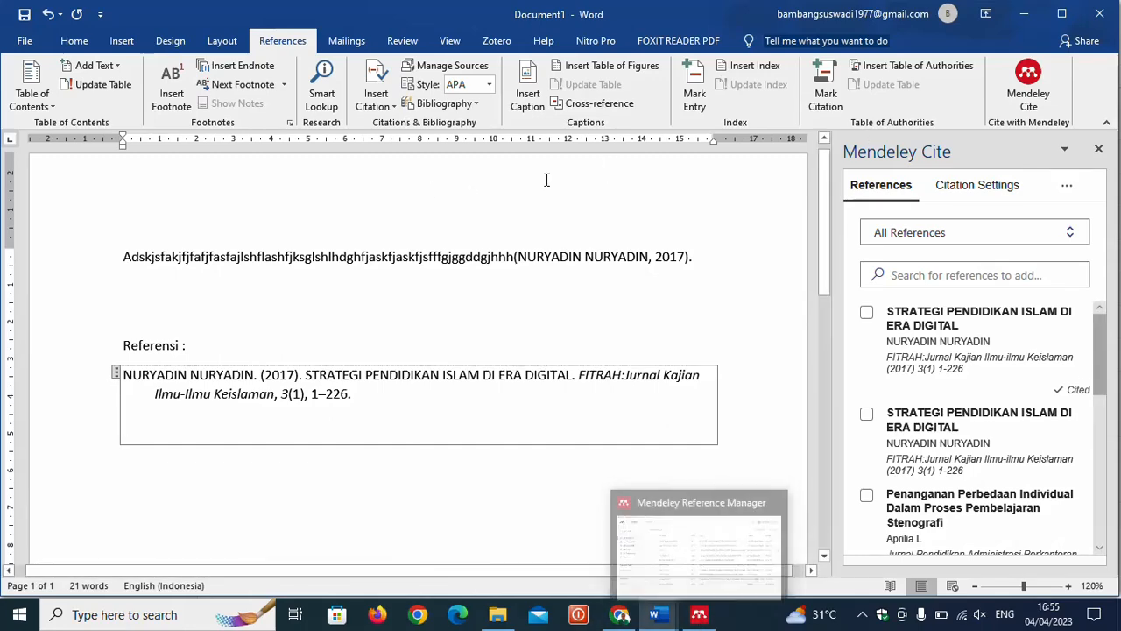
left_click(622, 613)
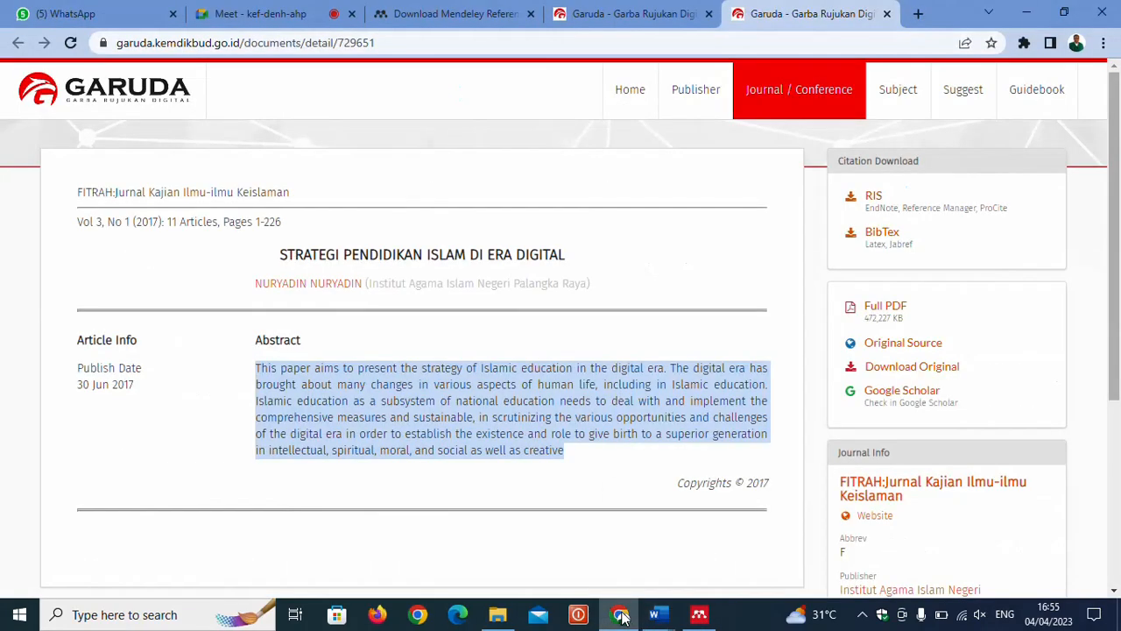
left_click(259, 16)
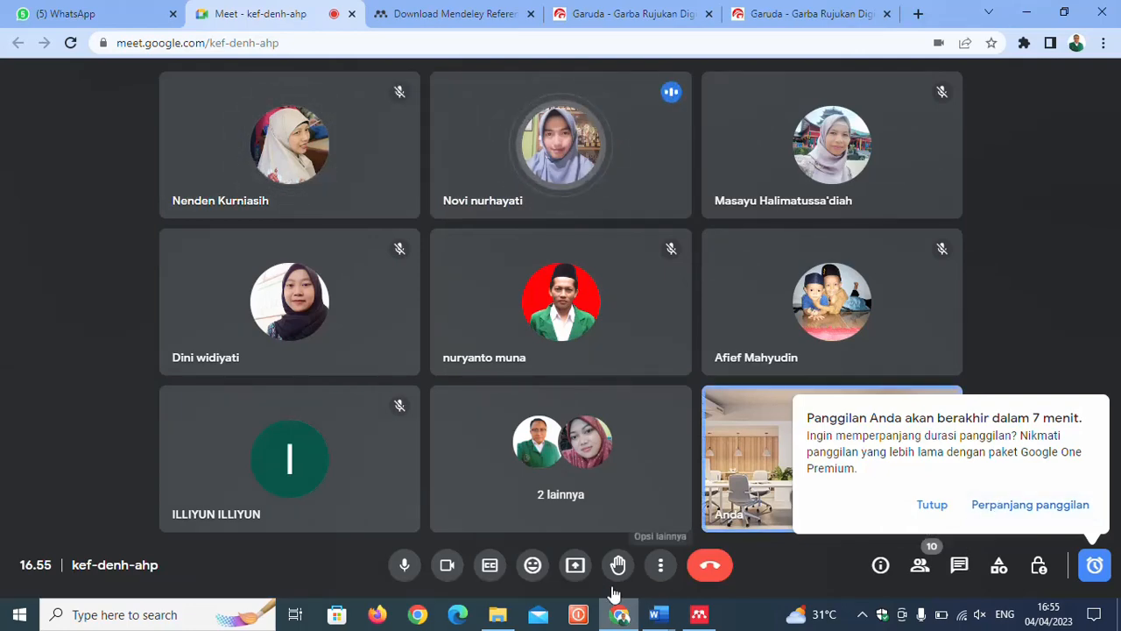
left_click(578, 571)
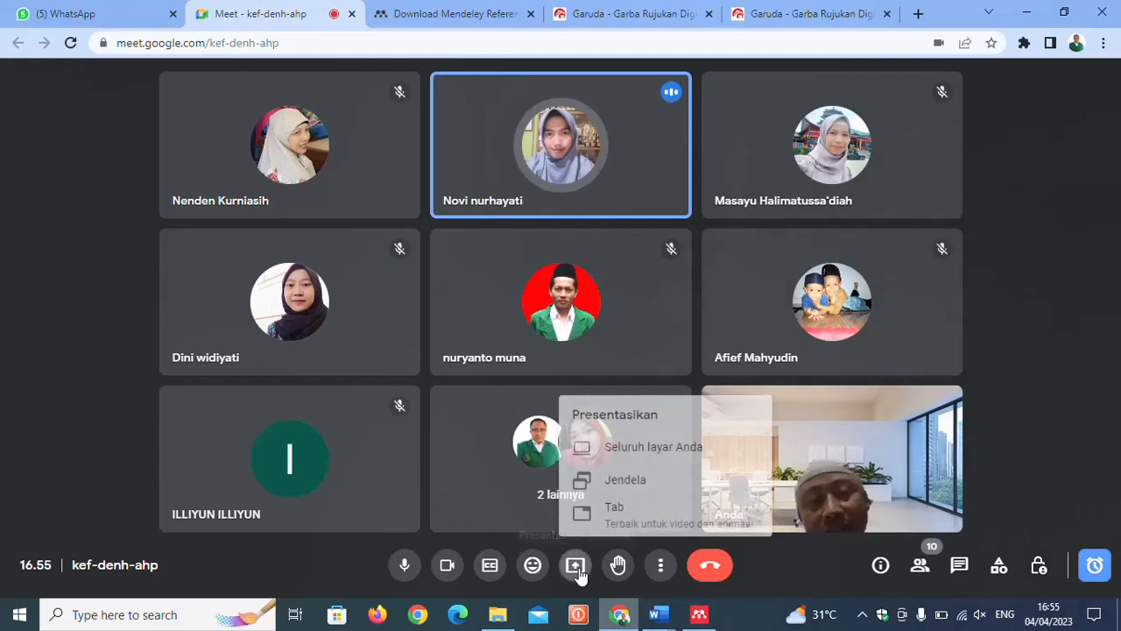
left_click(636, 449)
left_click(463, 222)
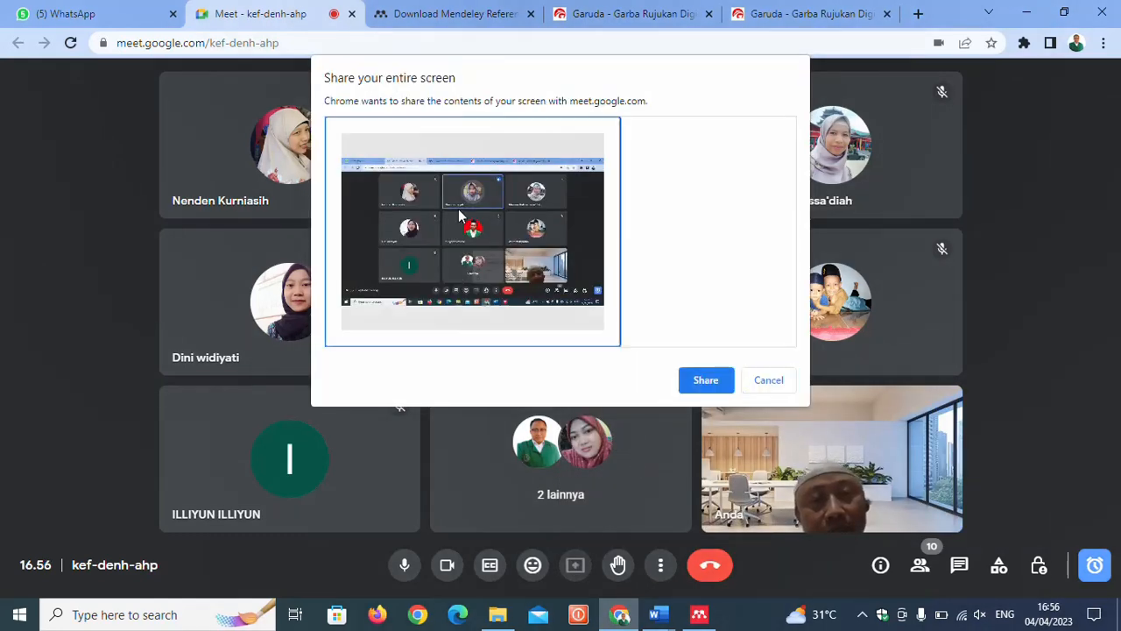
left_click(710, 380)
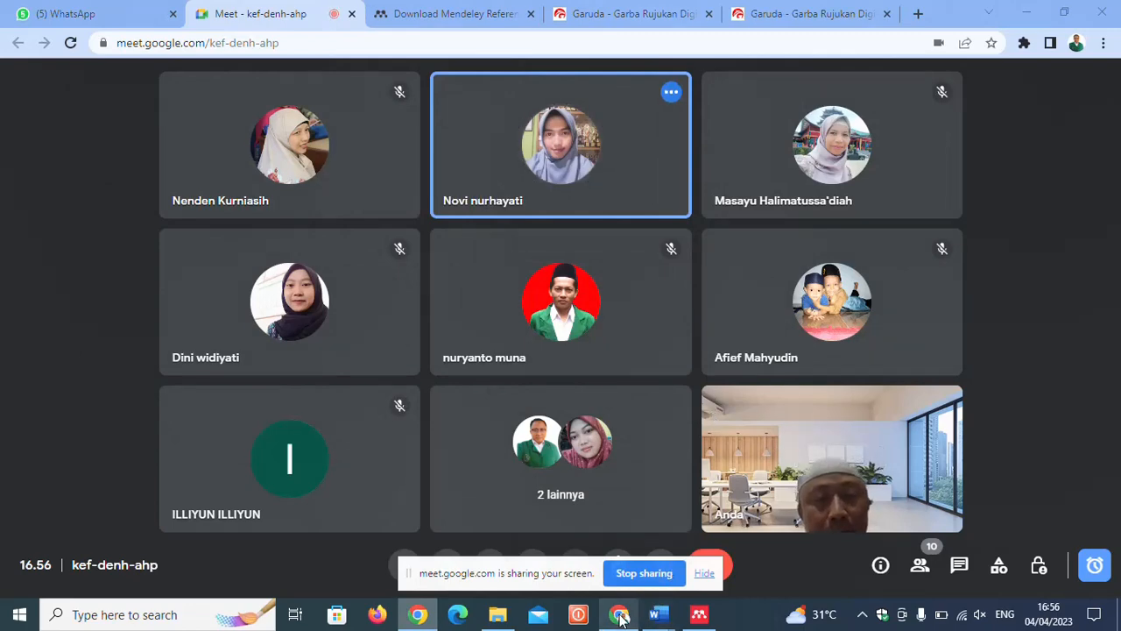
- Switch to the Tugas-Perbedaan Individual document in Word and review its bibliography under "Referensi :"
mouse_move(620, 616)
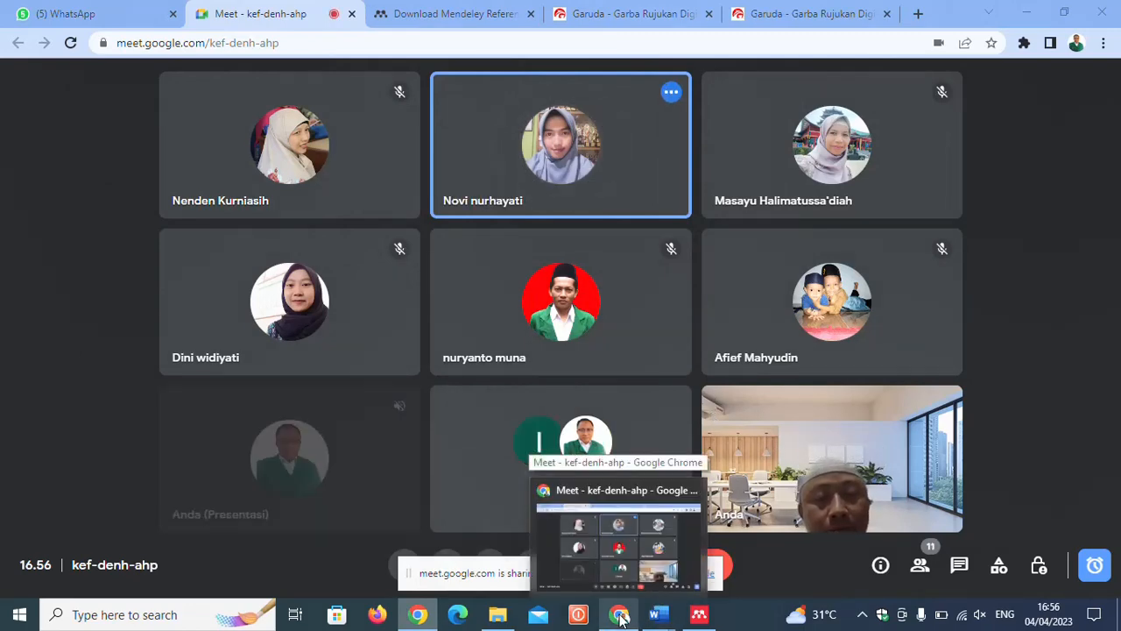
left_click(699, 615)
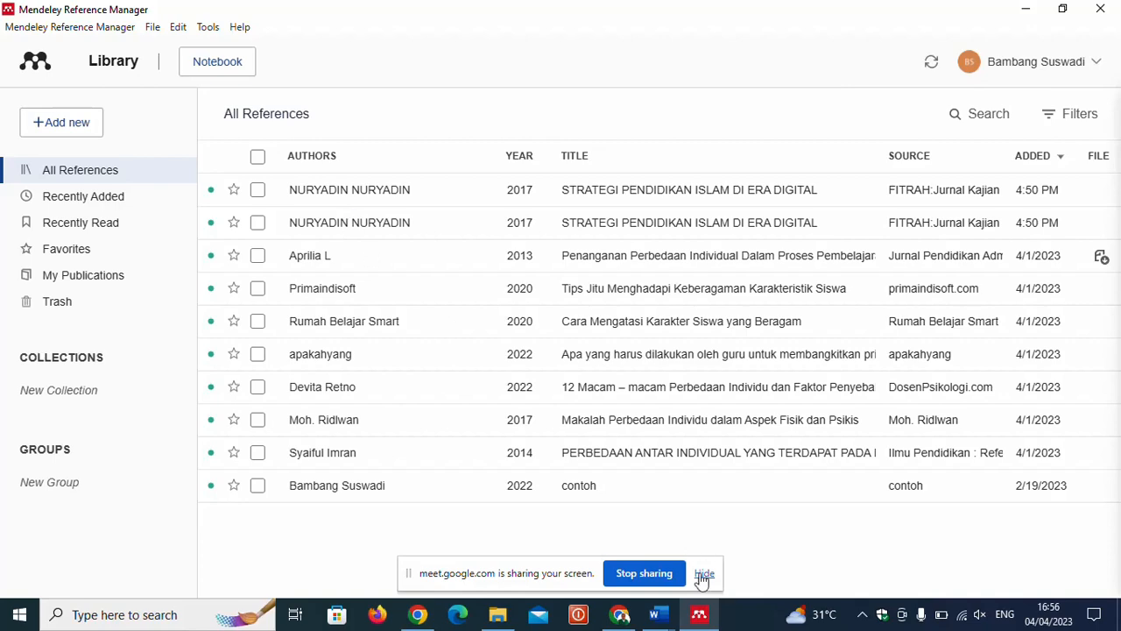
left_click(656, 613)
left_click(738, 575)
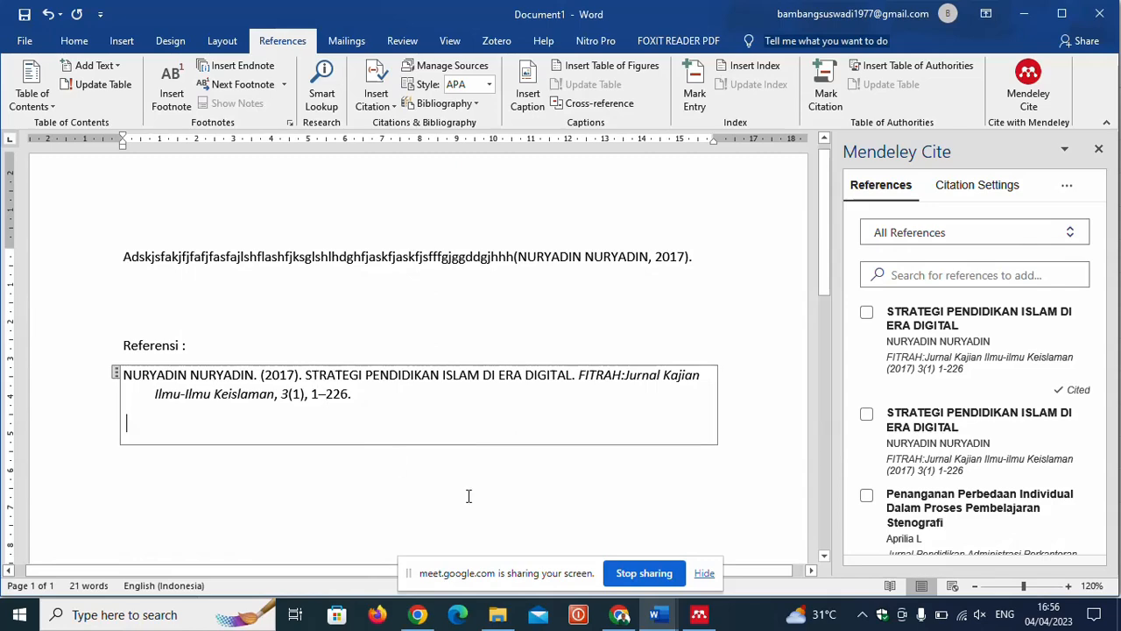
mouse_move(663, 622)
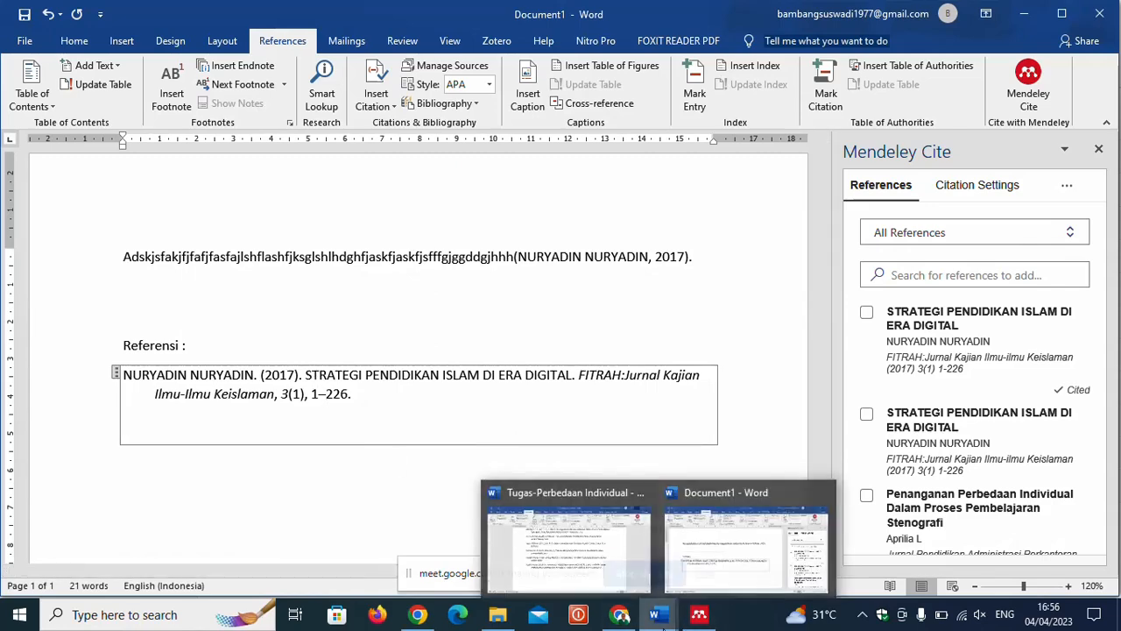
left_click(591, 578)
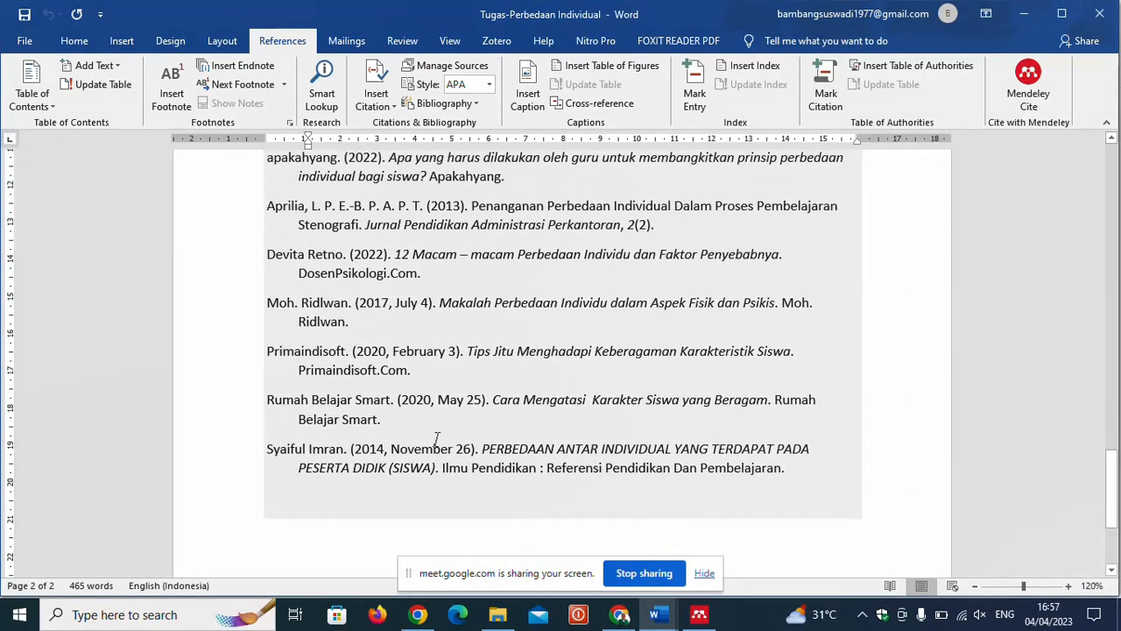
scroll(436, 436, "up", 1)
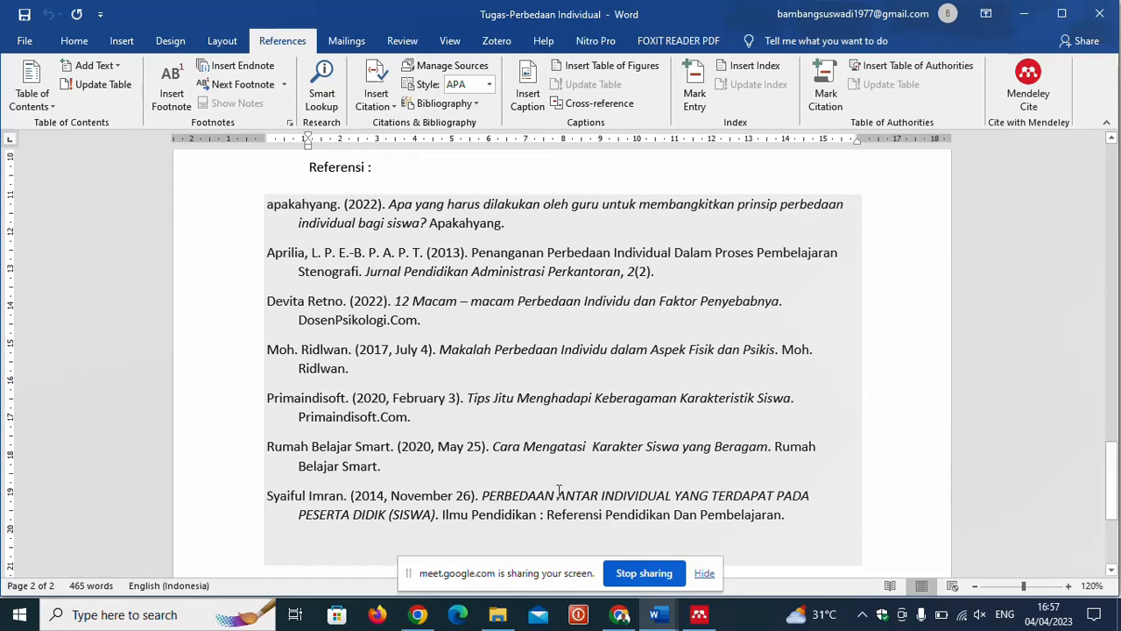
- Return to Document1 and insert spaces that split the cited sentence's long string into four words
mouse_move(661, 617)
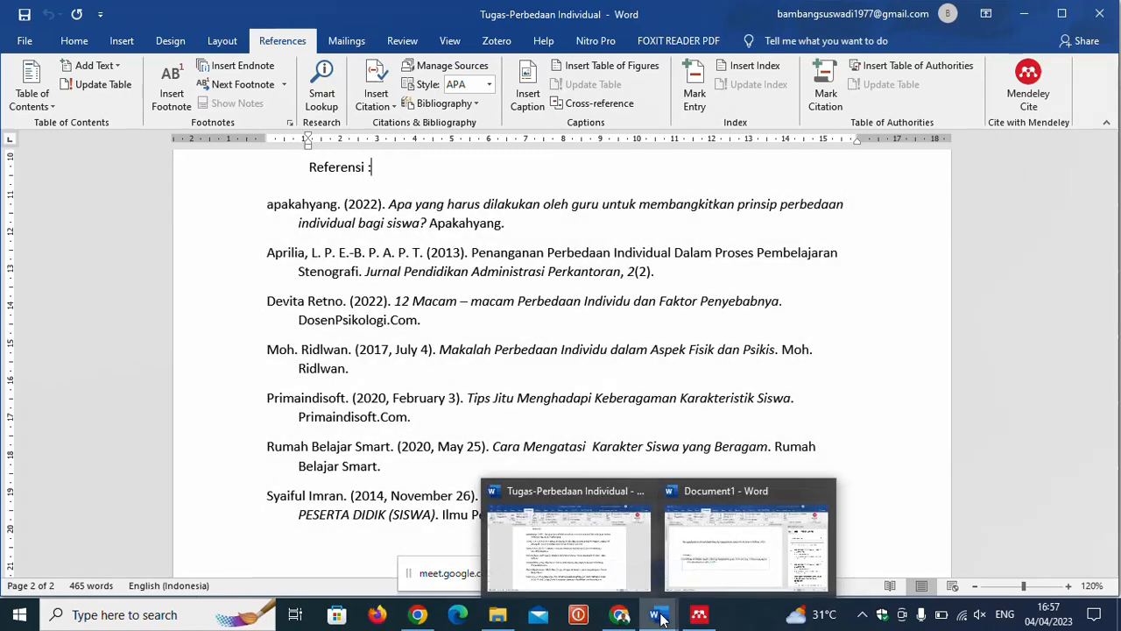
left_click(726, 538)
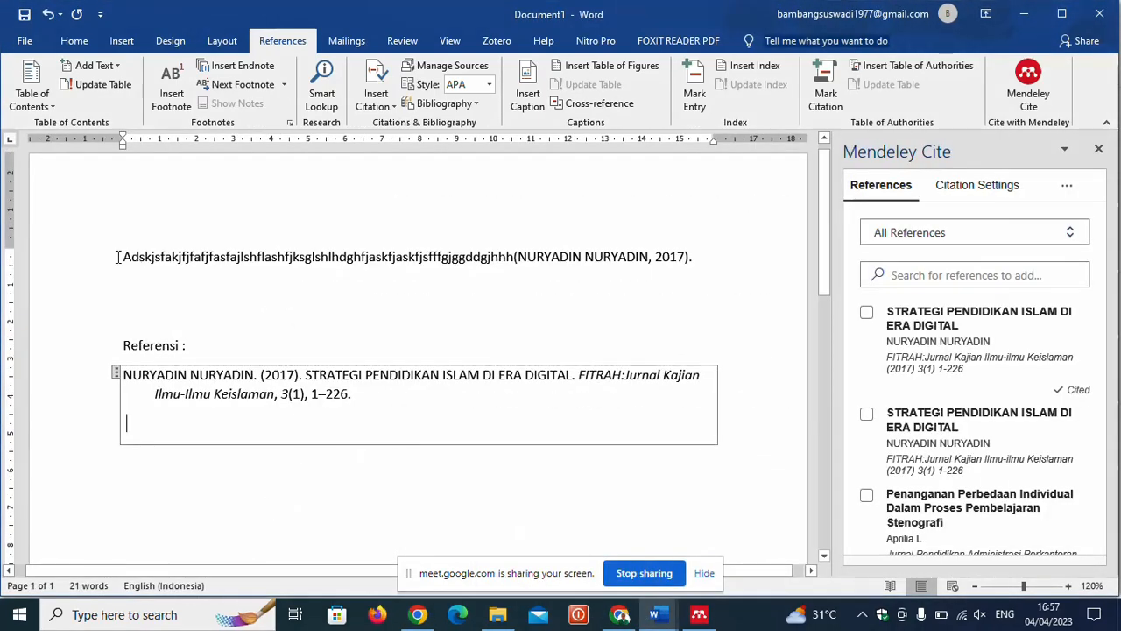
left_click_drag(121, 256, 524, 259)
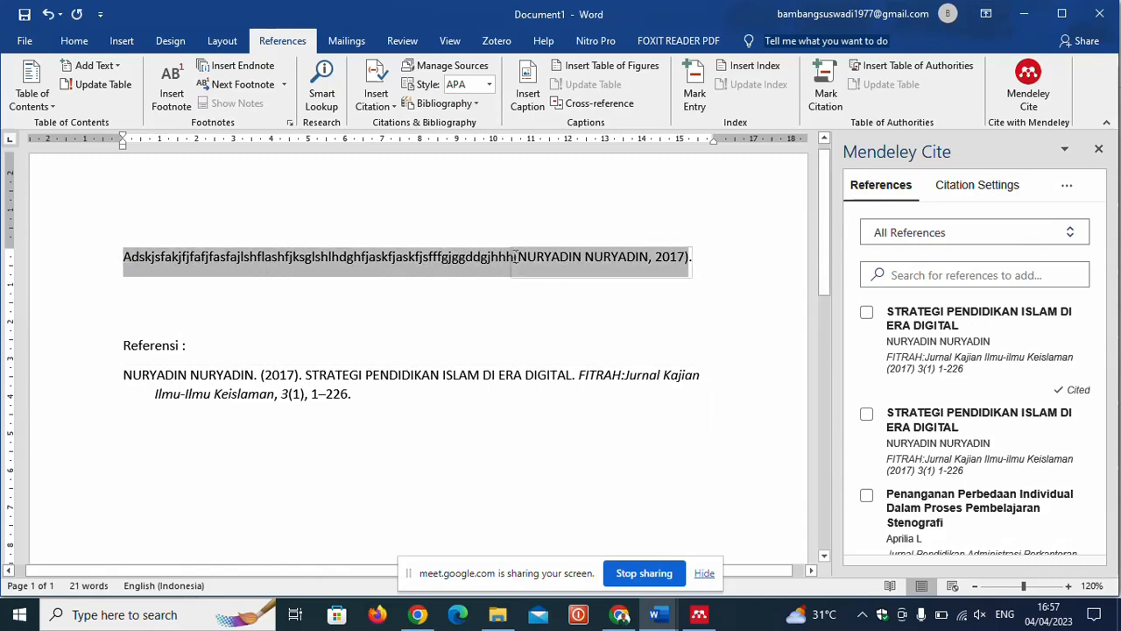
left_click(313, 309)
left_click(248, 257)
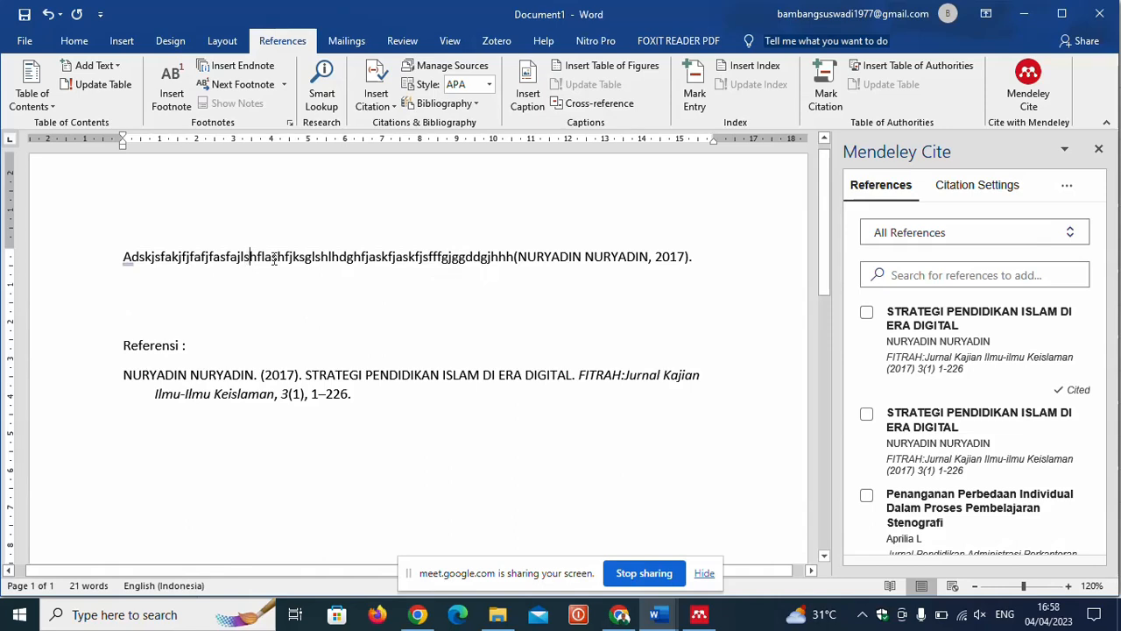
left_click(351, 258)
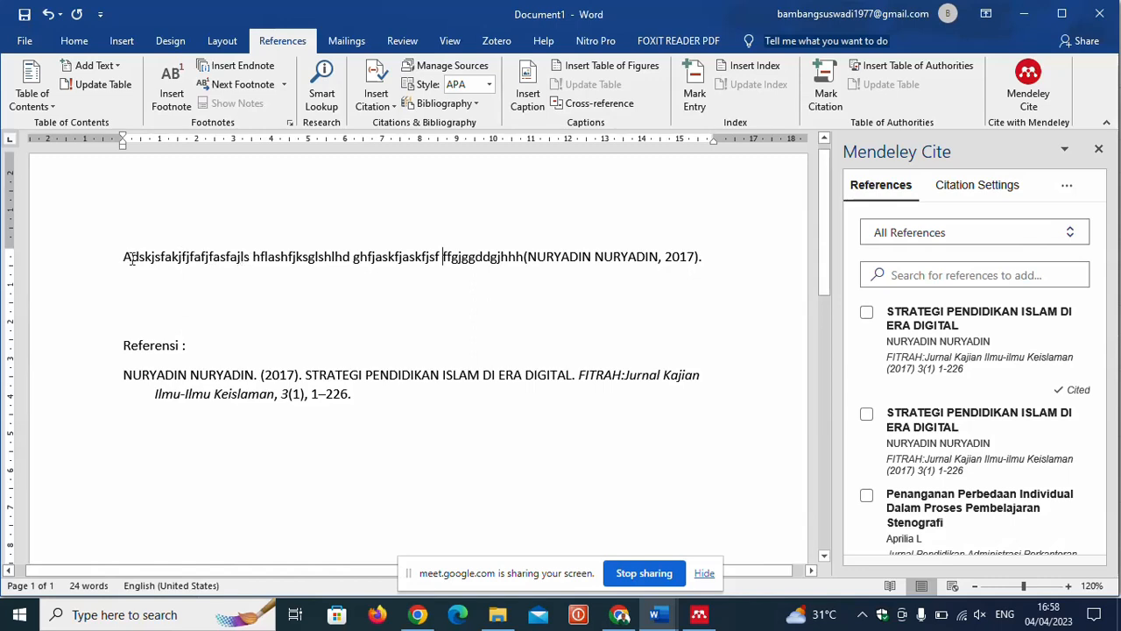
- Highlight the words of the first sentence and select its in-text citation to point out the cited passage
left_click_drag(125, 257, 202, 257)
left_click_drag(235, 257, 246, 259)
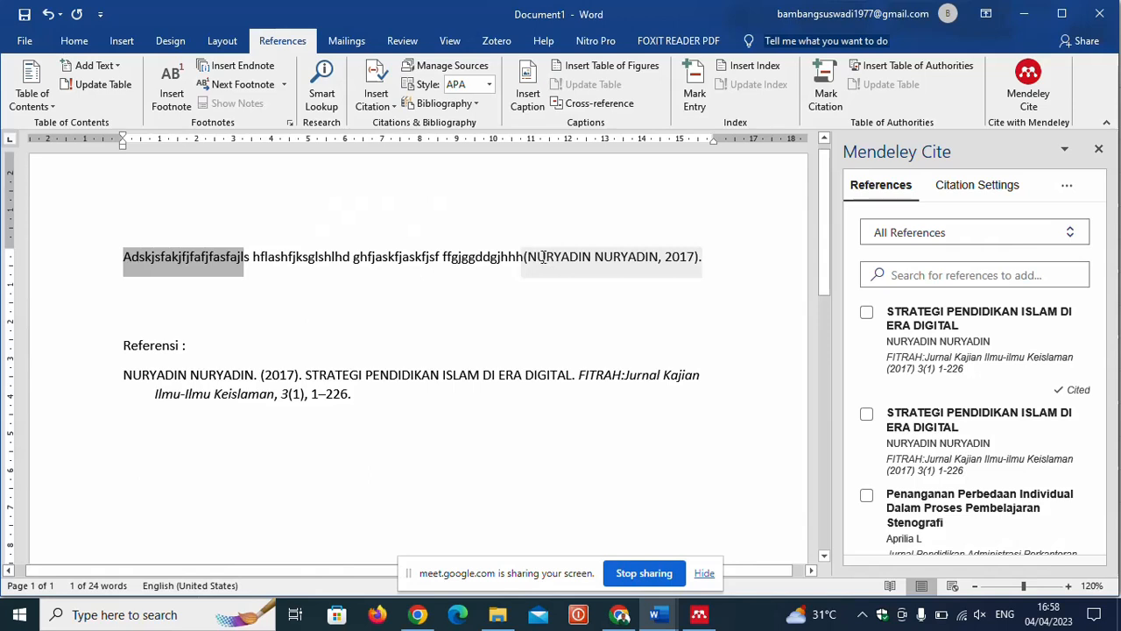
left_click(253, 259)
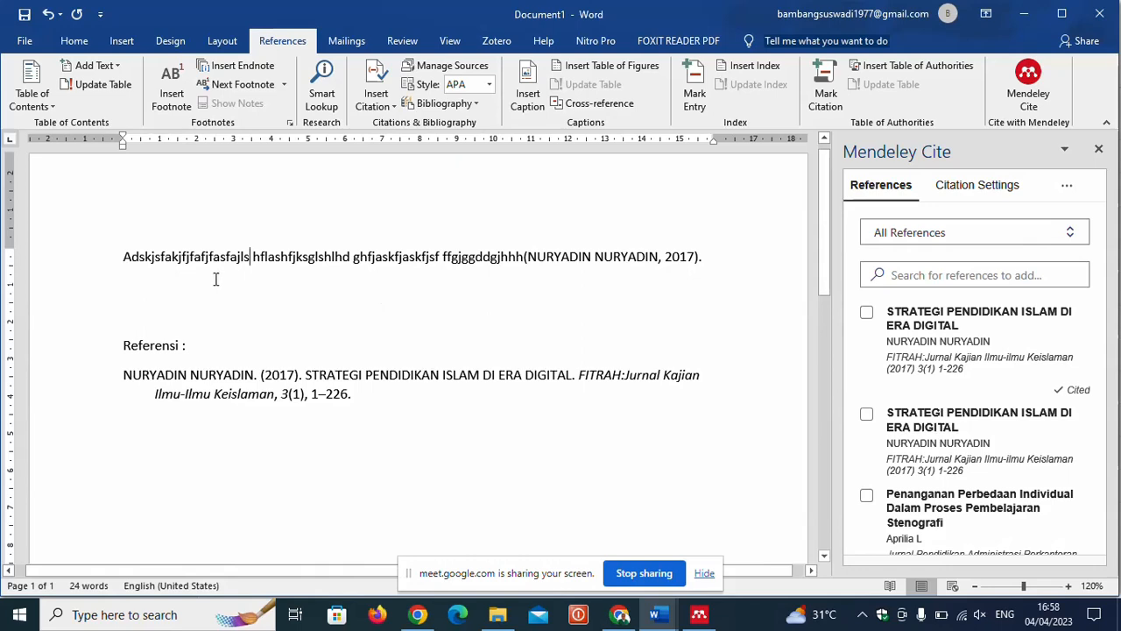
left_click_drag(119, 257, 578, 274)
left_click(564, 257)
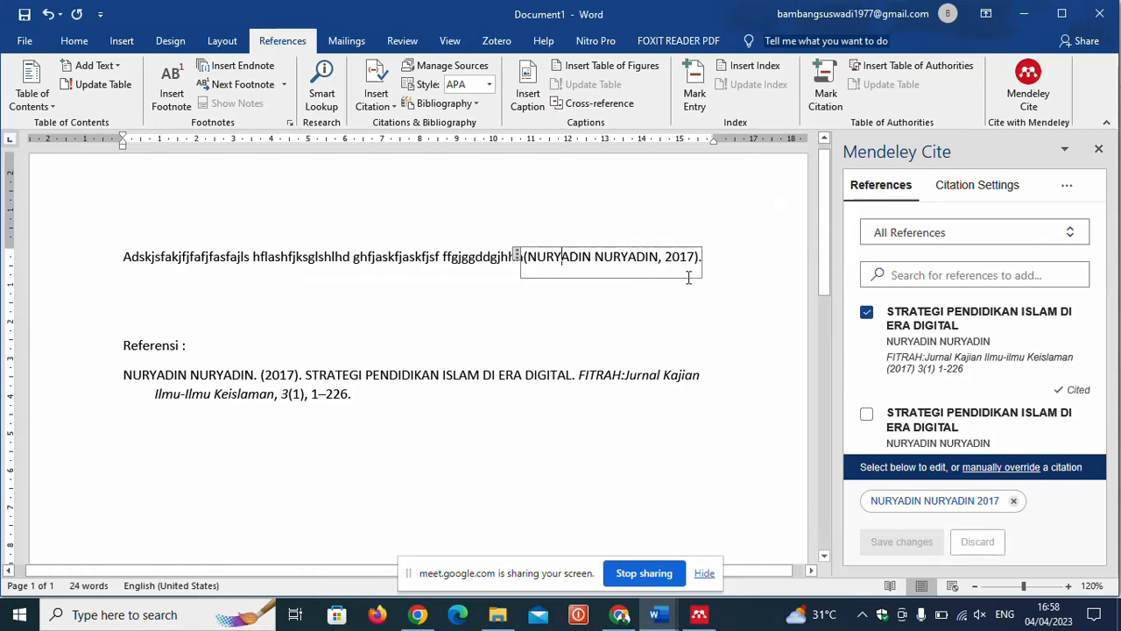
- Add a paragraph below the cited sentence containing the filler text "Ghgkdakadskadgaksdfygdhkagsdjashdaldhl/djhsjshdasjkd"
left_click(711, 256)
key("Return")
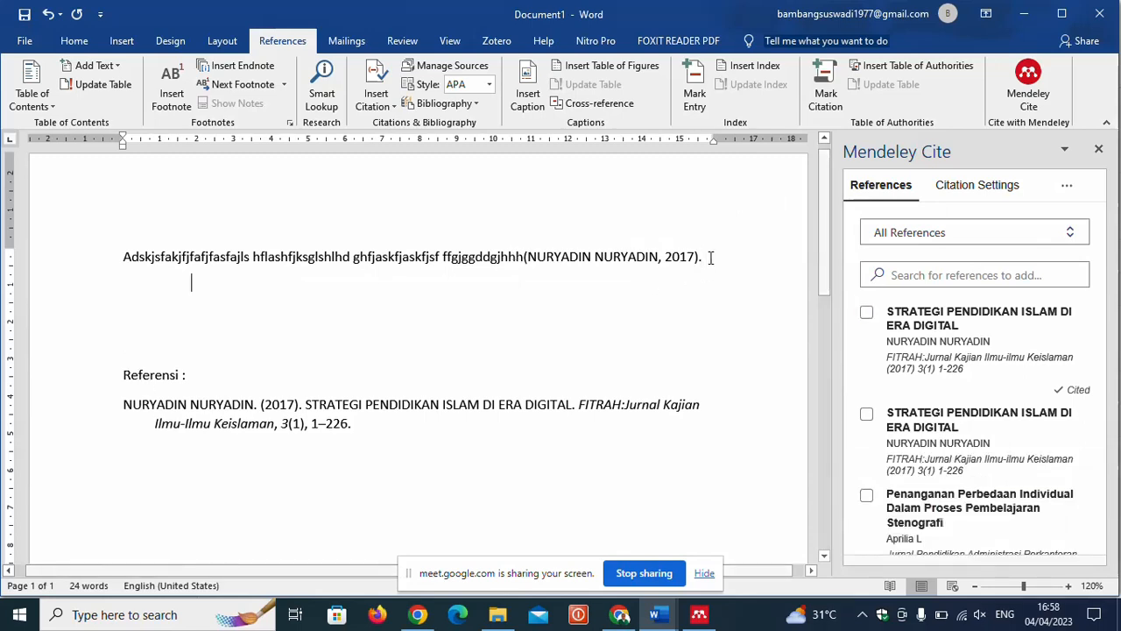
type("ghgkda")
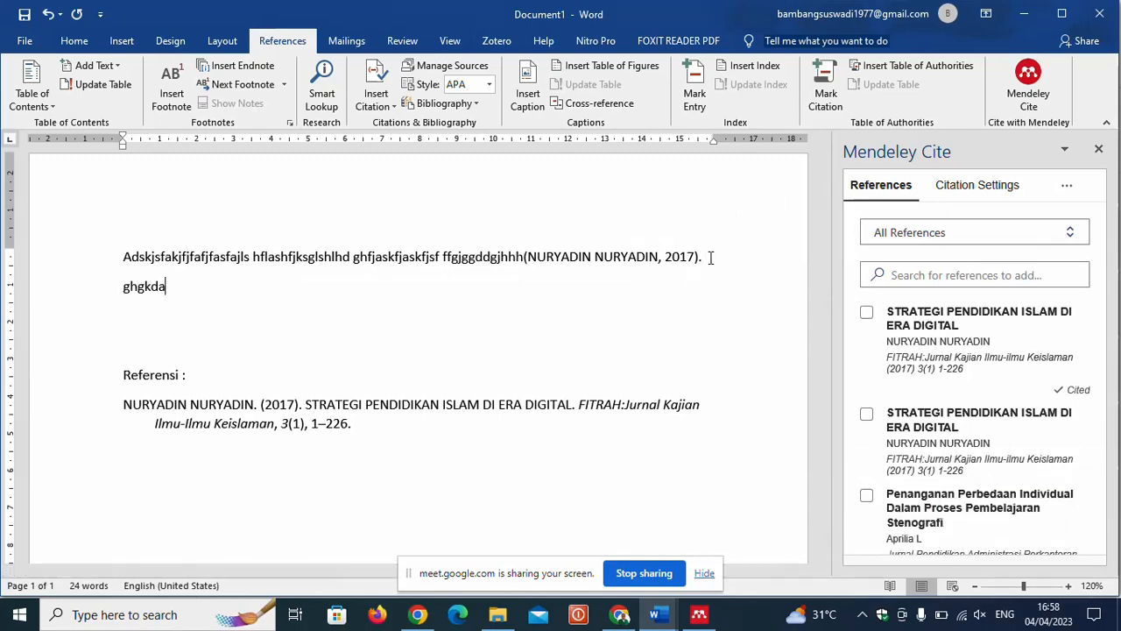
type("kadskadgaksdfygdhkagsdjashd")
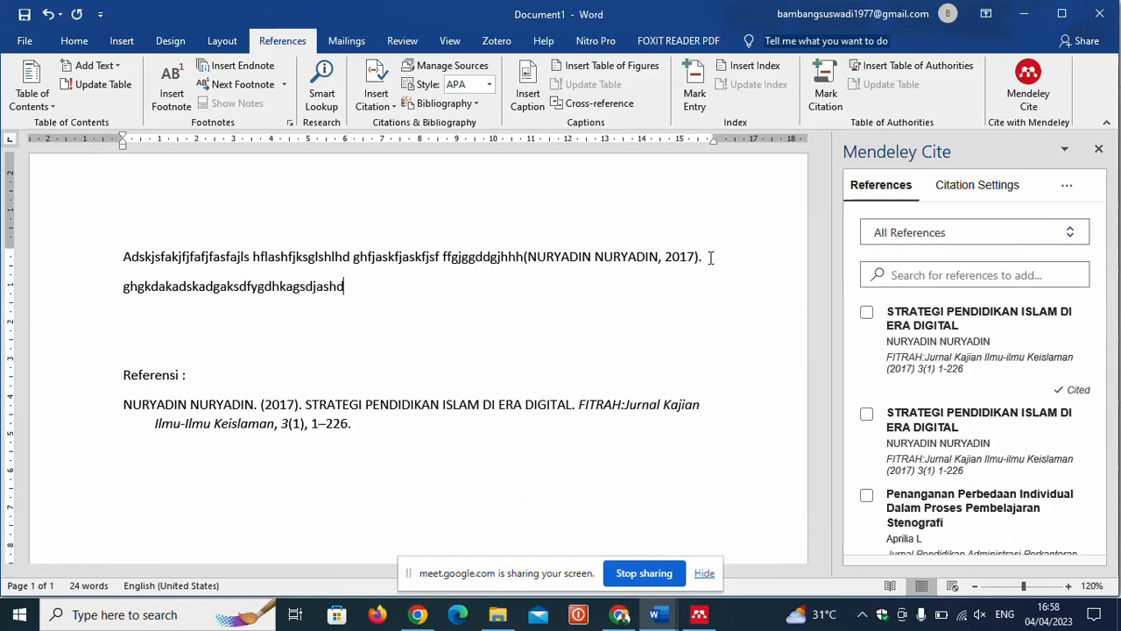
type("aldhl/djhsjshdasjkd")
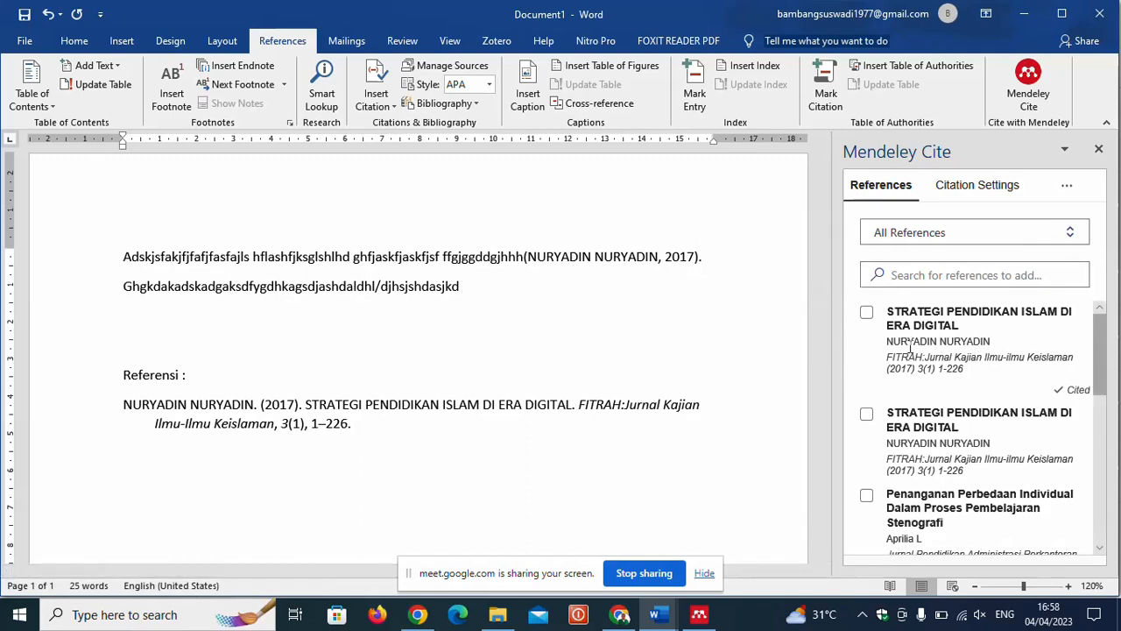
- Insert a citation of "Penanganan Perbedaan Individual Dalam Proses Pembelajaran Stenografi" at the end of the second paragraph
scroll(888, 442, "down", 3)
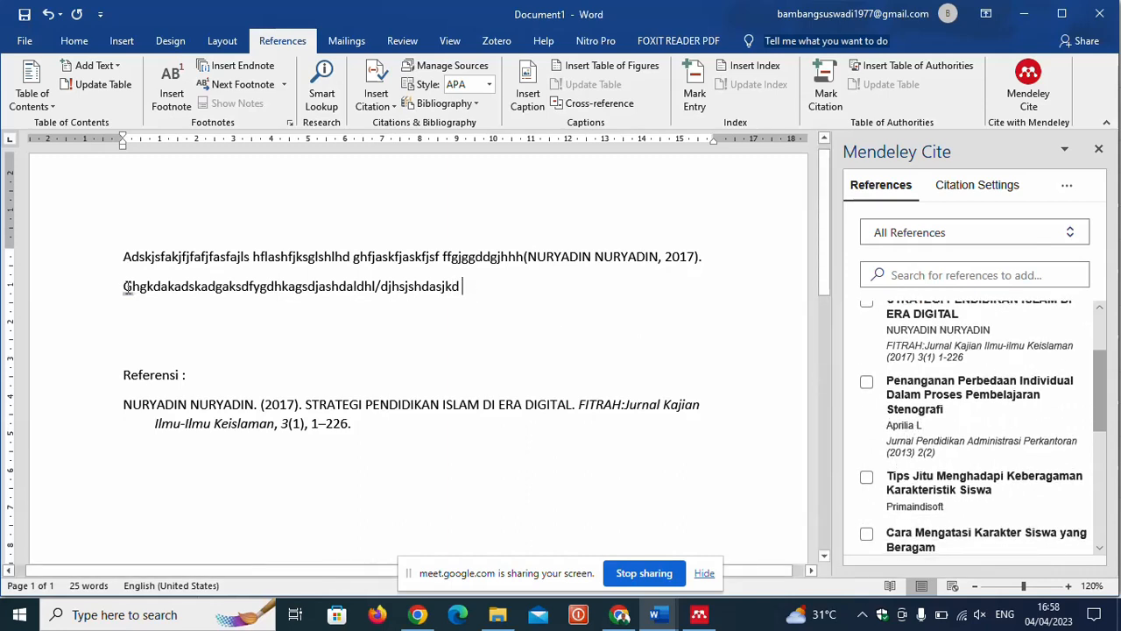
left_click_drag(125, 289, 464, 289)
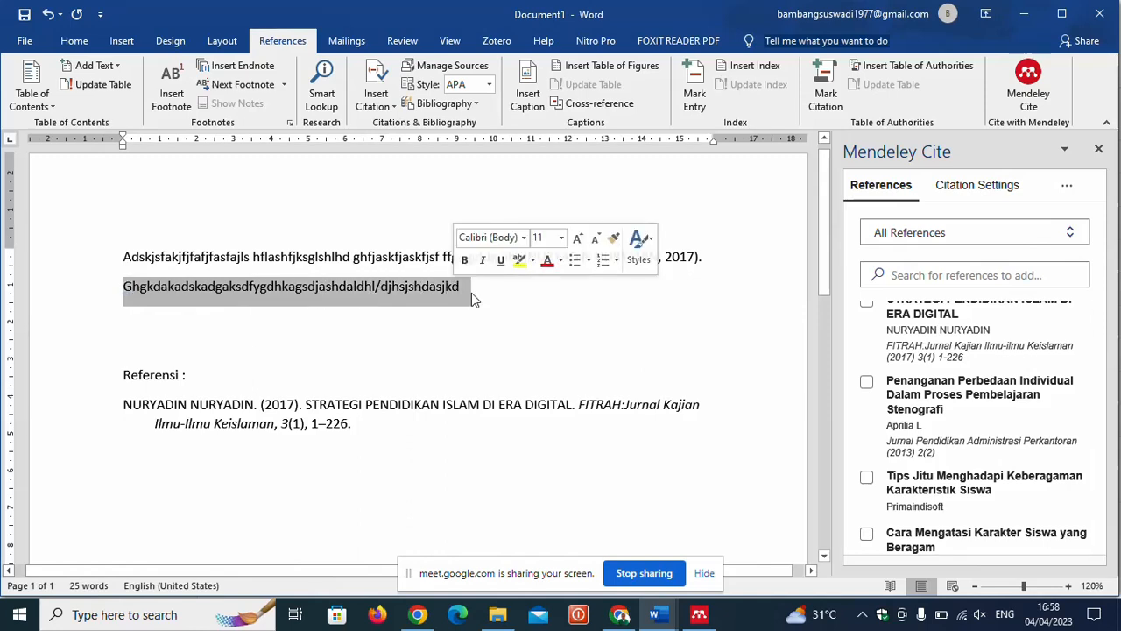
left_click(467, 289)
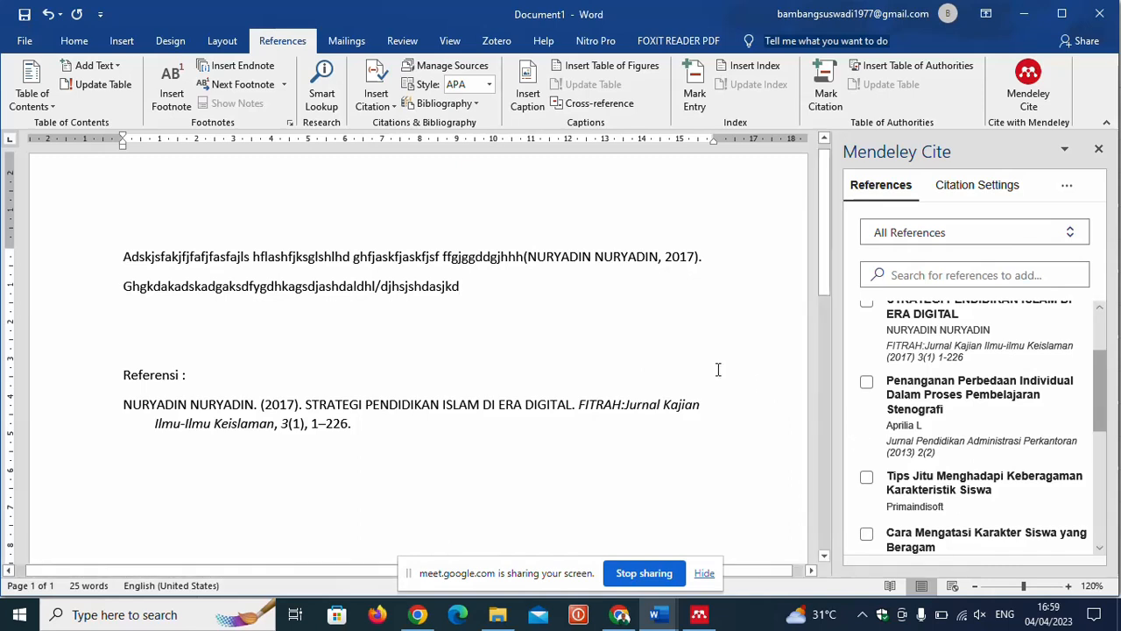
left_click(866, 385)
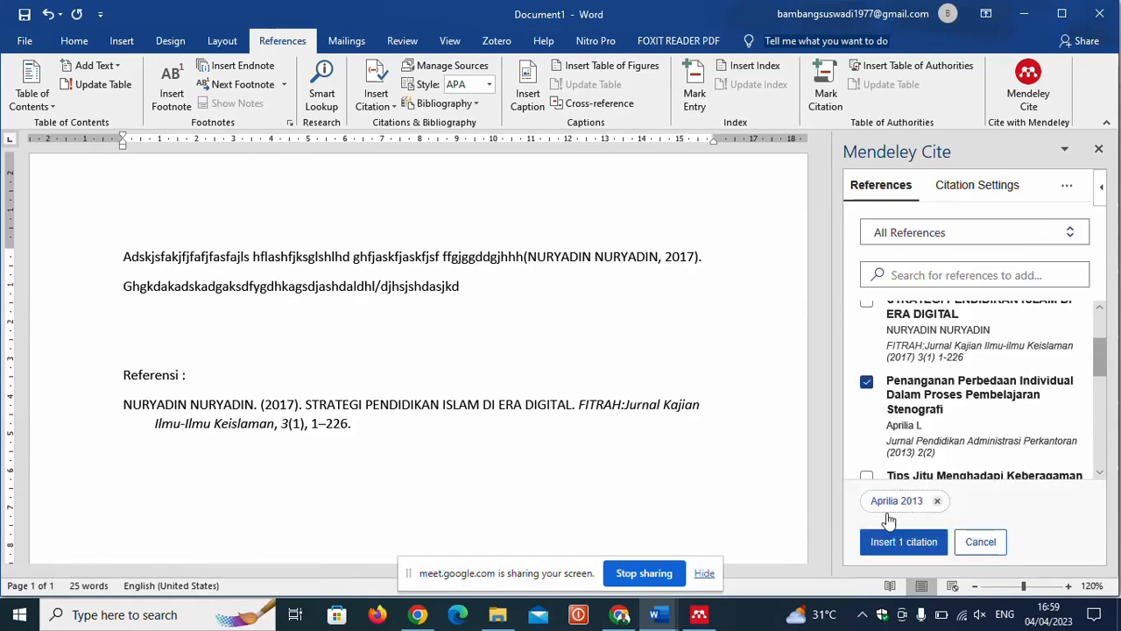
left_click(894, 543)
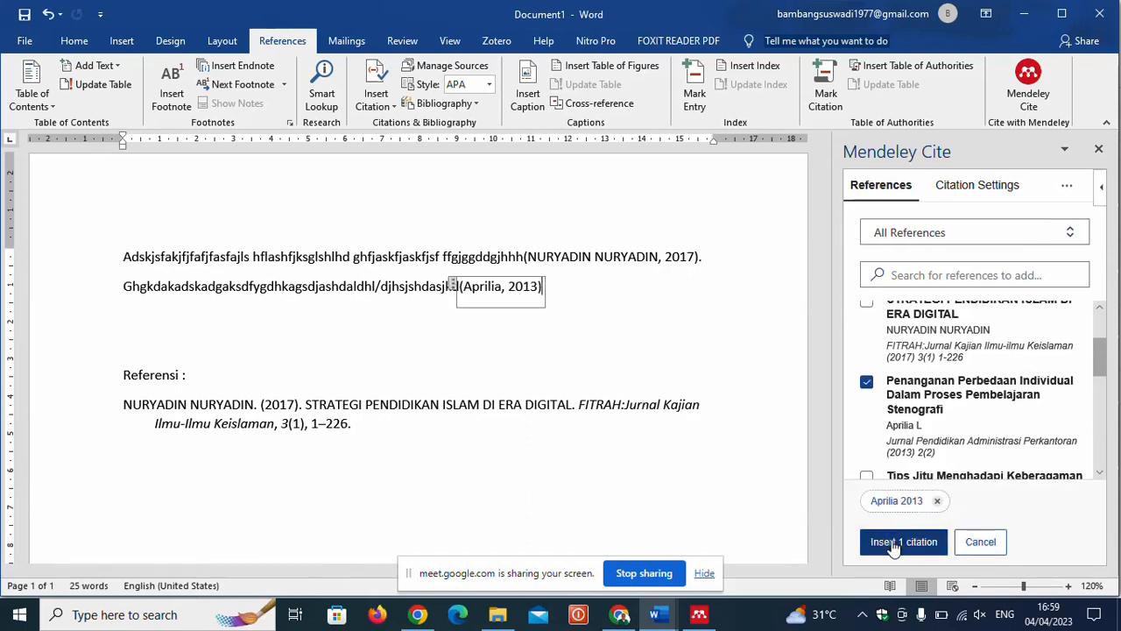
- Check the bibliography under "Referensi :" and stop sharing the screen, returning to the Google Meet call in Chrome
left_click(363, 372)
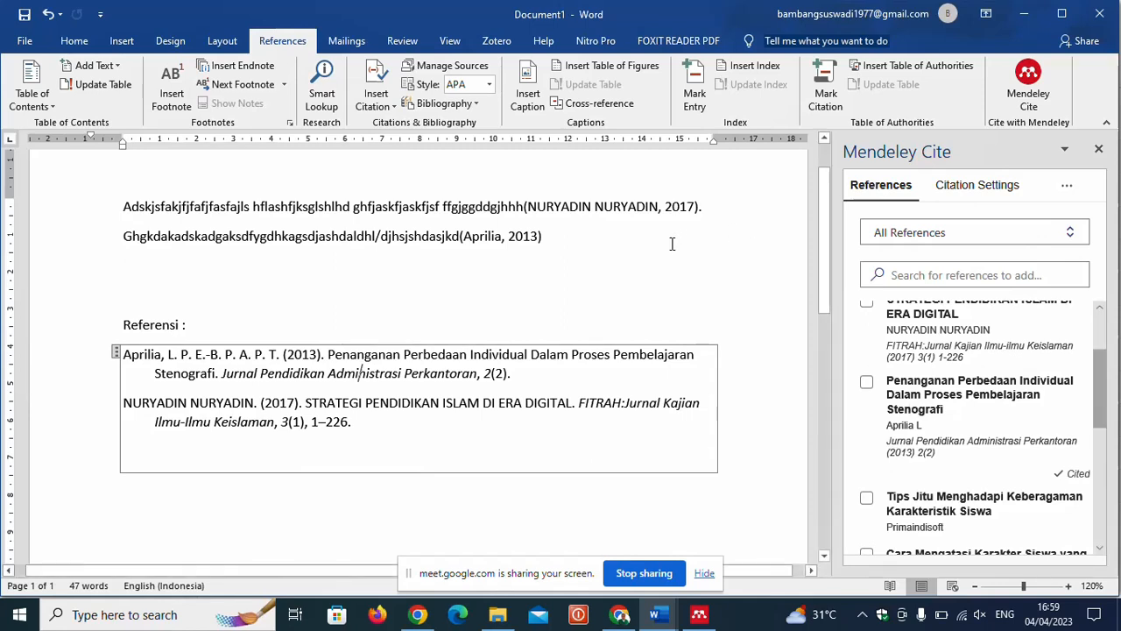
left_click(561, 238)
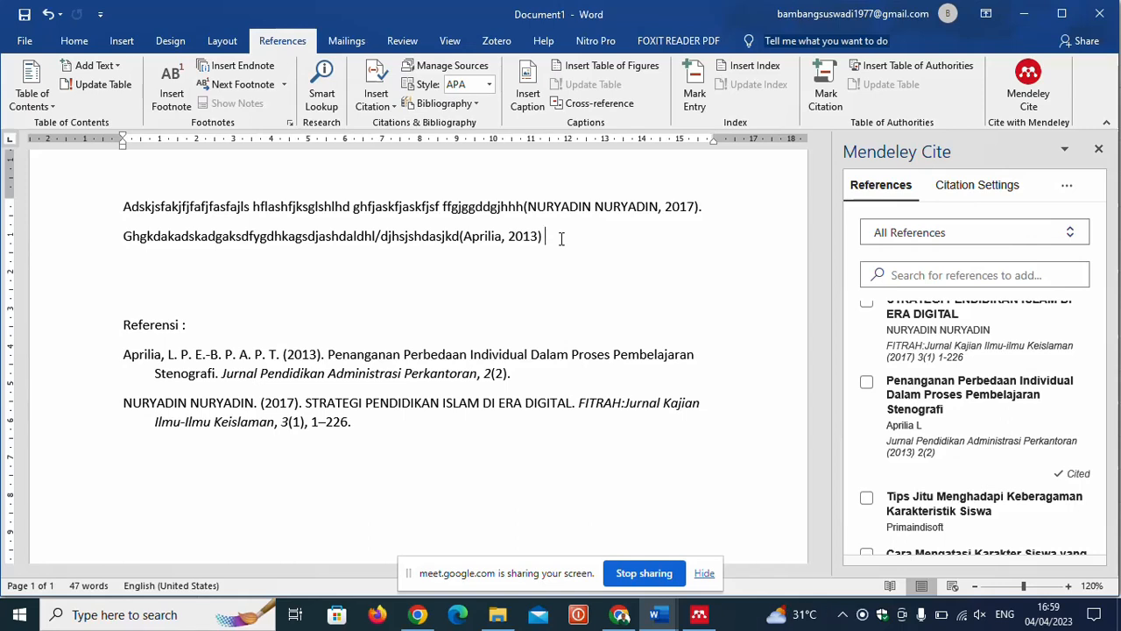
left_click(656, 573)
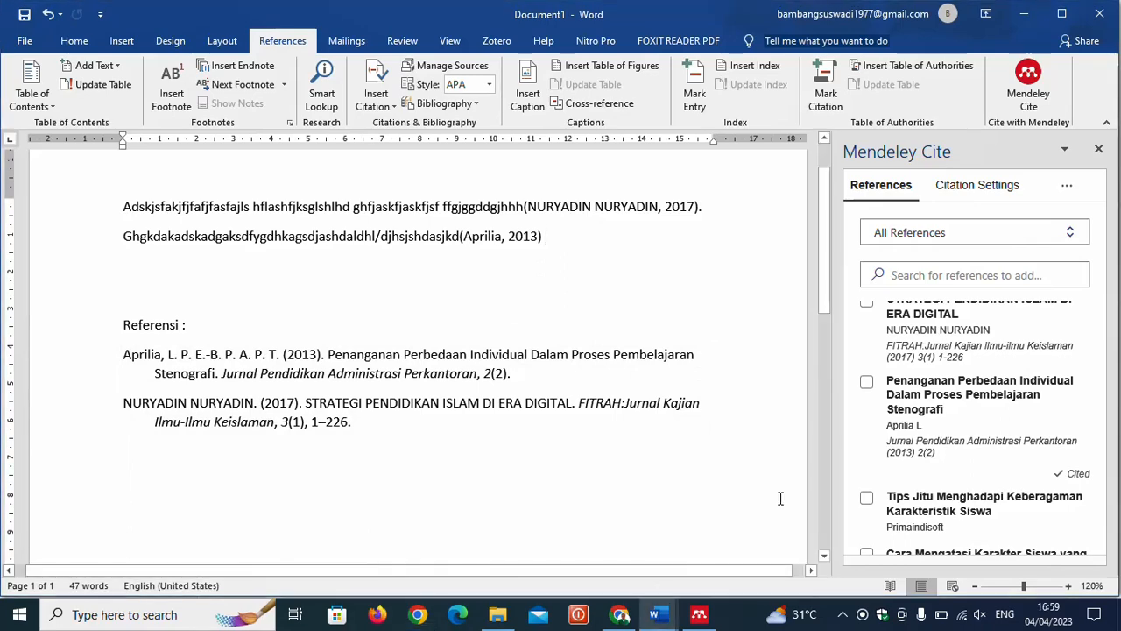
left_click(620, 614)
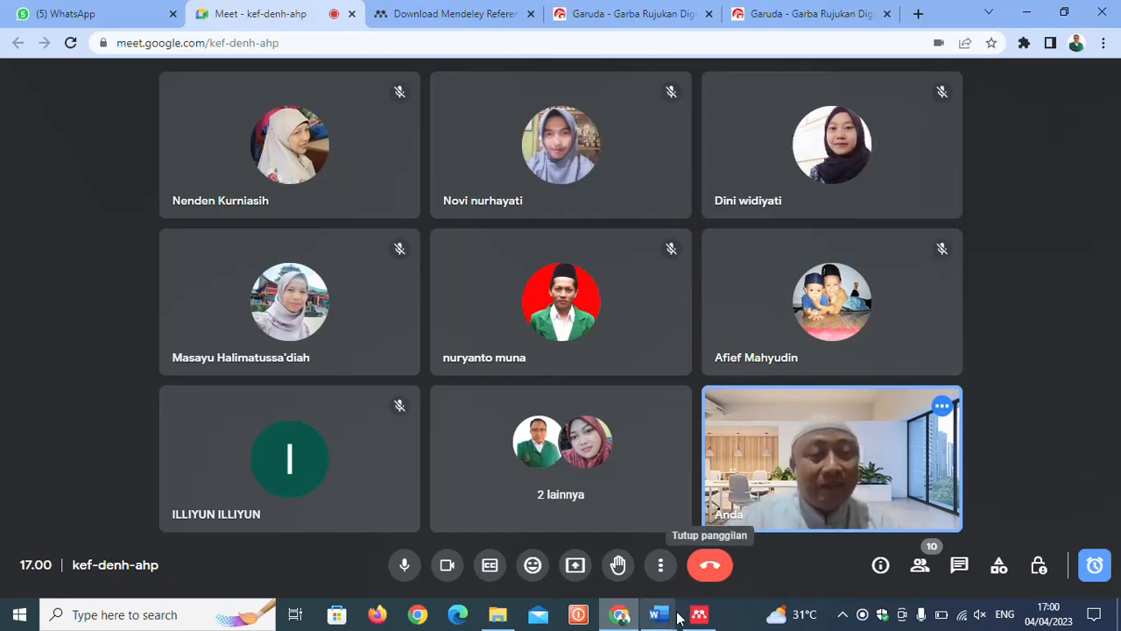
- Present the entire screen to the participants of the Google Meet call
mouse_move(661, 621)
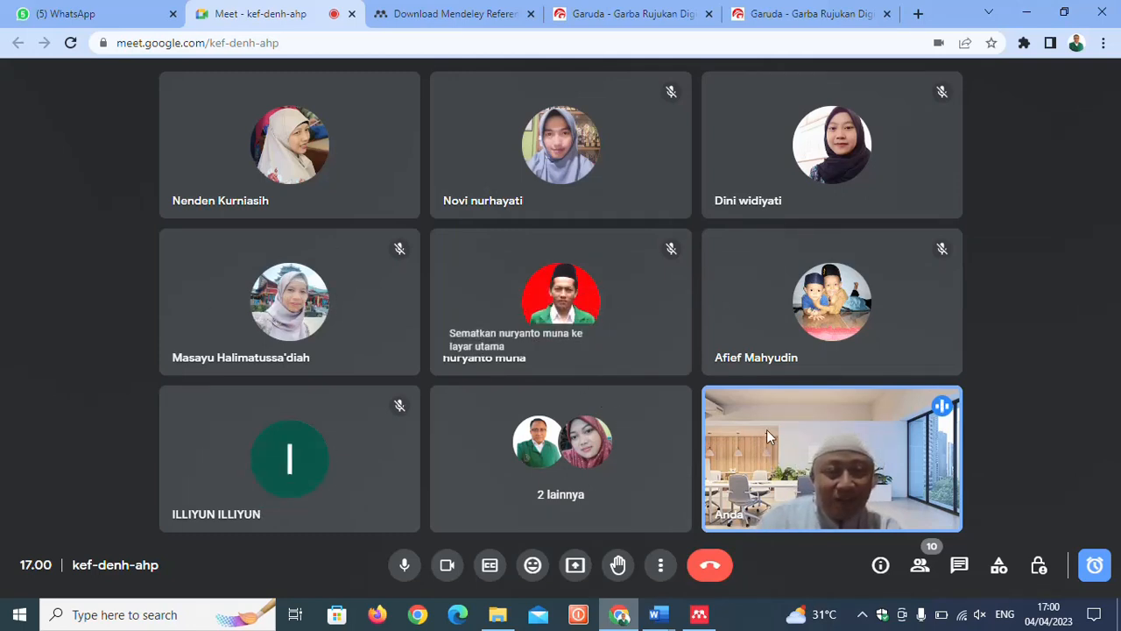
mouse_move(615, 618)
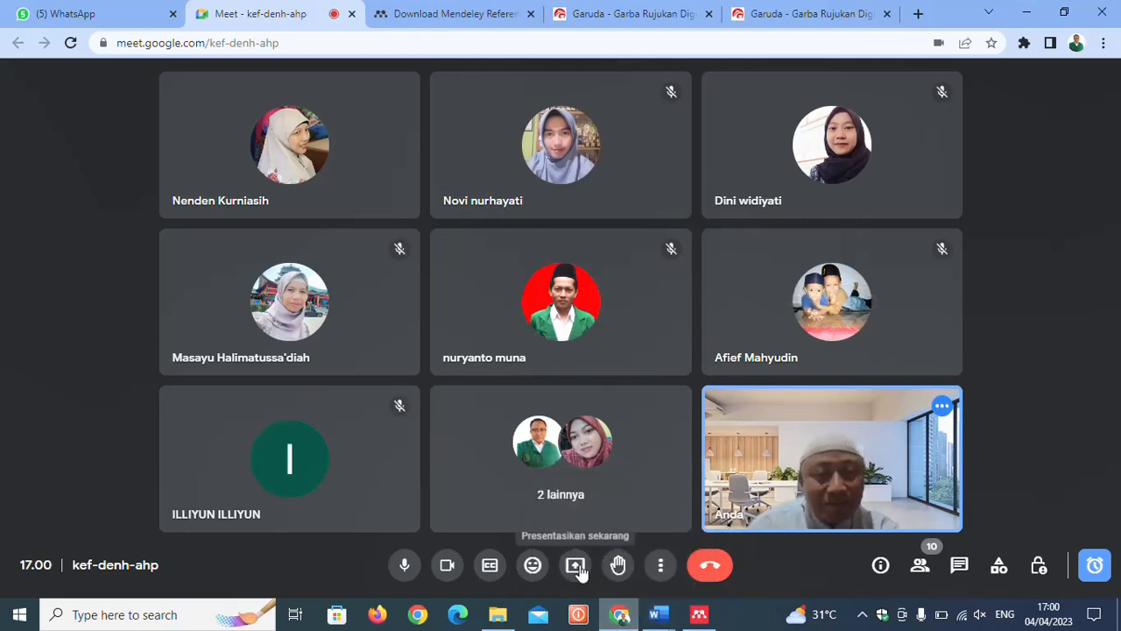
left_click(577, 566)
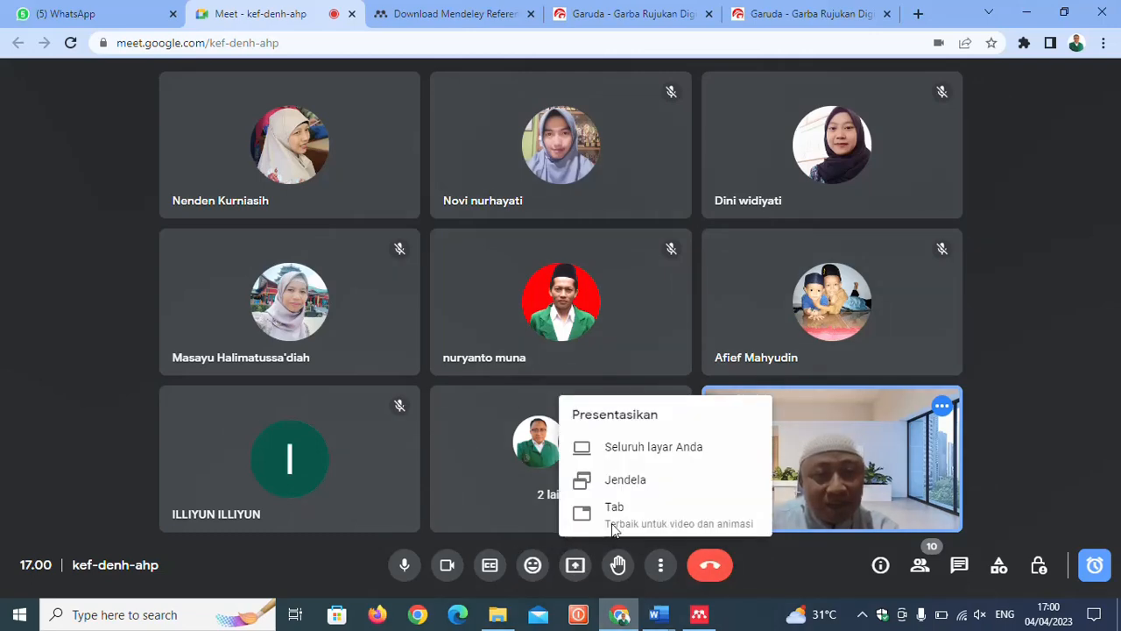
left_click(643, 453)
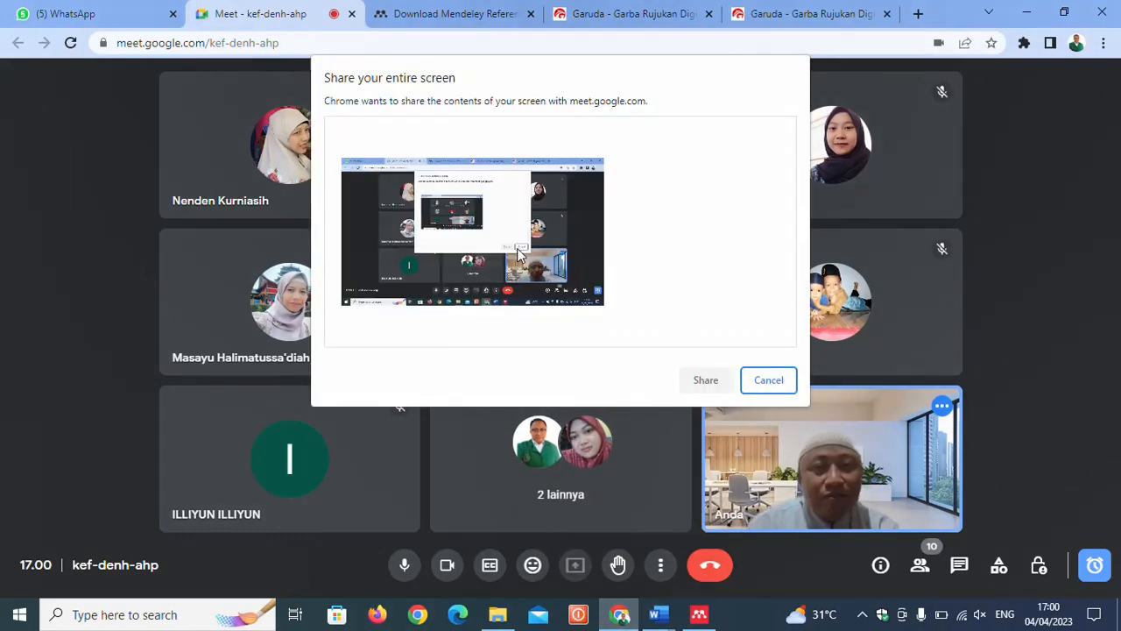
left_click(703, 380)
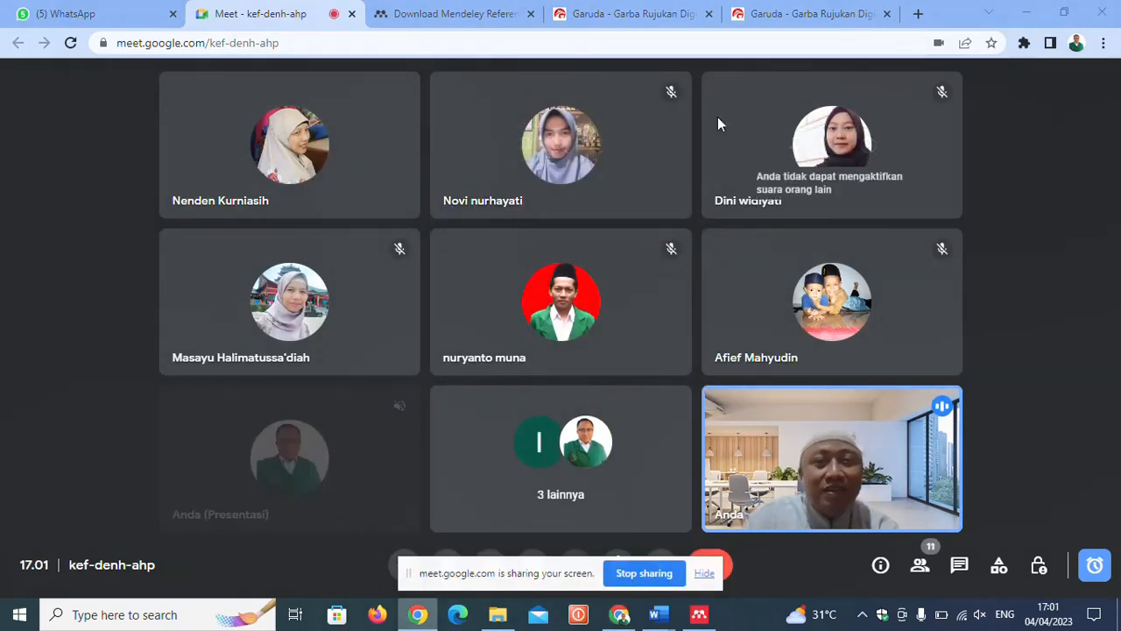
- Open the perplexity.ai website in a new browser tab
left_click(918, 15)
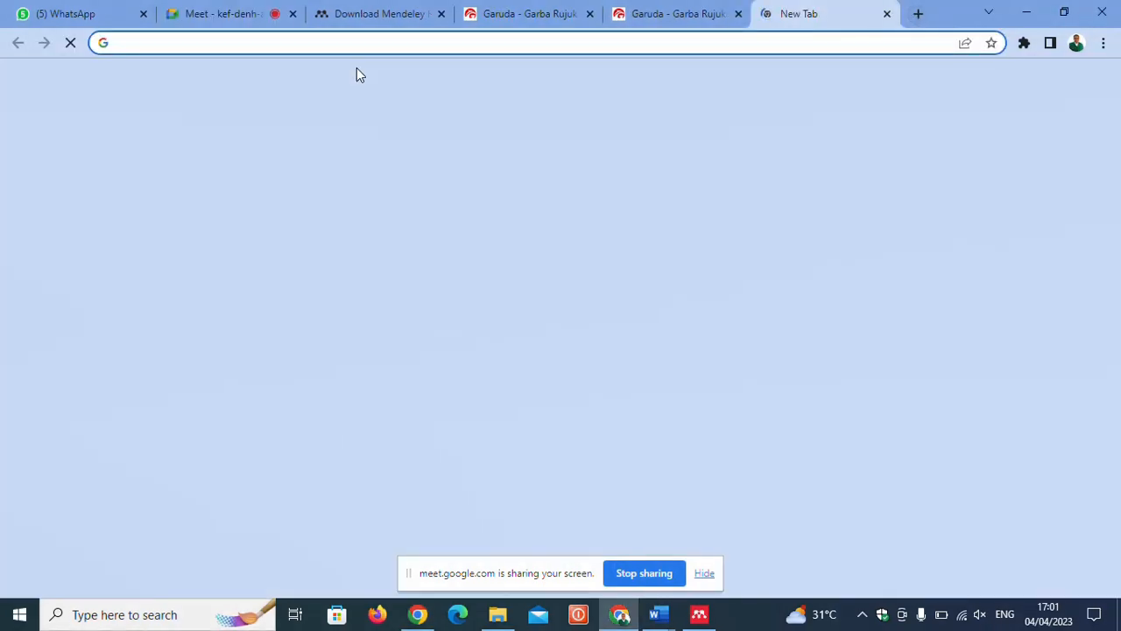
type("perplexity.ai")
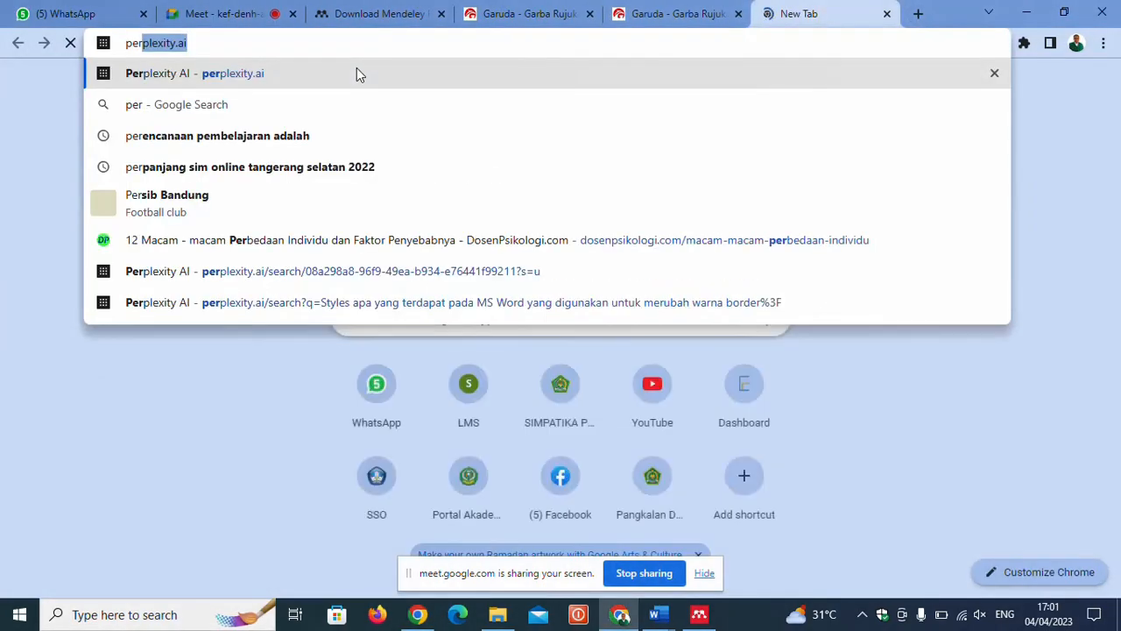
key("Return")
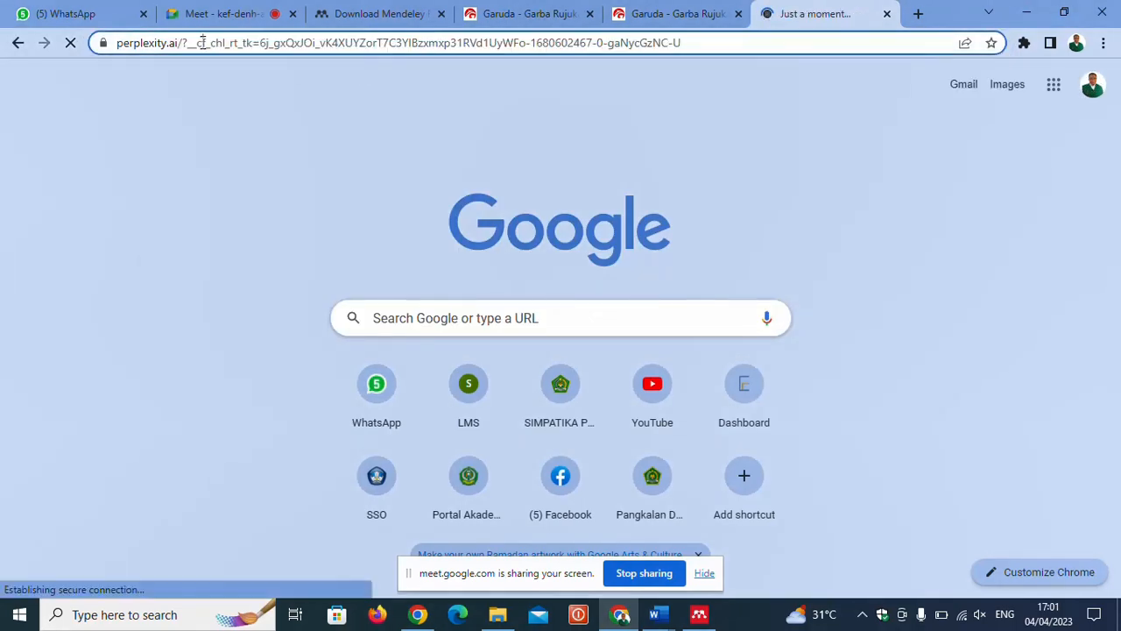
left_click_drag(202, 43, 181, 43)
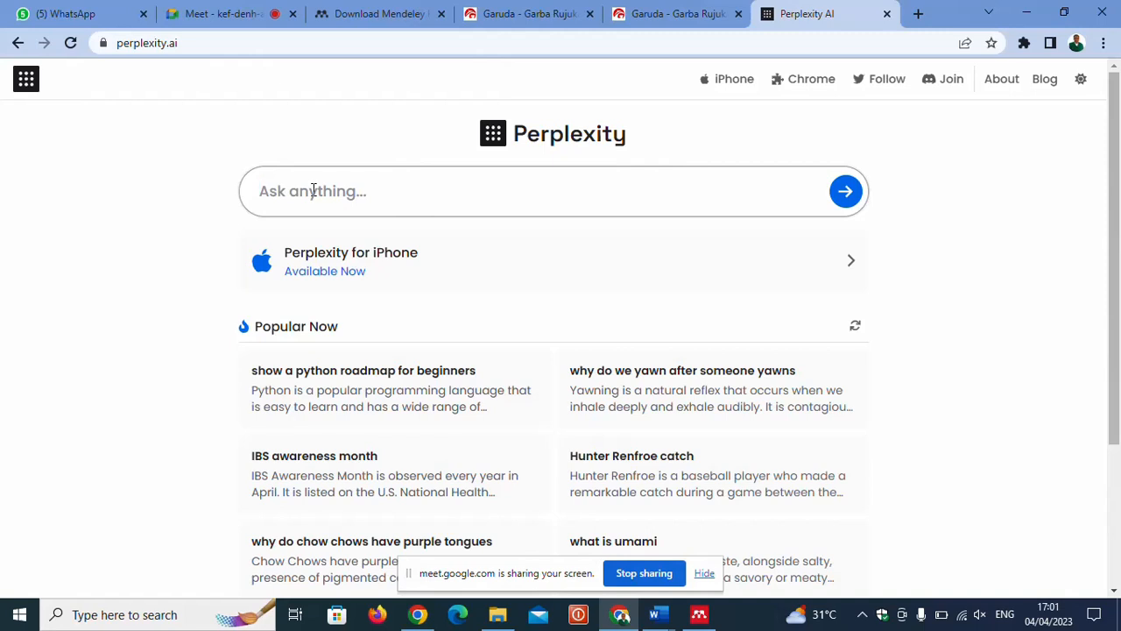
- Ask Perplexity the question "berikan saya penjelasan tentang tekhnologi informasi"
type("berika")
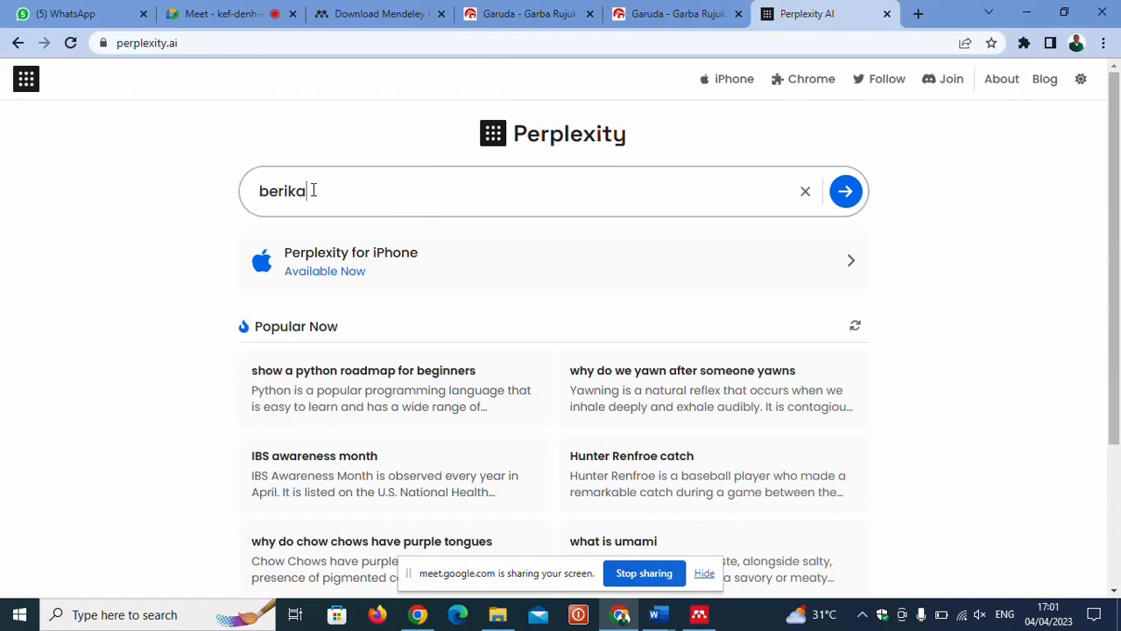
type("n saya ")
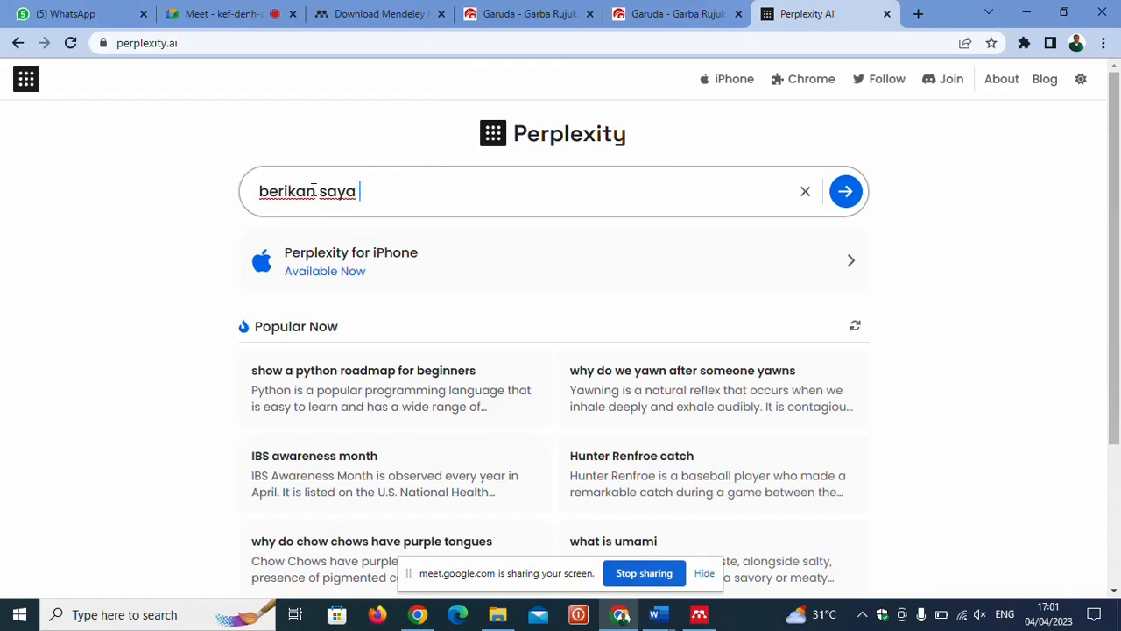
type("penjelasan")
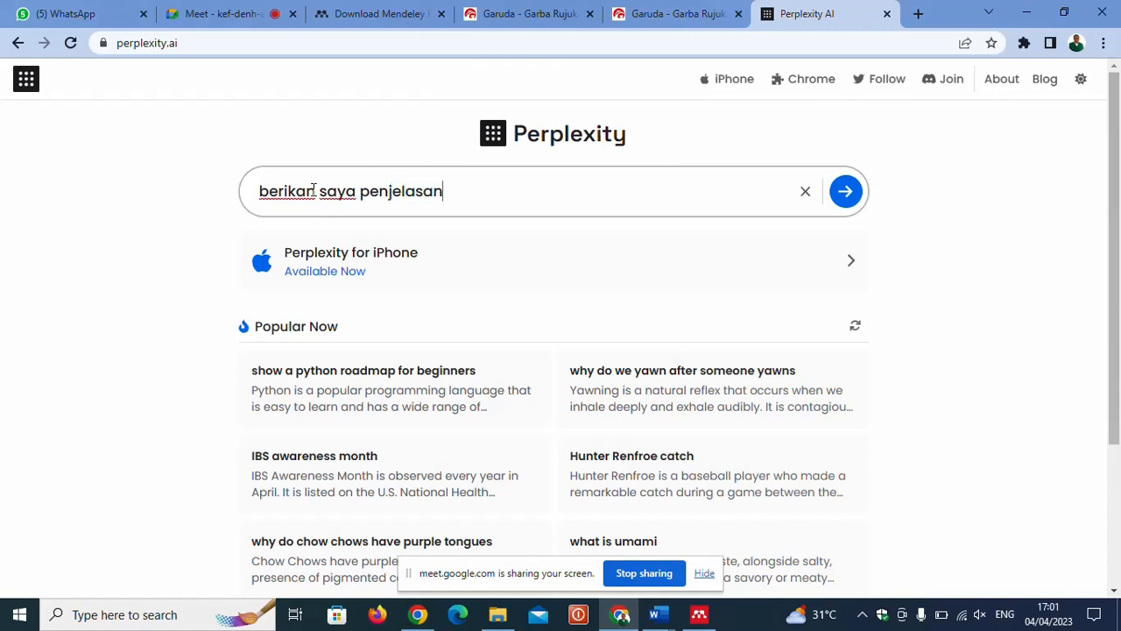
type(" tentang")
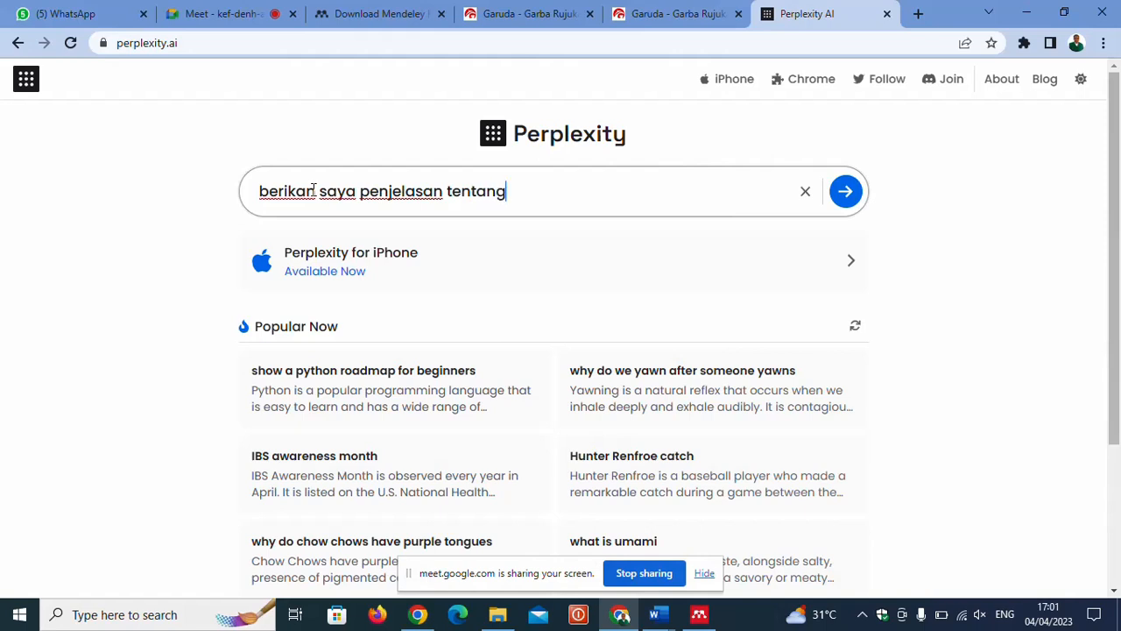
type(" tekhnologi in")
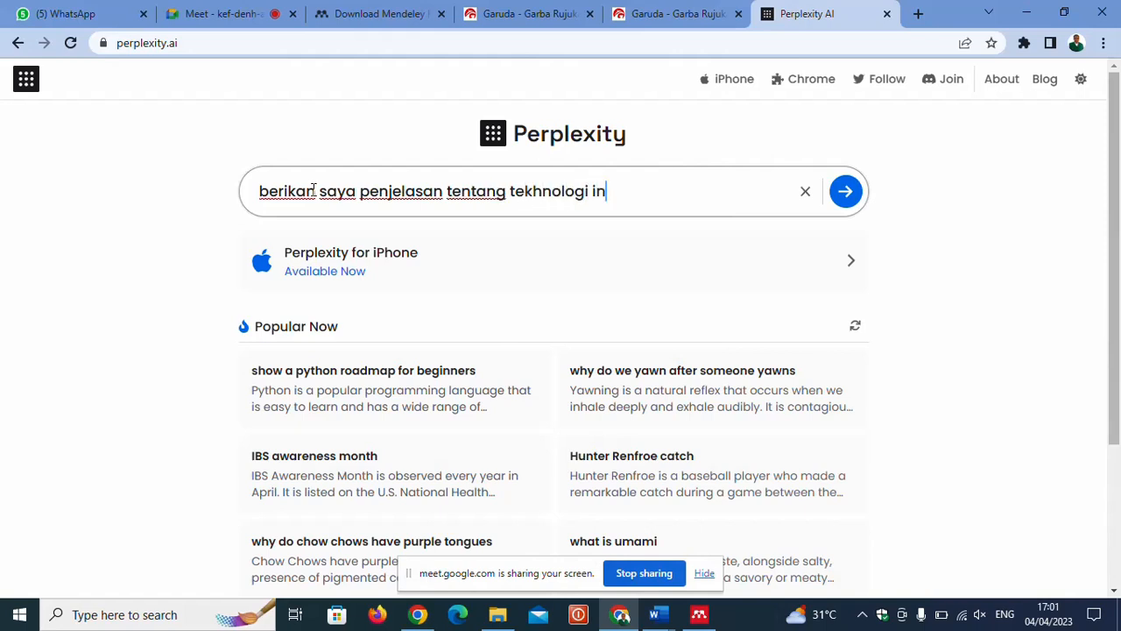
type("formasi")
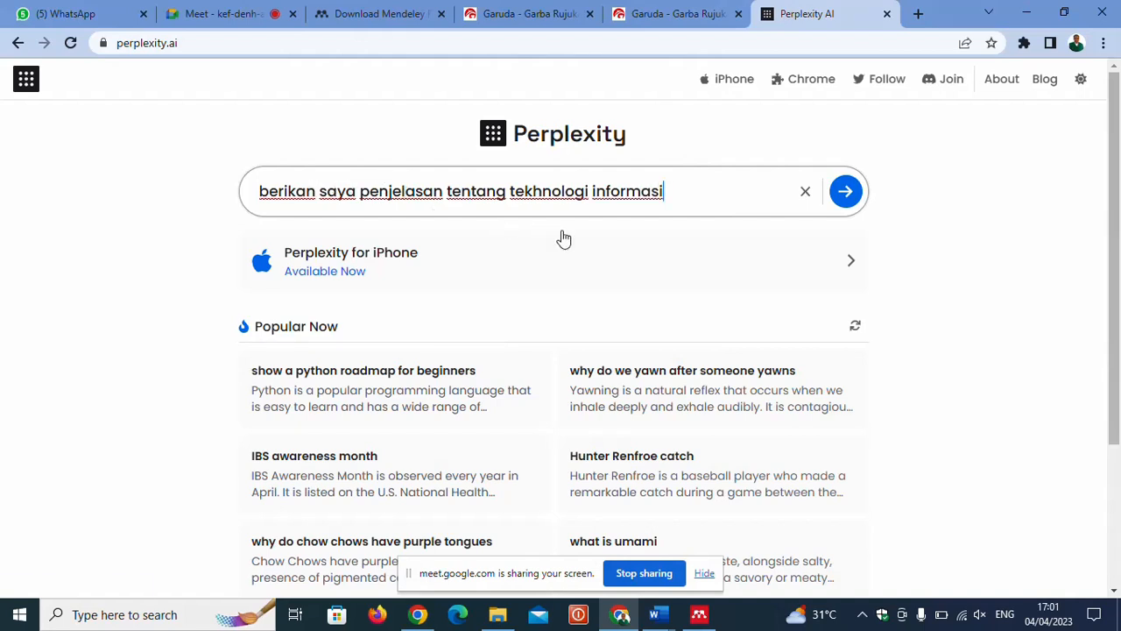
left_click(846, 191)
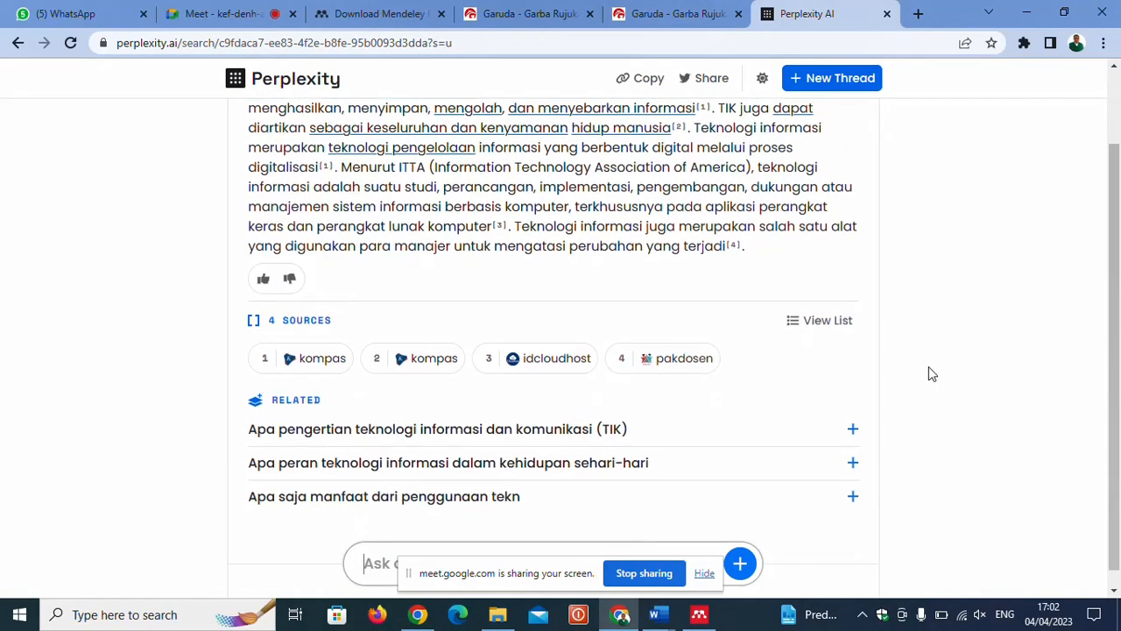
- Read the answer on information technology and expand its list of sources to review each cited website
scroll(931, 374, "up", 1)
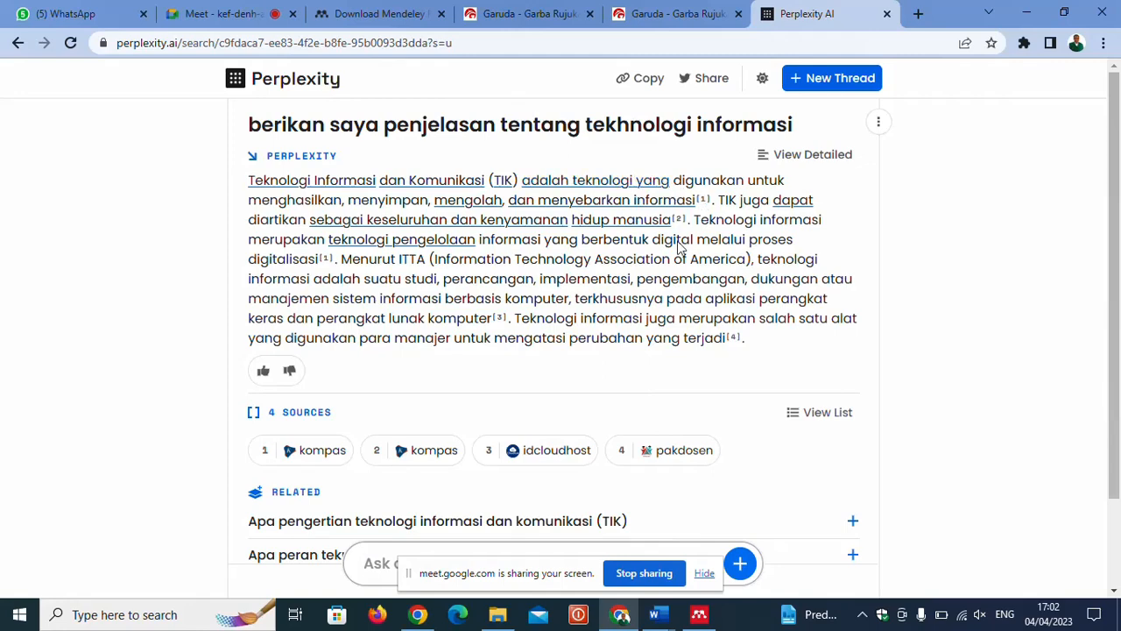
scroll(658, 291, "down", 1)
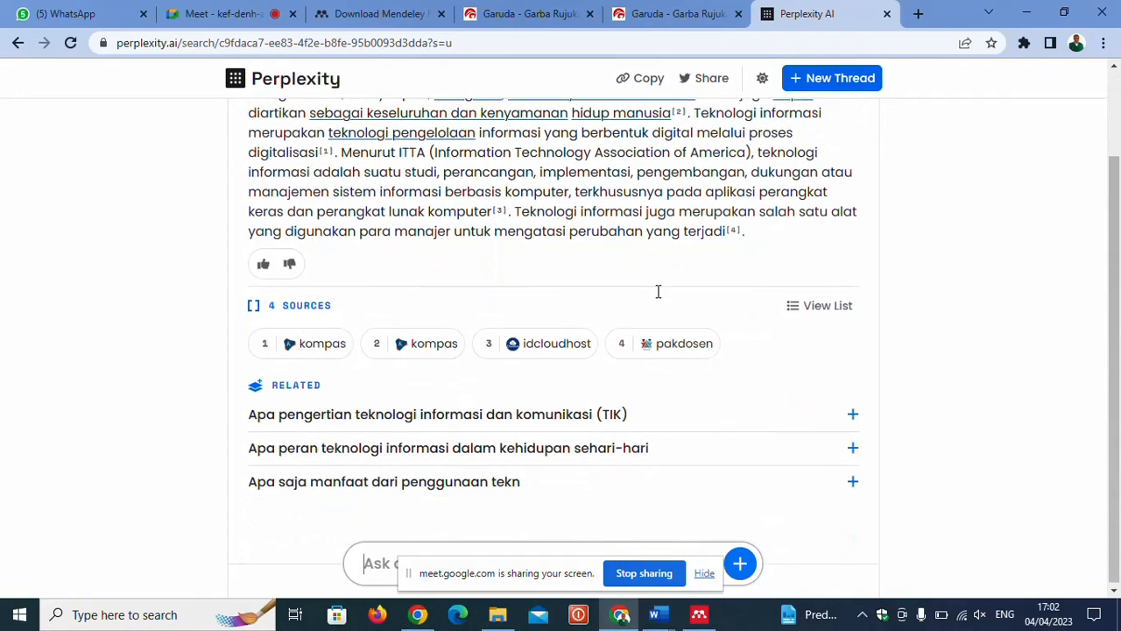
right_click(338, 348)
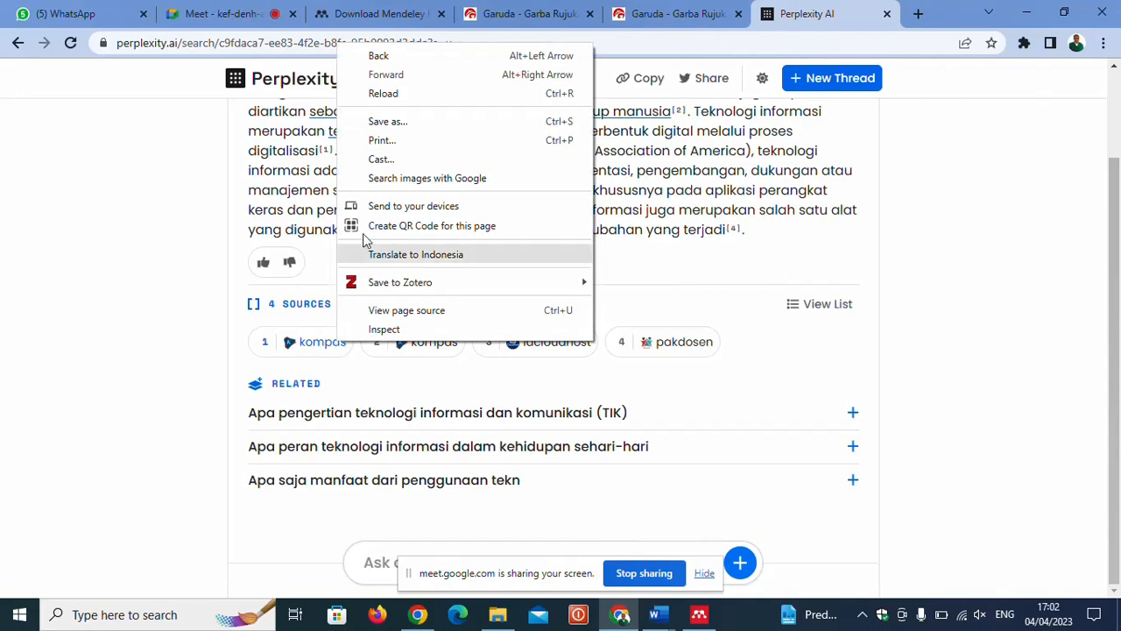
left_click(814, 303)
scroll(805, 341, "down", 1)
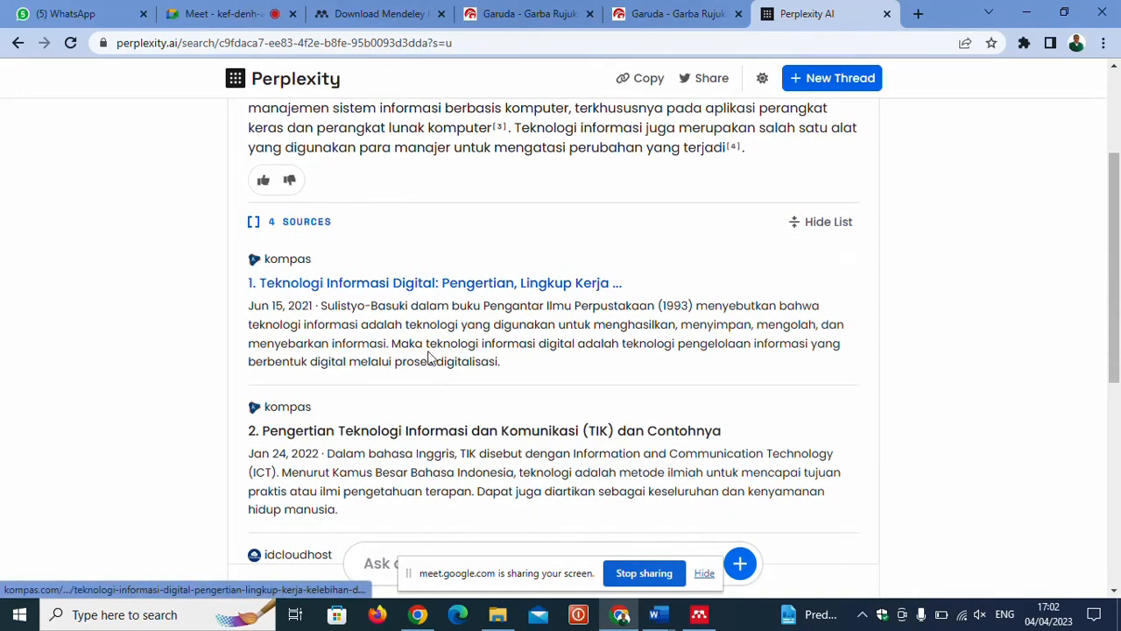
scroll(401, 433, "down", 3)
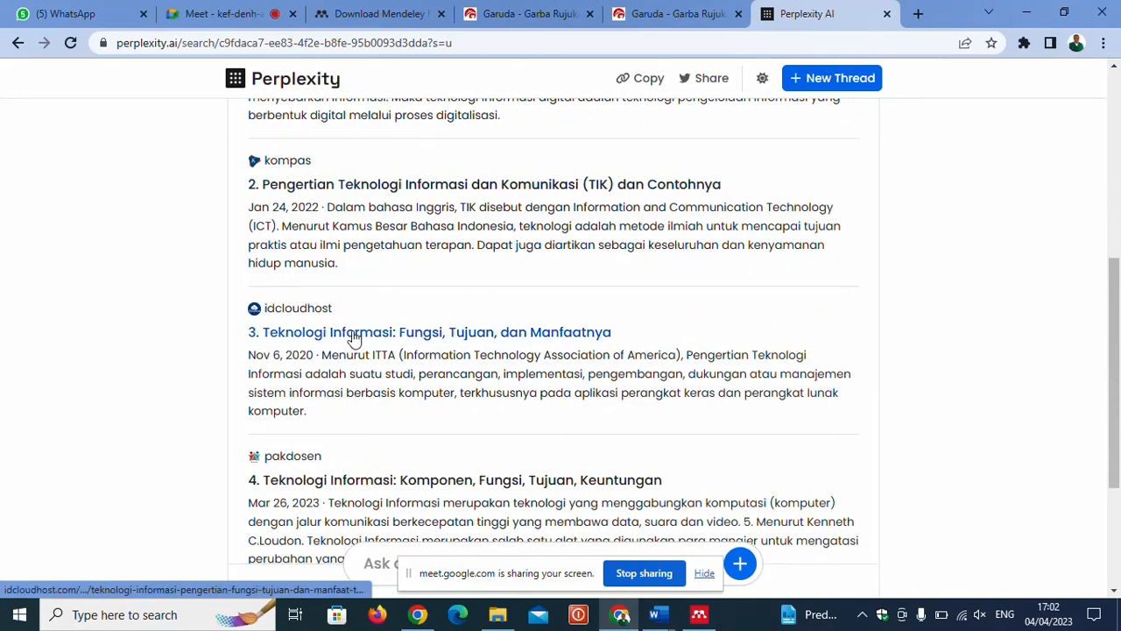
scroll(354, 339, "down", 2)
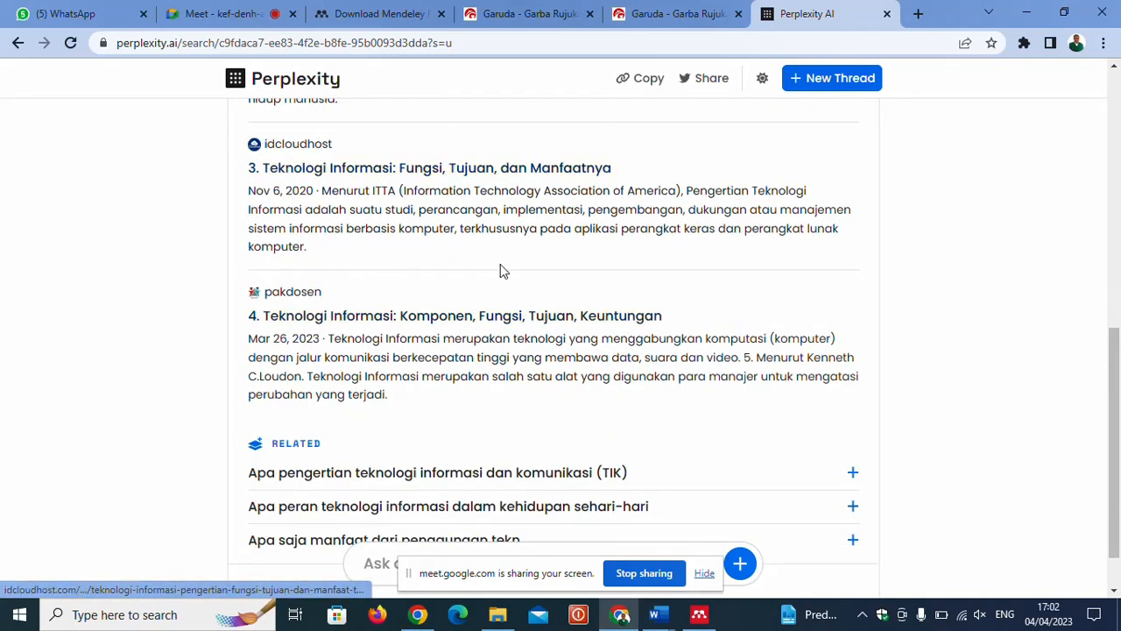
scroll(501, 272, "up", 4)
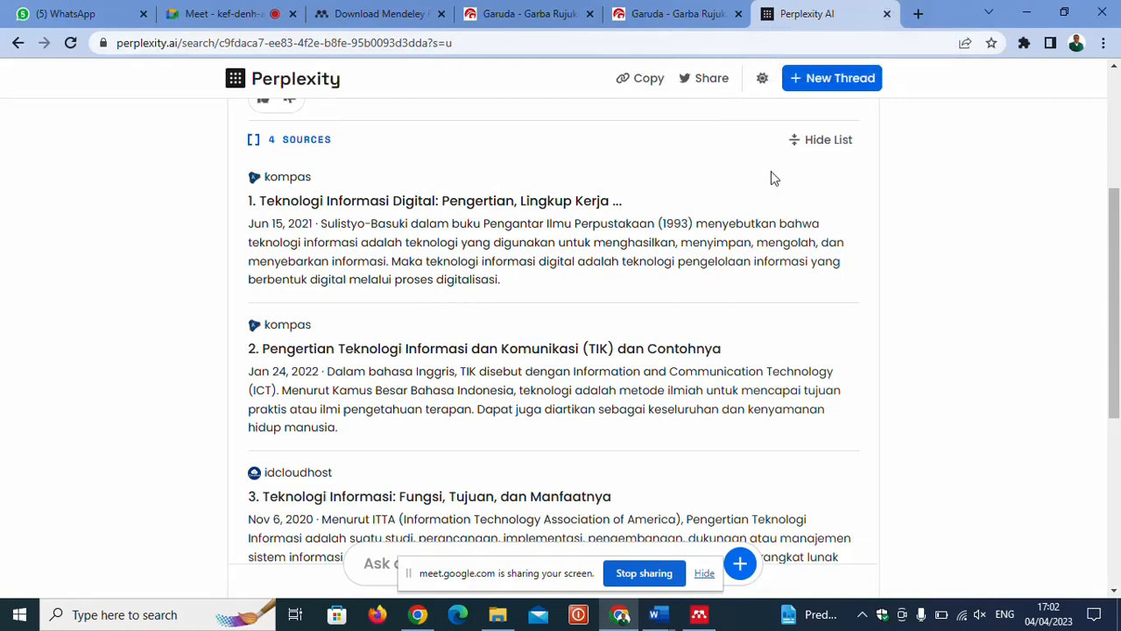
- Stop sharing the screen and minimize the browser and Document1 windows to reveal the Tugas-Perbedaan Individual document
left_click(651, 573)
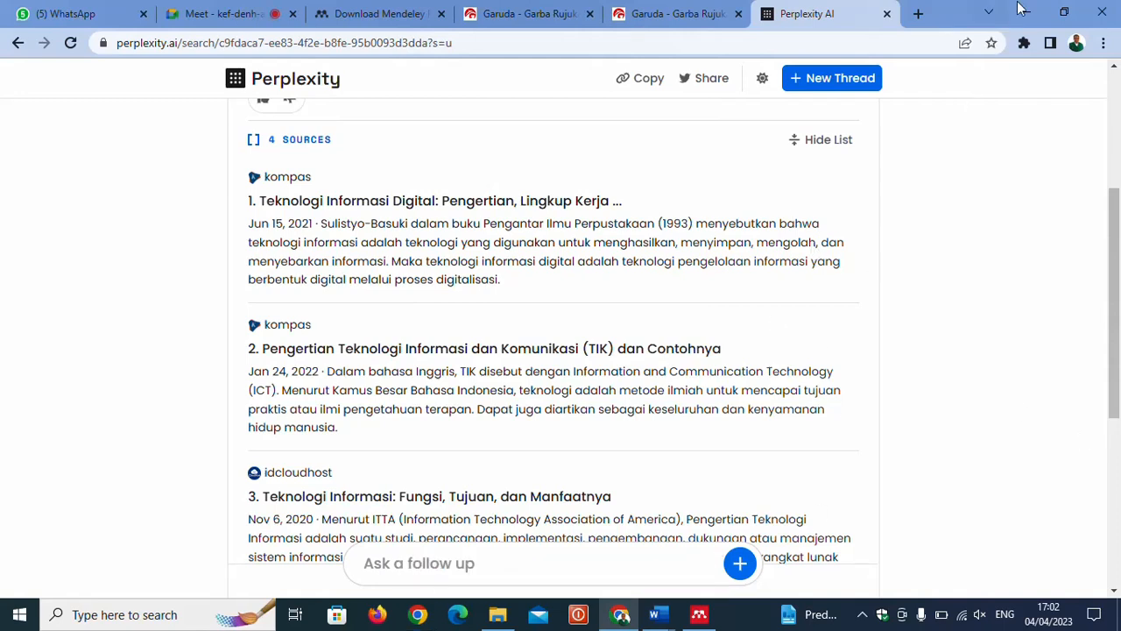
left_click(1031, 14)
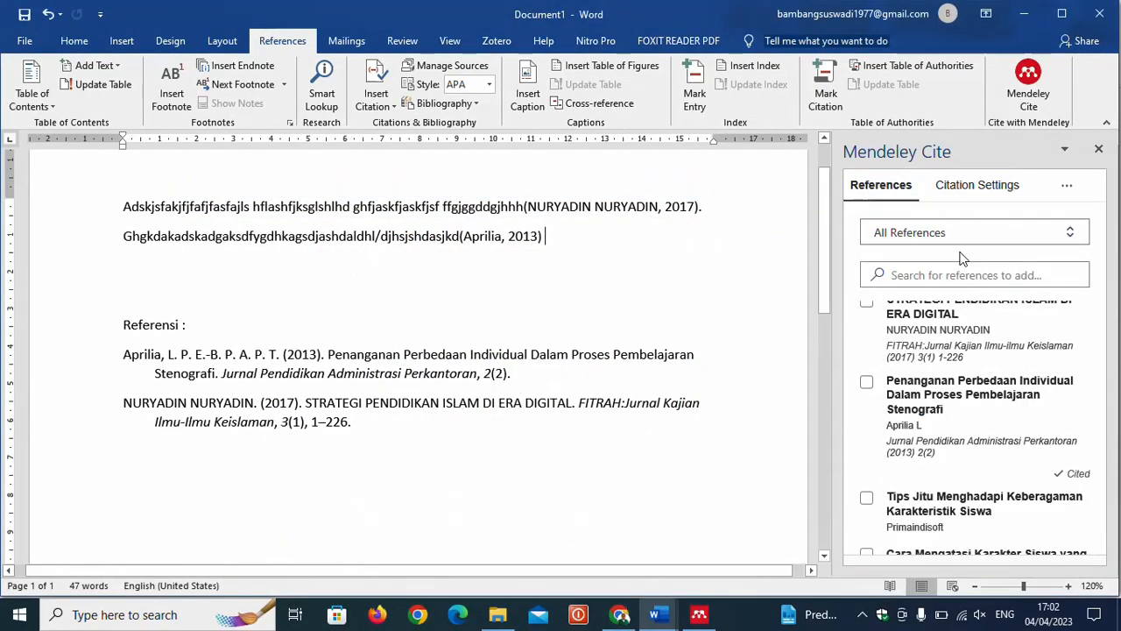
left_click(1026, 19)
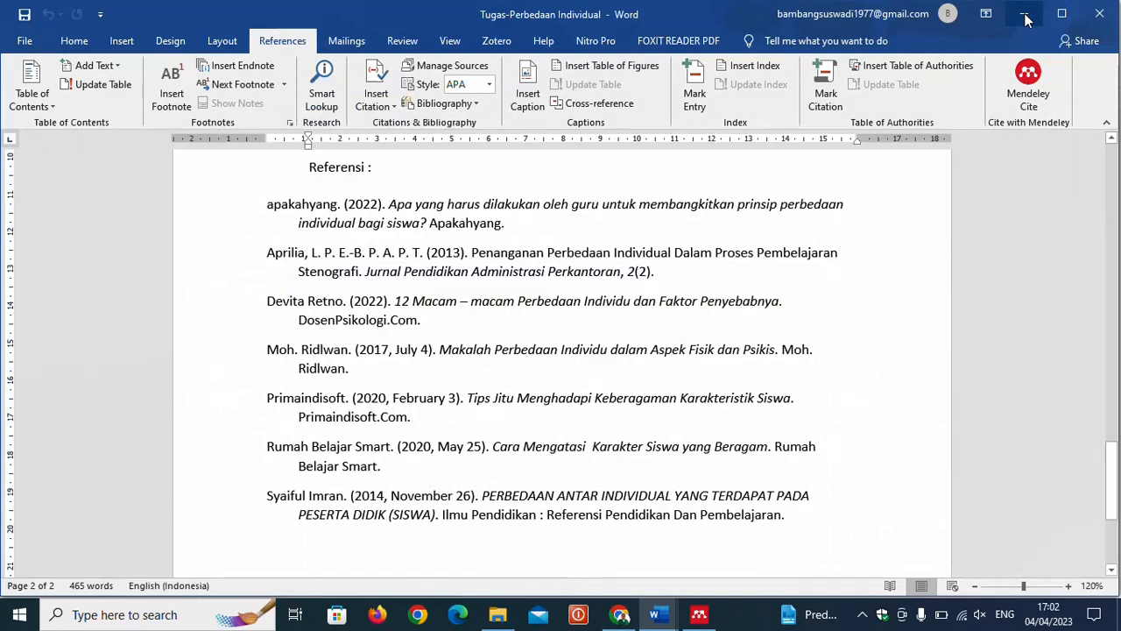